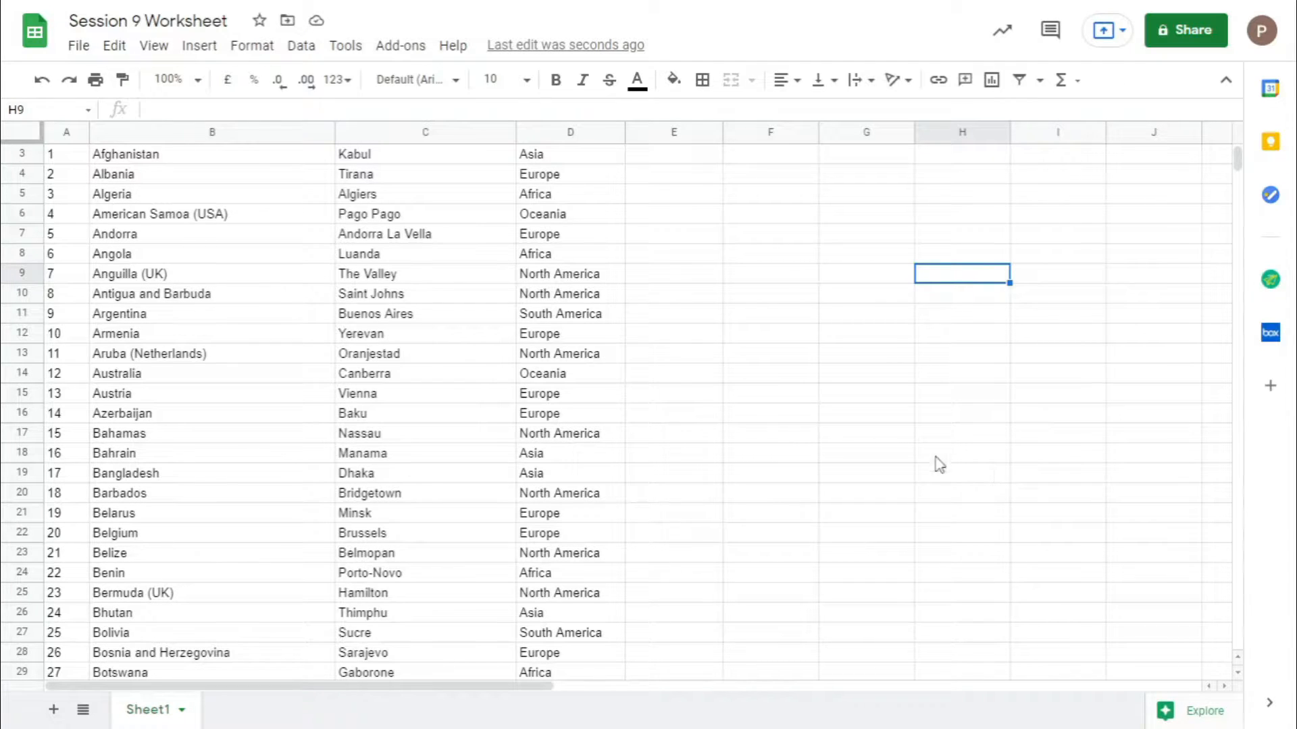
Create a filter on the header row A2:D2 of the country list
scroll(713, 403, "up", 1)
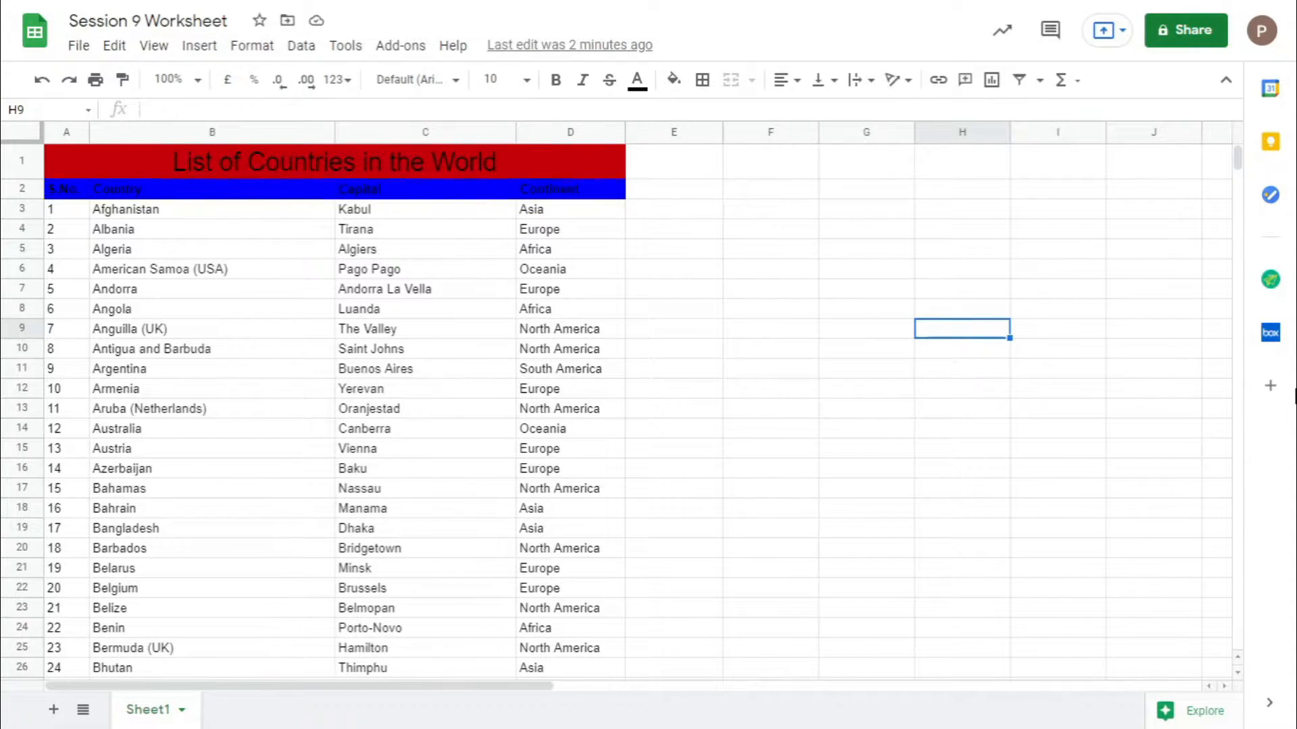
left_click_drag(53, 192, 608, 192)
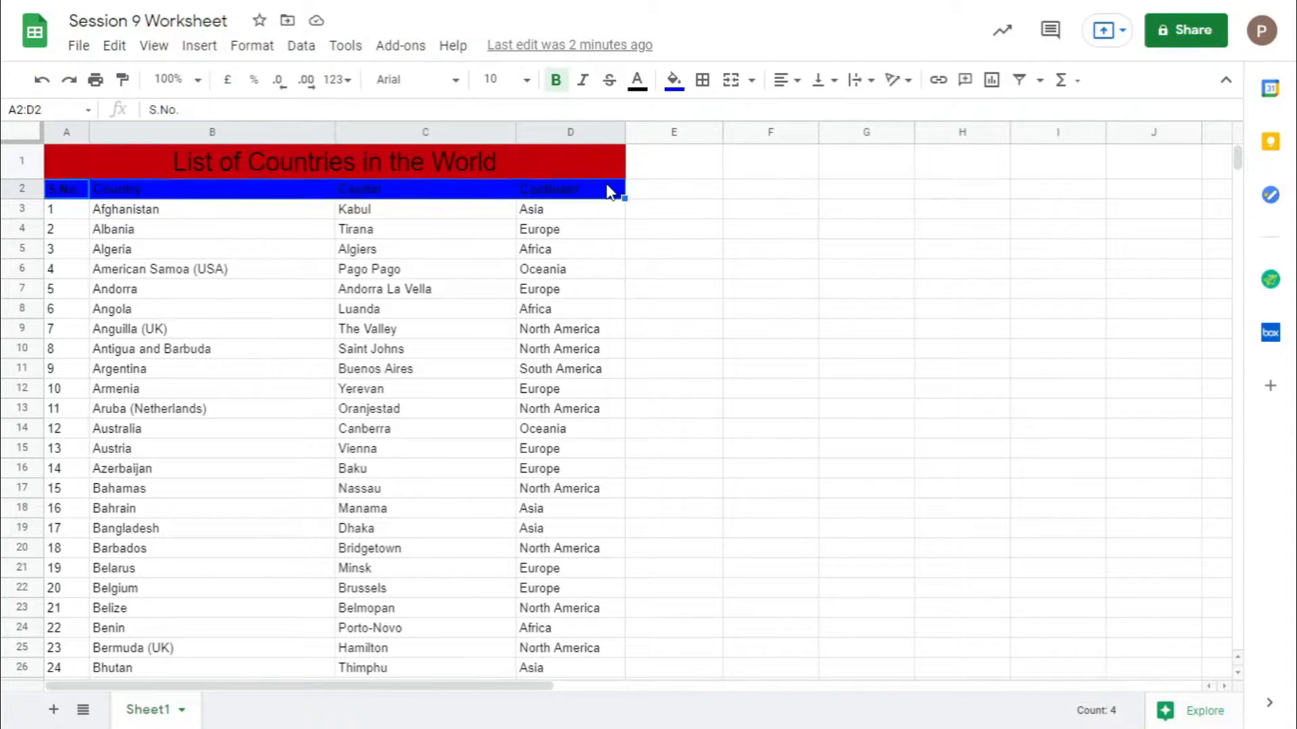
left_click(1020, 82)
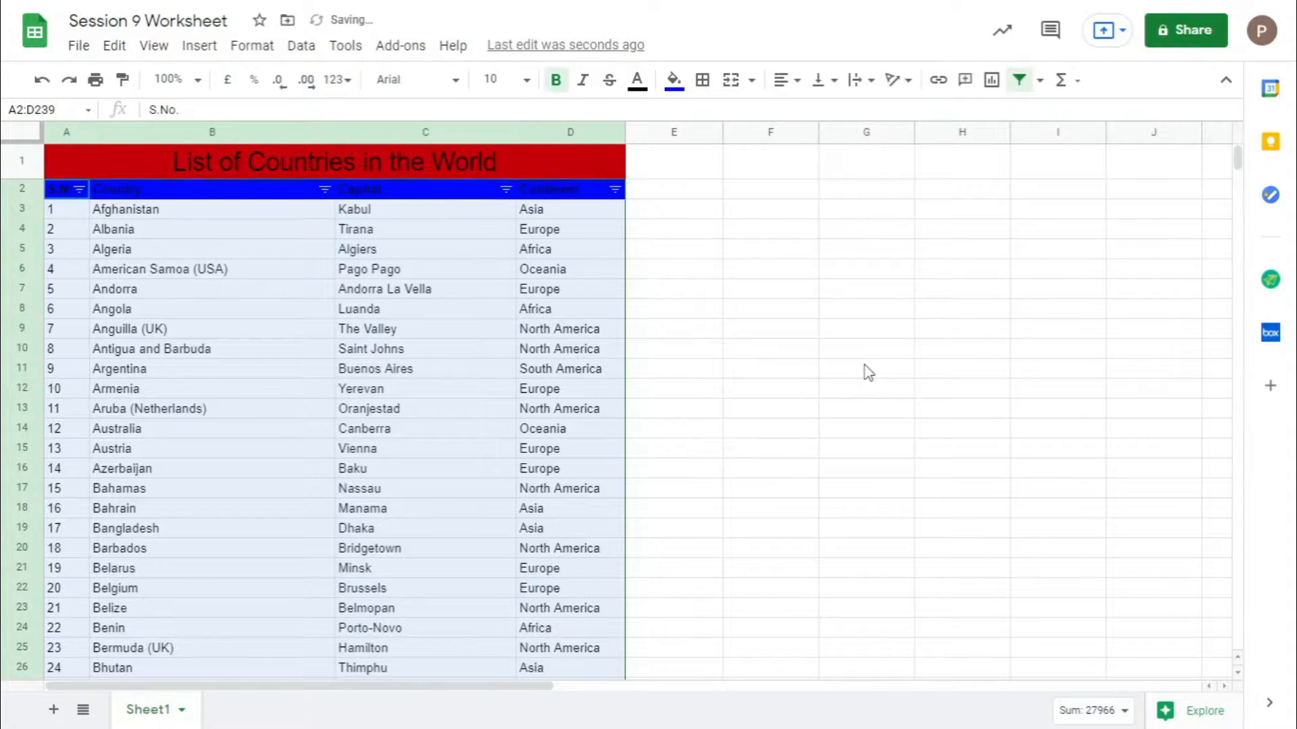
left_click(867, 329)
Examine the country list down to its last row and the sort and filter options of the Country and Continent columns
scroll(516, 338, "down", 12)
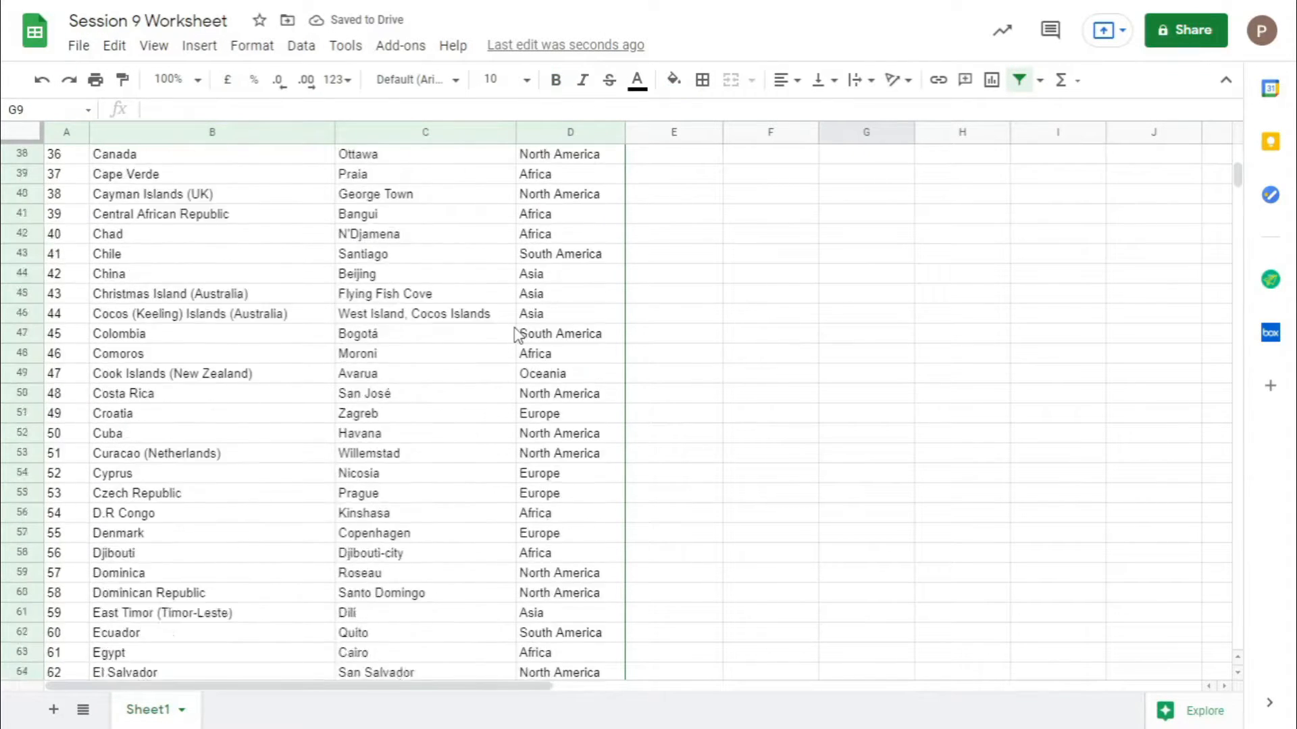
scroll(515, 334, "down", 20)
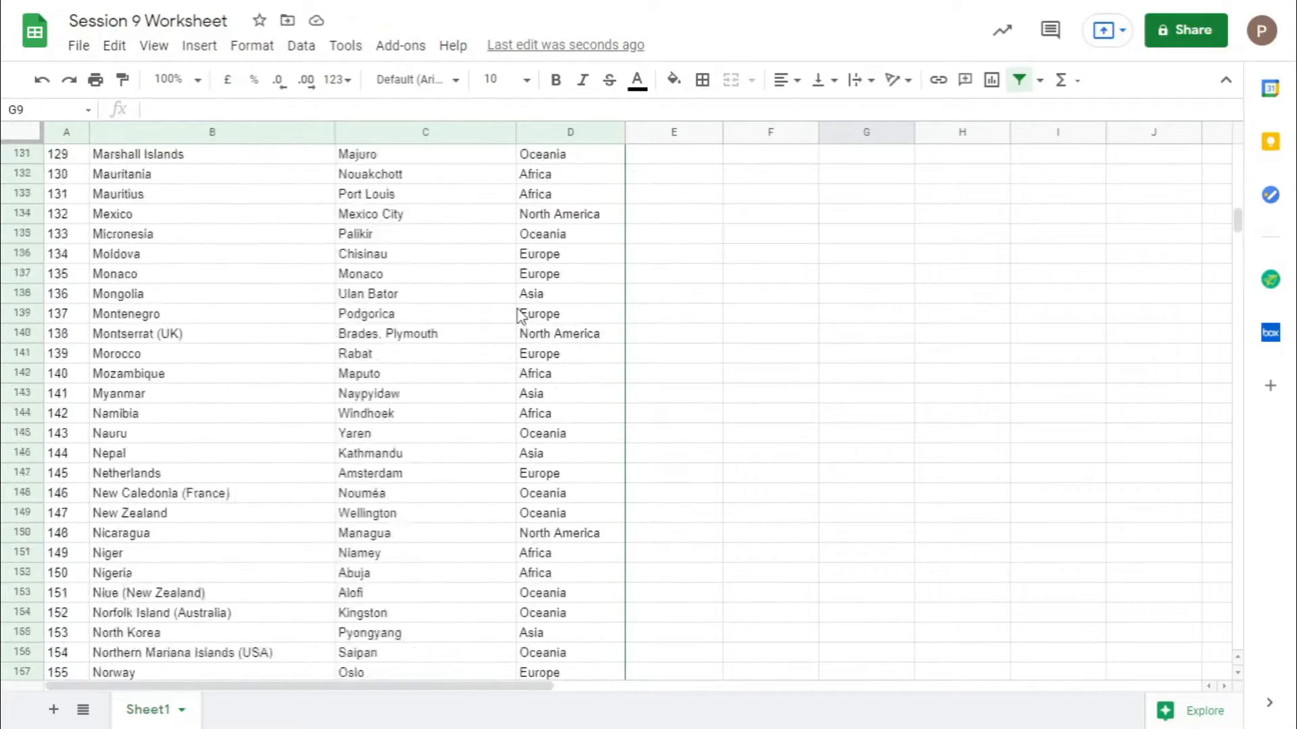
scroll(518, 314, "down", 20)
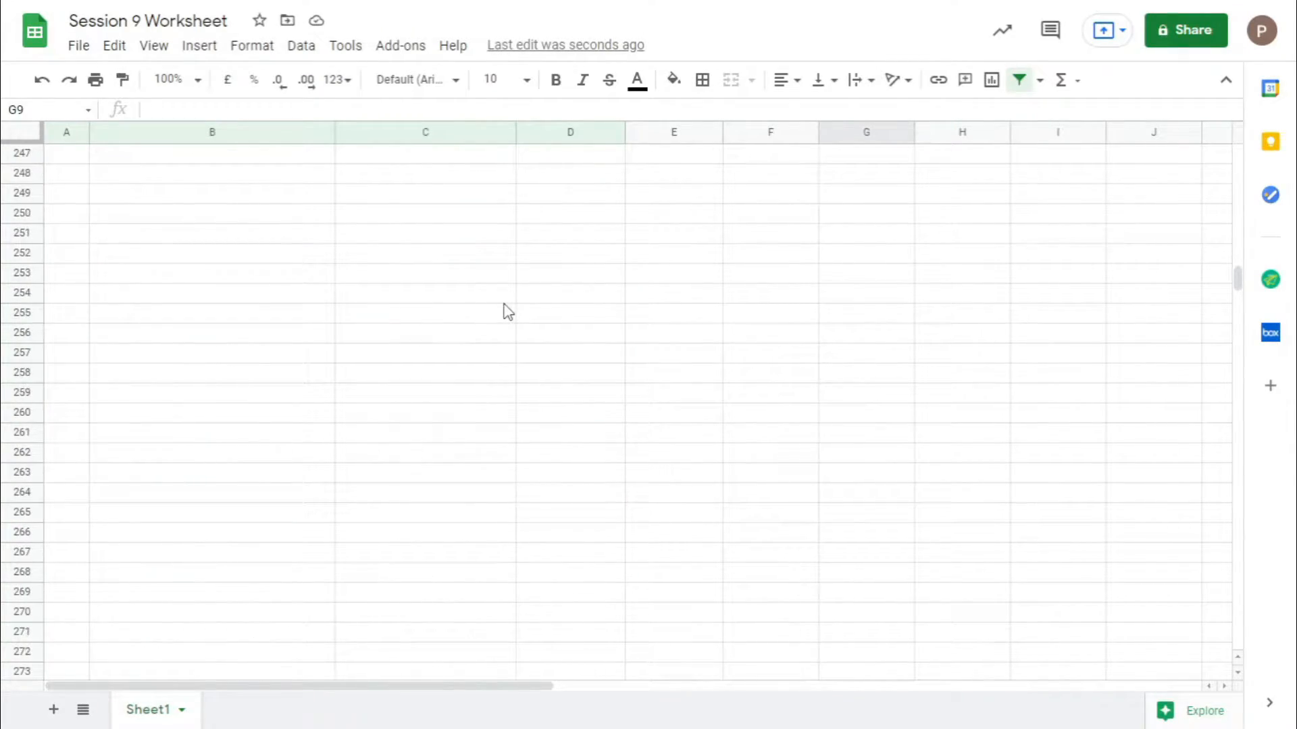
scroll(505, 311, "up", 4)
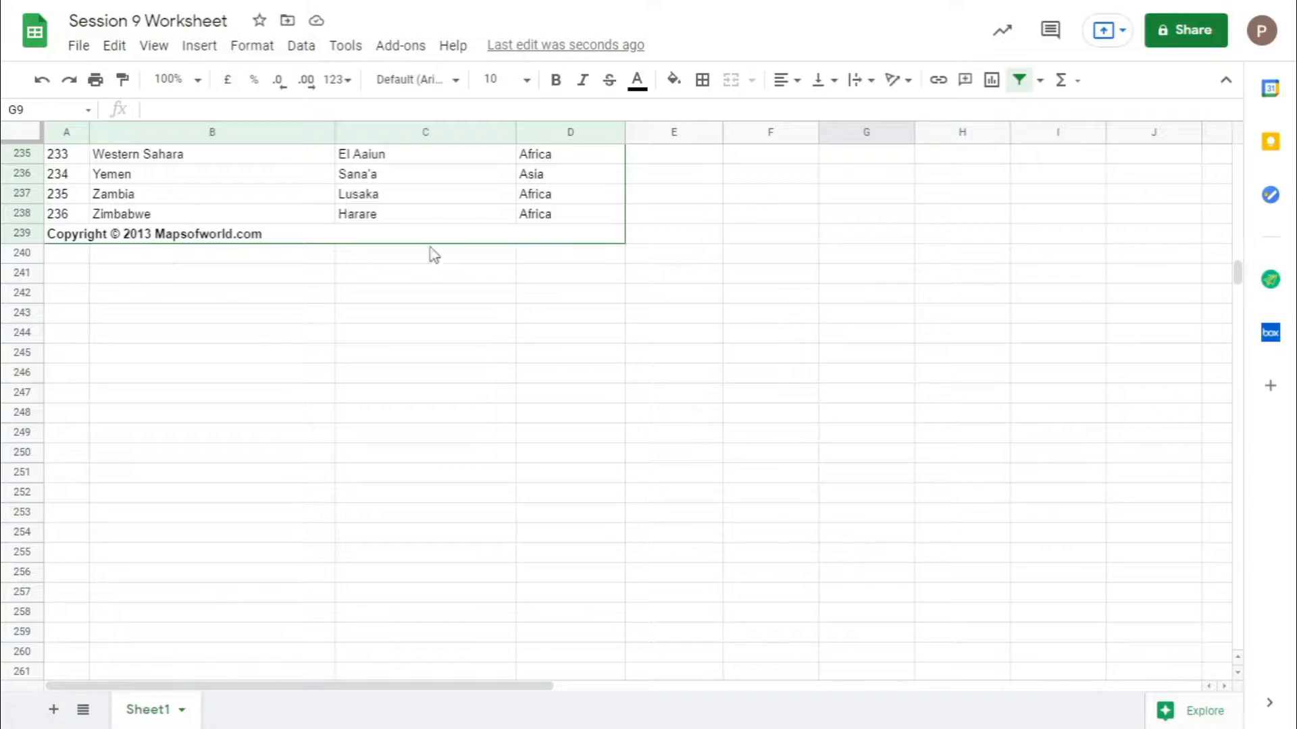
scroll(397, 289, "up", 20)
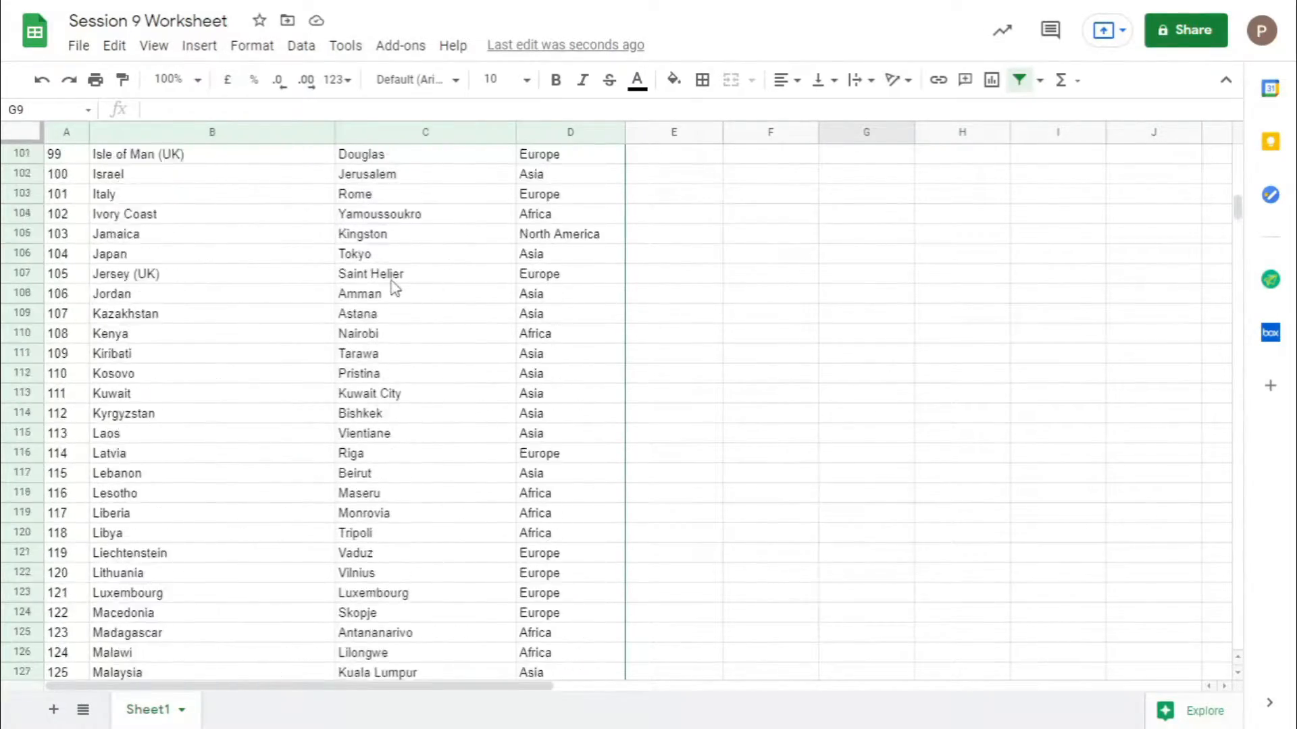
scroll(395, 289, "up", 20)
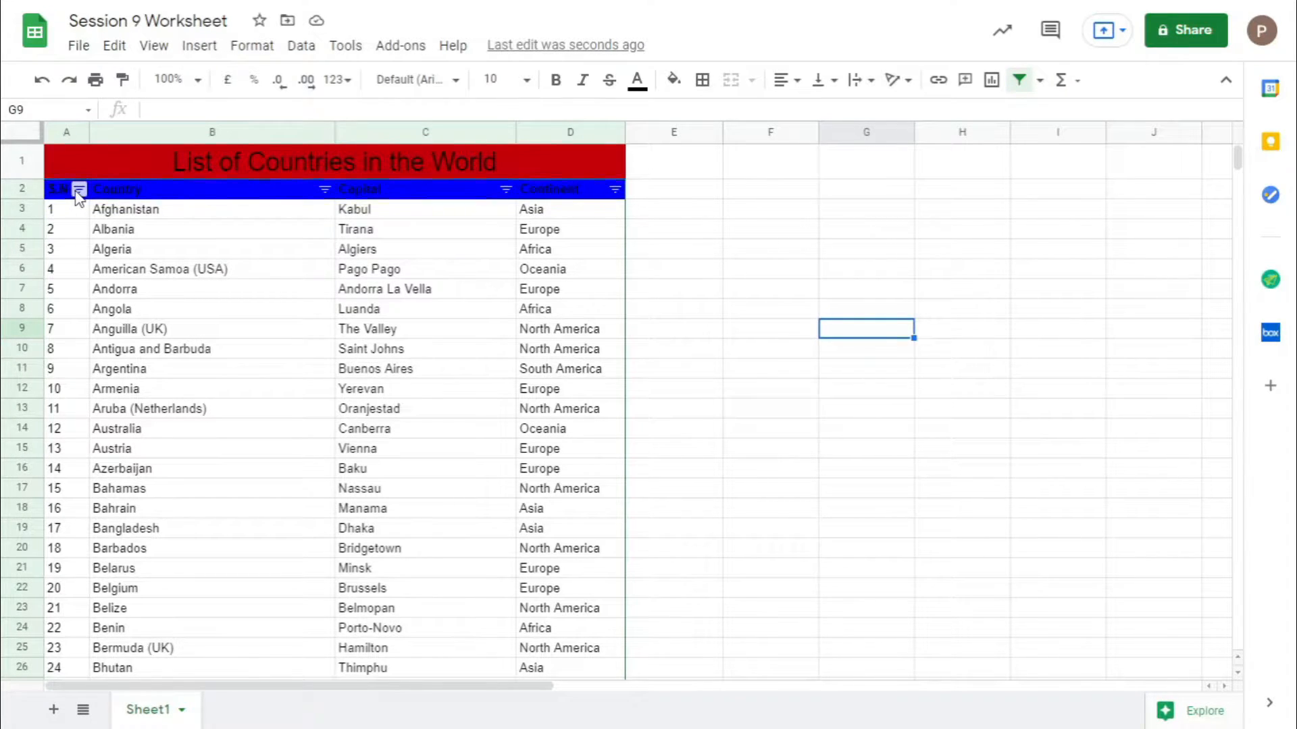
left_click(325, 190)
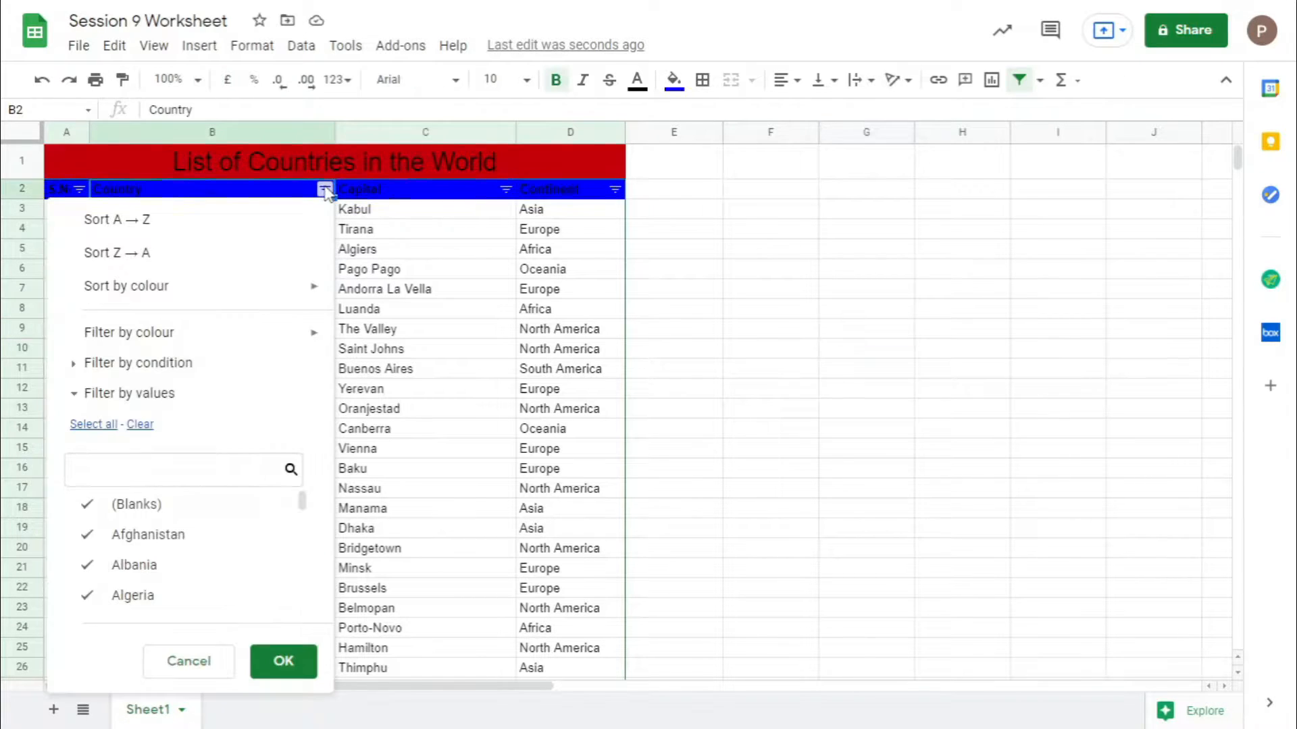
left_click(512, 173)
left_click(615, 191)
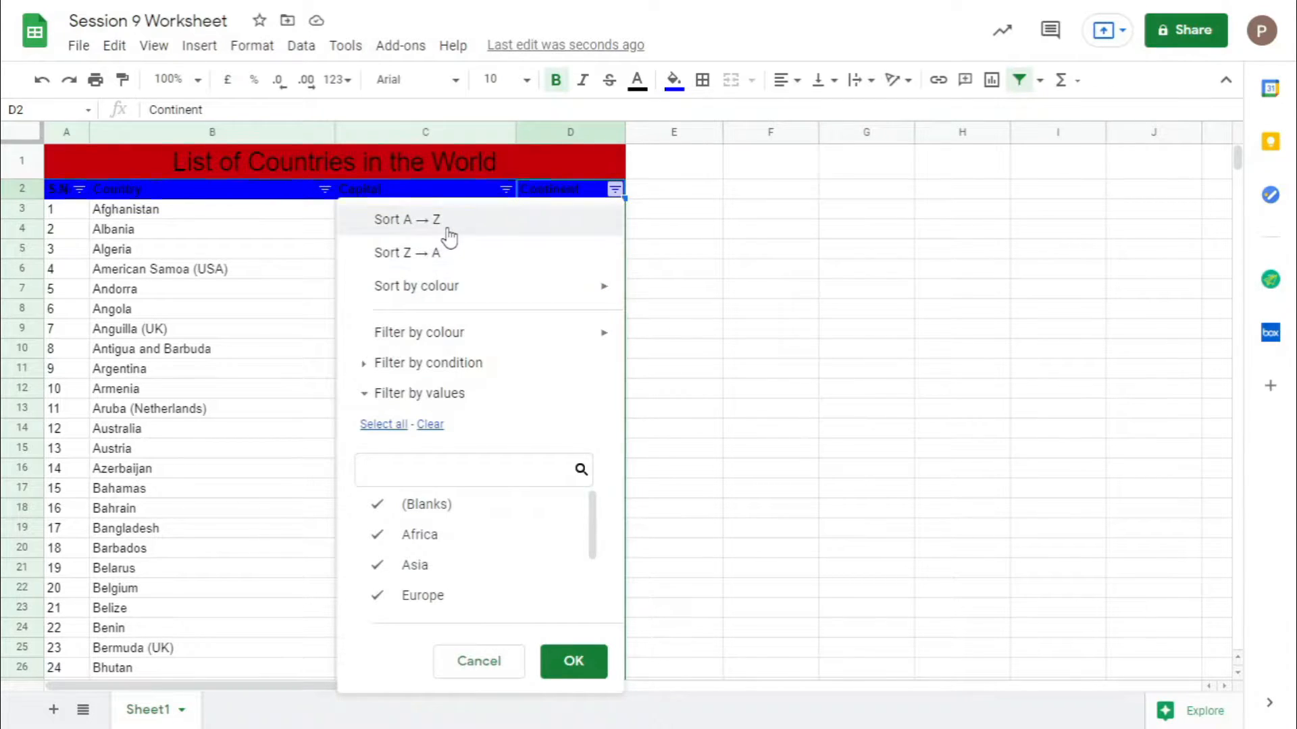
left_click(747, 213)
scroll(583, 324, "down", 1)
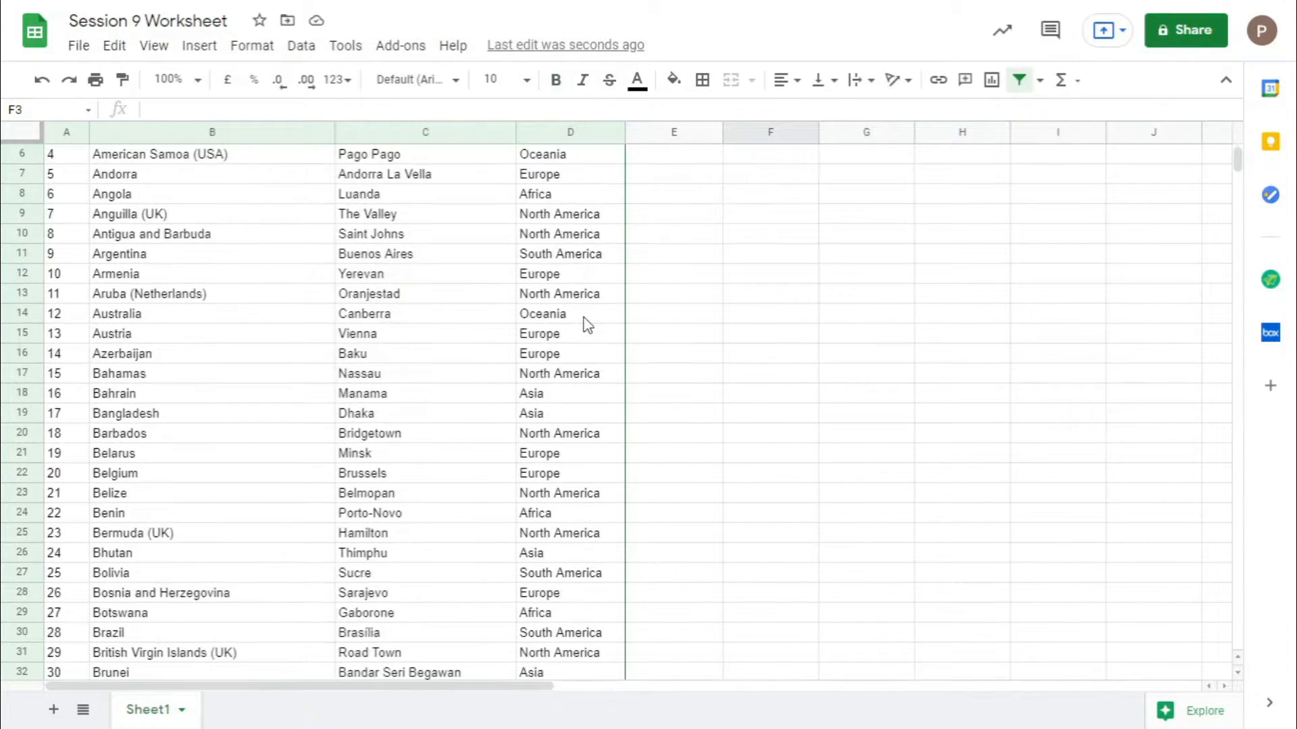
scroll(313, 367, "up", 1)
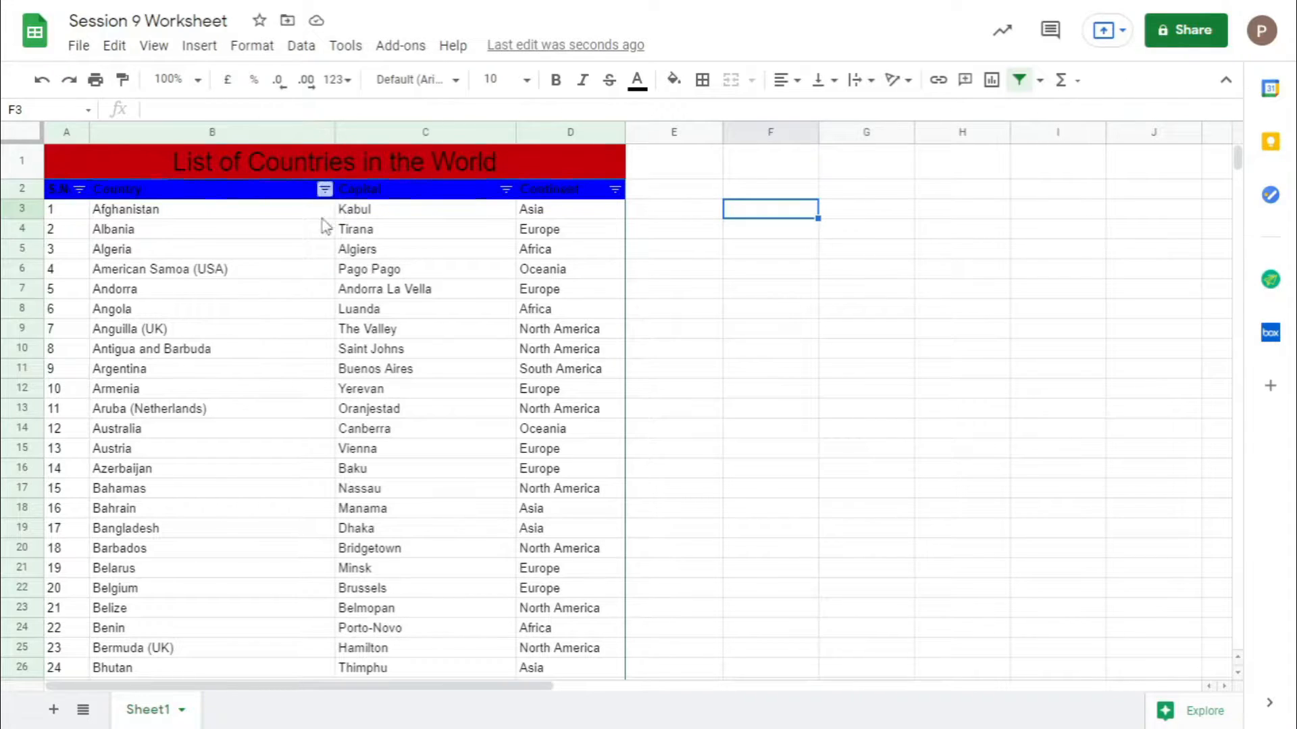
Sort the list by the Continent column from A to Z and review the reordered rows
left_click(615, 190)
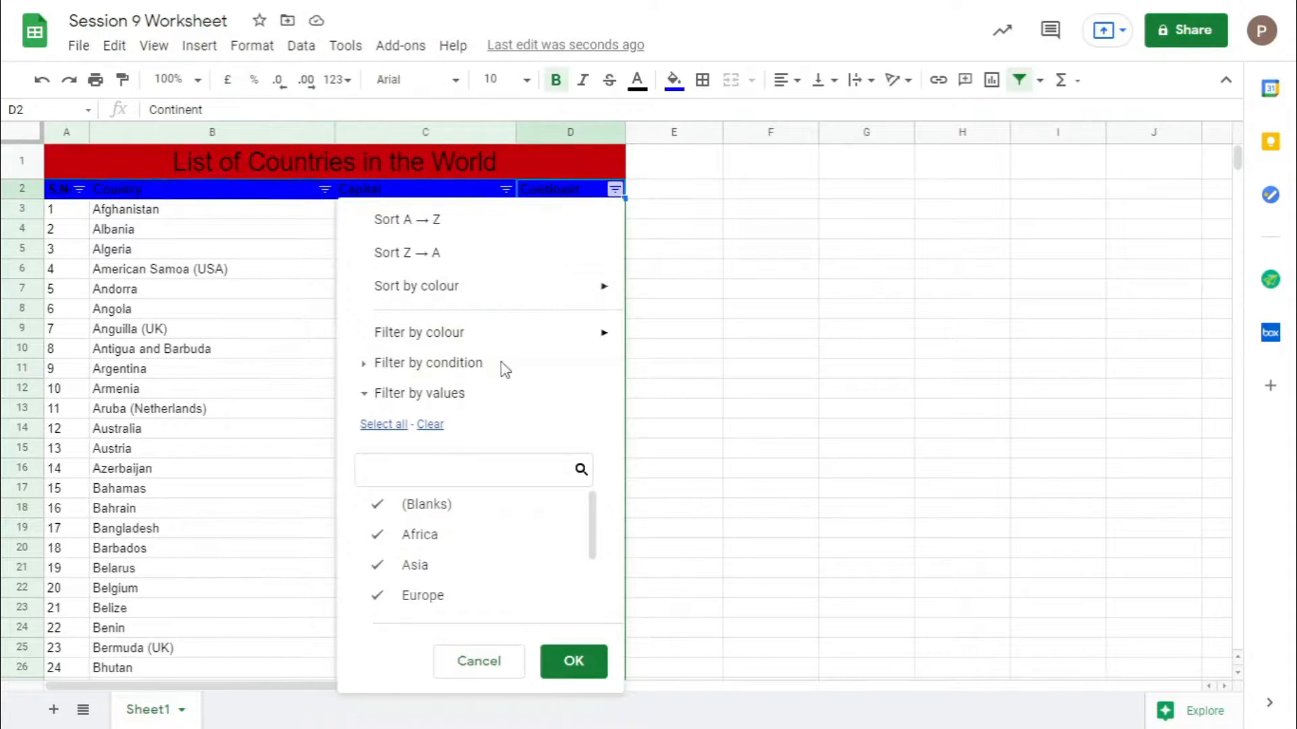
left_click(445, 228)
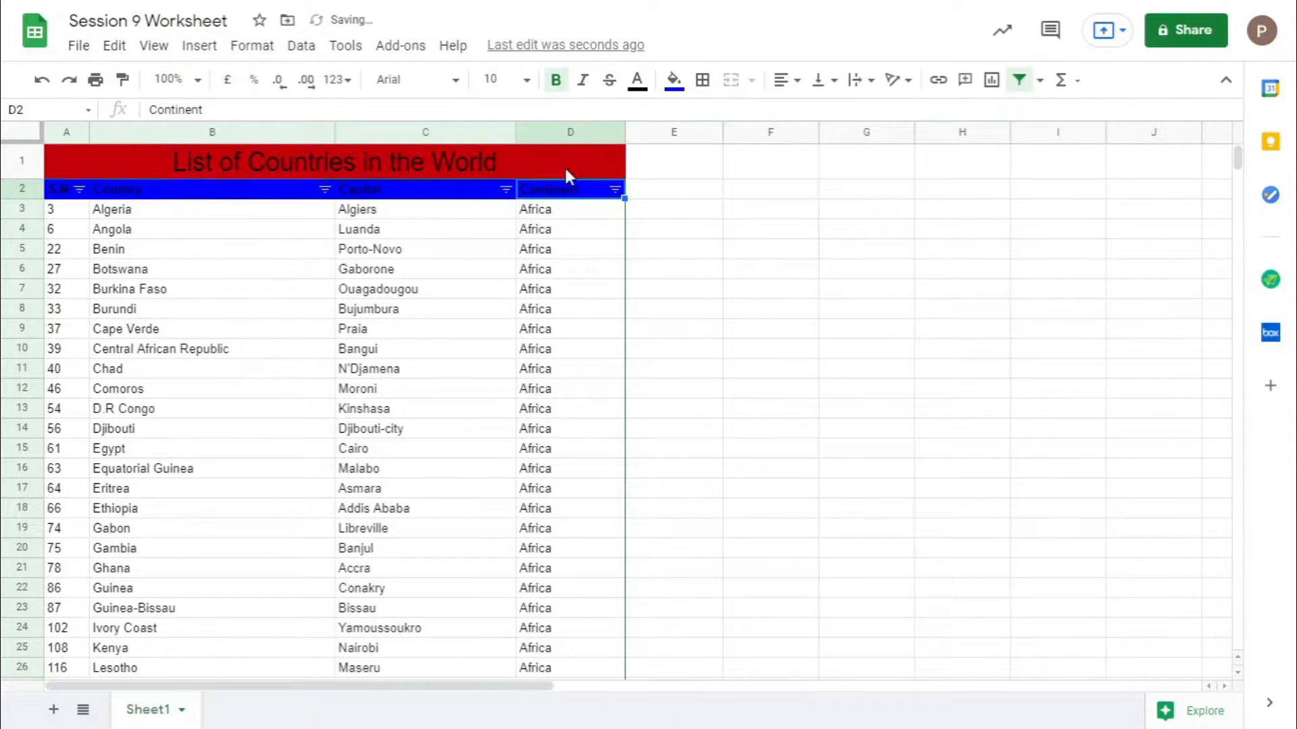
scroll(548, 413, "down", 18)
scroll(551, 415, "down", 10)
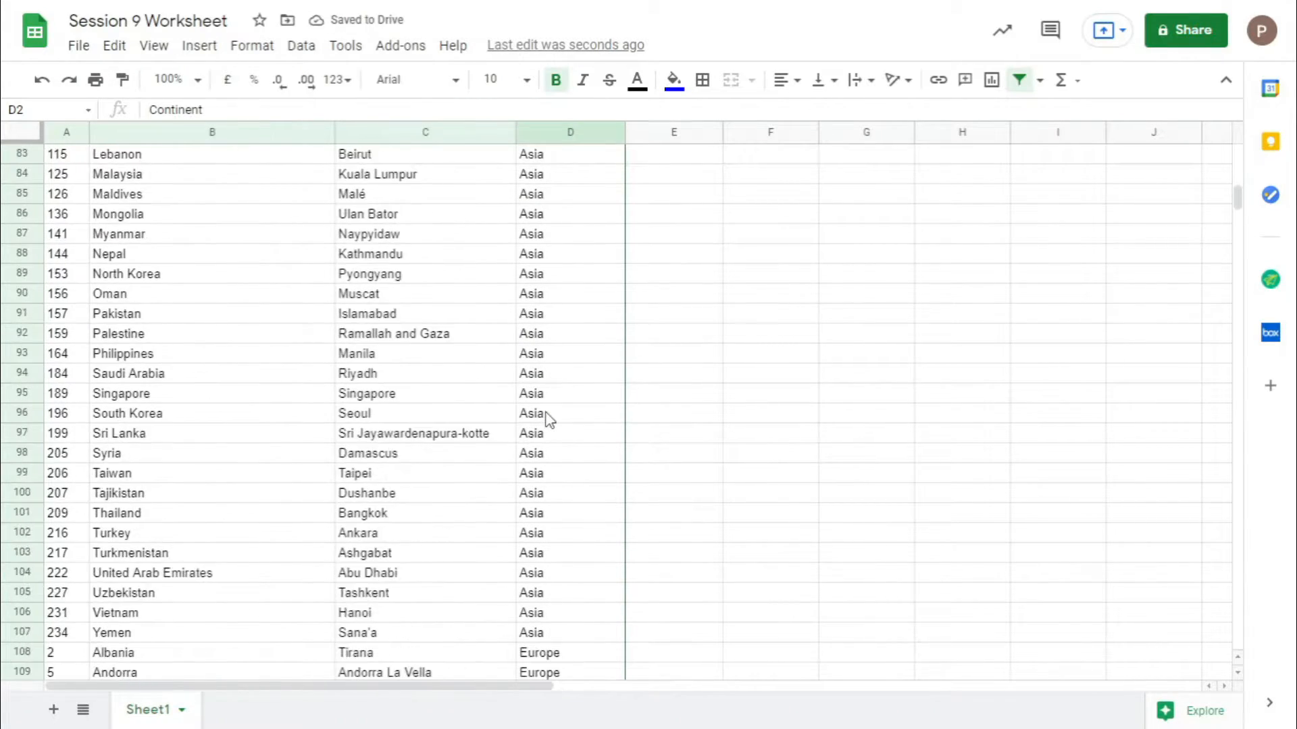
scroll(550, 417, "up", 20)
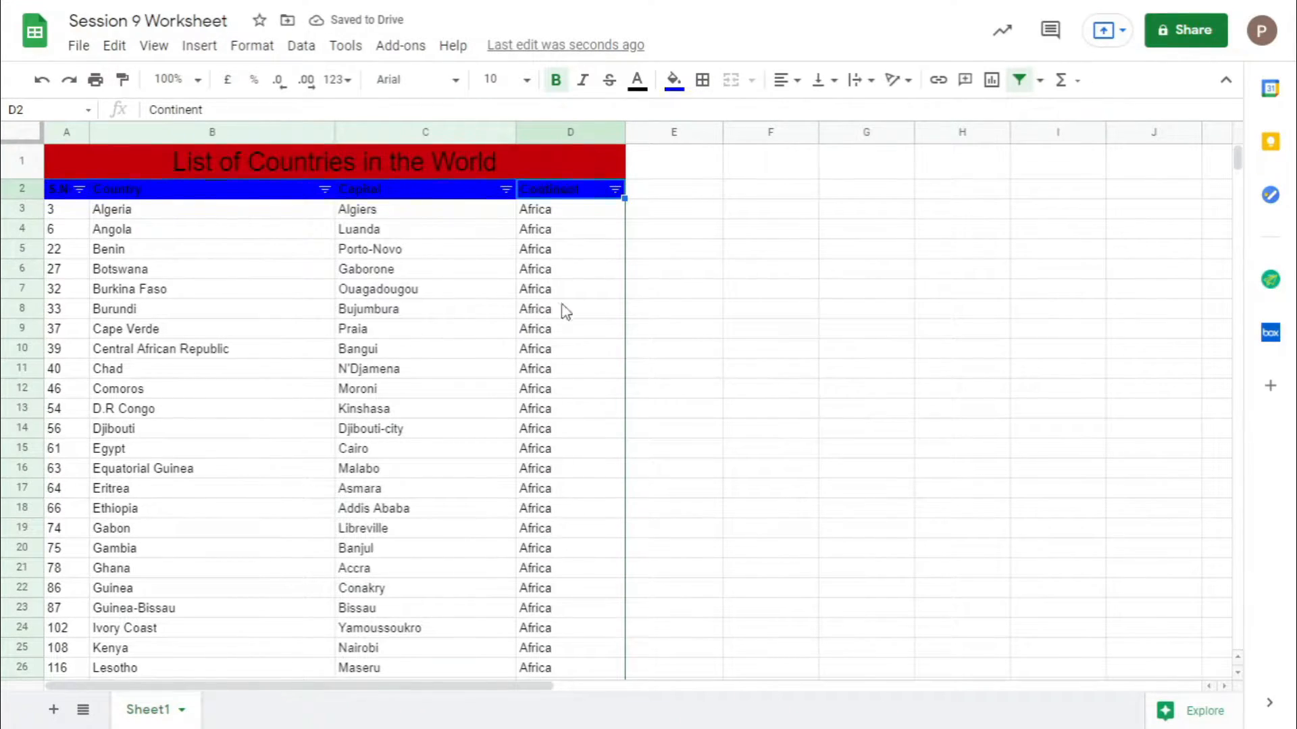
Filter the Continent column by values so that only the rows for Asia are shown
left_click(615, 190)
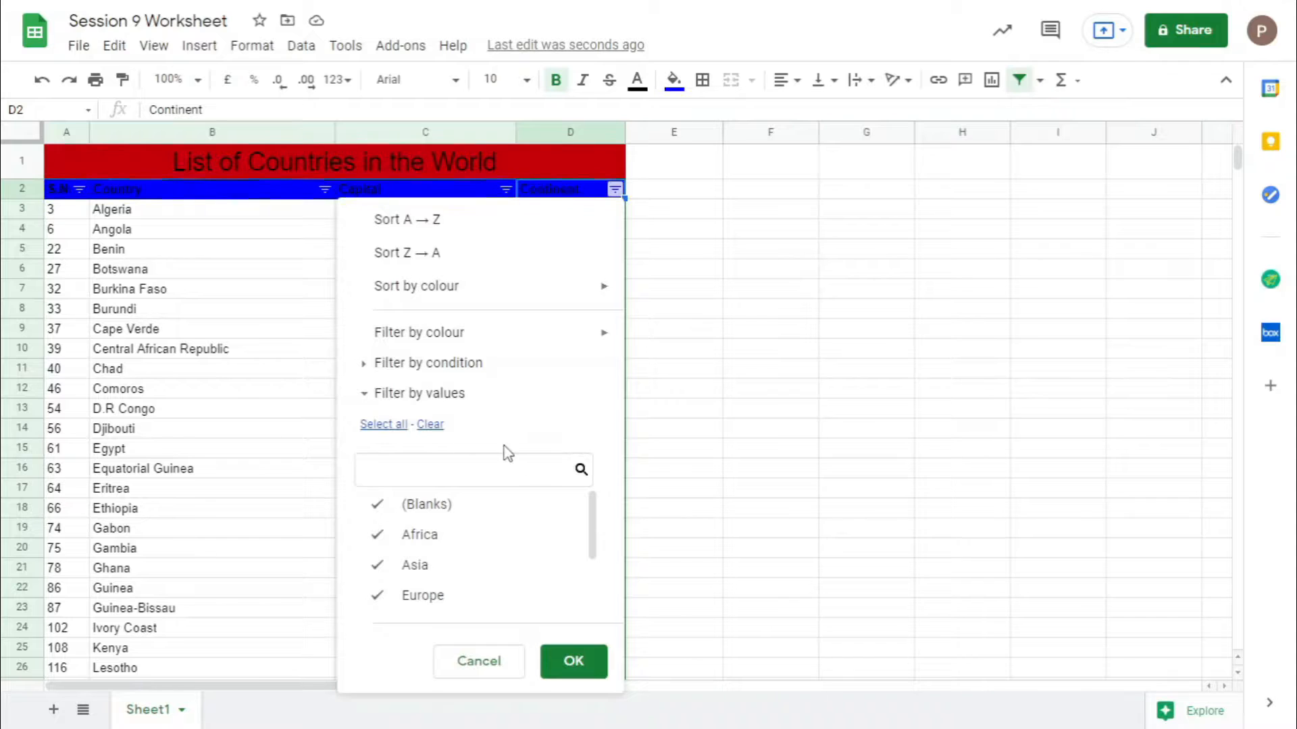
left_click(430, 424)
scroll(473, 534, "down", 2)
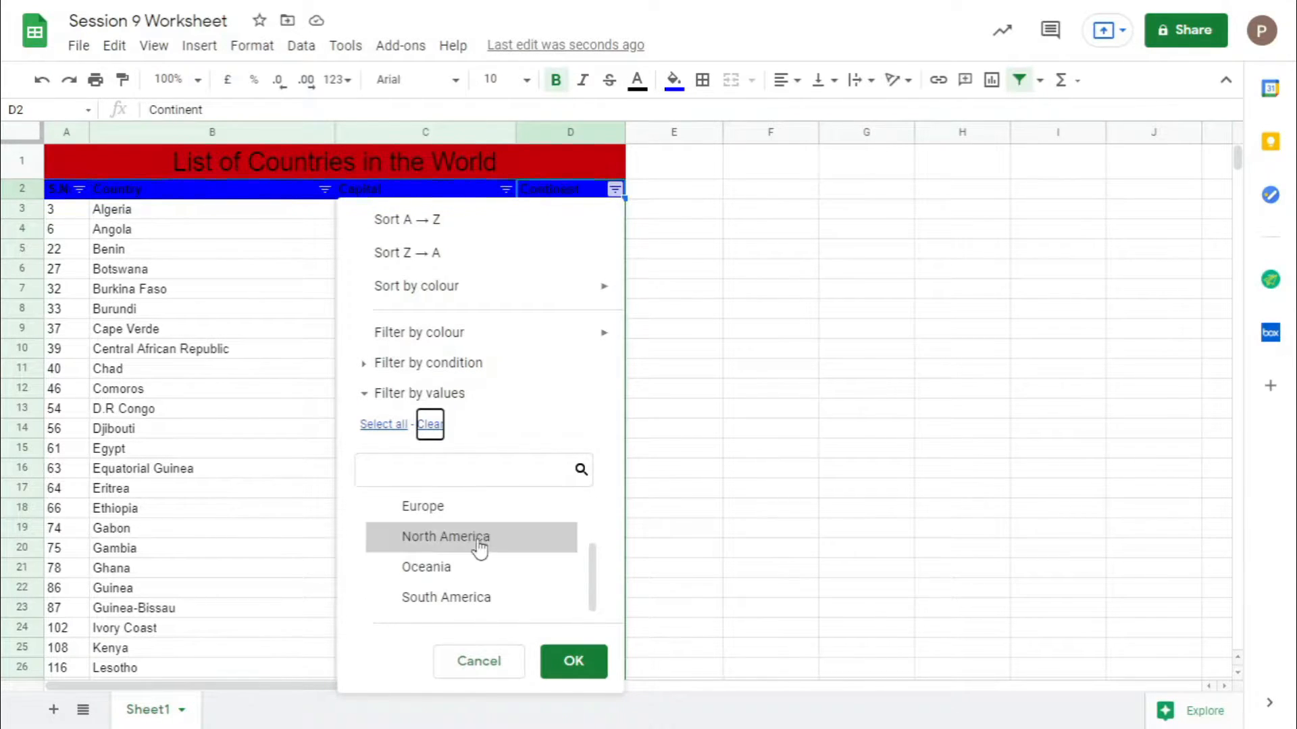
scroll(466, 594, "up", 3)
left_click(439, 565)
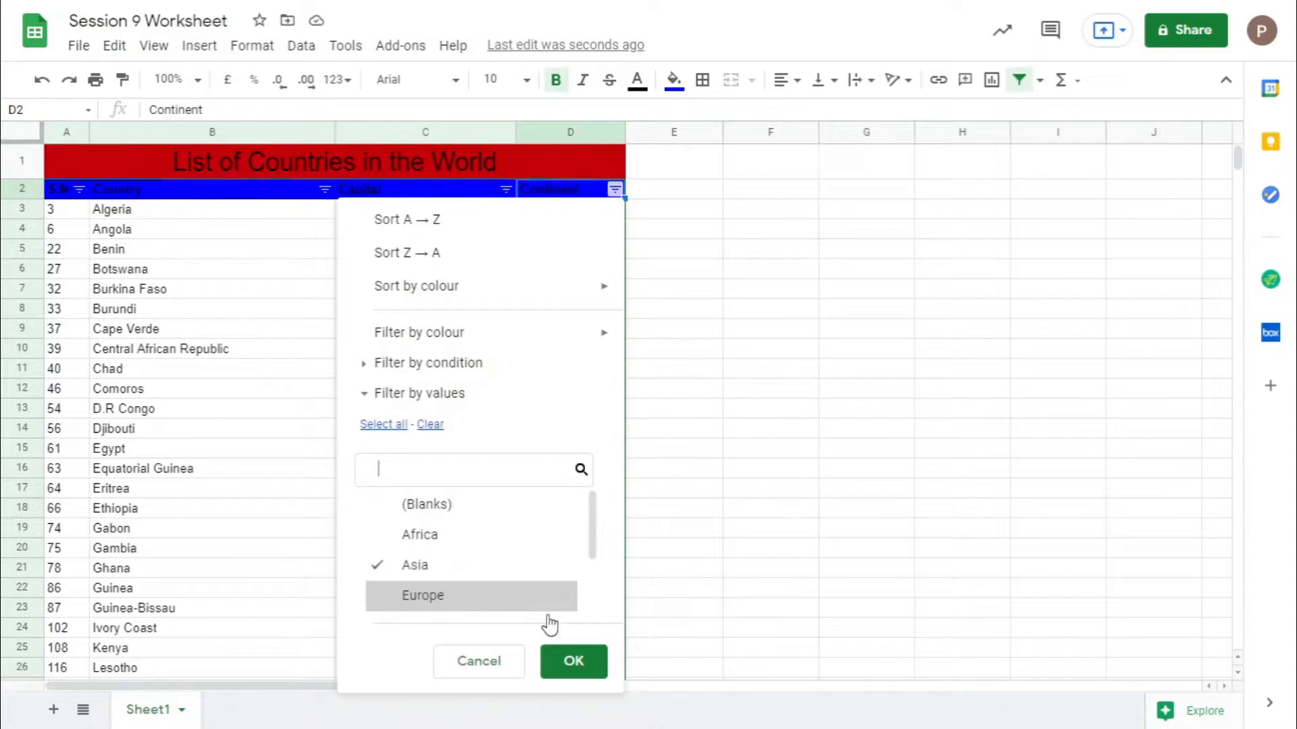
left_click(571, 662)
scroll(500, 533, "down", 10)
scroll(491, 500, "down", 5)
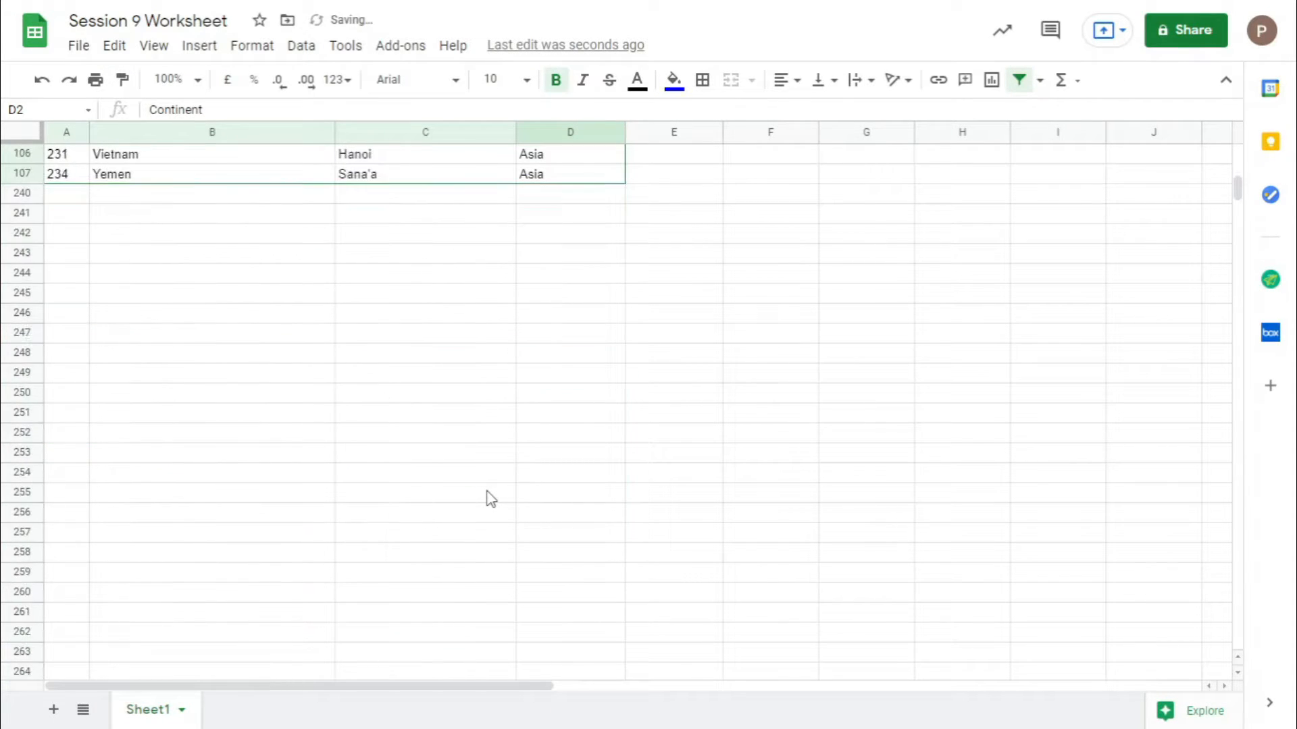
scroll(486, 498, "up", 15)
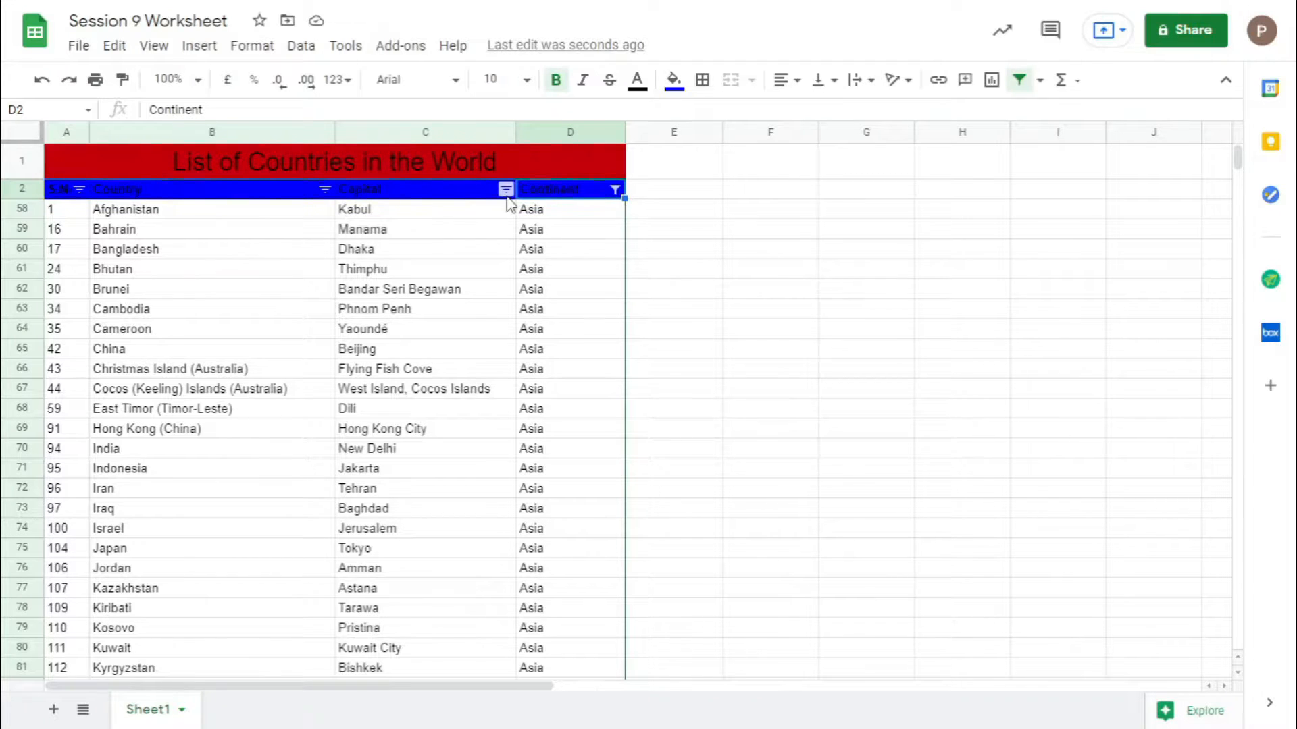
Select all values again in the Continent filter to show every row of the list
left_click(615, 190)
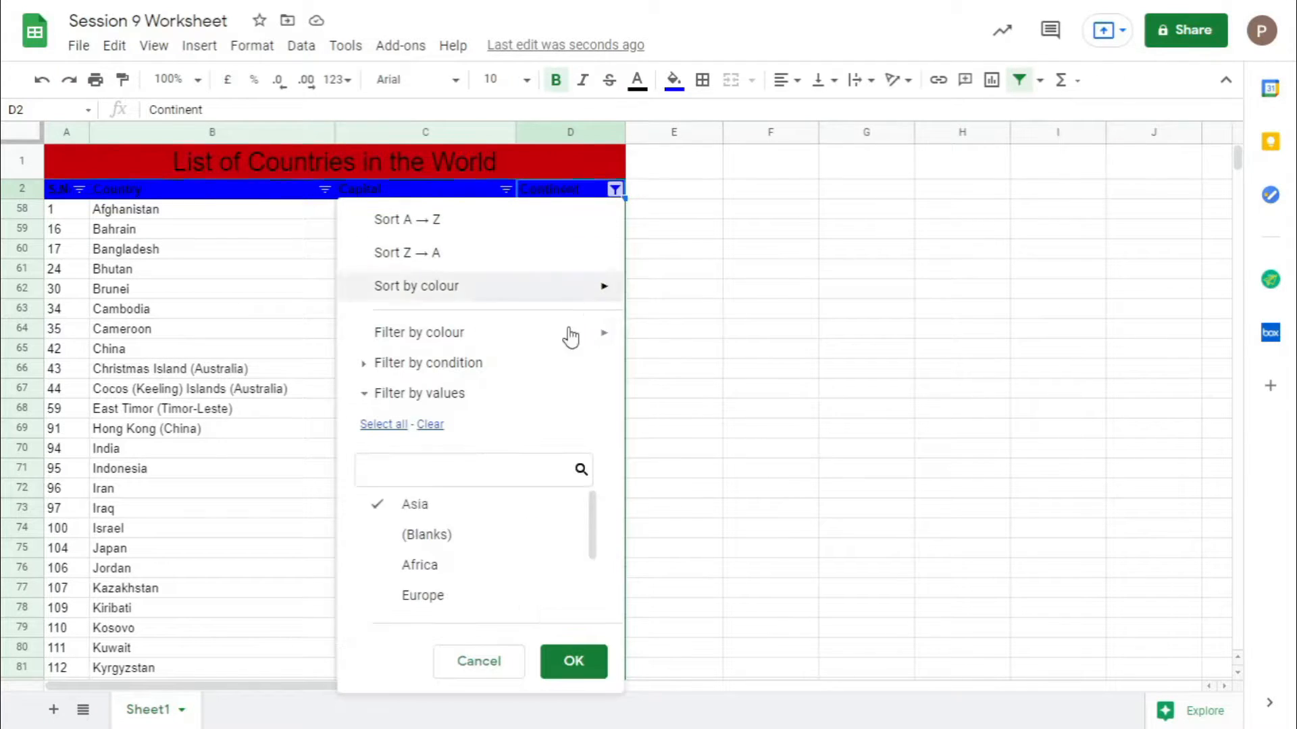
left_click(383, 424)
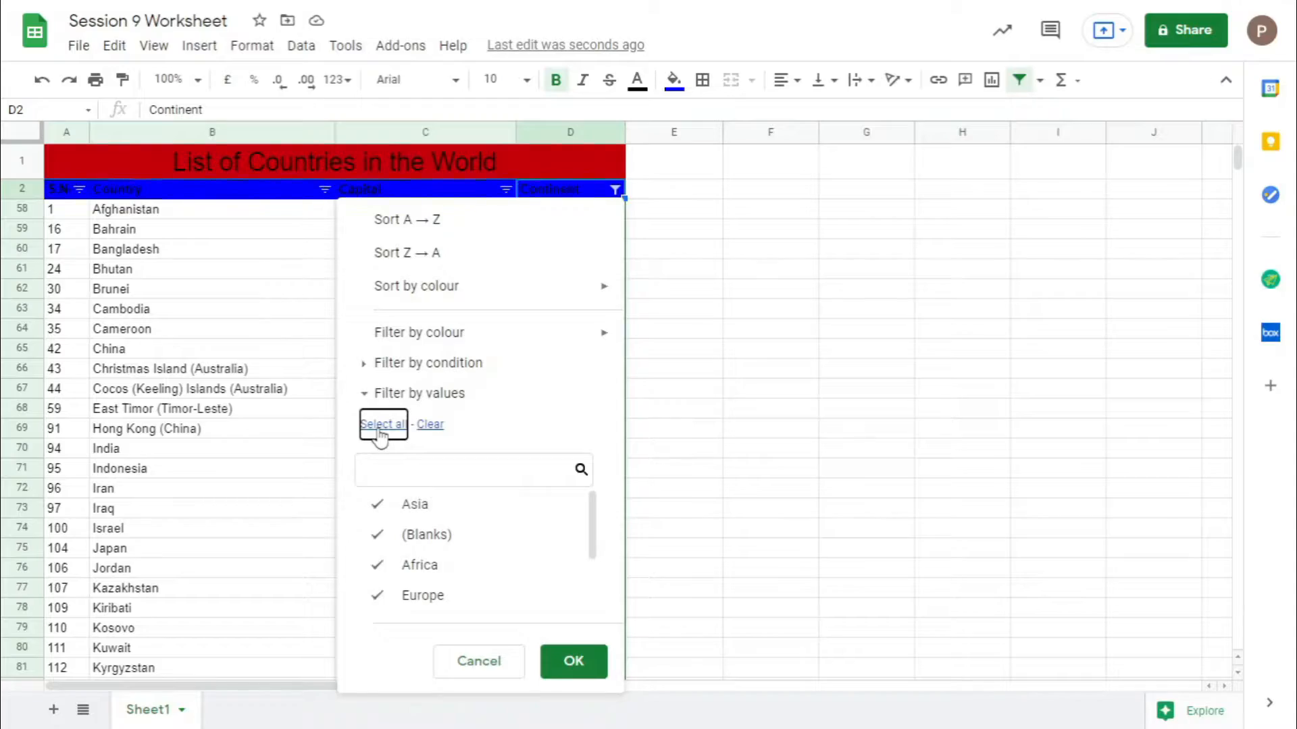
left_click(552, 659)
scroll(432, 514, "down", 20)
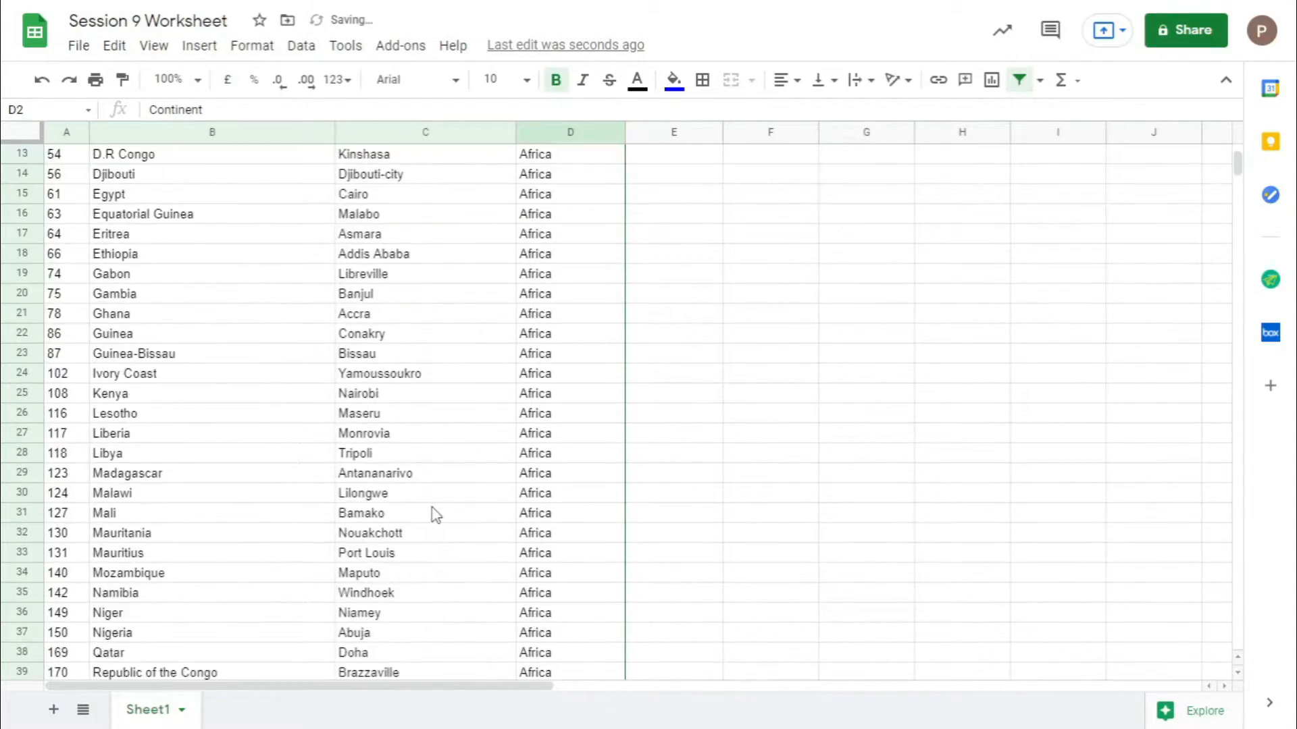
scroll(432, 513, "down", 20)
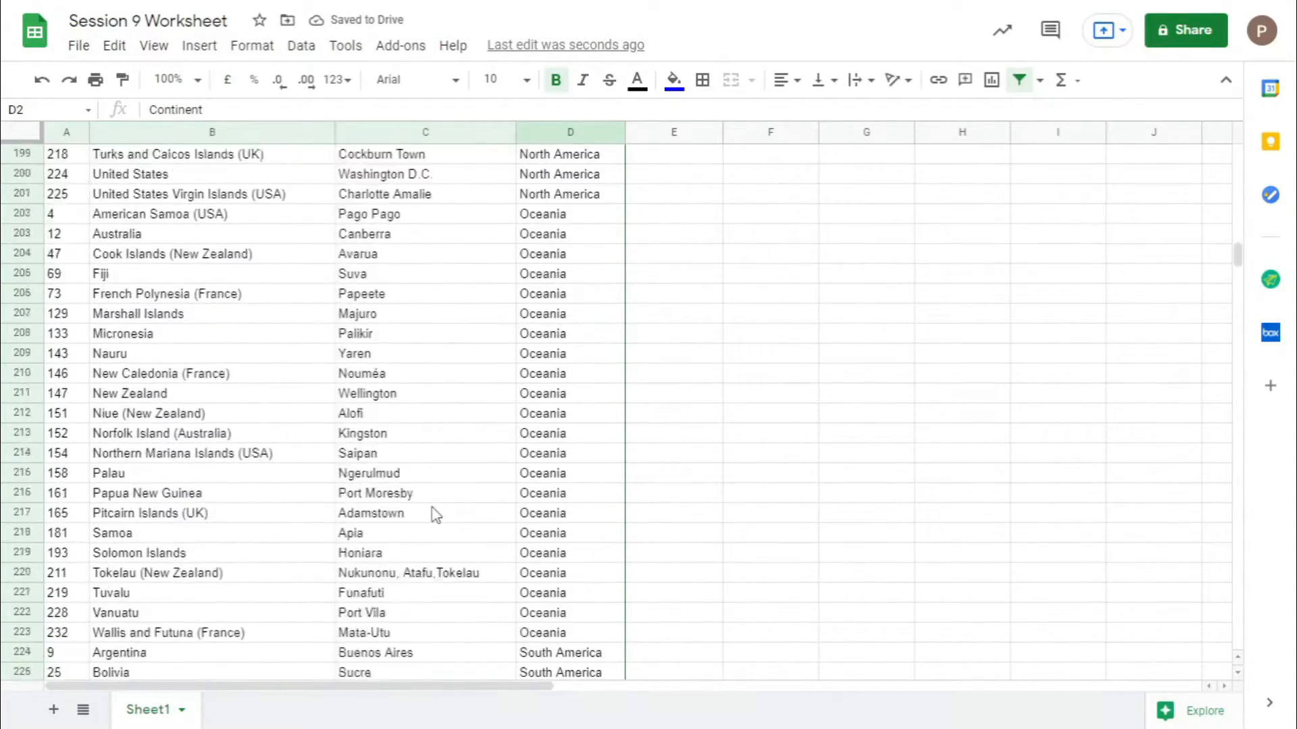
scroll(432, 514, "up", 20)
scroll(432, 513, "up", 20)
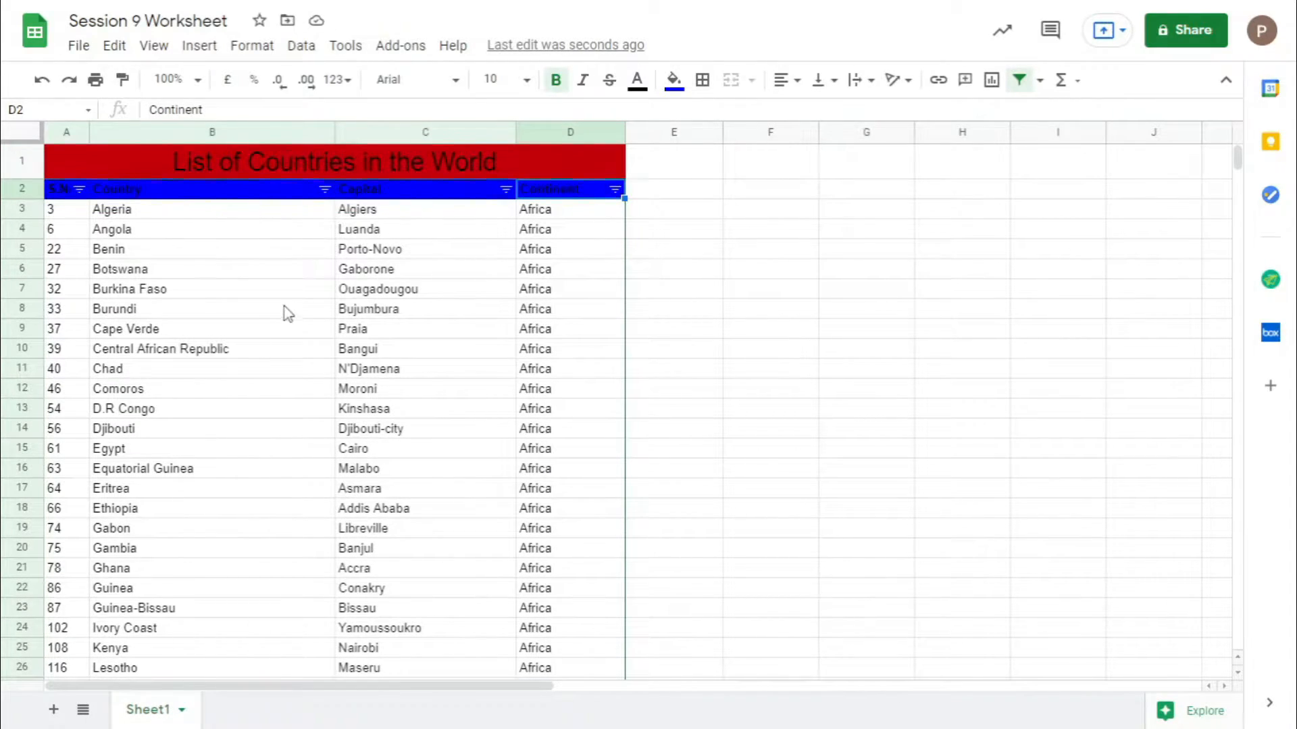
Sort the list by the Country column from A to Z
left_click(325, 190)
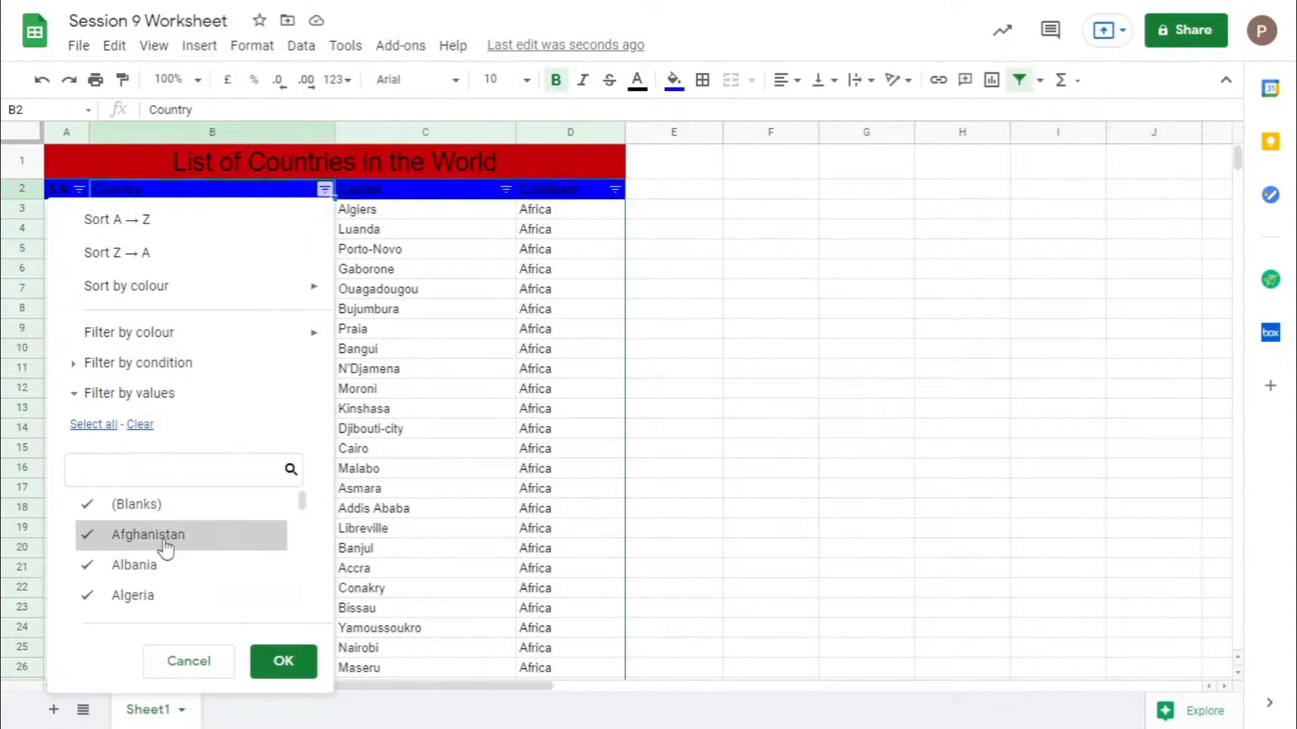
left_click(135, 223)
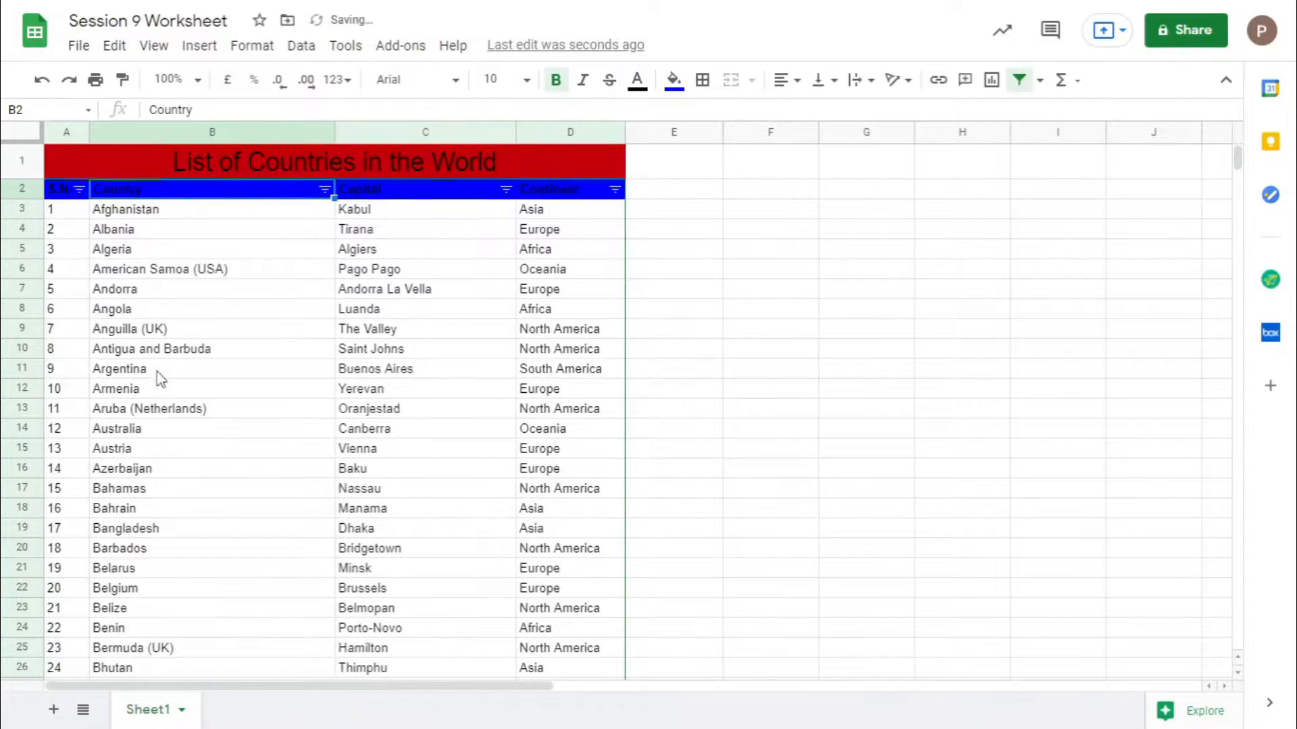
left_click(741, 420)
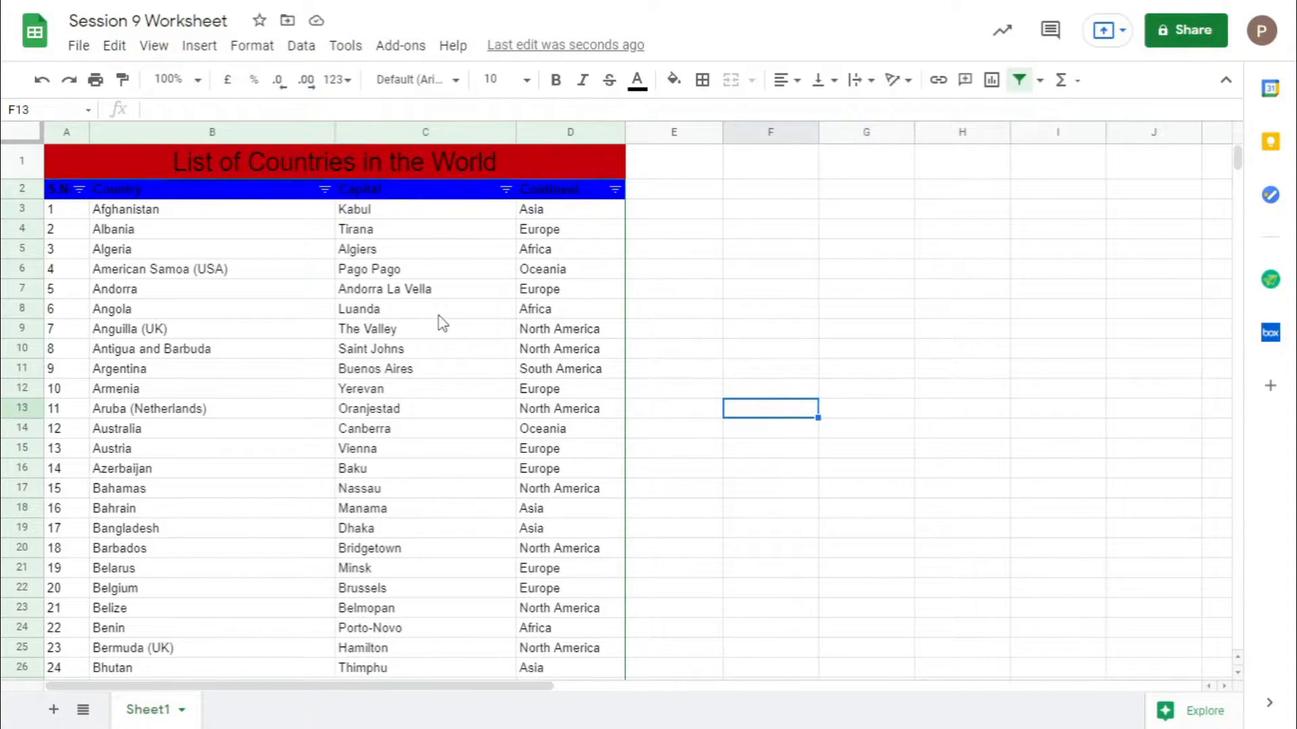
key("alt+Tab")
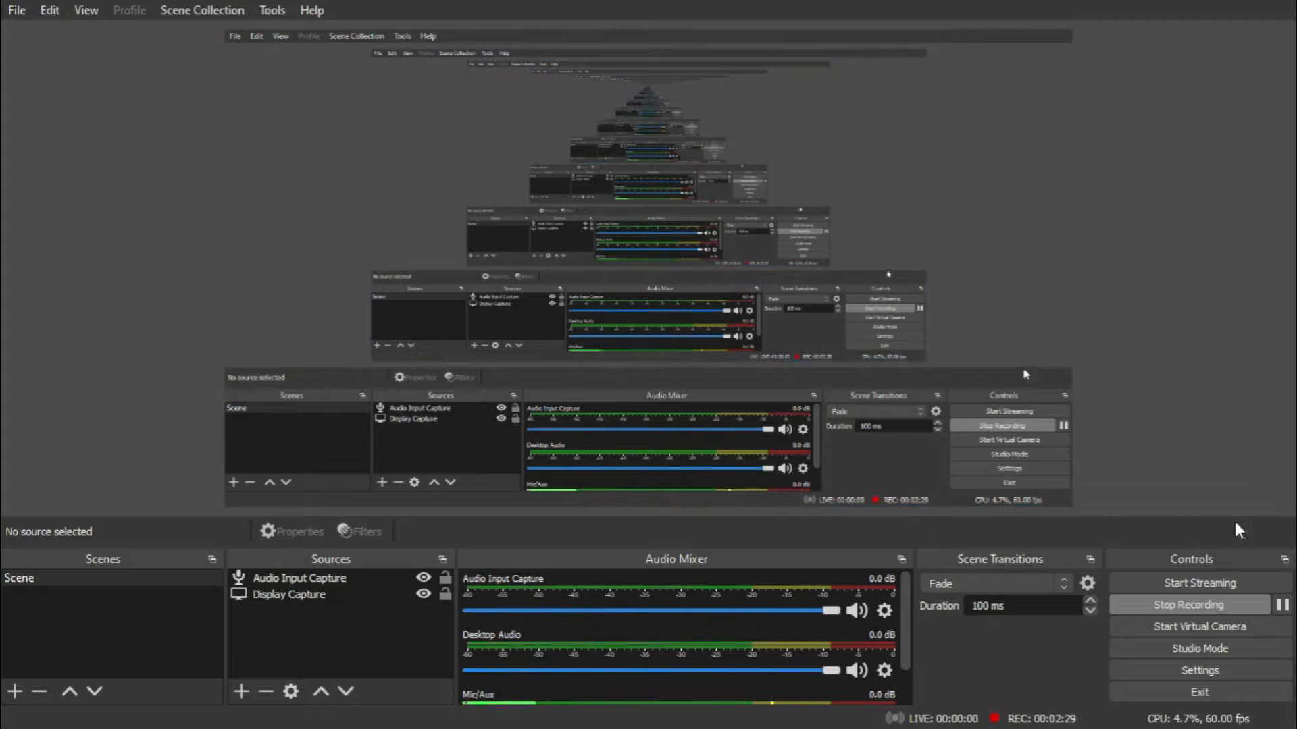
key("alt+Tab")
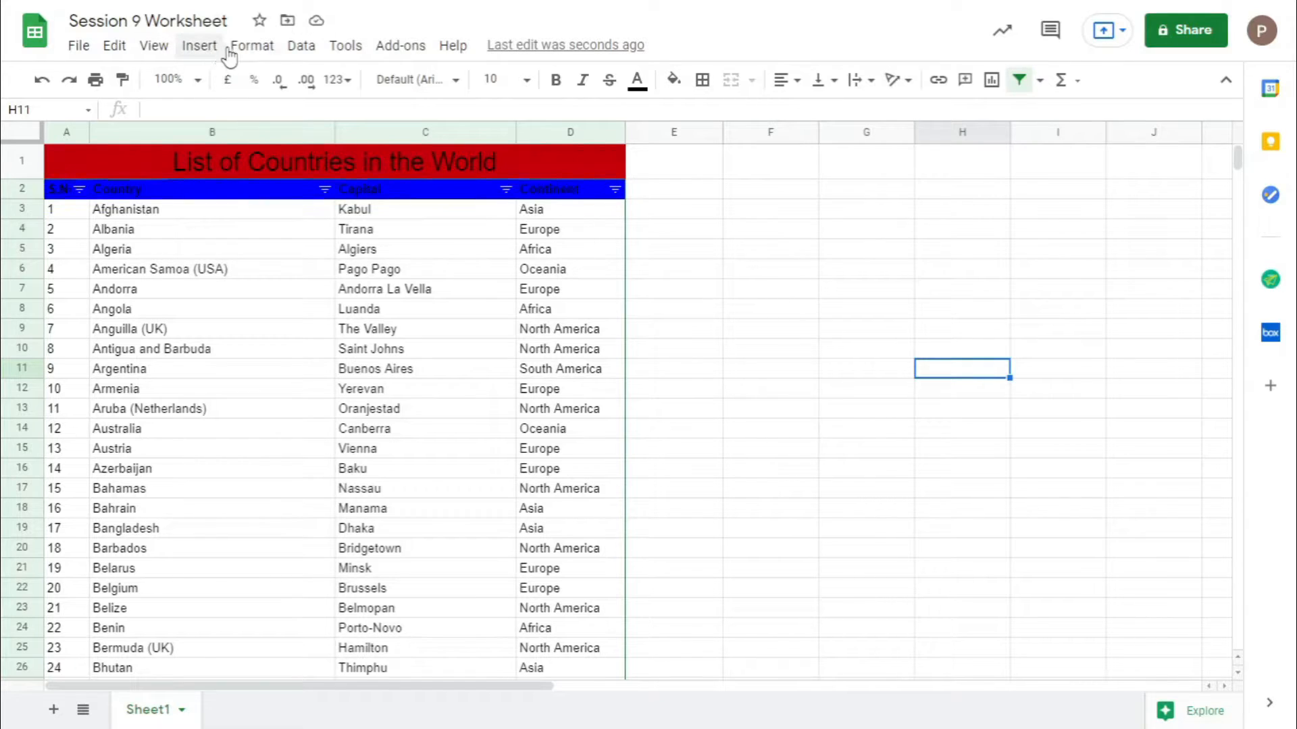
left_click(251, 48)
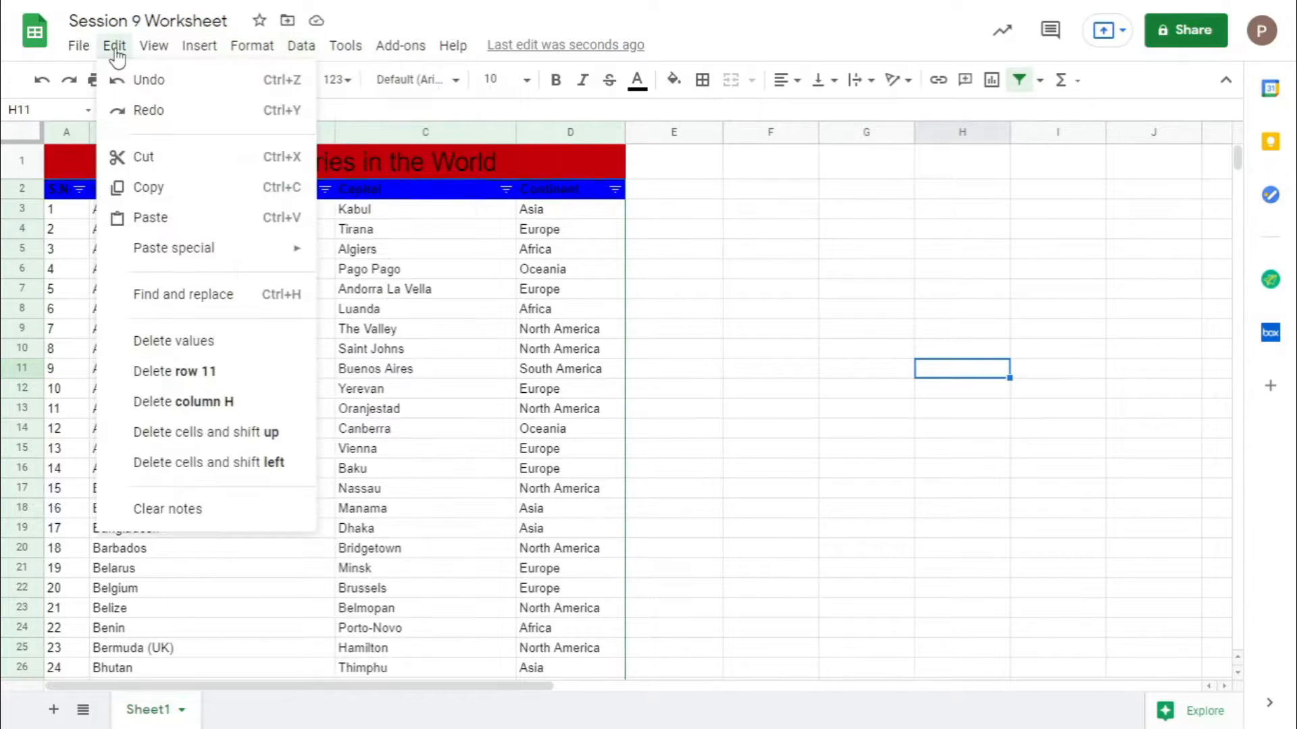
left_click(115, 49)
left_click(115, 49)
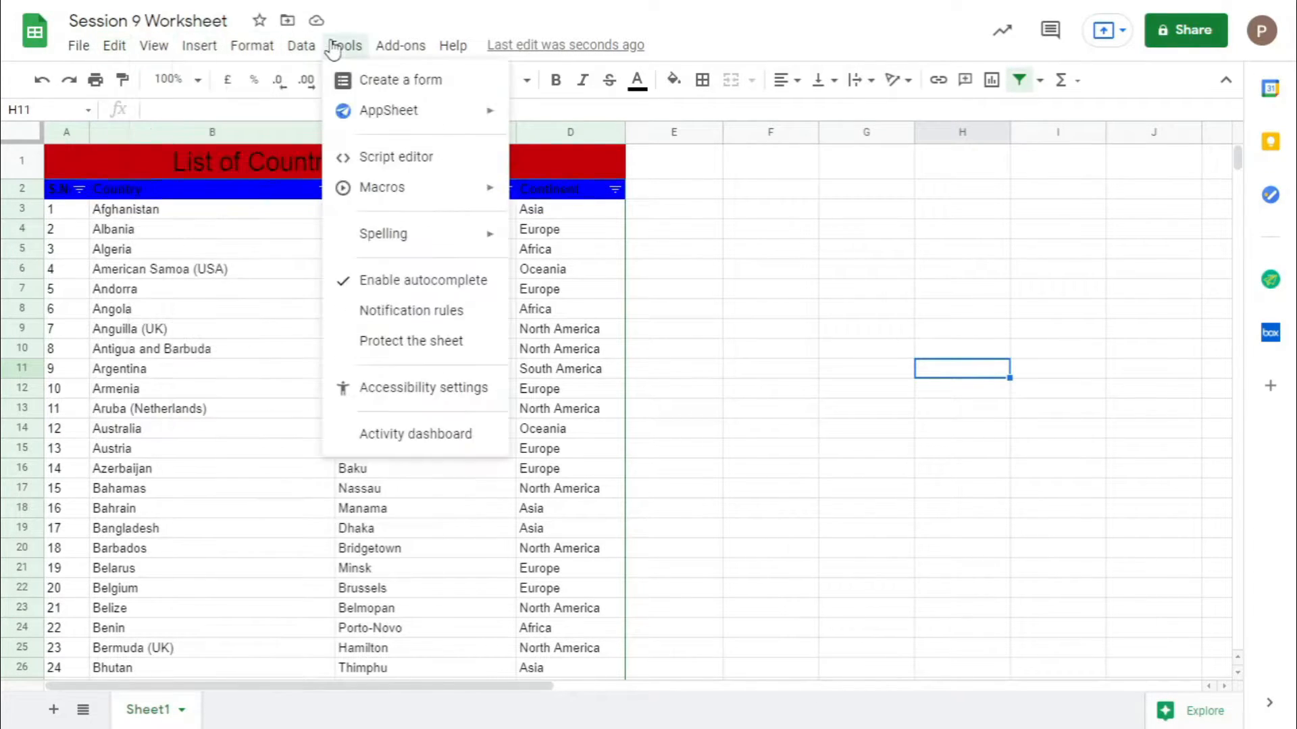
mouse_move(307, 50)
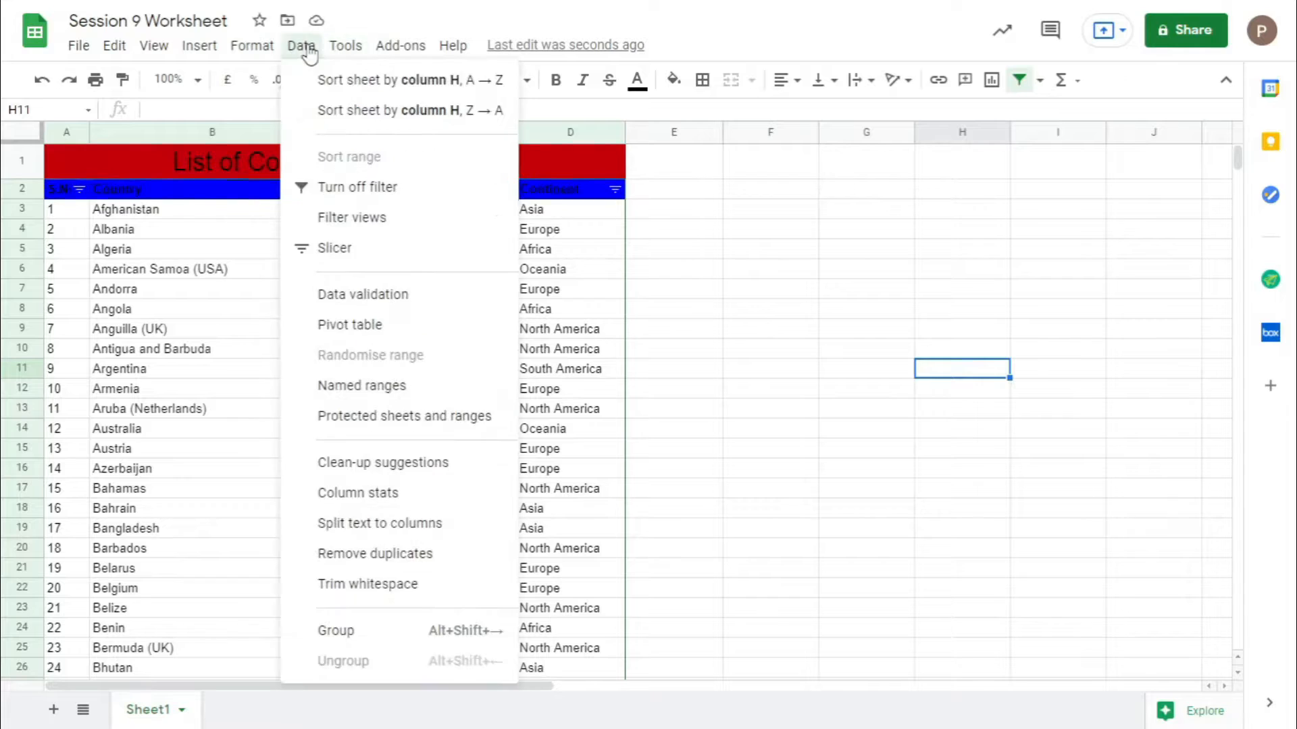
left_click(200, 56)
left_click(251, 47)
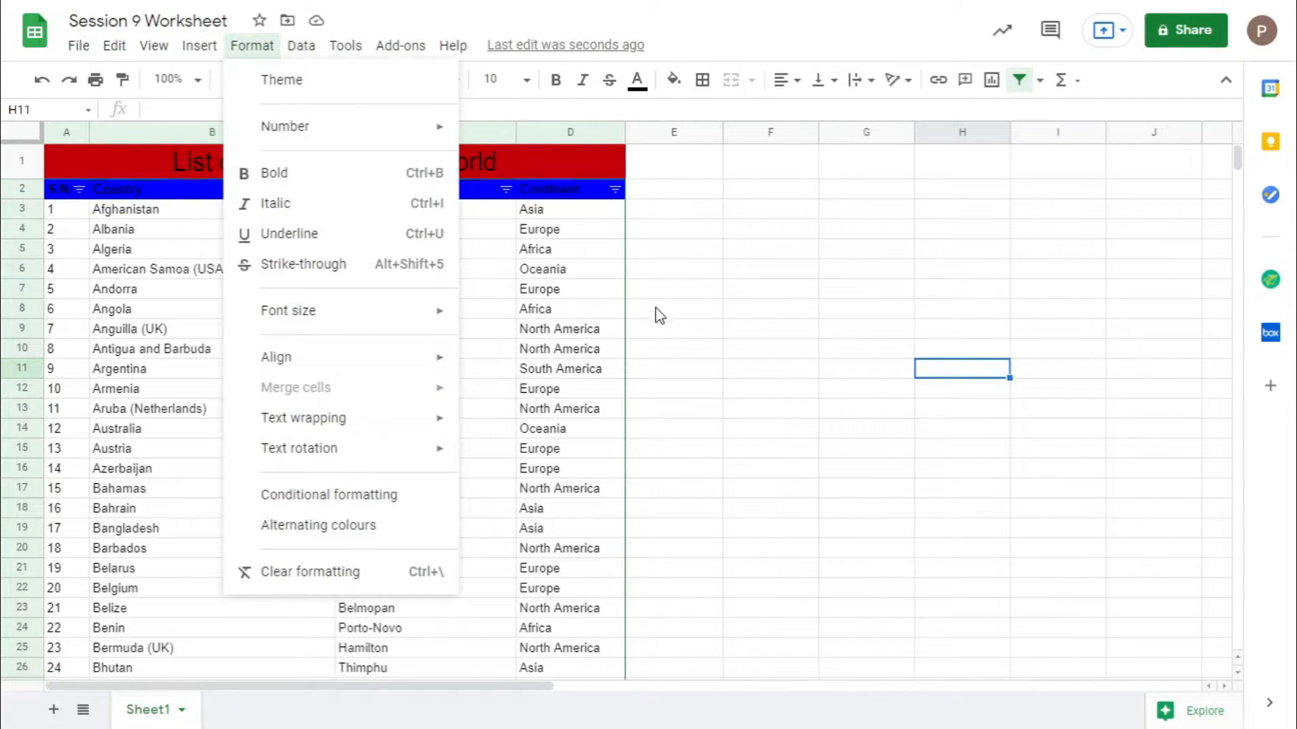
left_click(632, 248)
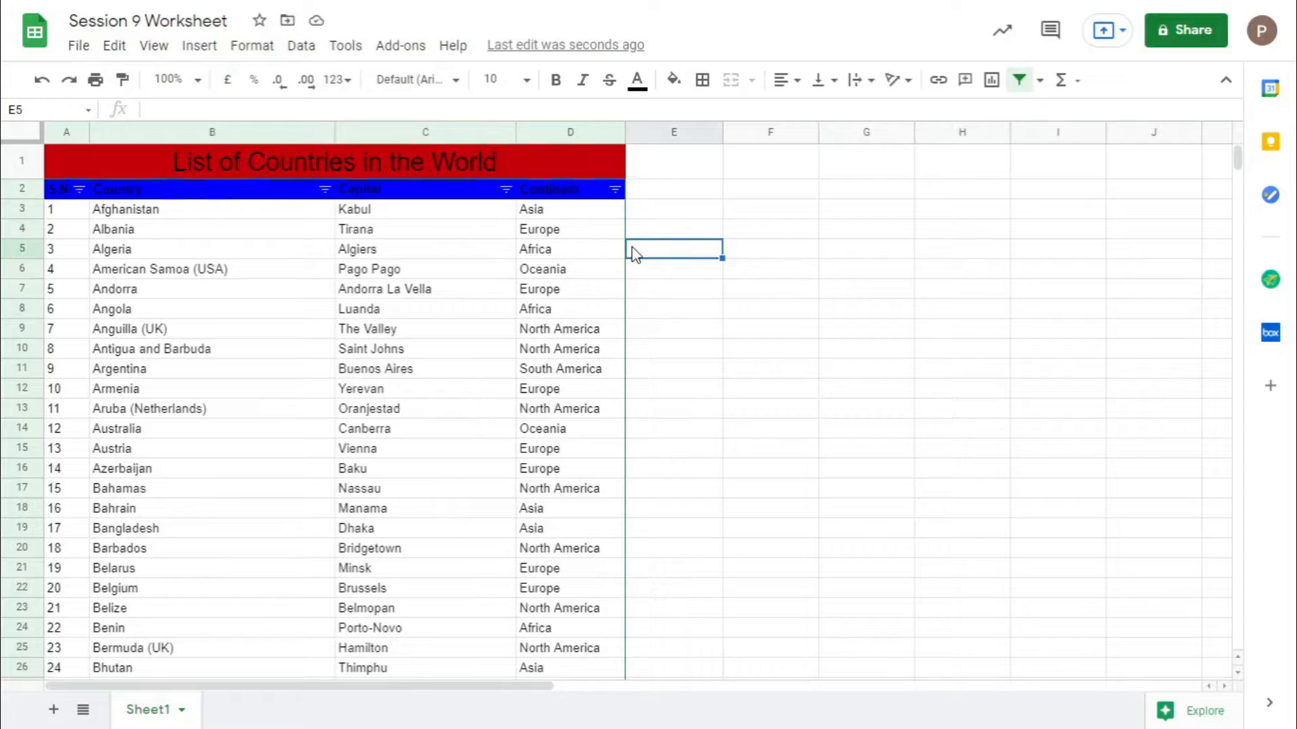
left_click(325, 190)
left_click(154, 46)
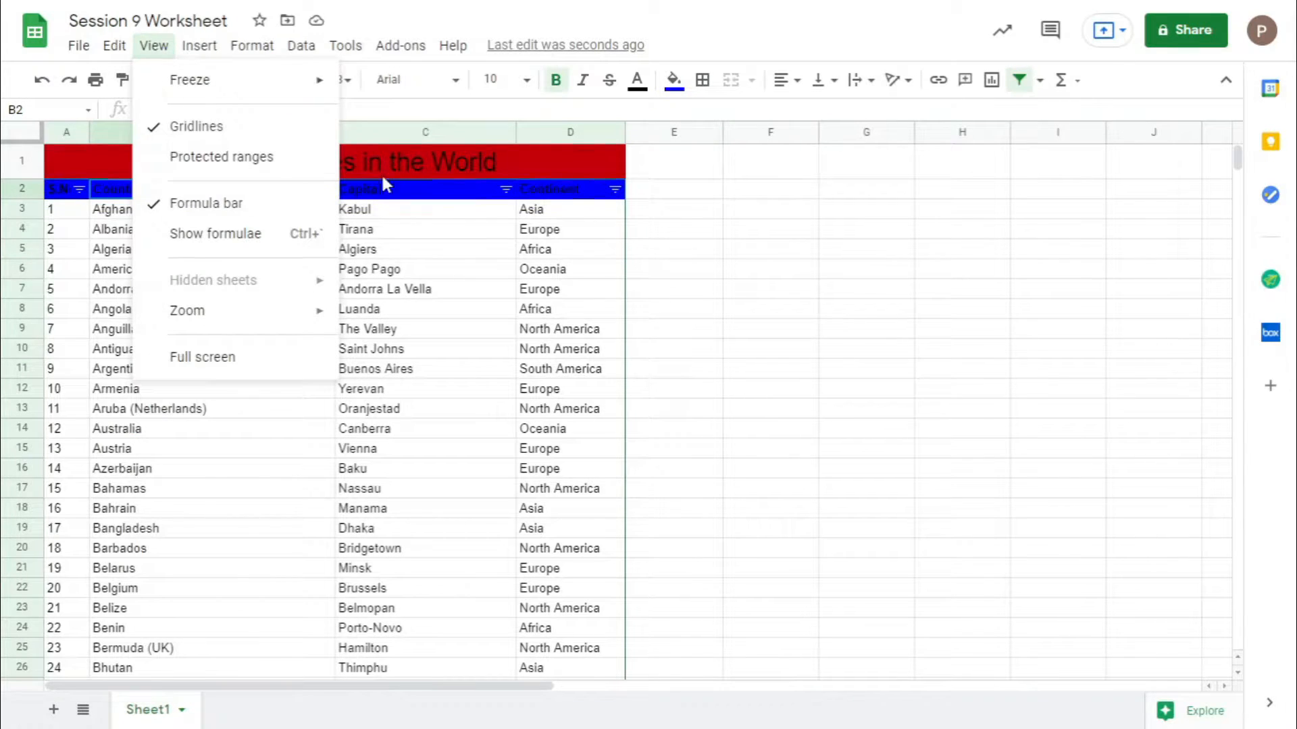
left_click(487, 277)
left_click(860, 273)
left_click_drag(654, 608, 427, 608)
right_click(427, 608)
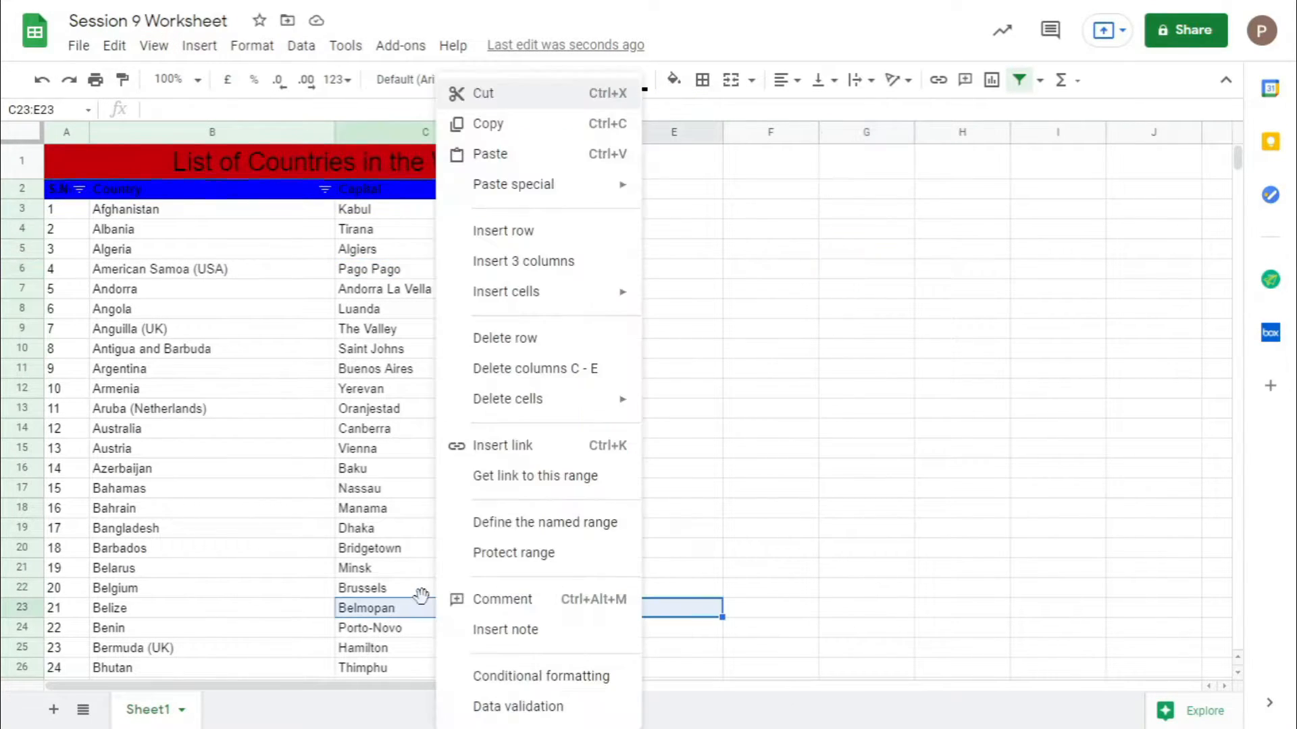
left_click(132, 332)
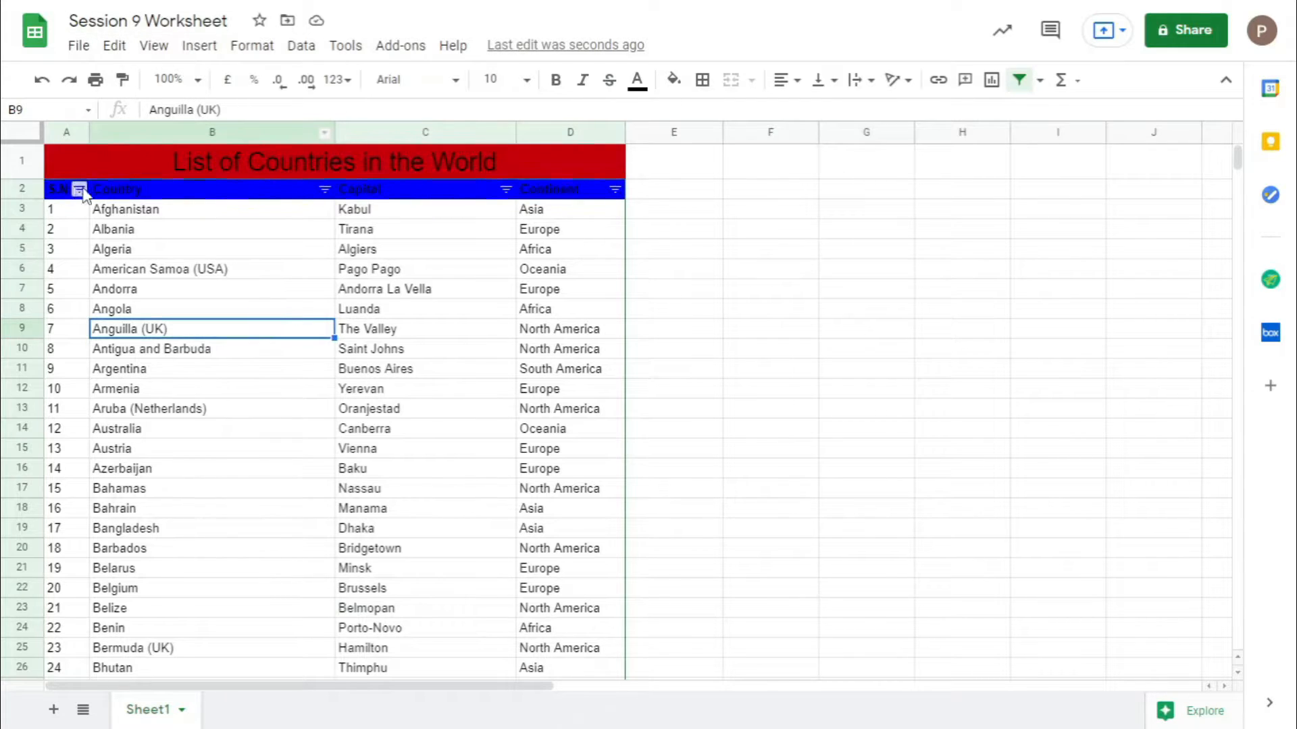
Freeze the first two rows so the title and column headers stay in place
left_click_drag(68, 194, 581, 189)
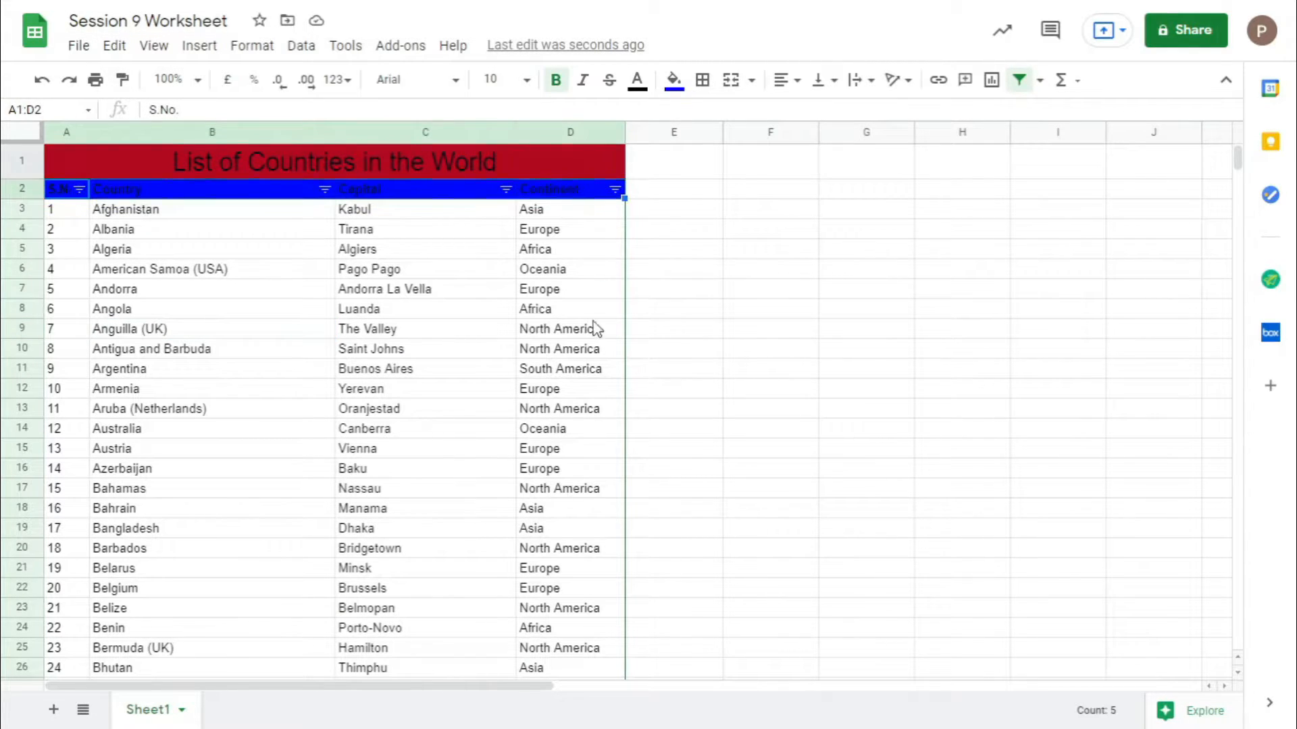
scroll(550, 376, "down", 5)
scroll(426, 375, "up", 5)
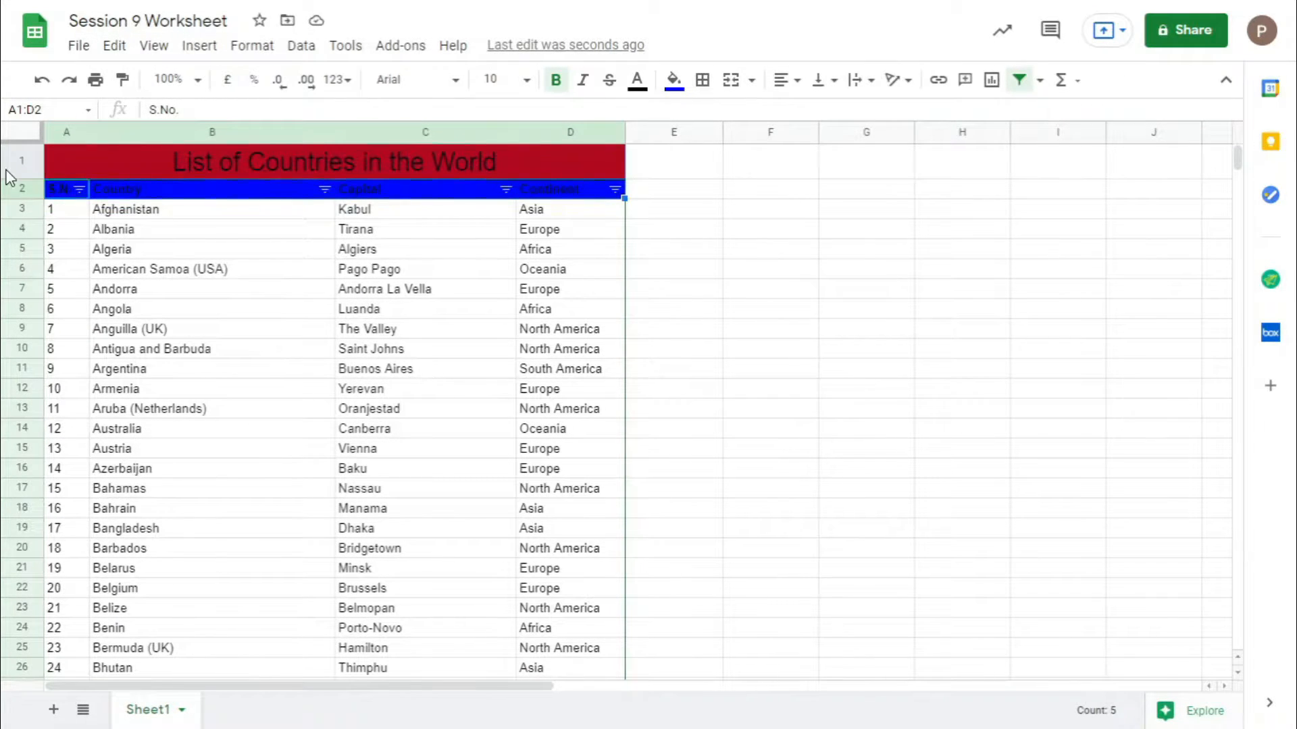
left_click_drag(65, 191, 618, 197)
left_click(154, 46)
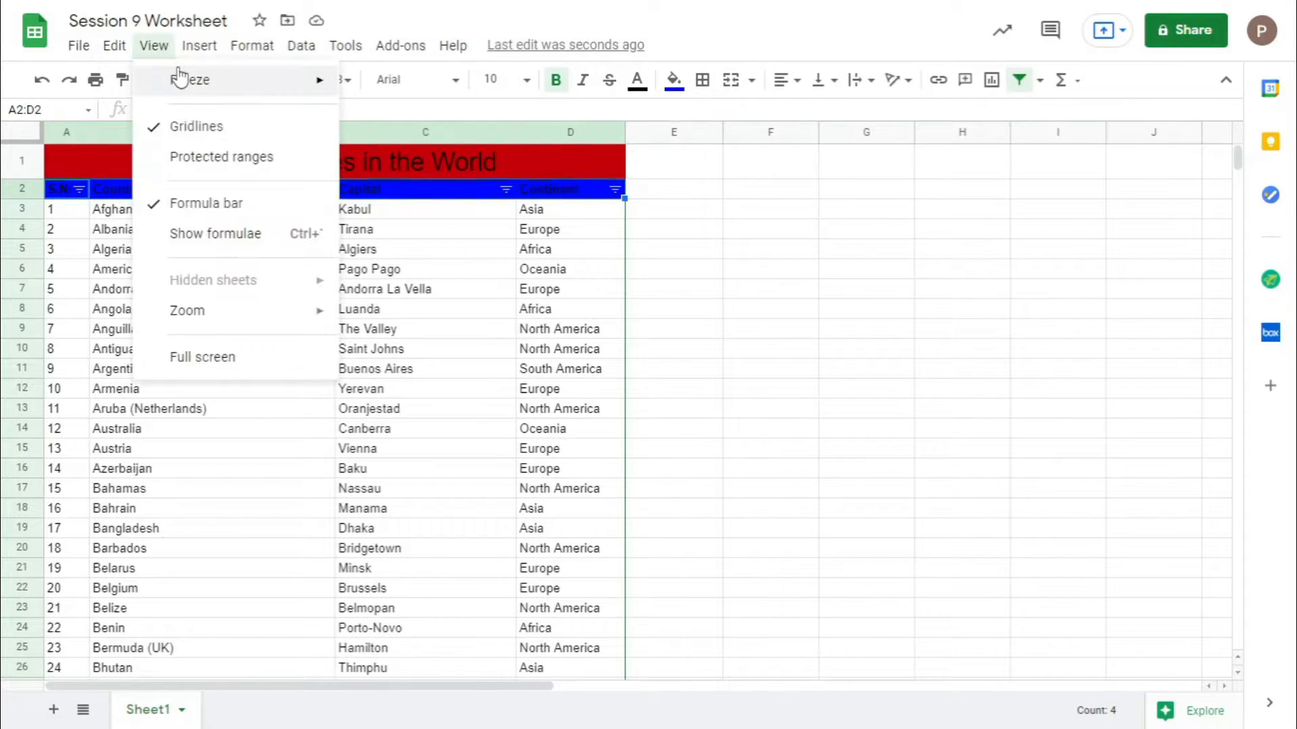
mouse_move(182, 81)
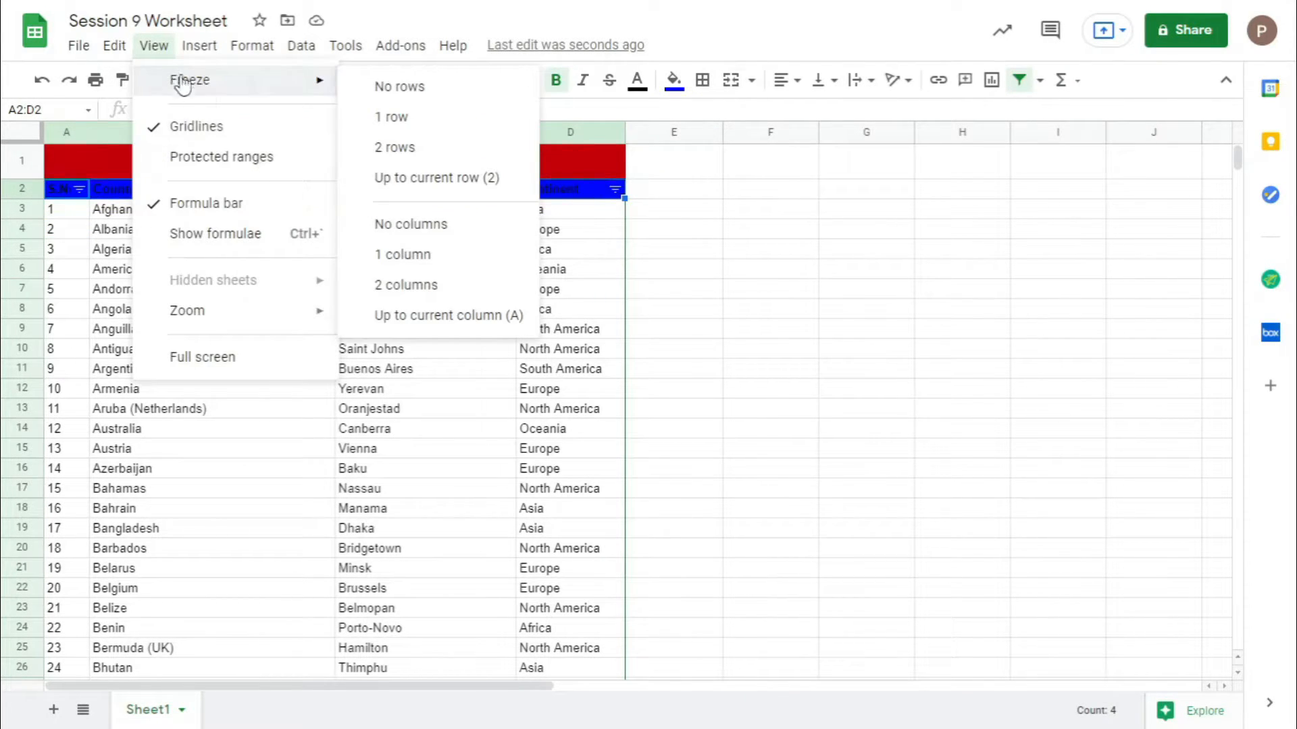
left_click(424, 148)
Look through the country list to check how the frozen title and header rows behave
scroll(533, 489, "down", 13)
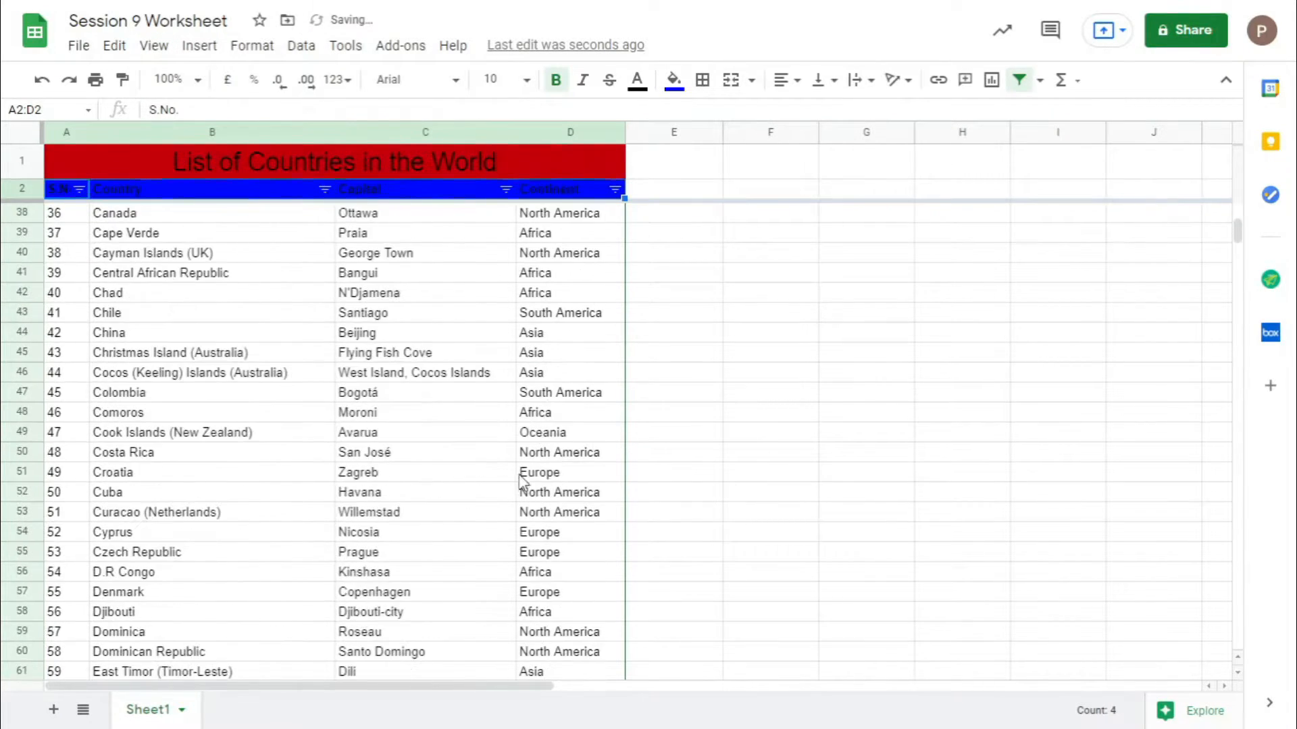
scroll(520, 480, "up", 13)
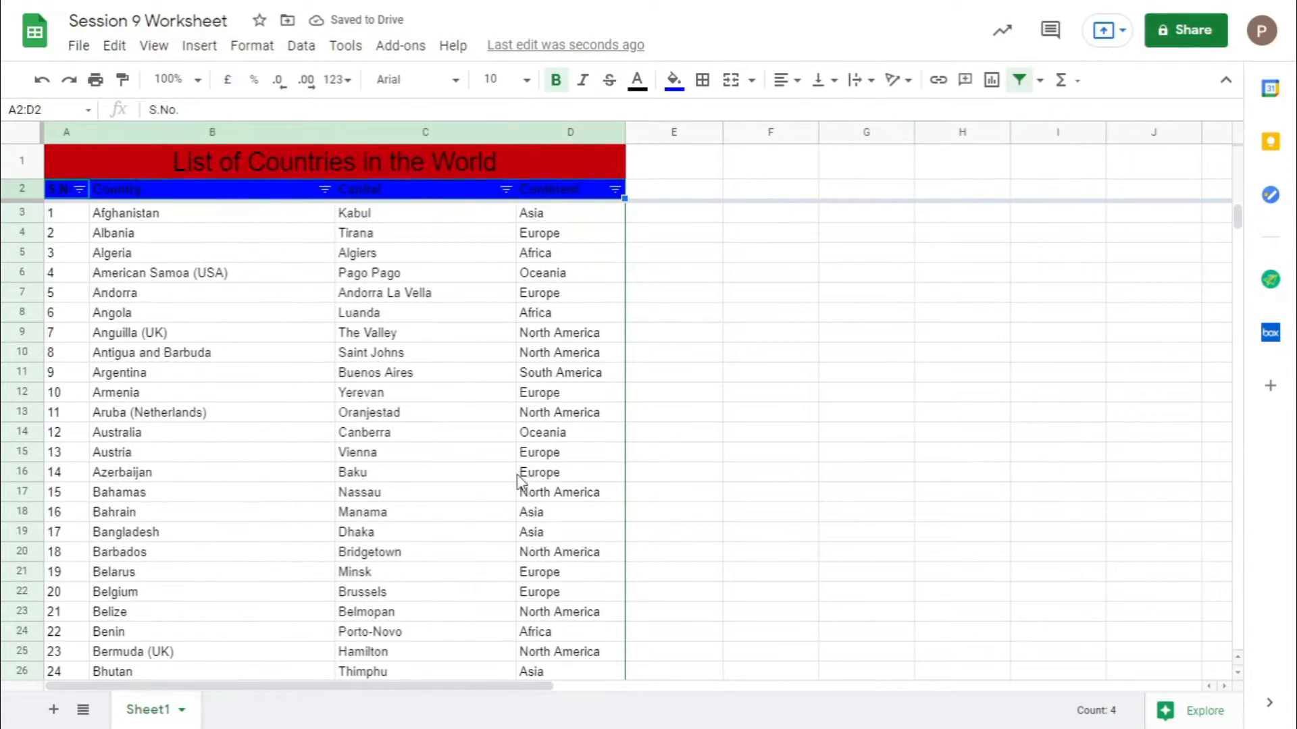
scroll(520, 481, "down", 3)
scroll(520, 481, "down", 7)
scroll(541, 493, "up", 6)
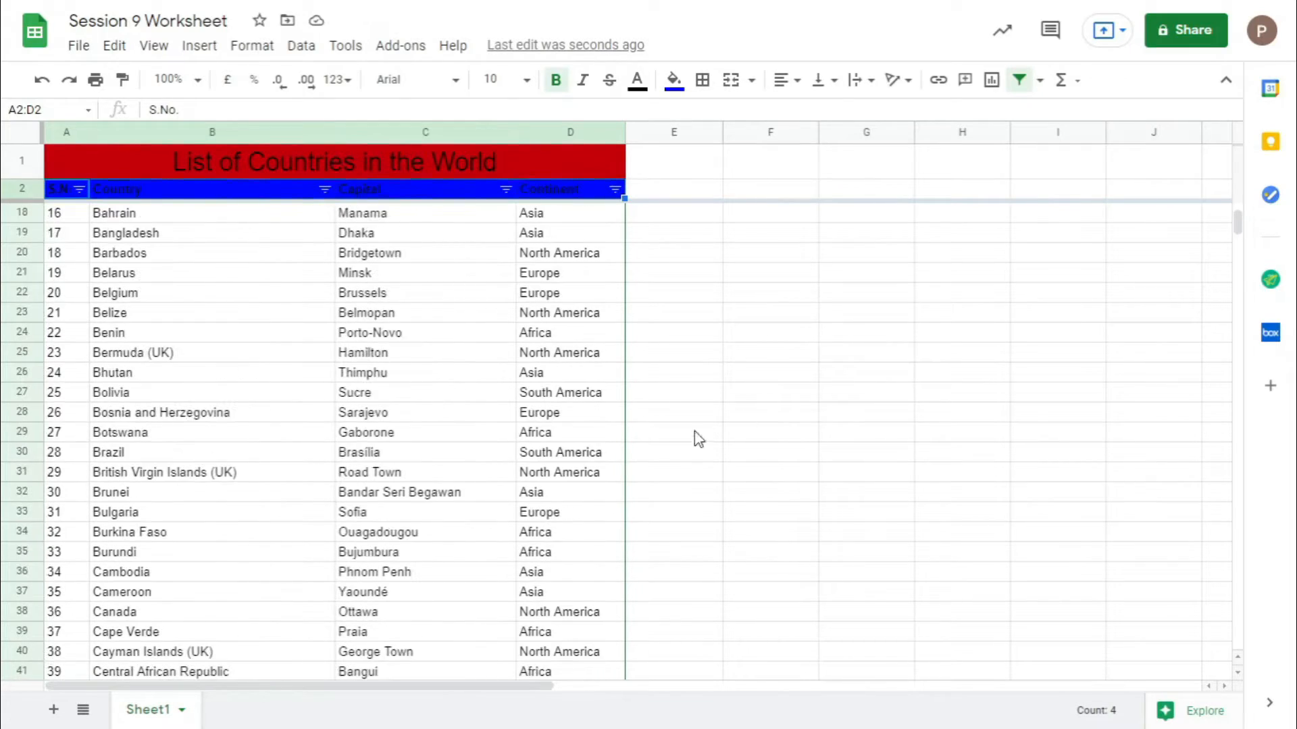
left_click(959, 373)
scroll(457, 469, "down", 8)
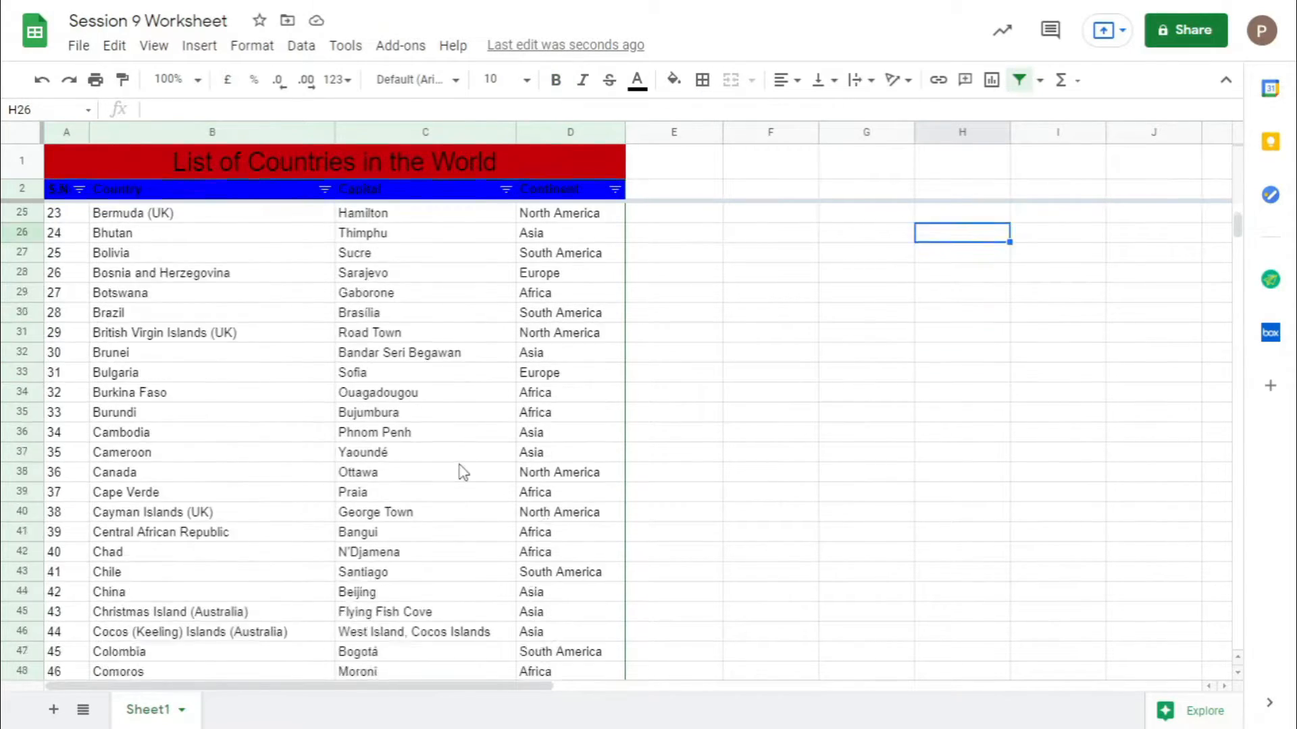
scroll(466, 477, "down", 20)
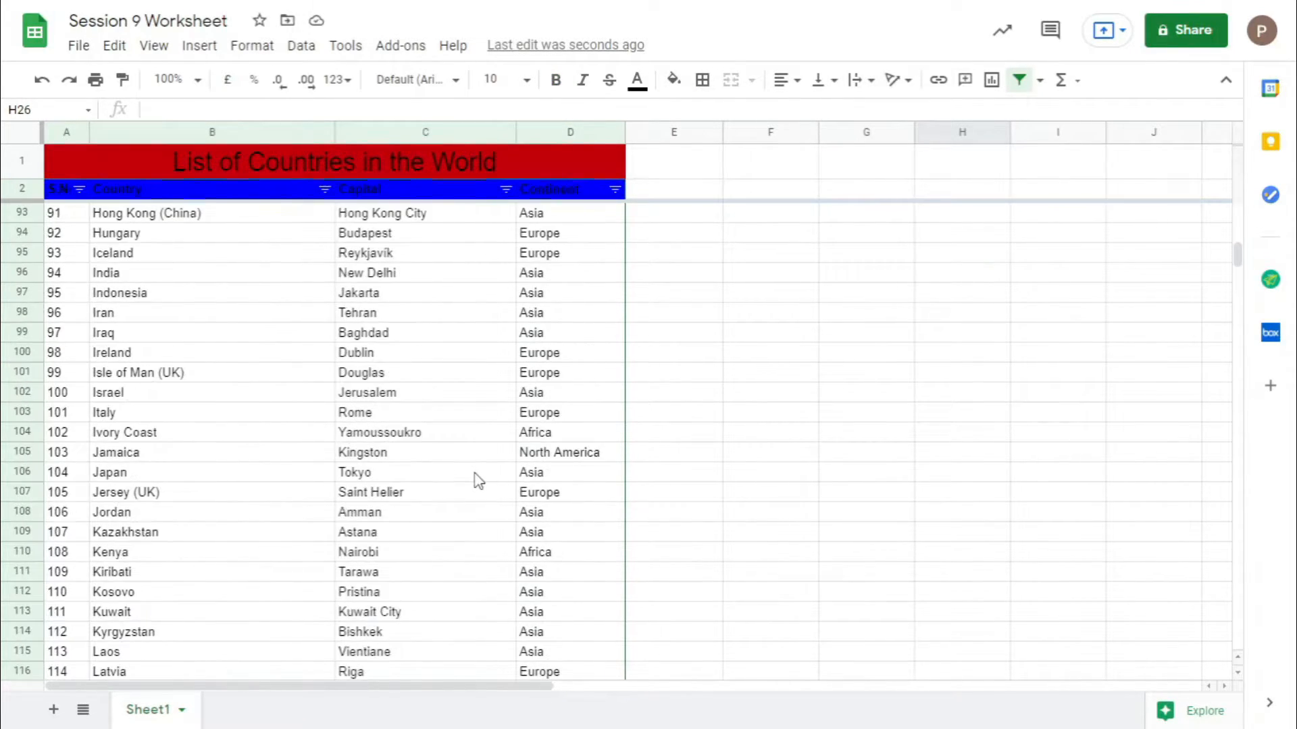
scroll(478, 481, "down", 19)
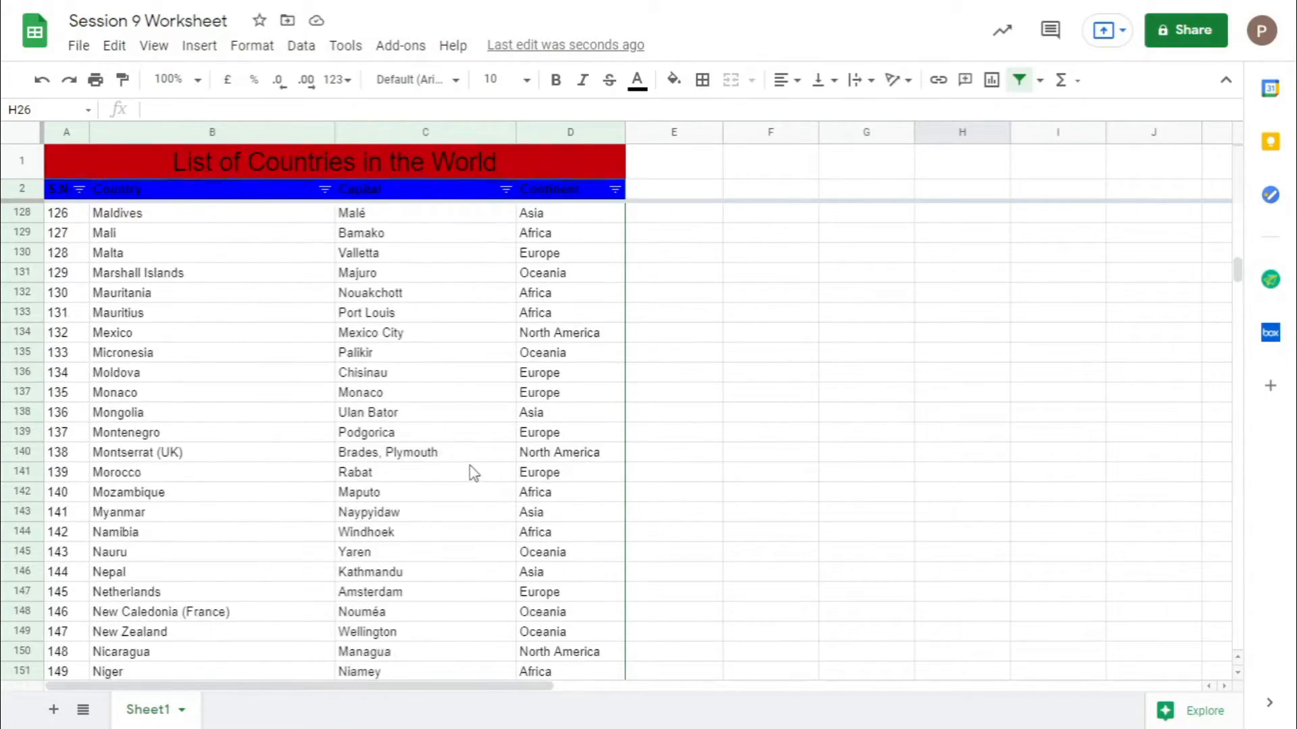
scroll(473, 472, "up", 20)
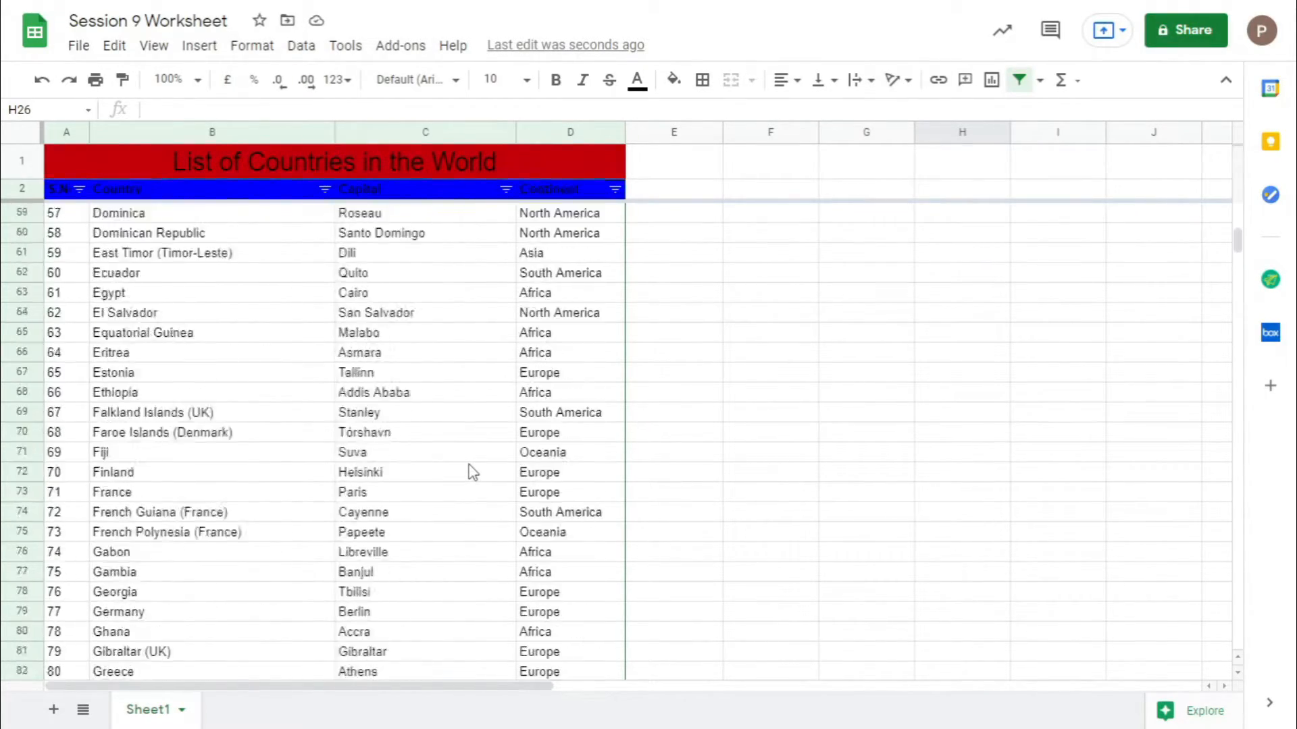
scroll(473, 472, "up", 5)
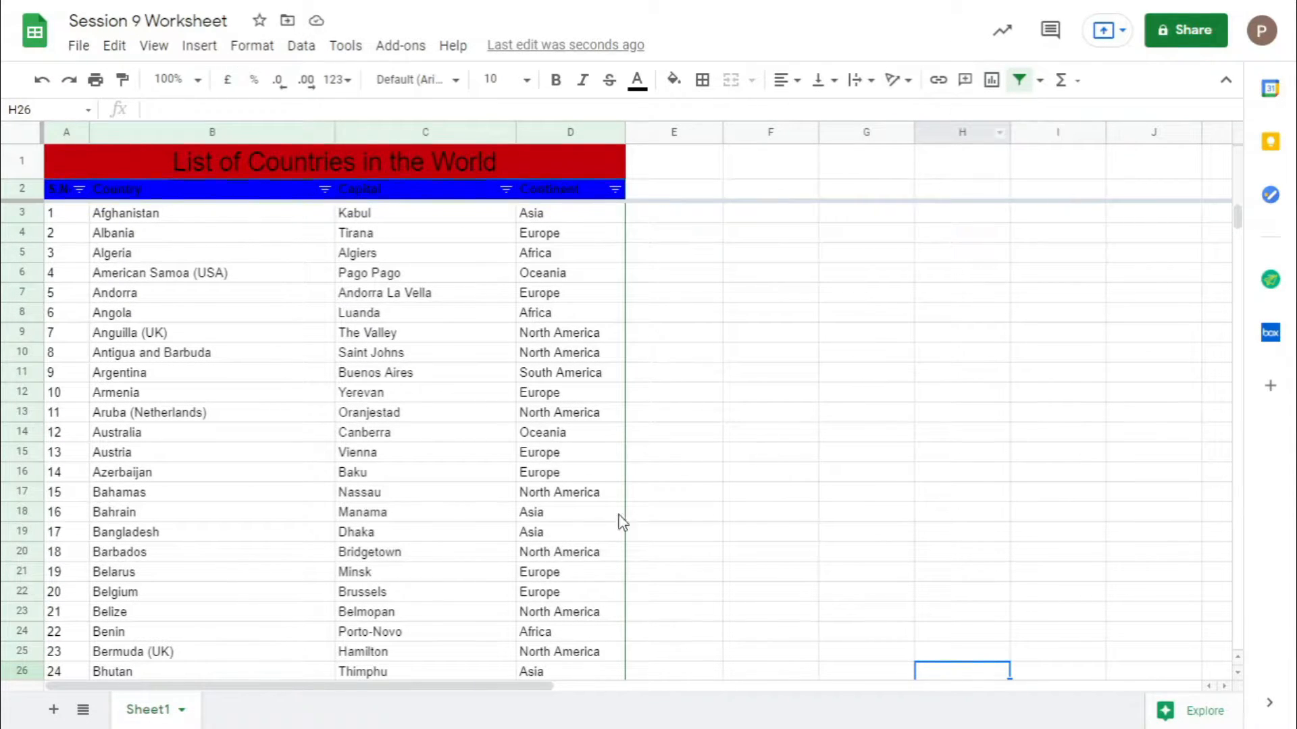
Enter the label "Goal seek" in cell F6 beside the country list
left_click(746, 280)
type("Goa")
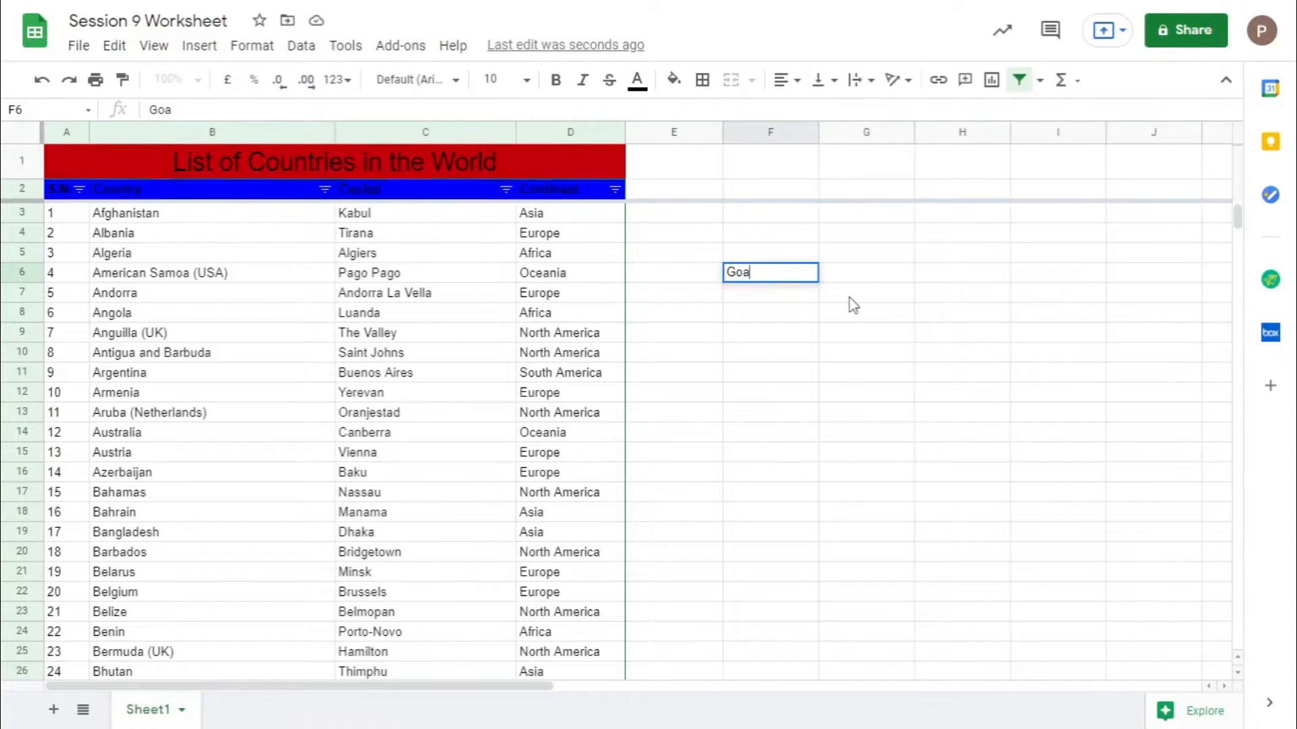
type("l seek")
key("Return")
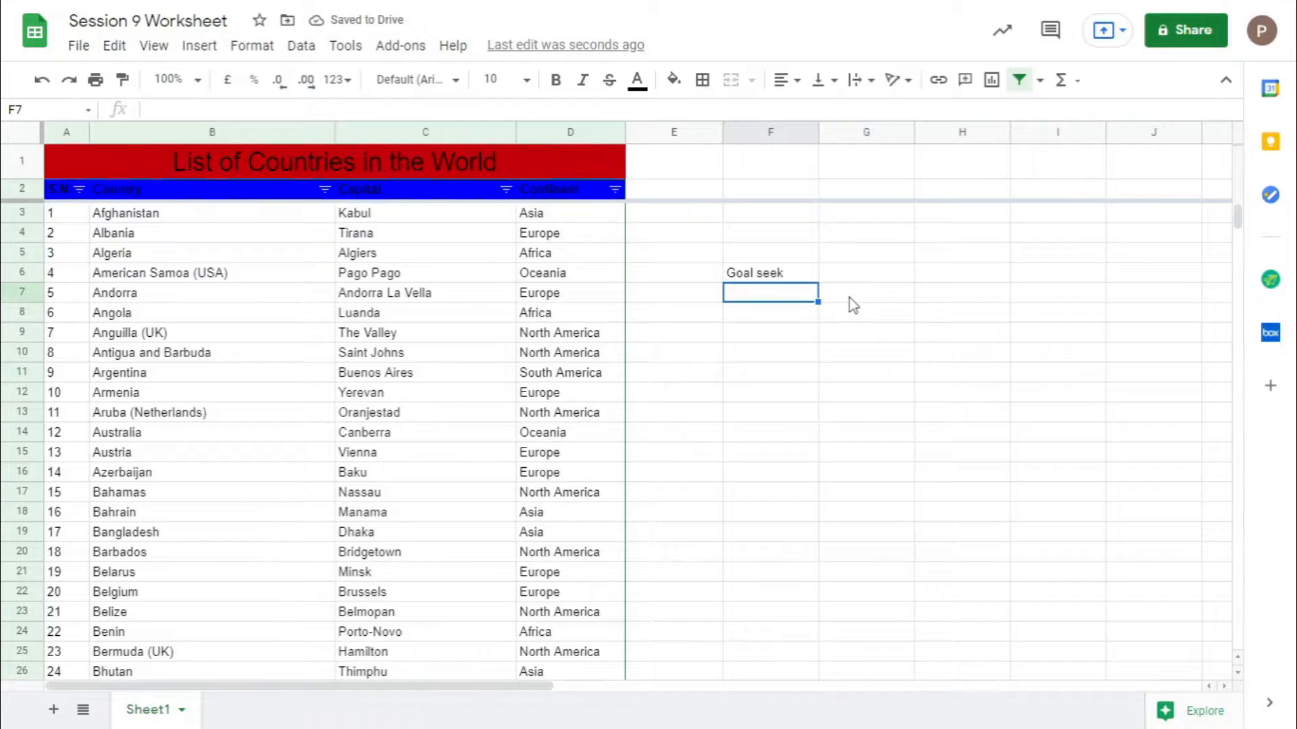
Enter the sample numbers 2 in cell G5 and 4 in cell G6
left_click(878, 263)
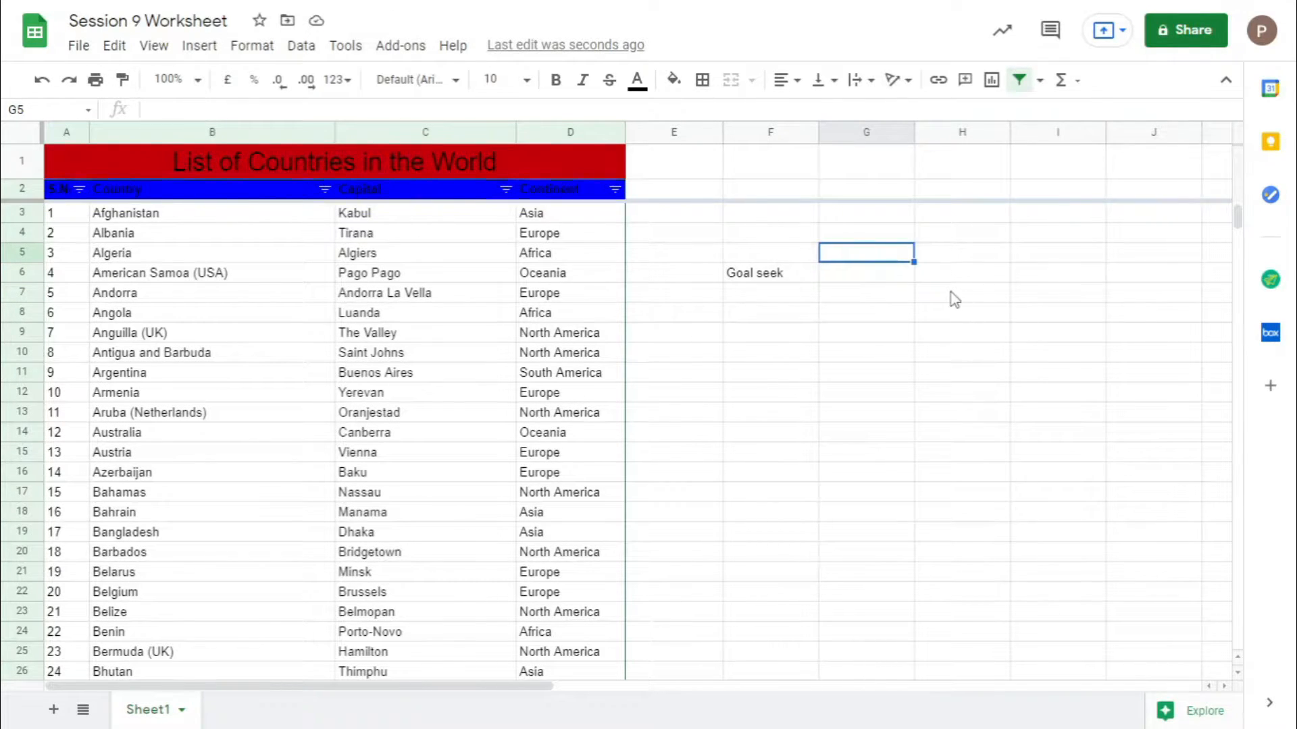
type("2")
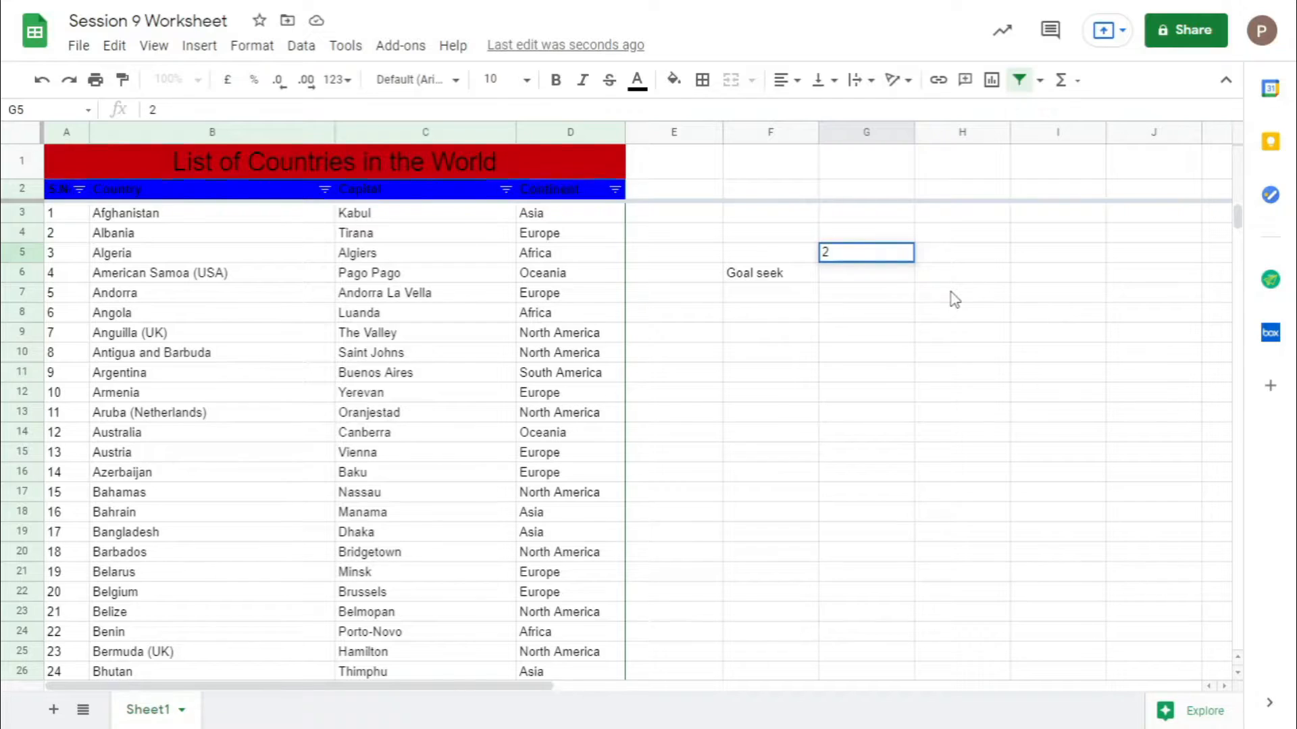
left_click(871, 294)
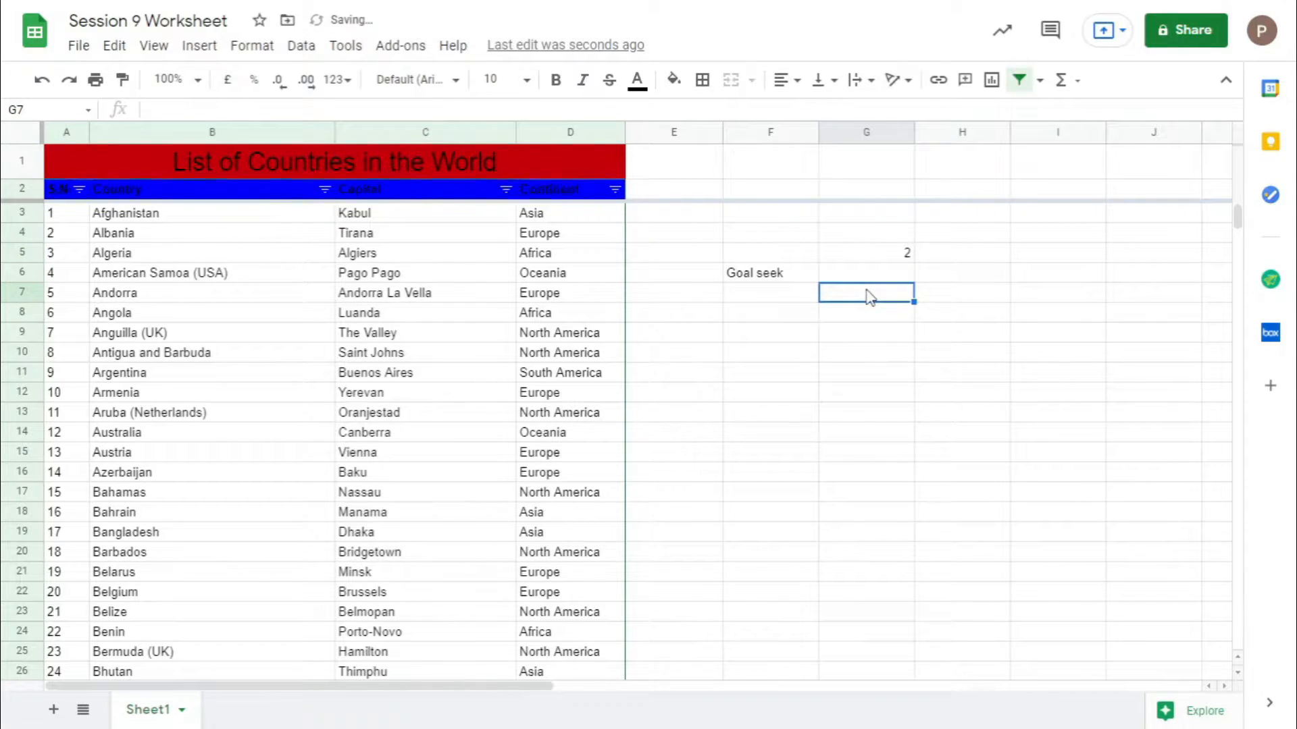
left_click(864, 277)
type("4")
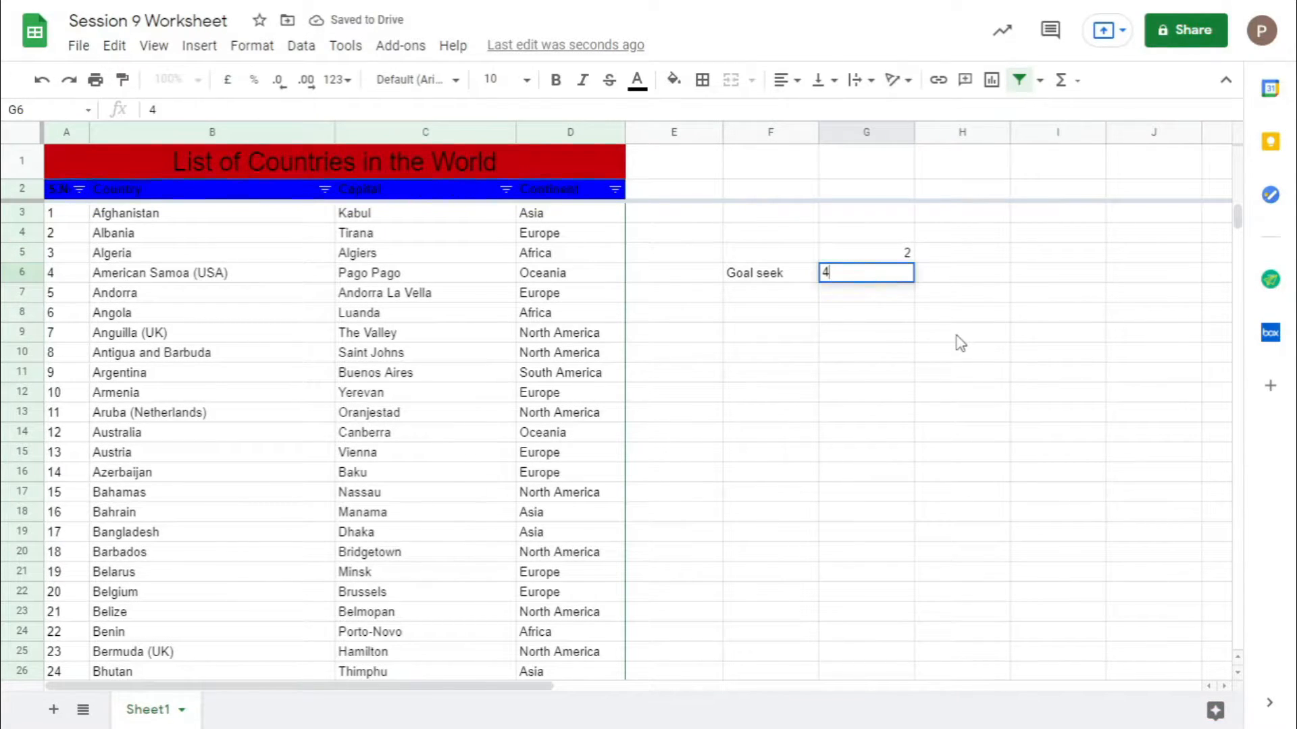
left_click(889, 348)
Start a formula in cell G8, below the two sample numbers
left_click(874, 297)
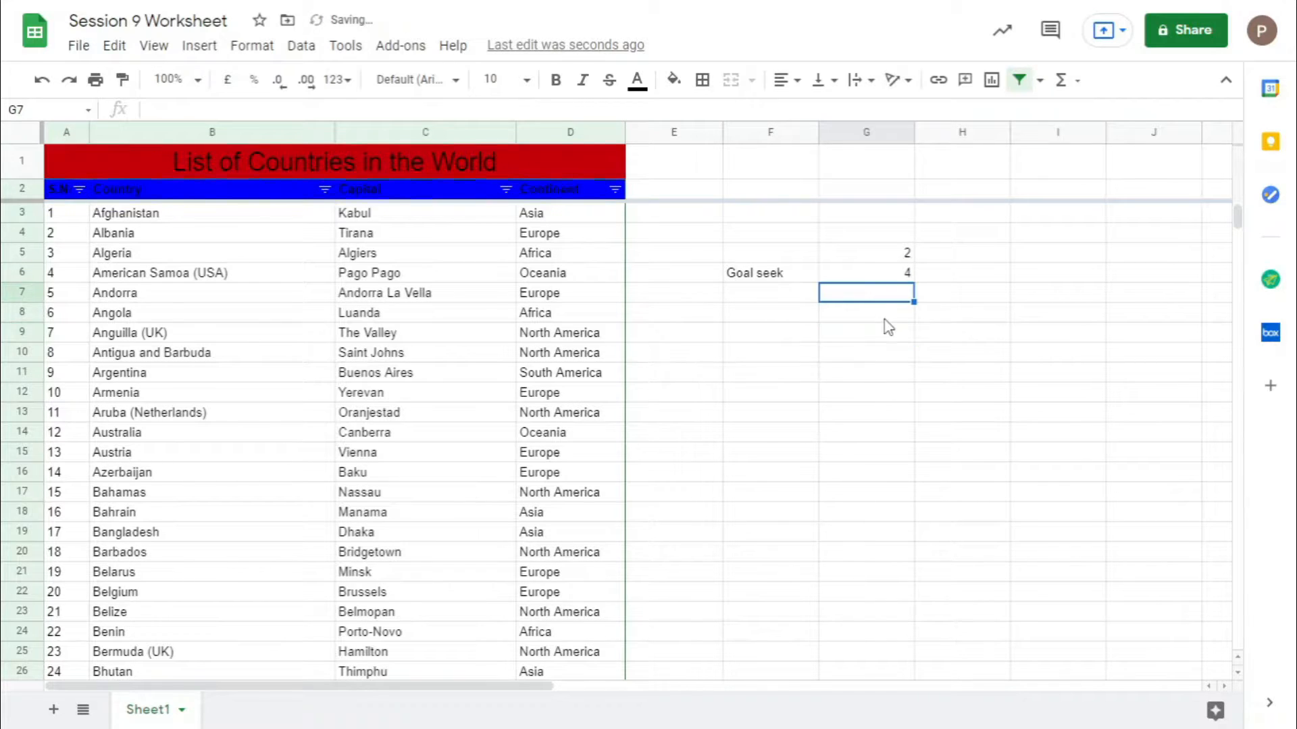
left_click(885, 315)
type("=")
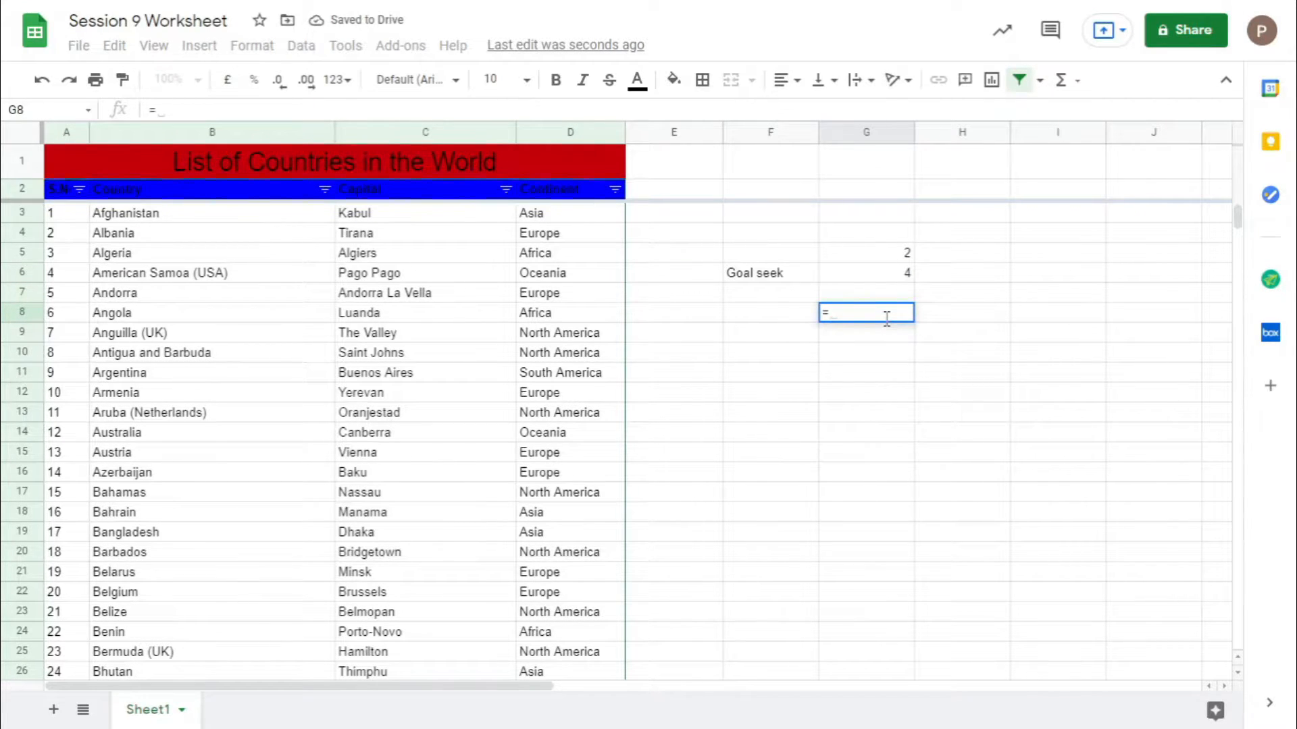
type("prod")
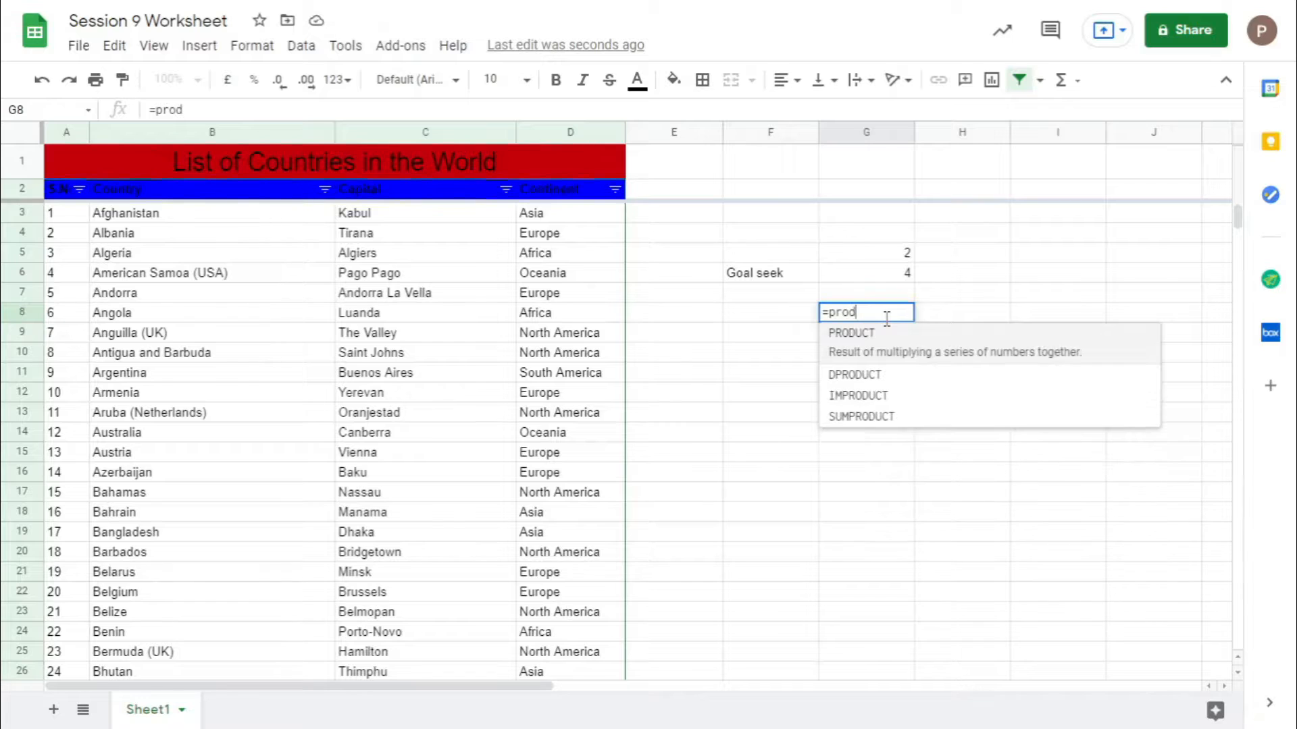
key("BackSpace")
key("BackSpace")
key("BackSpace")
key("BackSpace")
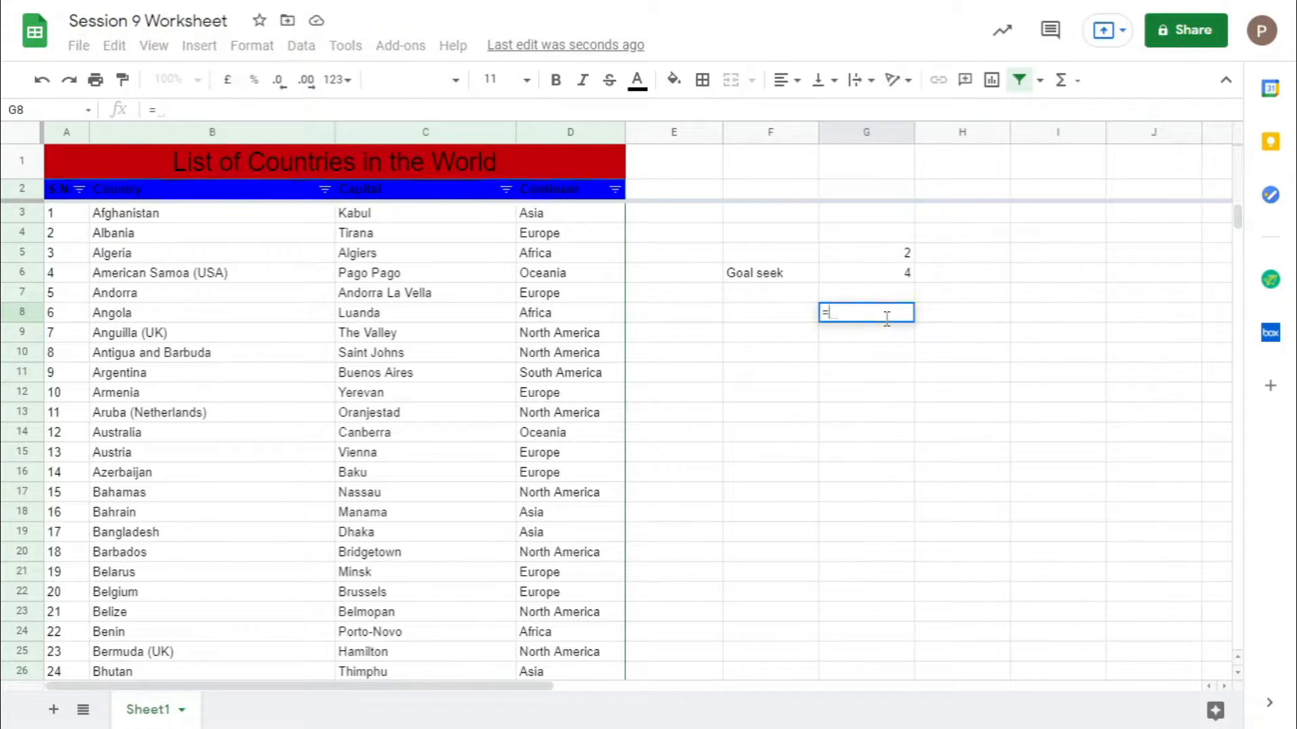
Complete the formula in G8 as =G5+G6 and select its cell to review it
left_click(889, 260)
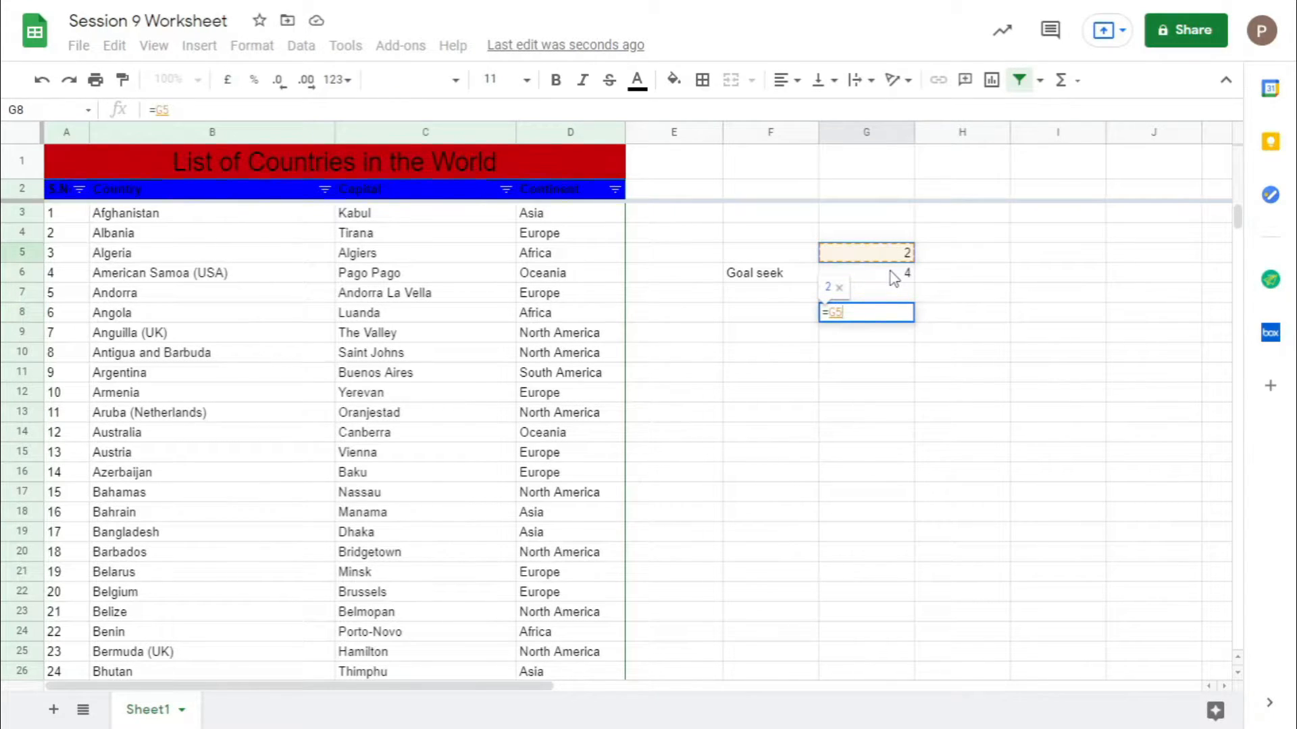
type("+")
left_click(895, 273)
key("Return")
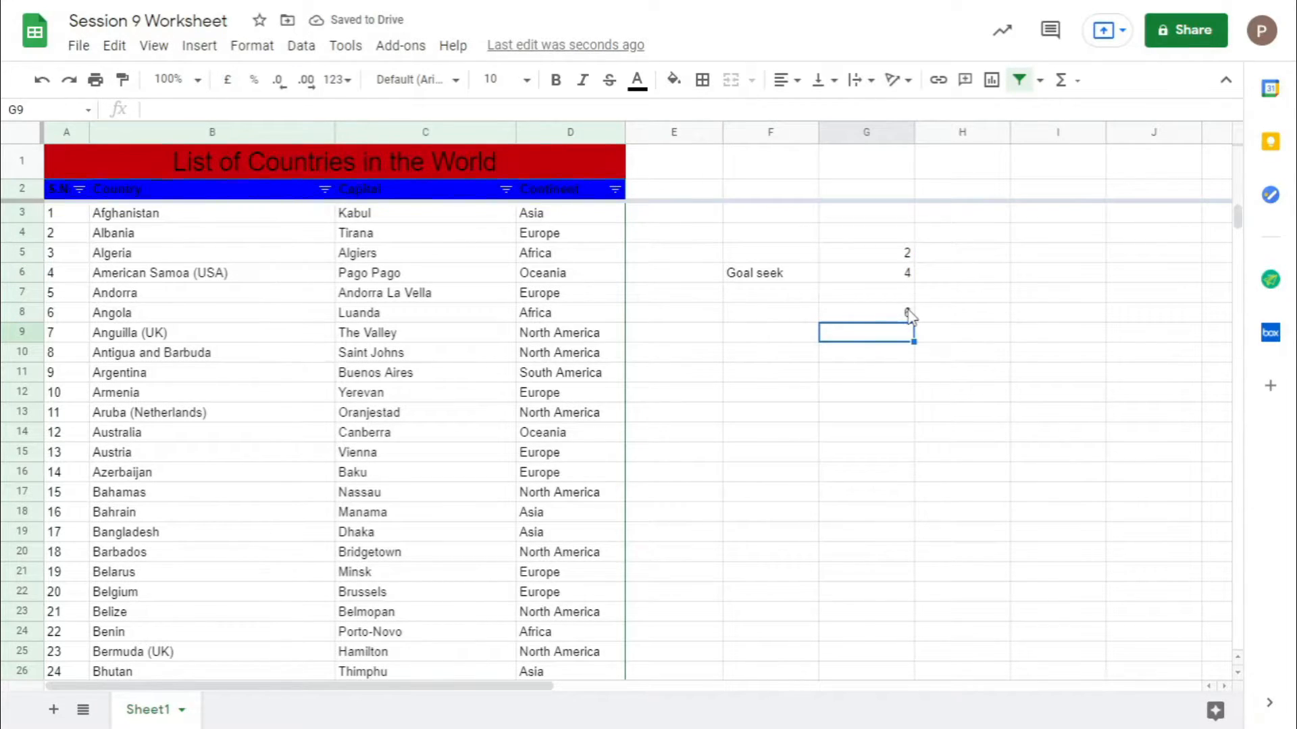
left_click(908, 313)
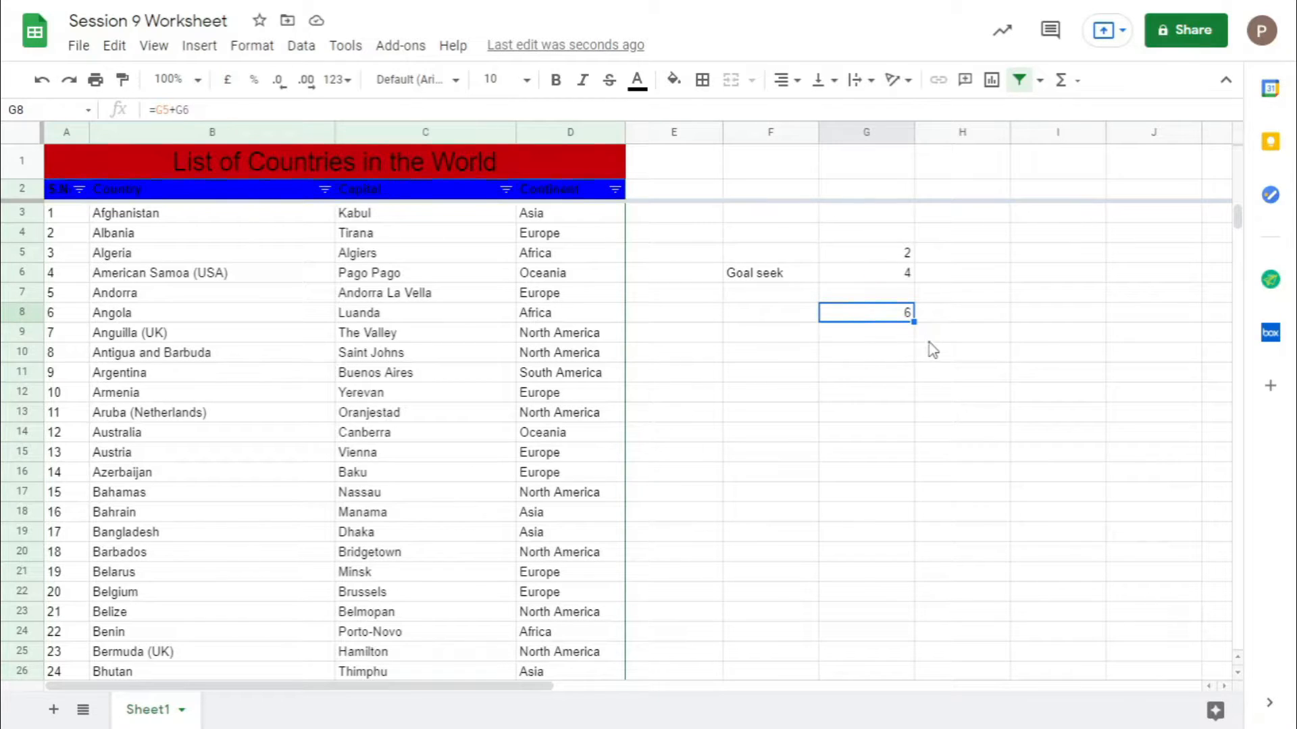
Change the value in cell G6 to 8
left_click(890, 278)
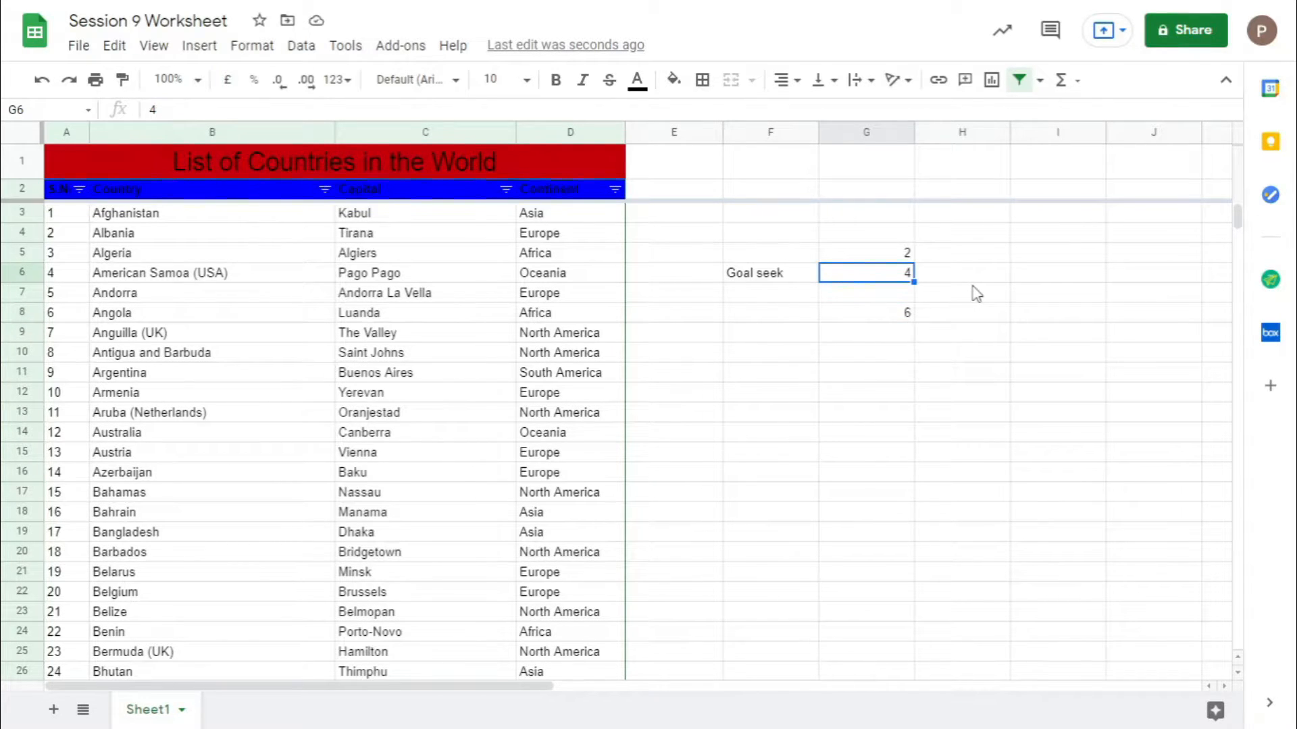
type("8")
key("Return")
left_click(987, 318)
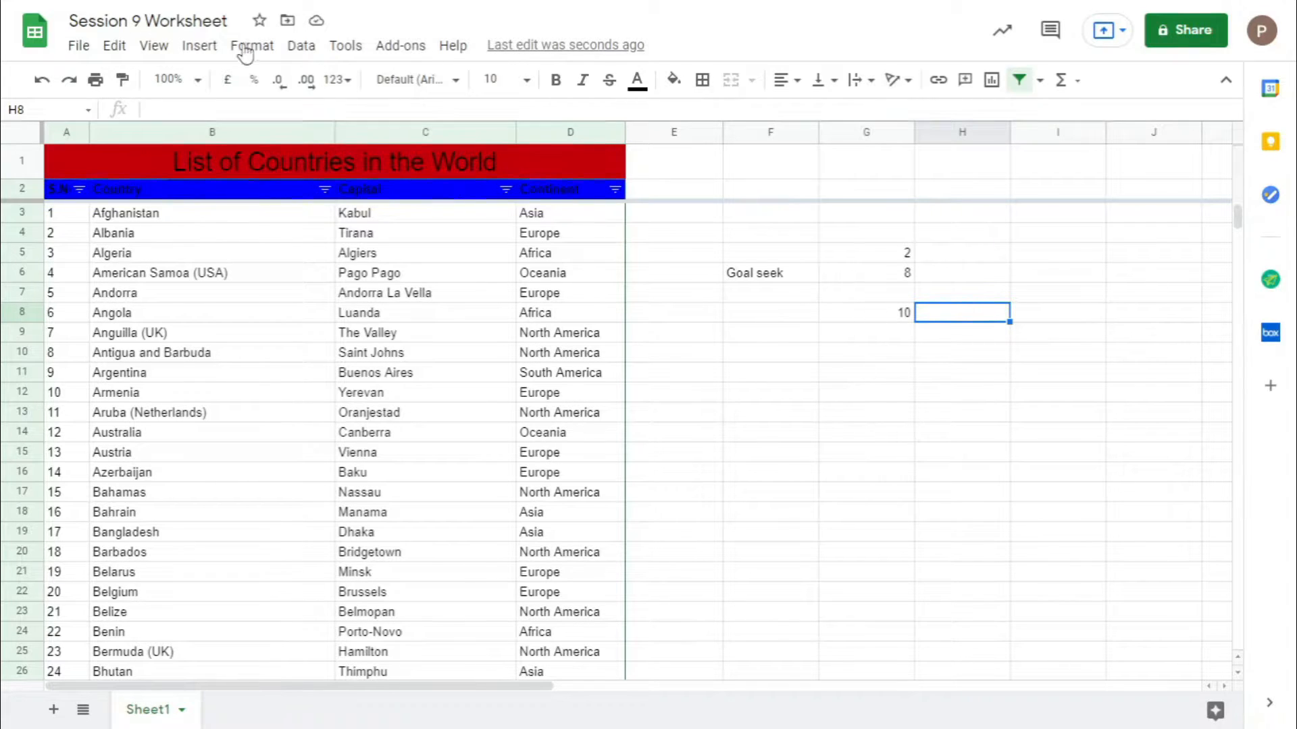
Open the dialog for getting new add-ons for the spreadsheet
left_click(773, 277)
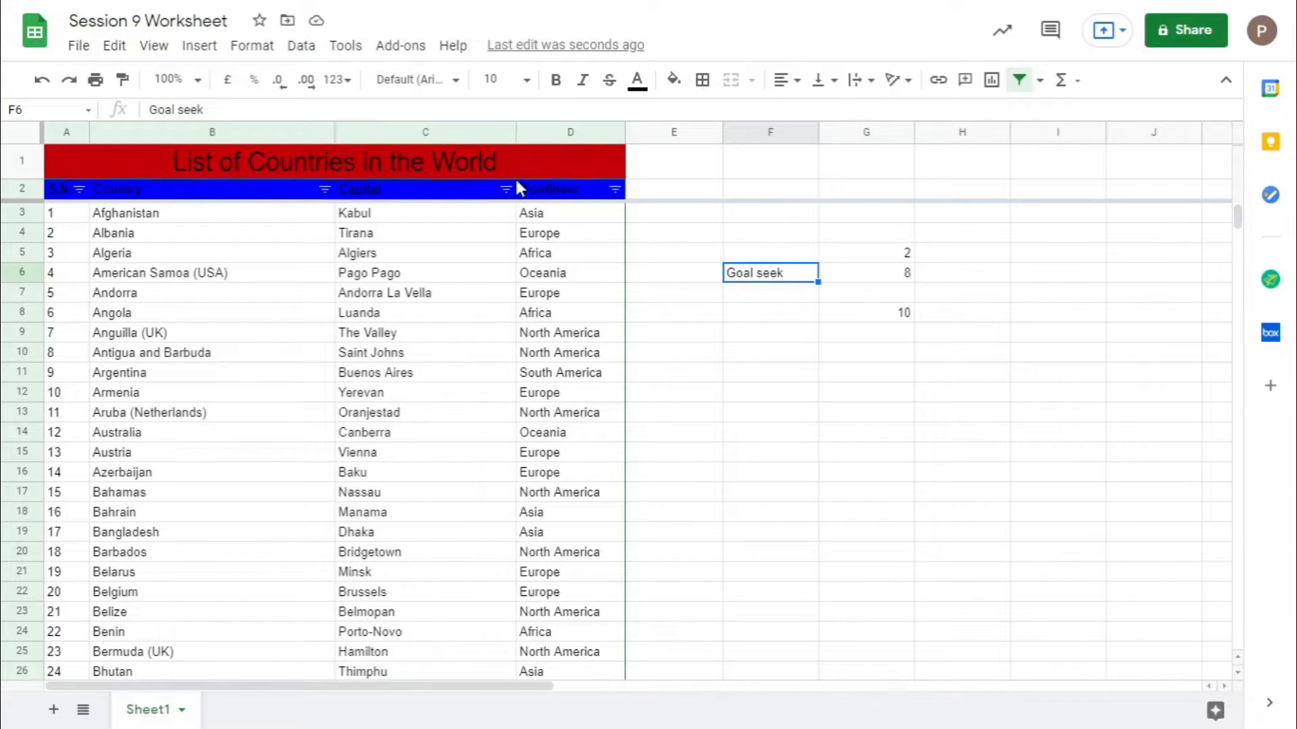
left_click(414, 47)
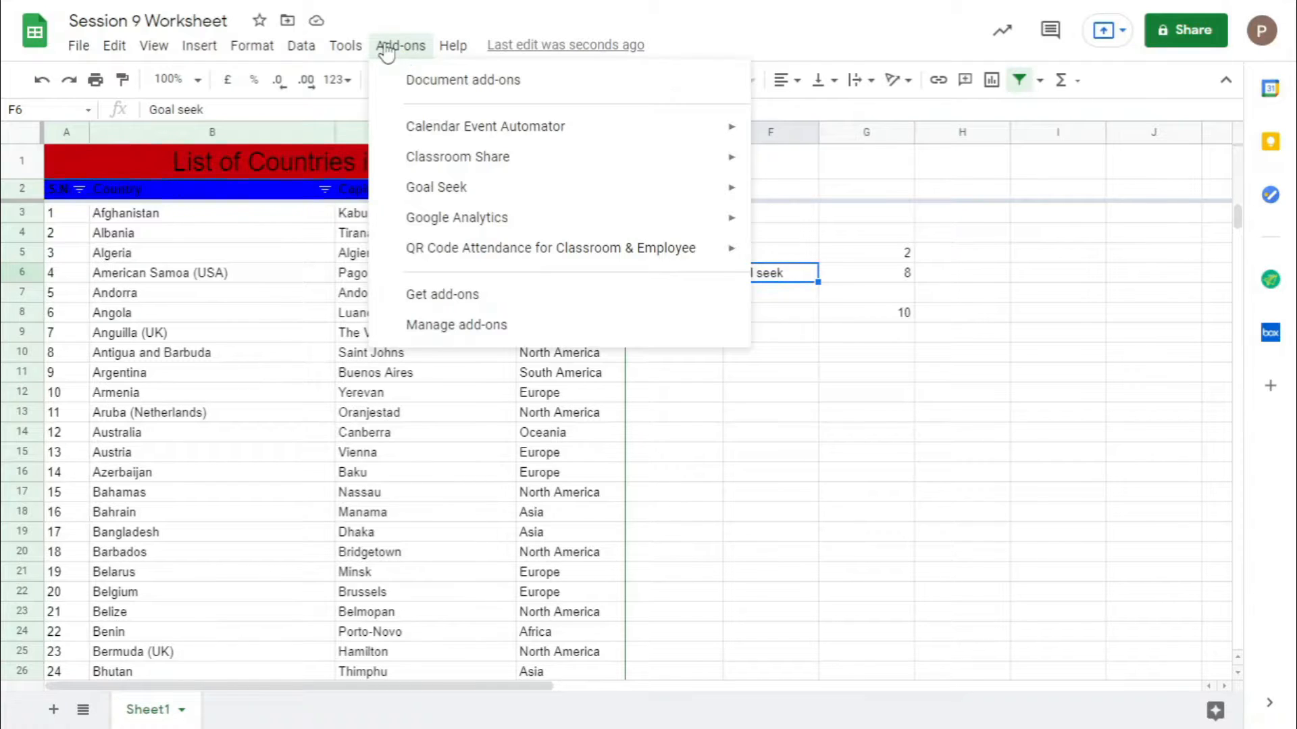
left_click(398, 45)
left_click(400, 45)
left_click(489, 309)
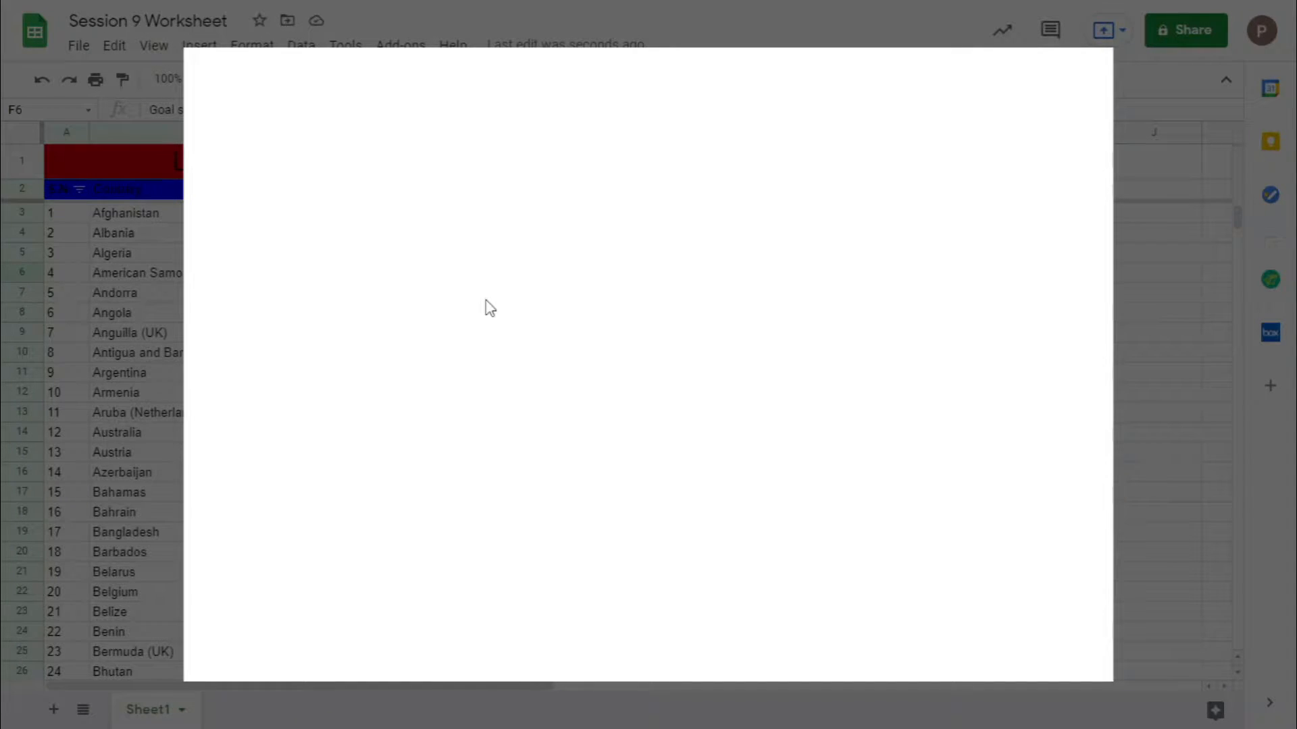
Search the add-on marketplace for "GOAL seek"
scroll(638, 275, "down", 1)
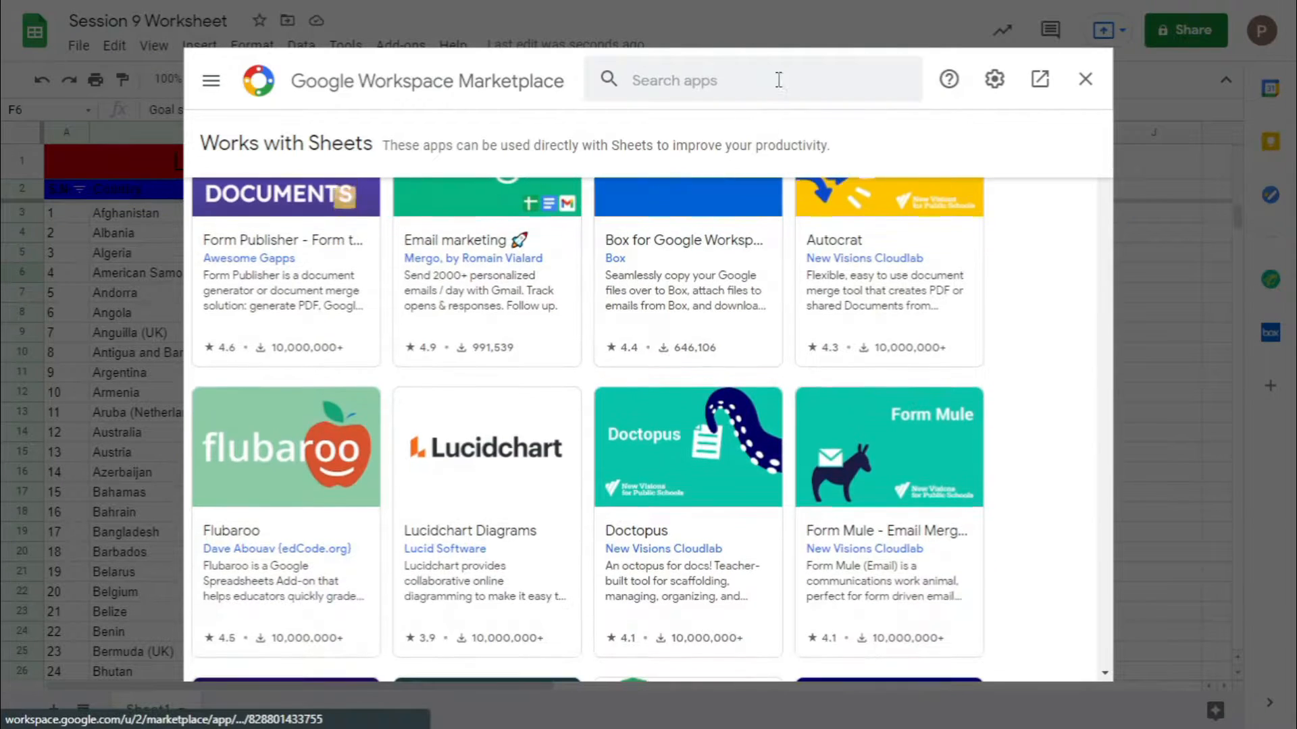
left_click(778, 79)
type("GO")
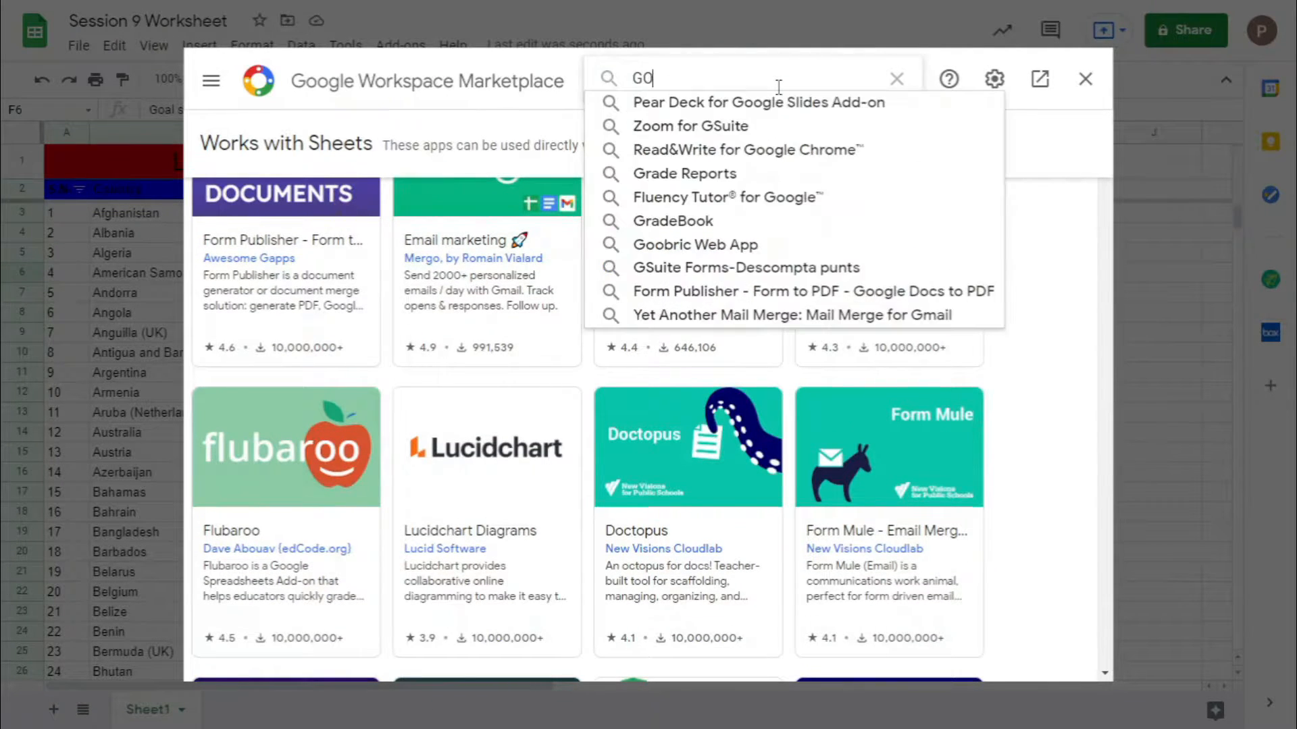
type("AL seek")
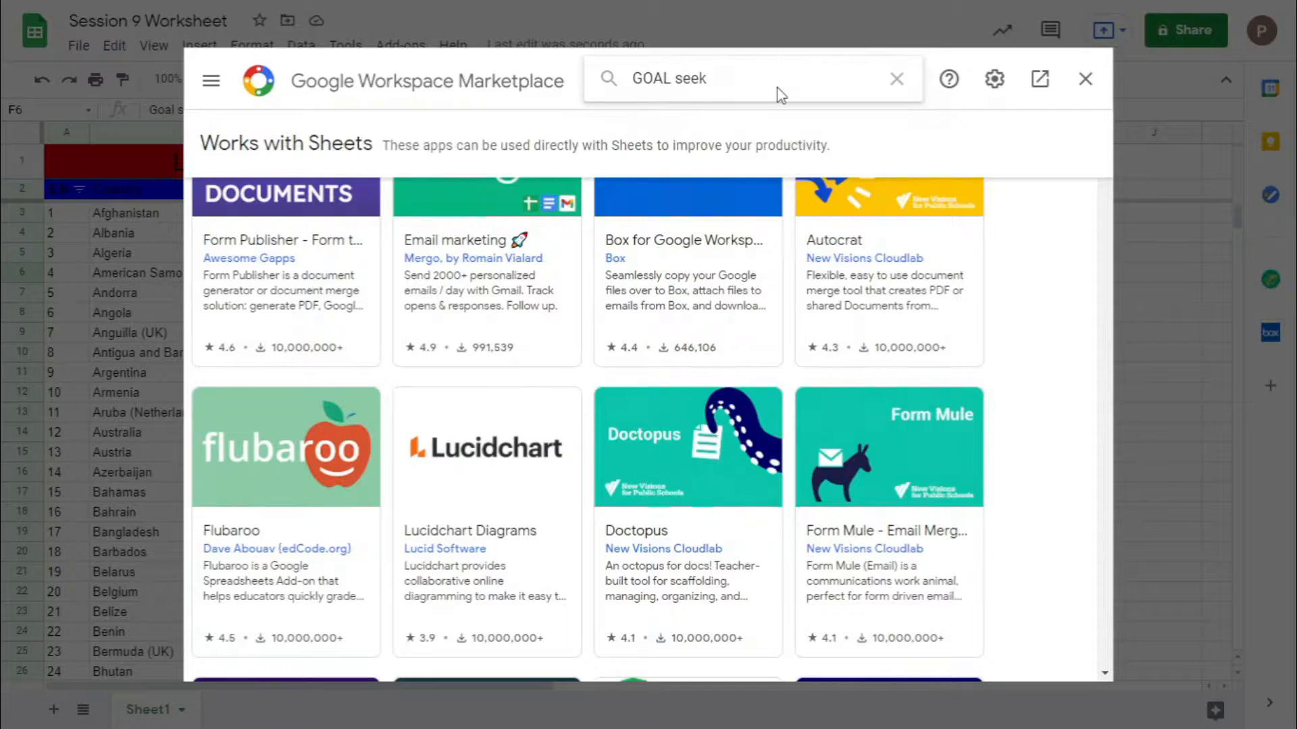
key("Return")
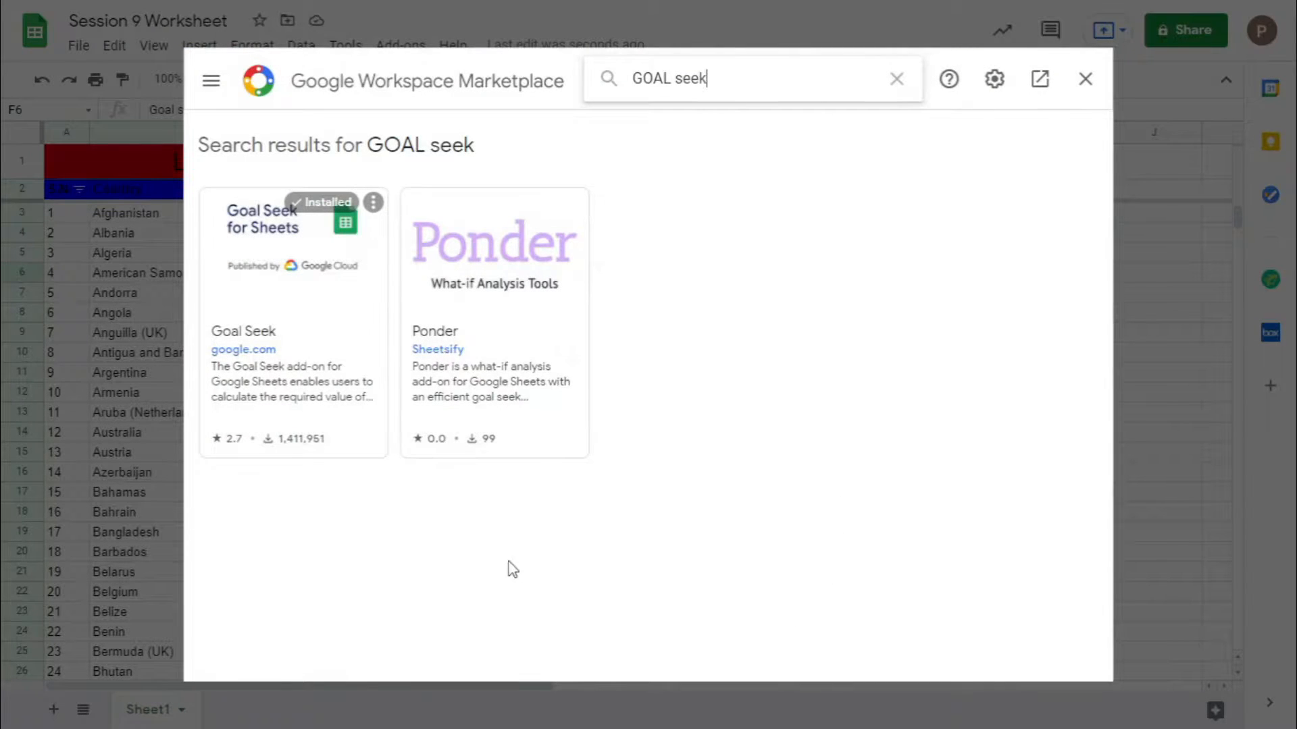
Look at the pages of the Goal Seek and Ponder add-ons in the search results and close the marketplace
left_click(333, 304)
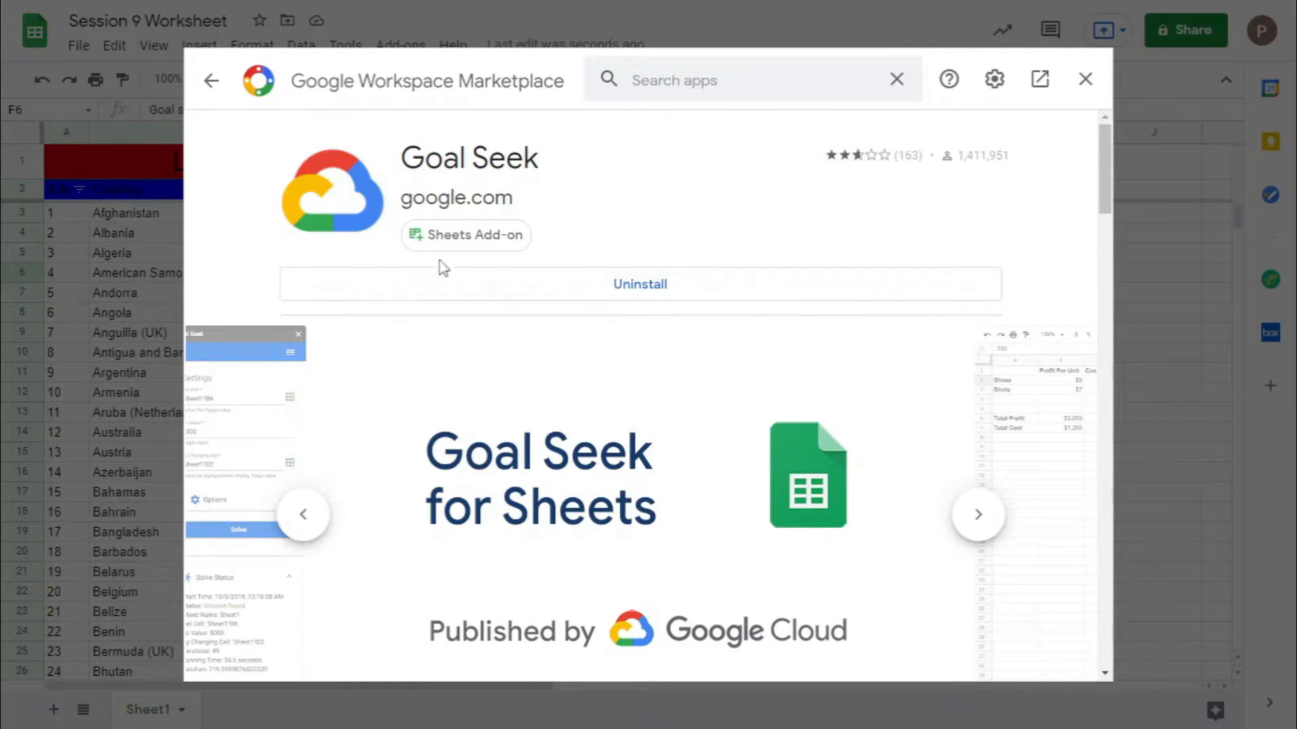
left_click(220, 93)
left_click(470, 263)
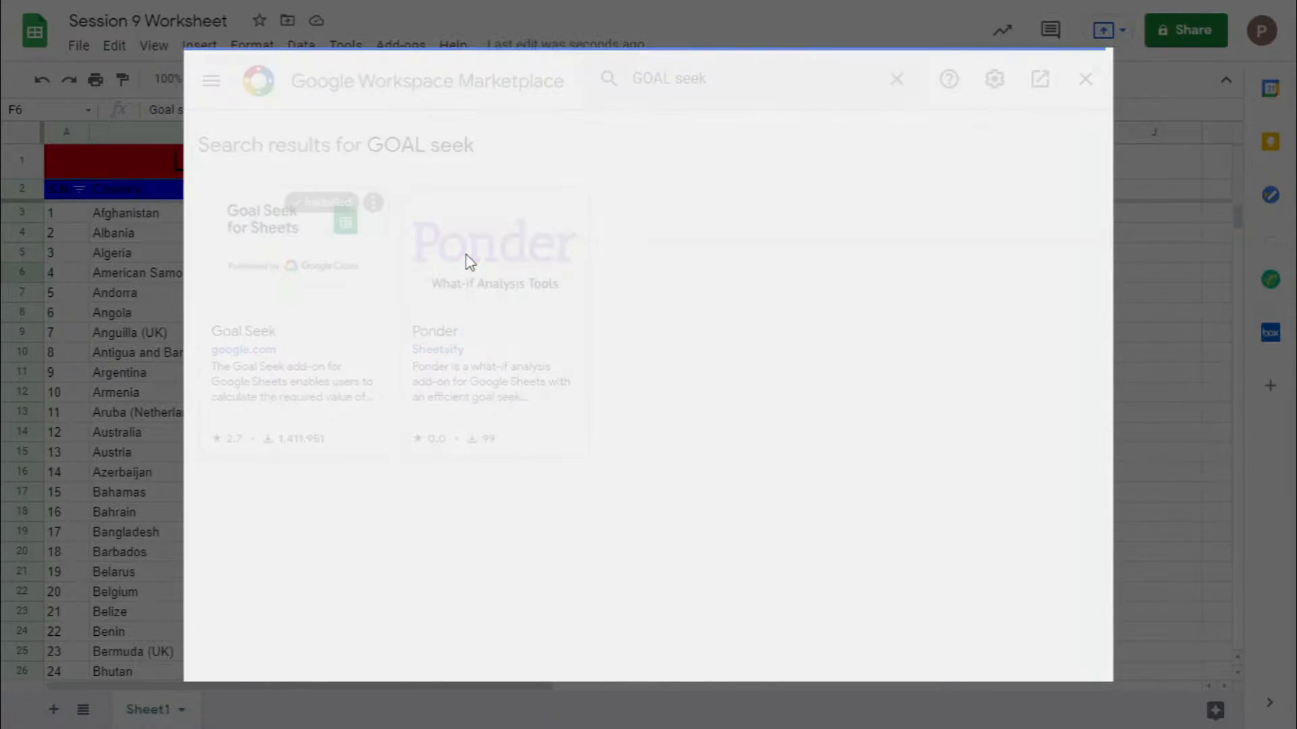
left_click(214, 85)
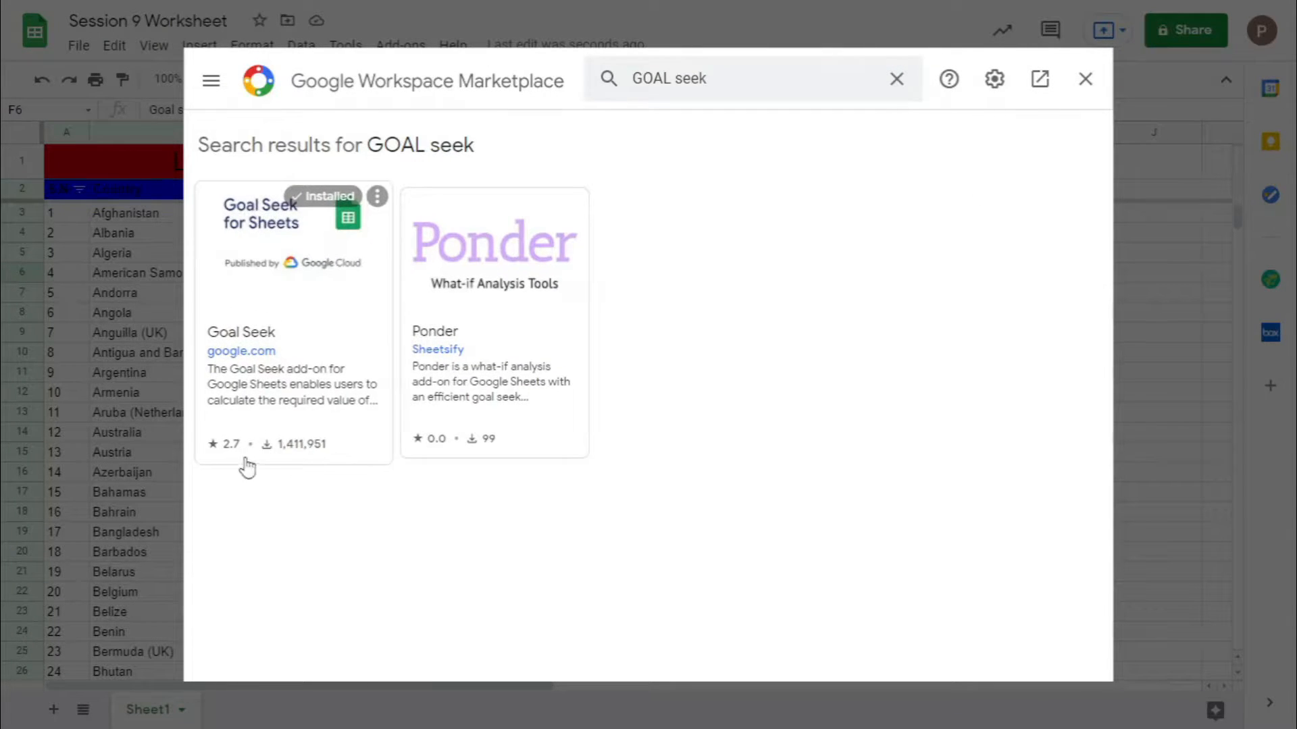
left_click(327, 352)
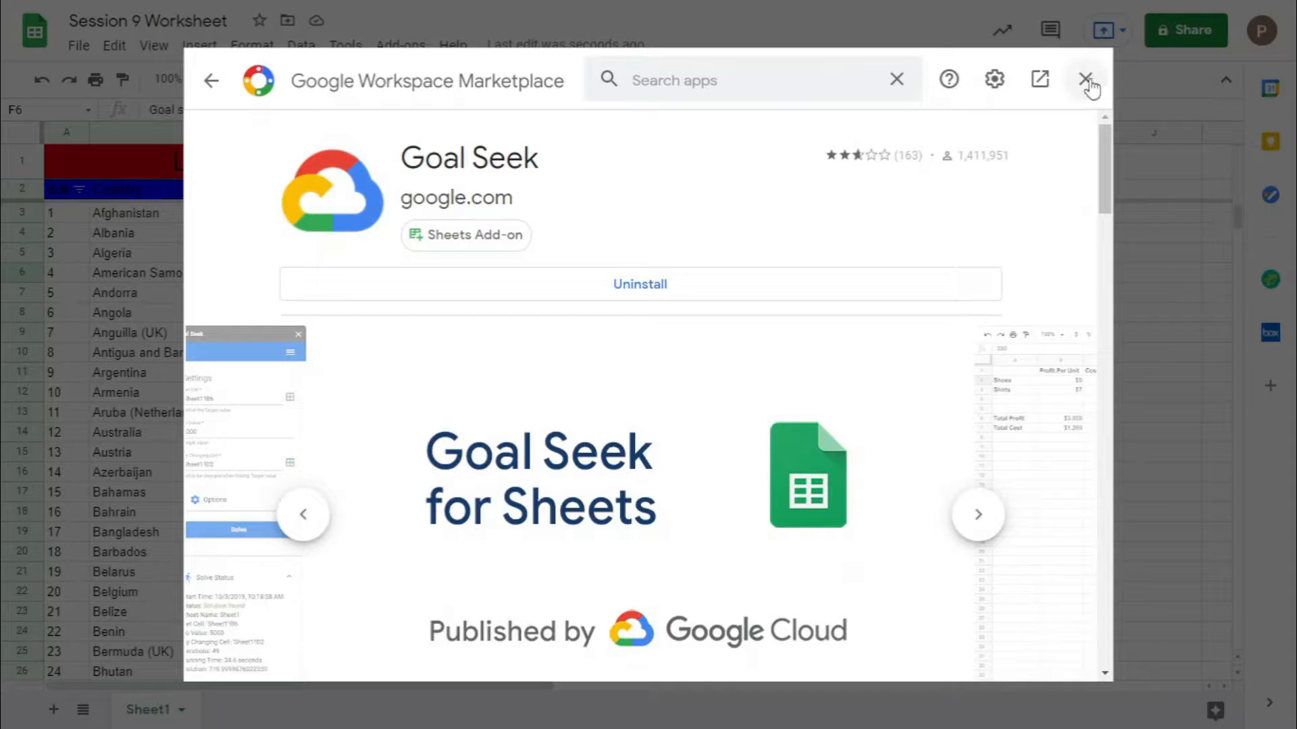
left_click(1085, 80)
Open the installed Goal Seek add-on and dismiss its error message
left_click(405, 45)
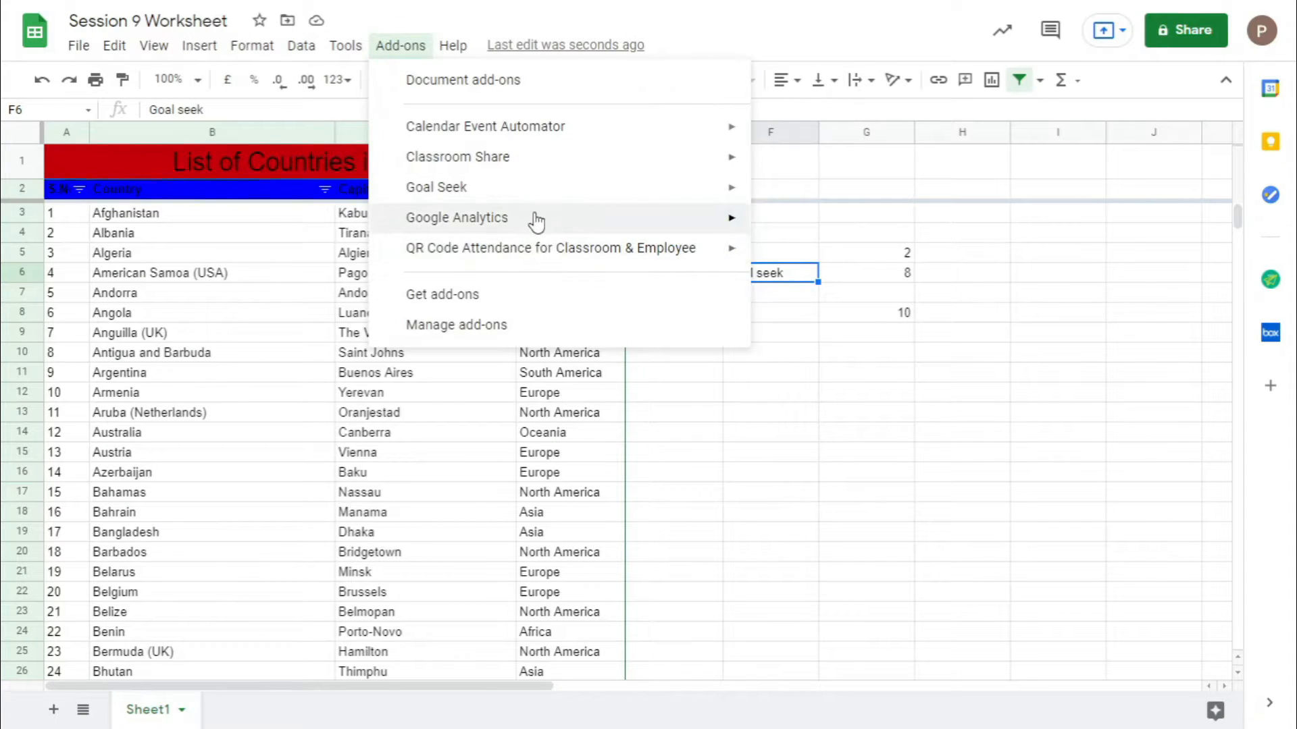
mouse_move(539, 196)
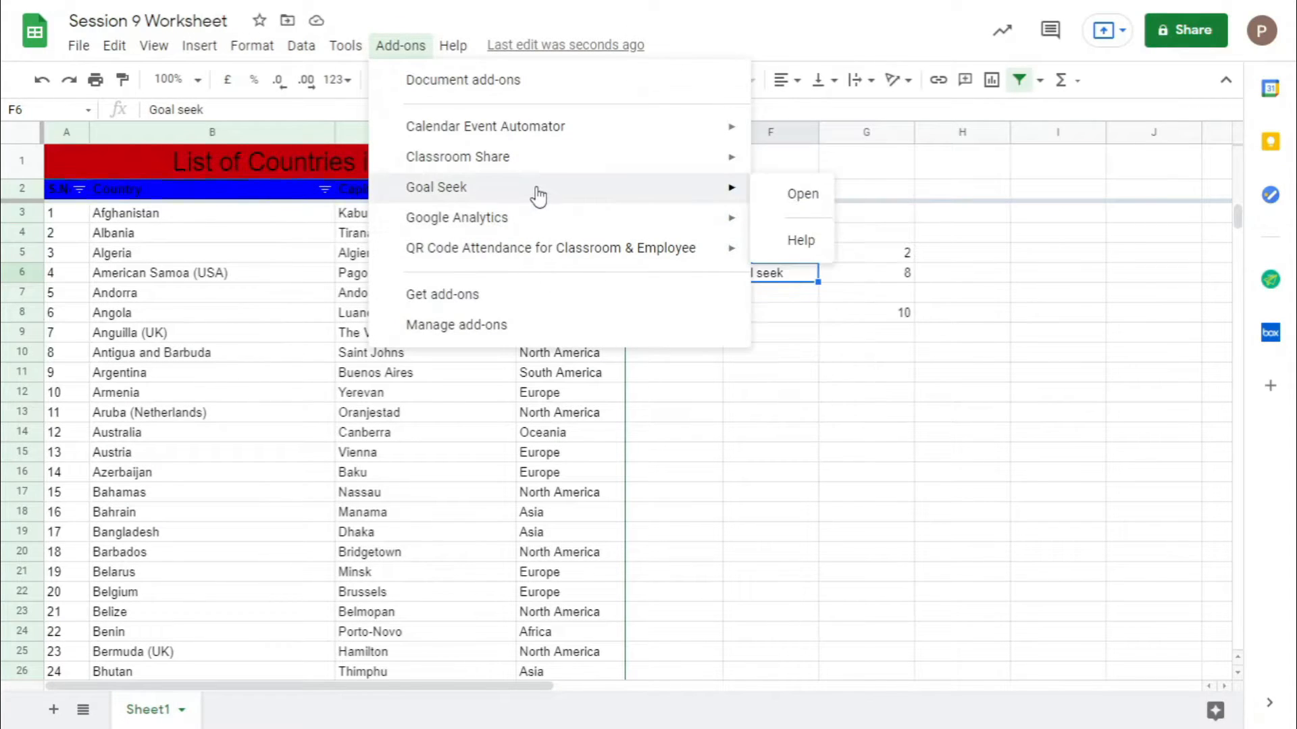
left_click(799, 200)
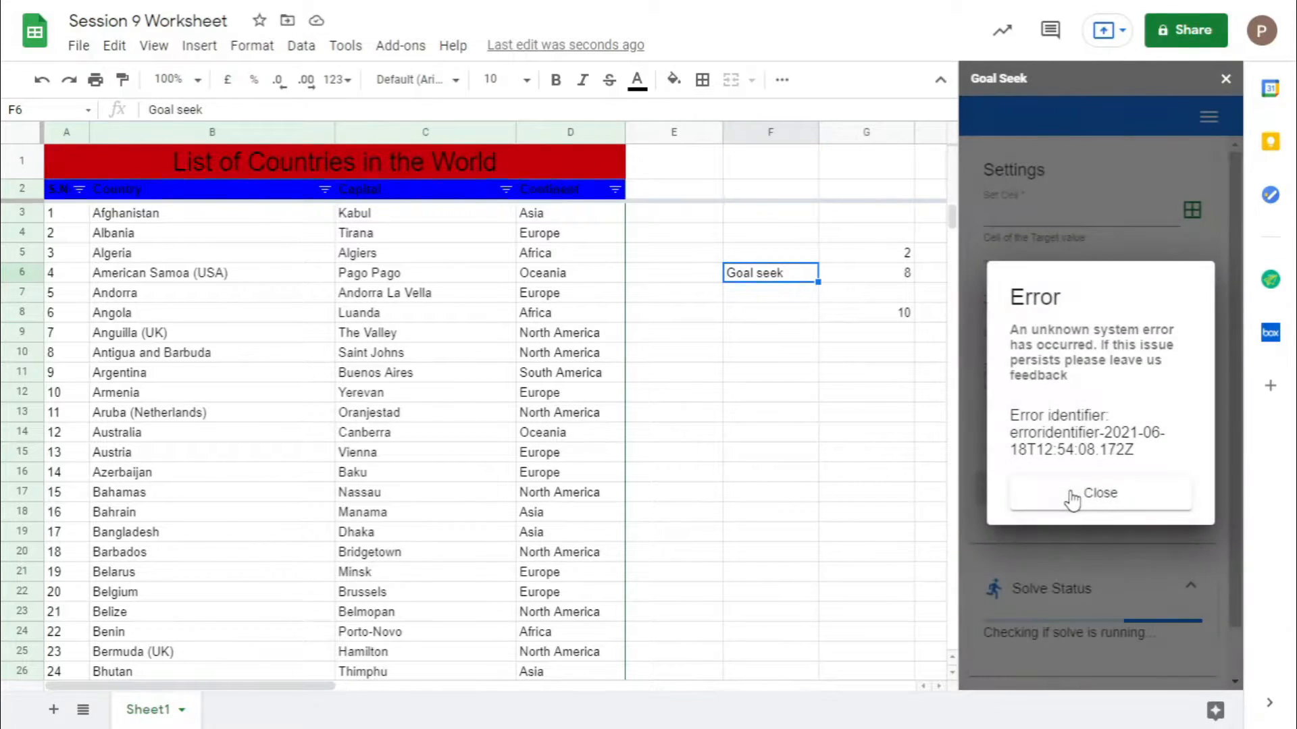
left_click(1075, 497)
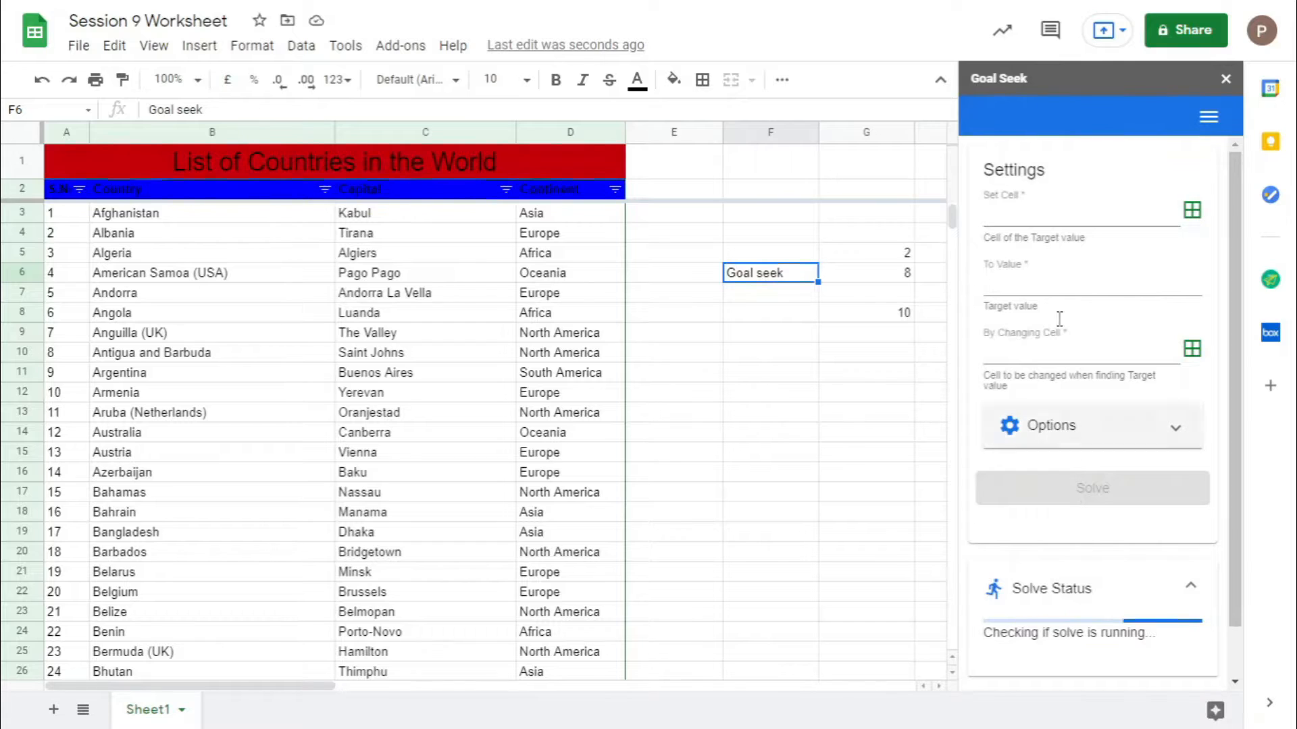
Set the Goal Seek target cell to G8, the cell holding the sum formula
left_click(1042, 217)
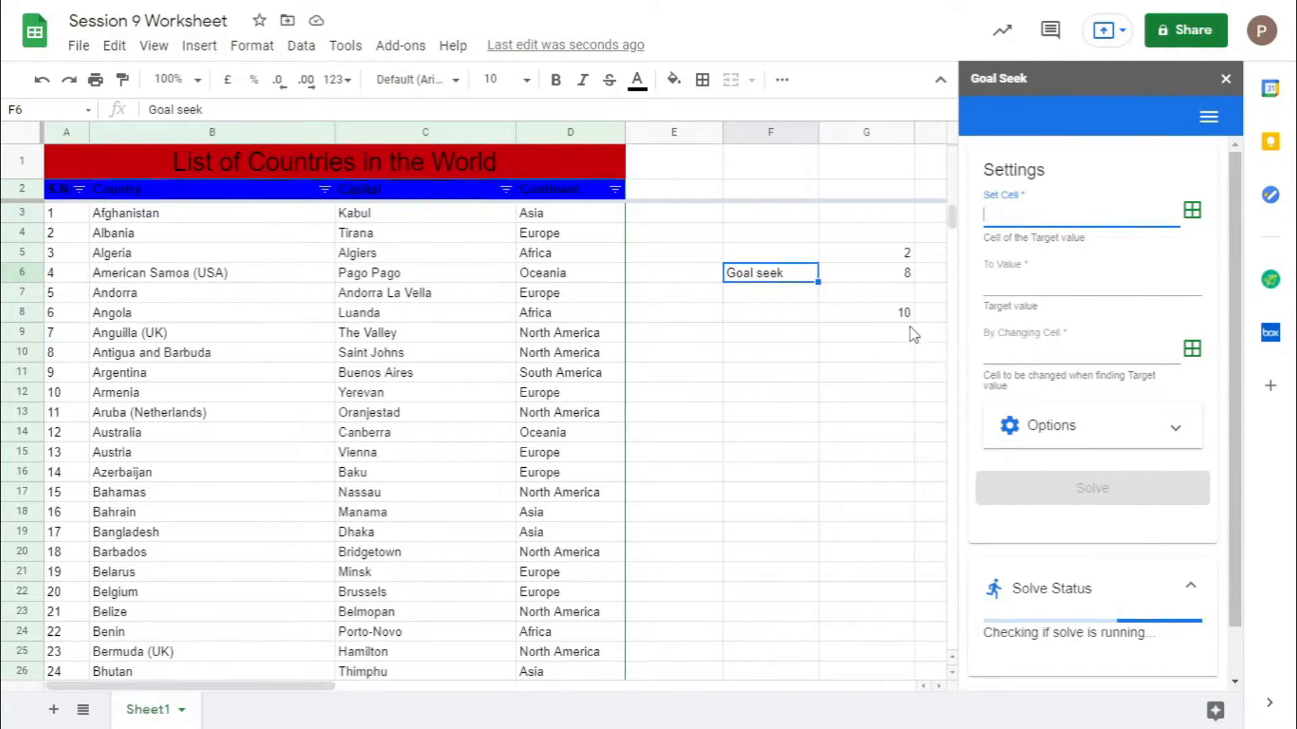
left_click(876, 317)
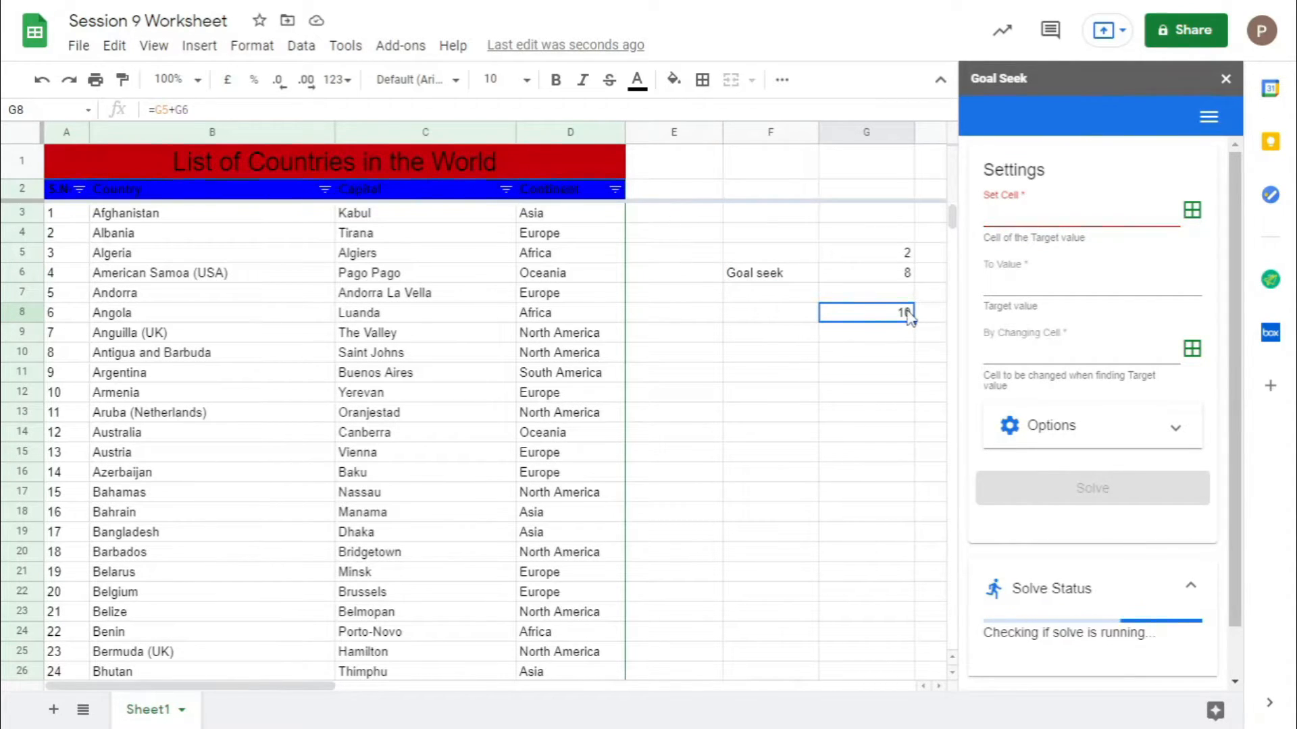
left_click(1125, 214)
type("=")
left_click(890, 319)
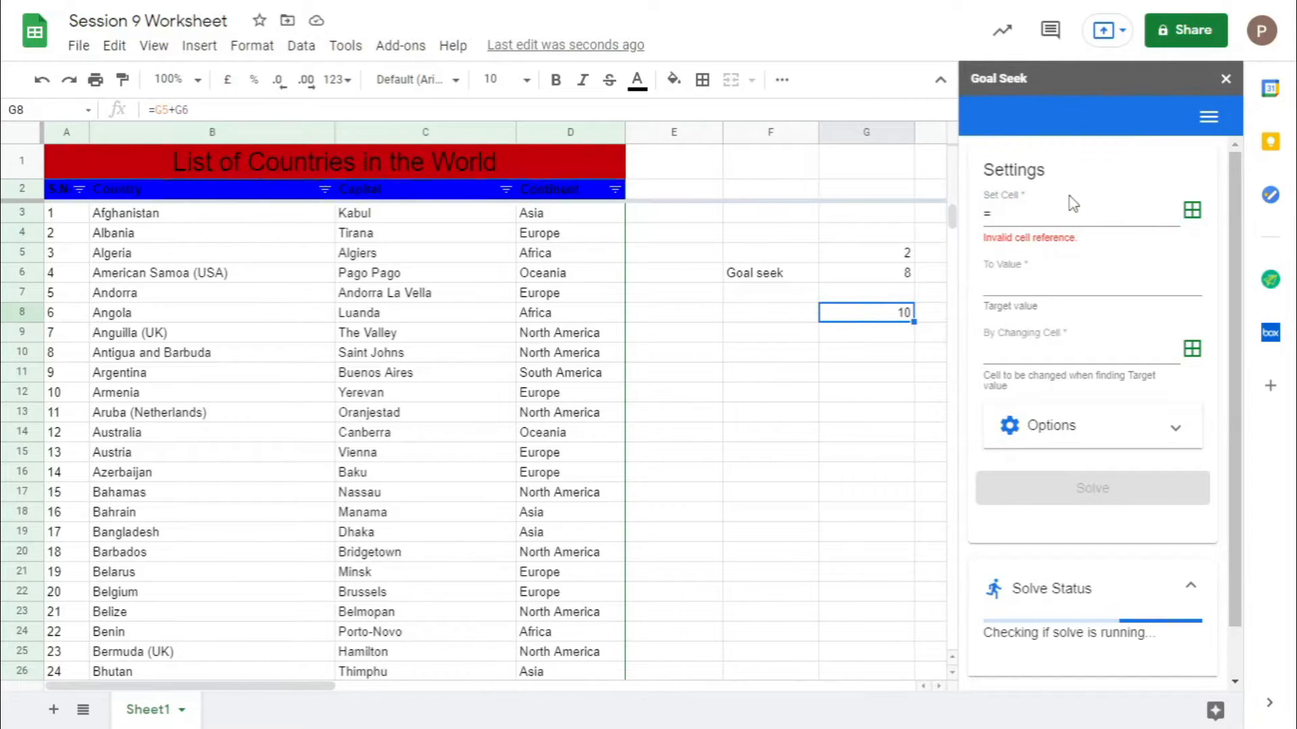
left_click(1065, 223)
key("BackSpace")
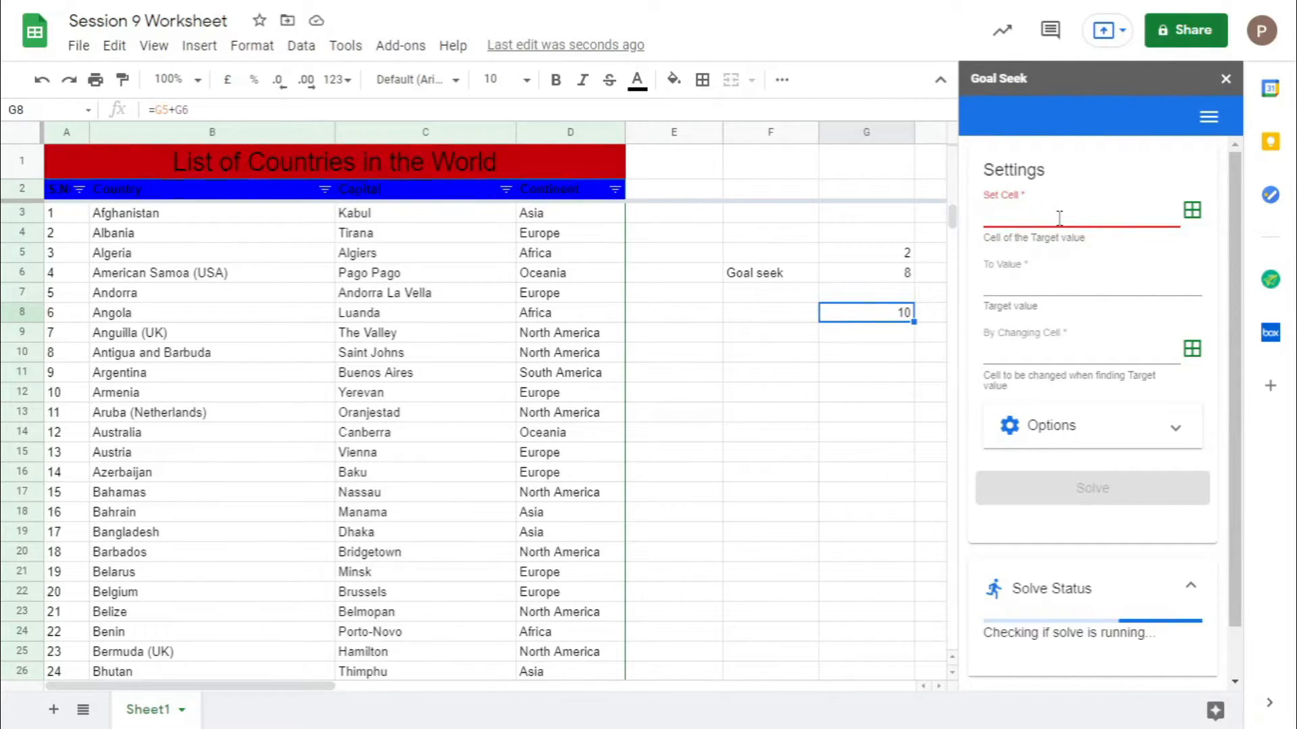
type("G8")
Set the Goal Seek target value to 15 and the cell to change to G6
left_click(1076, 282)
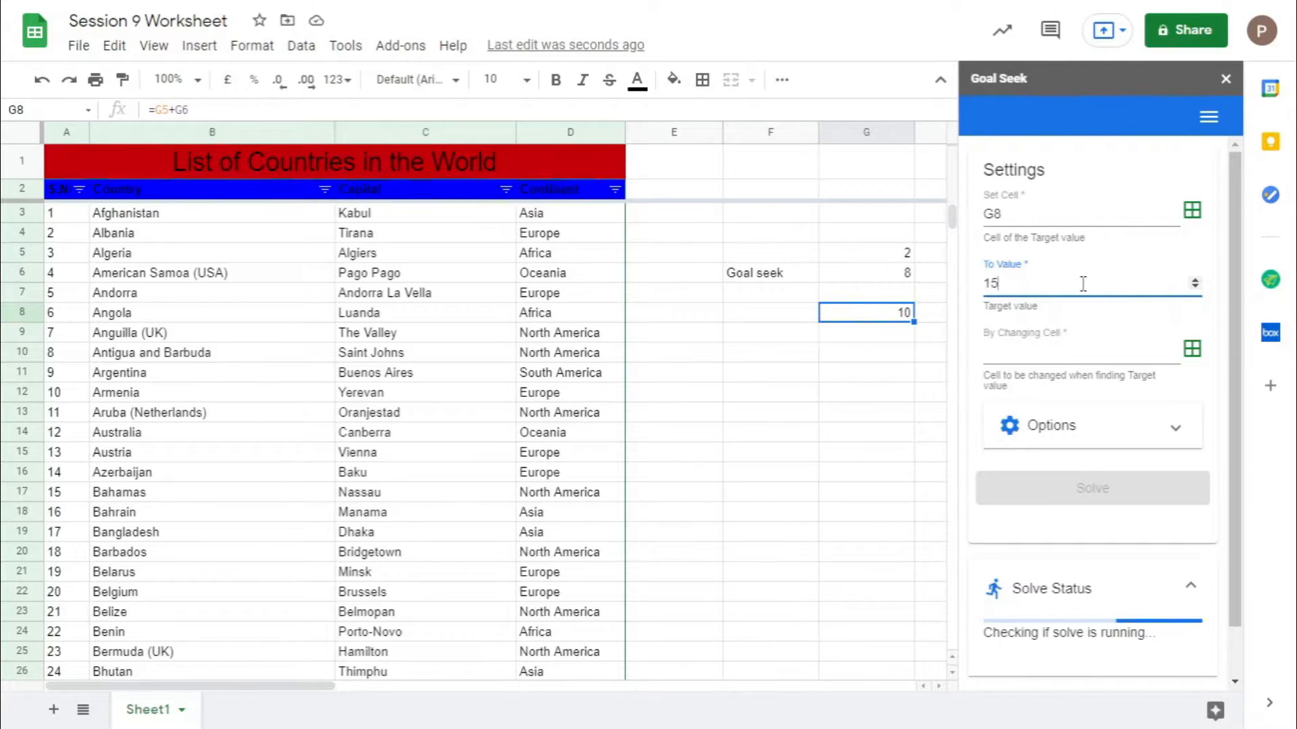
left_click(1064, 348)
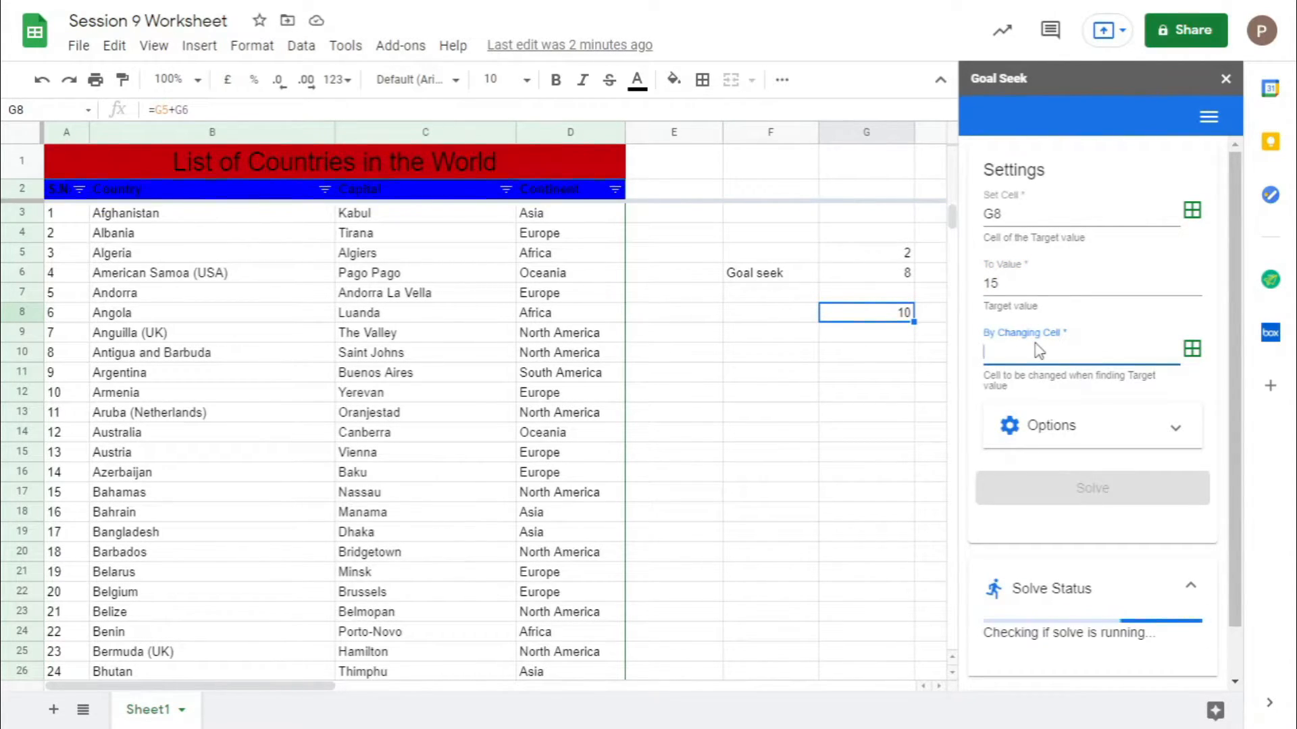
type("G6")
left_click(1193, 356)
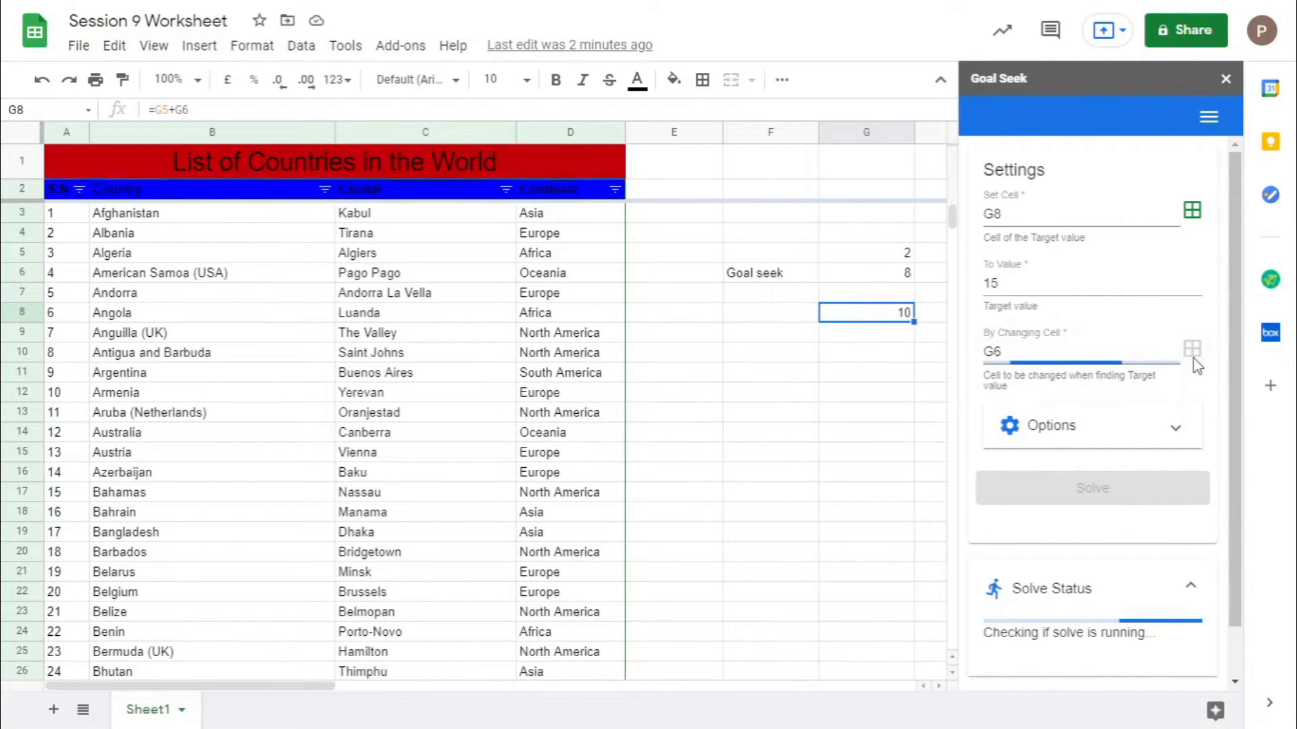
Try to solve for the target value, and expand the Goal Seek options and history sections
left_click(1151, 495)
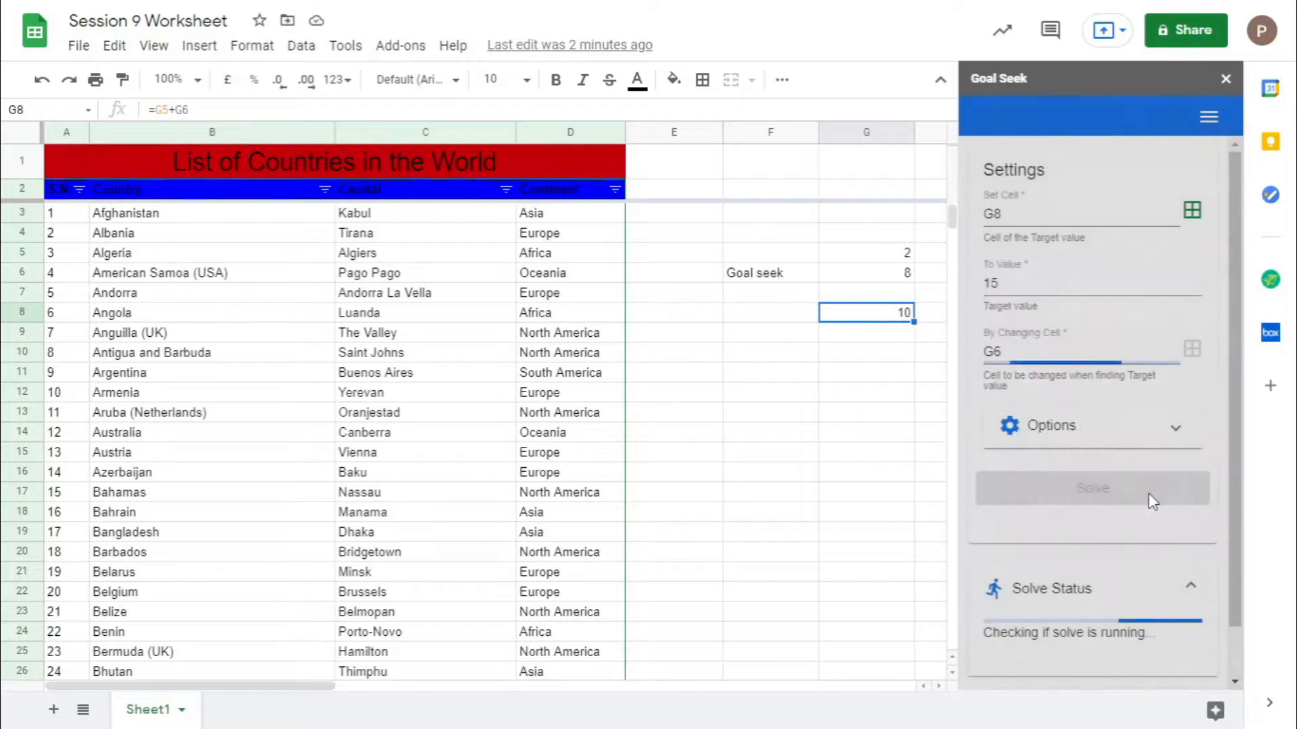
left_click(1089, 440)
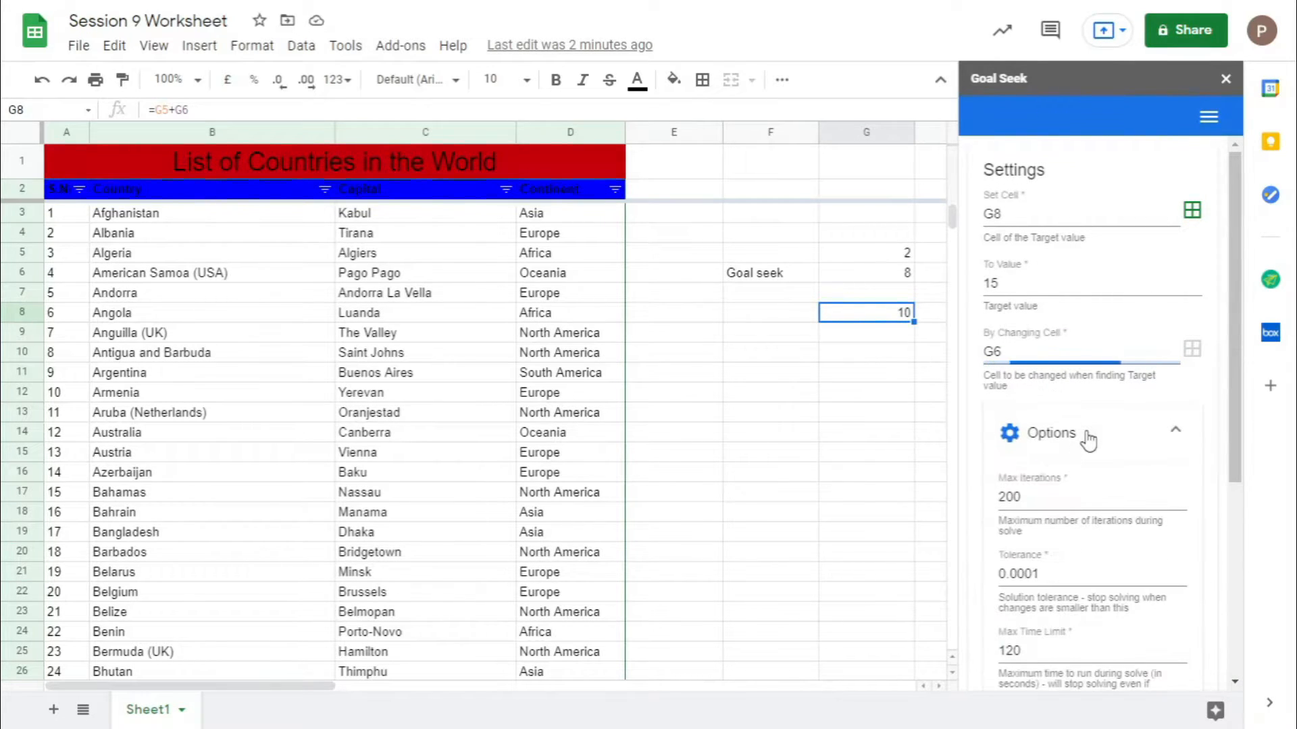
scroll(1094, 464, "down", 5)
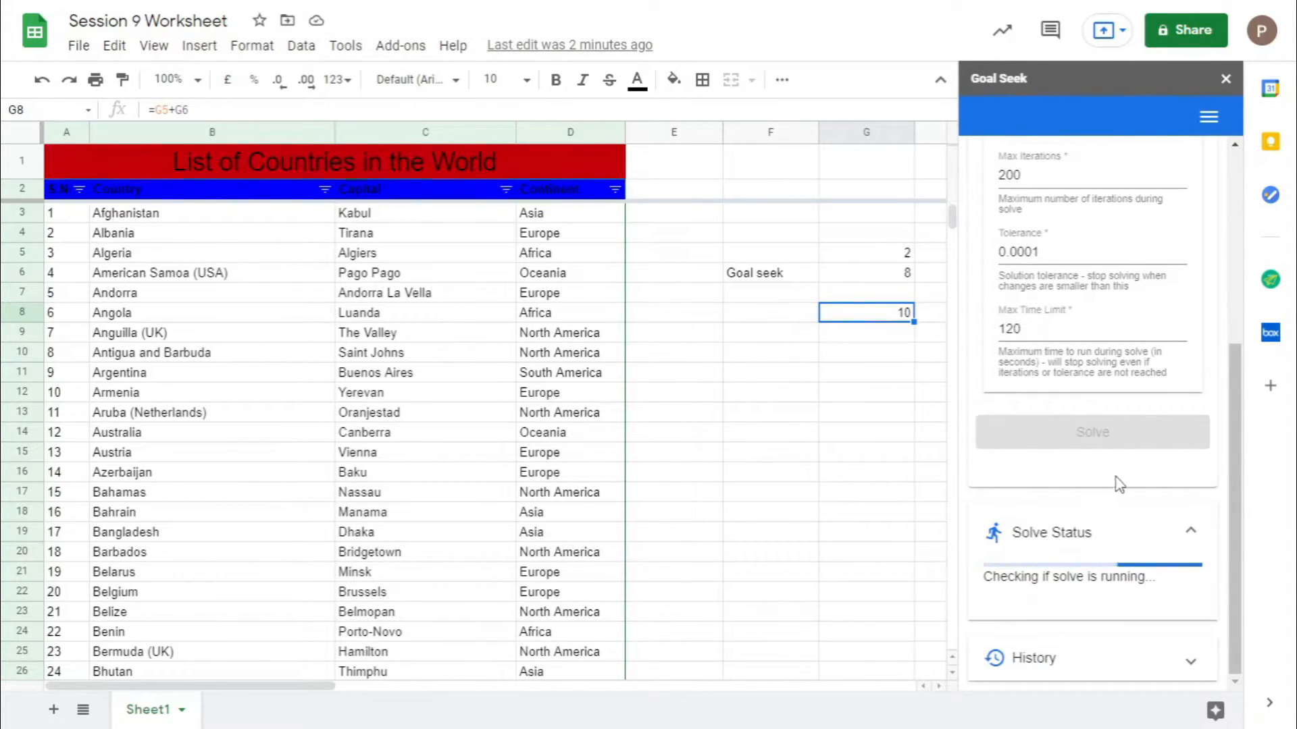
left_click(1144, 678)
scroll(1086, 499, "up", 5)
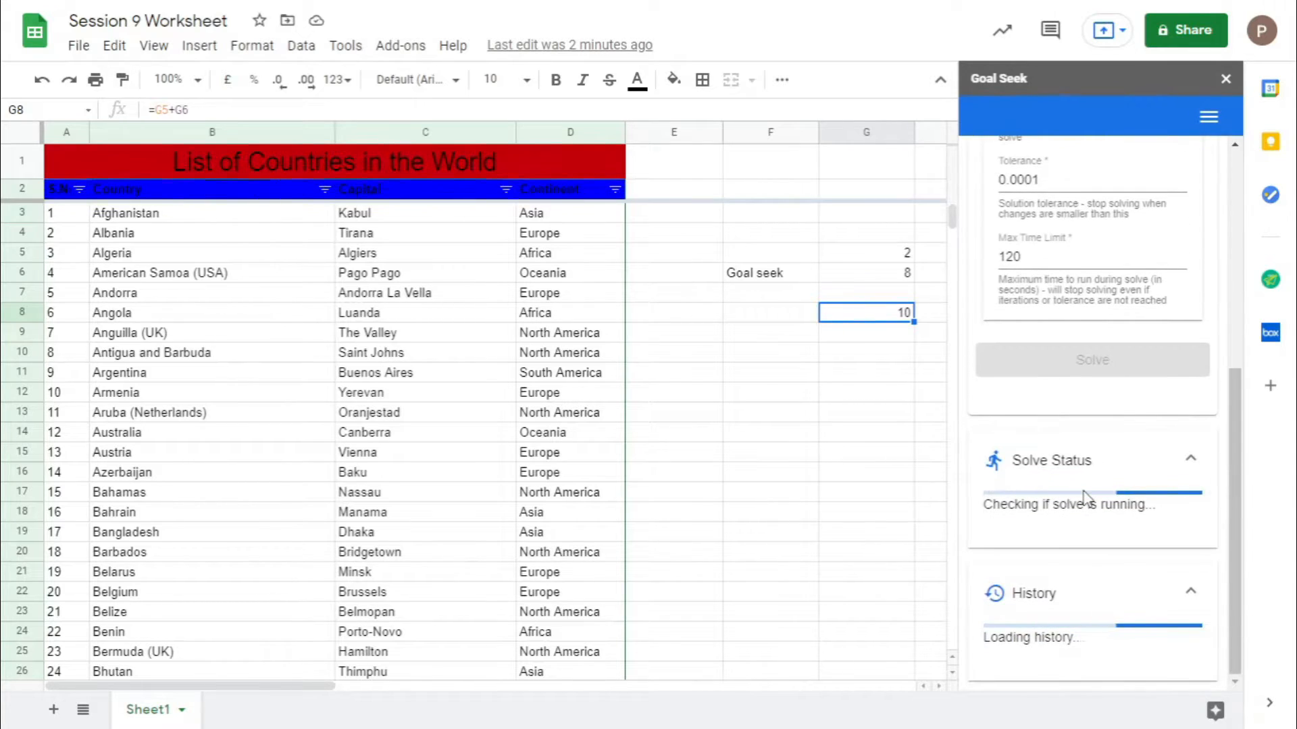
scroll(1065, 368, "left", 3)
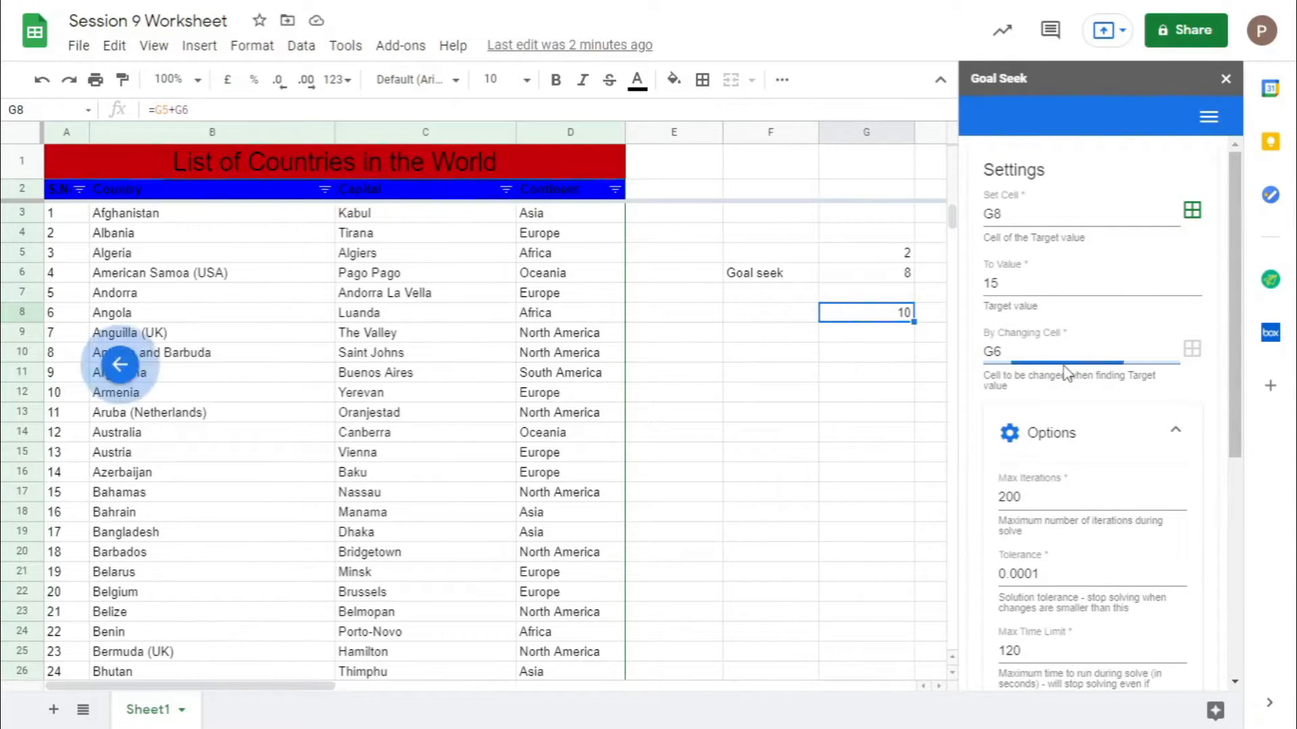
key("alt+Tab")
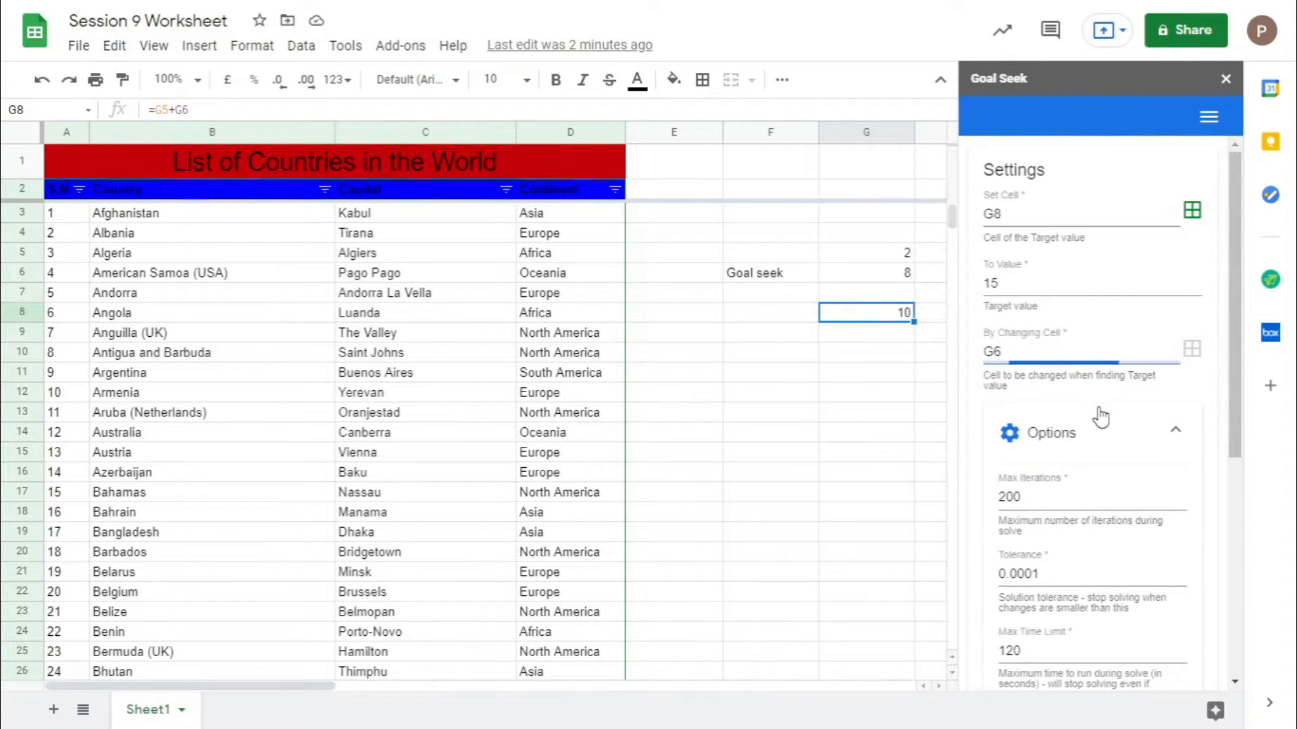
key("alt+Tab")
key("alt+Tab")
key("alt+Tab")
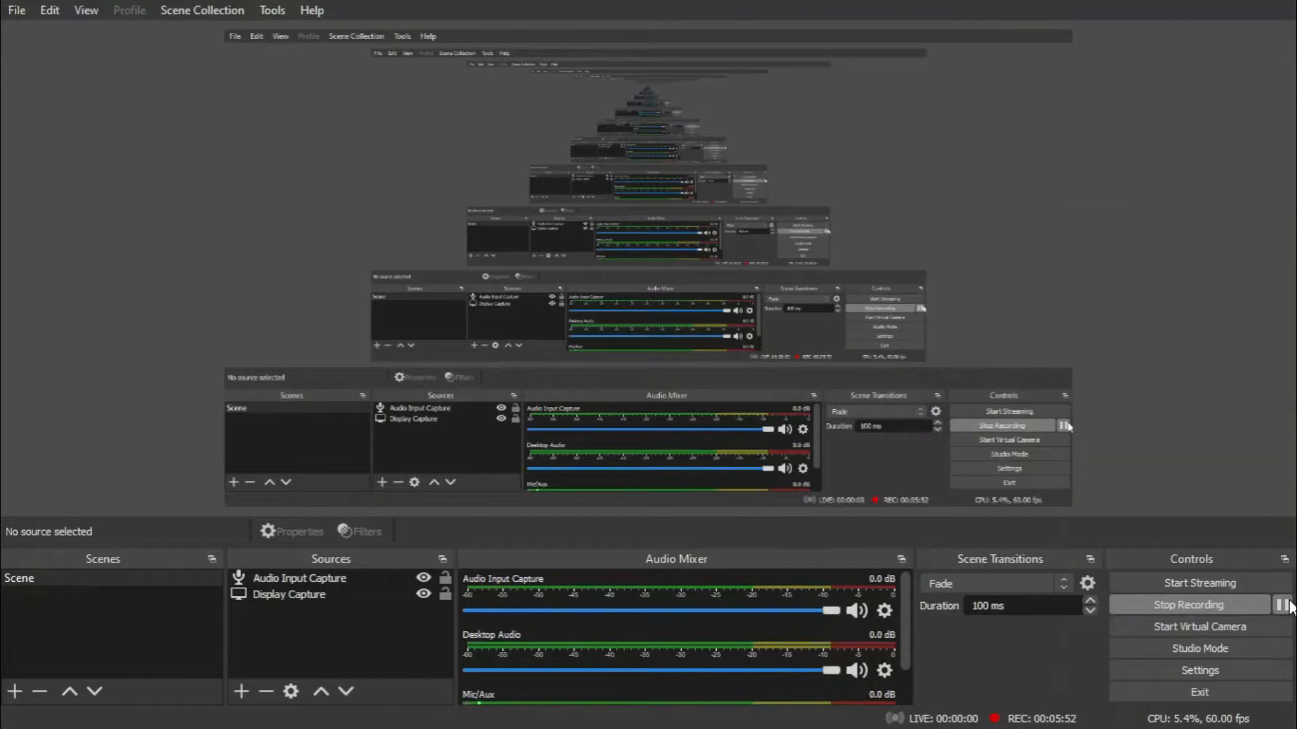
key("alt+Tab")
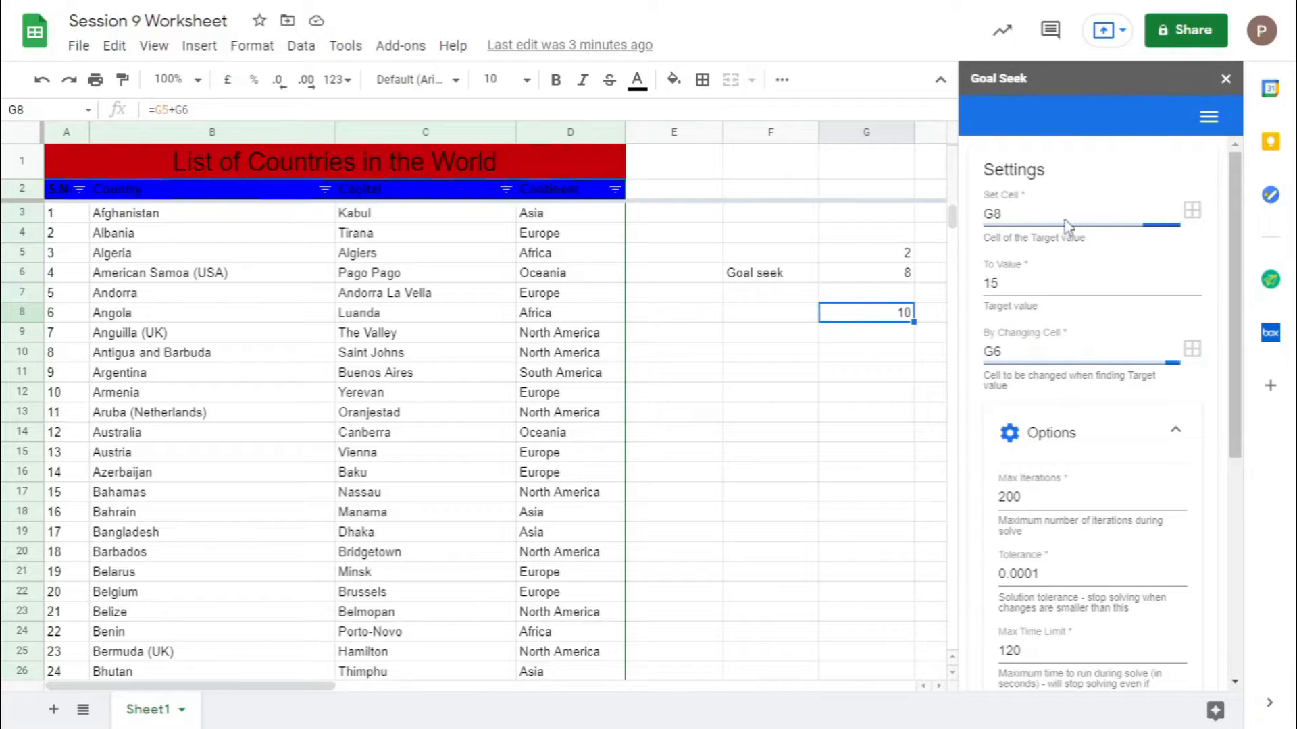
Close the Goal Seek add-on and return to an empty cell of the country sheet
left_click(1226, 79)
left_click(824, 458)
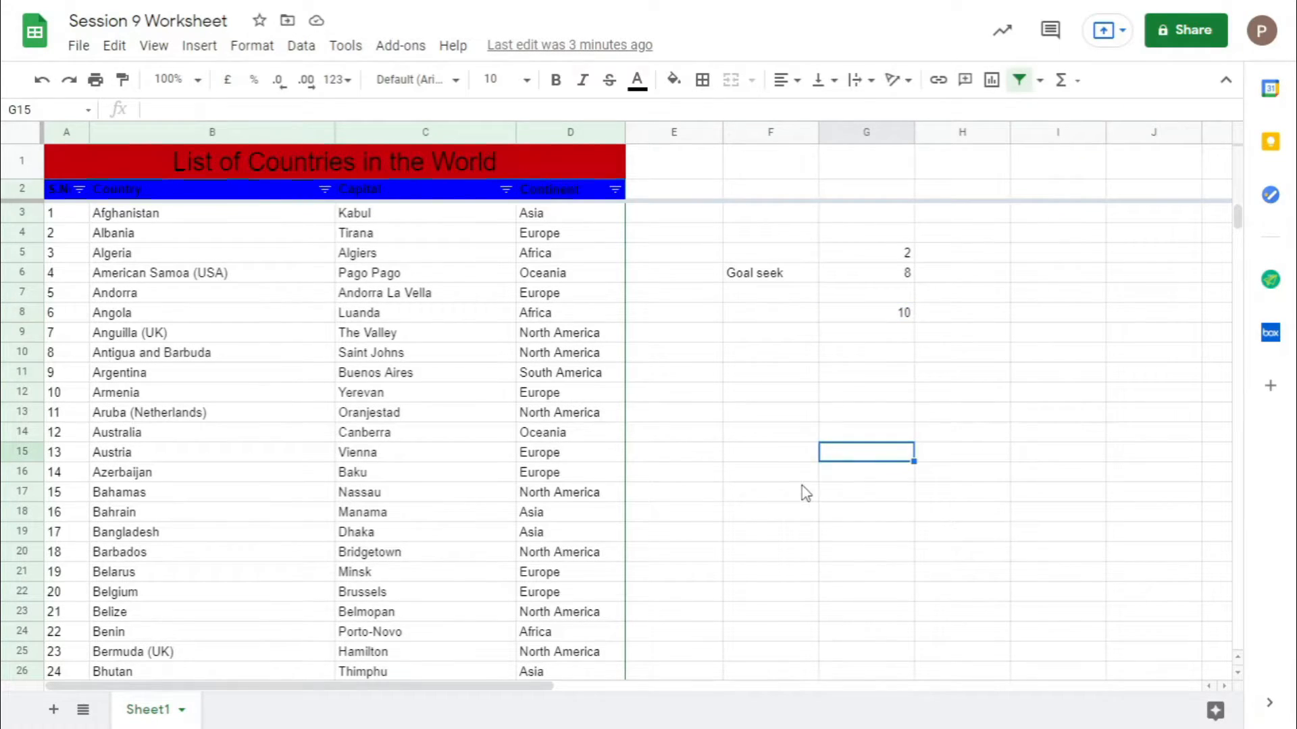
left_click(871, 313)
left_click(760, 517)
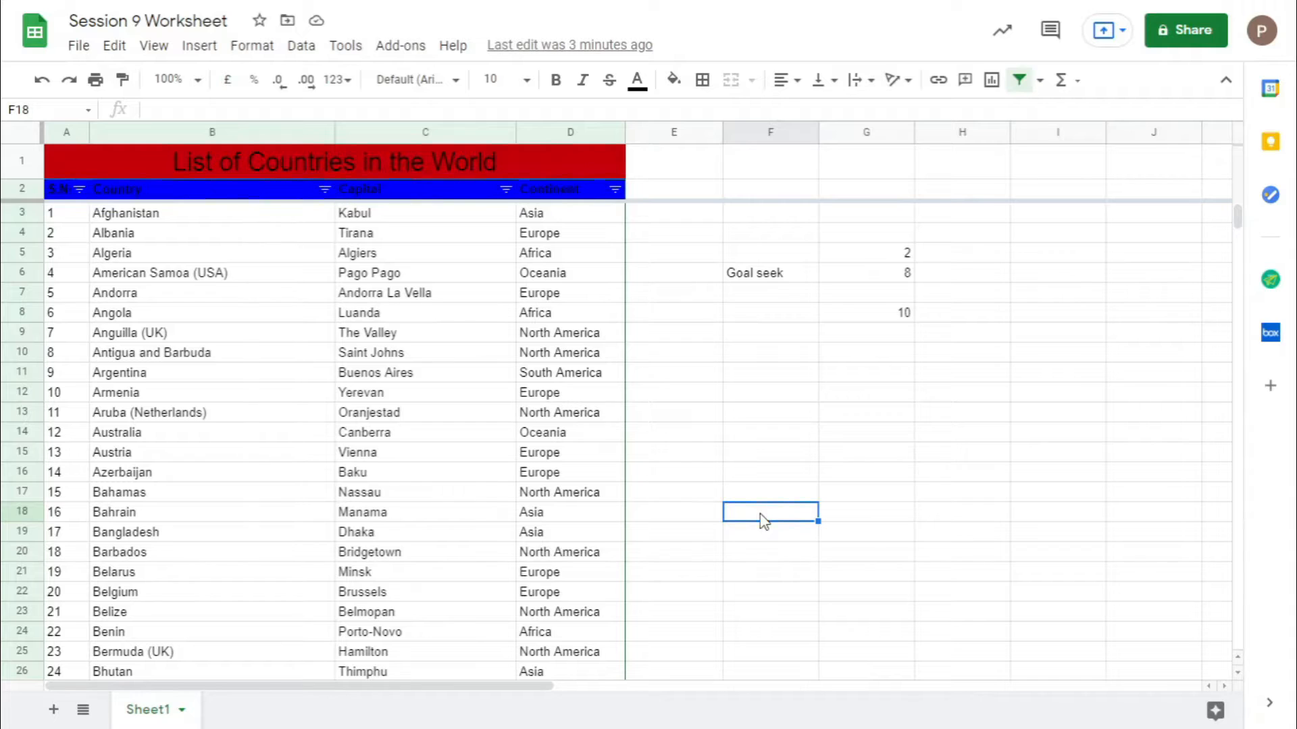
left_click(810, 404)
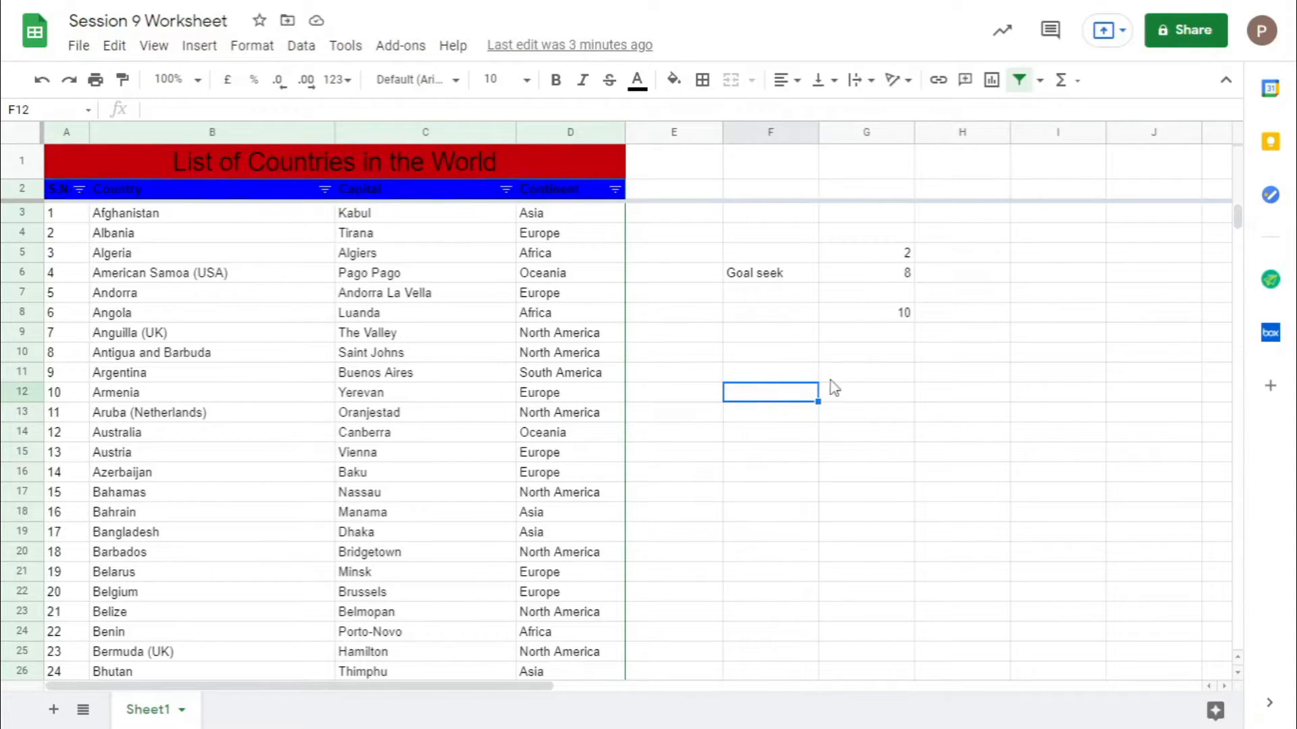
left_click(878, 357)
In the blank Excel workbook, look up Goal Seek among the What-If Analysis tools, leave it unopened and select cell B3
left_click(347, 316)
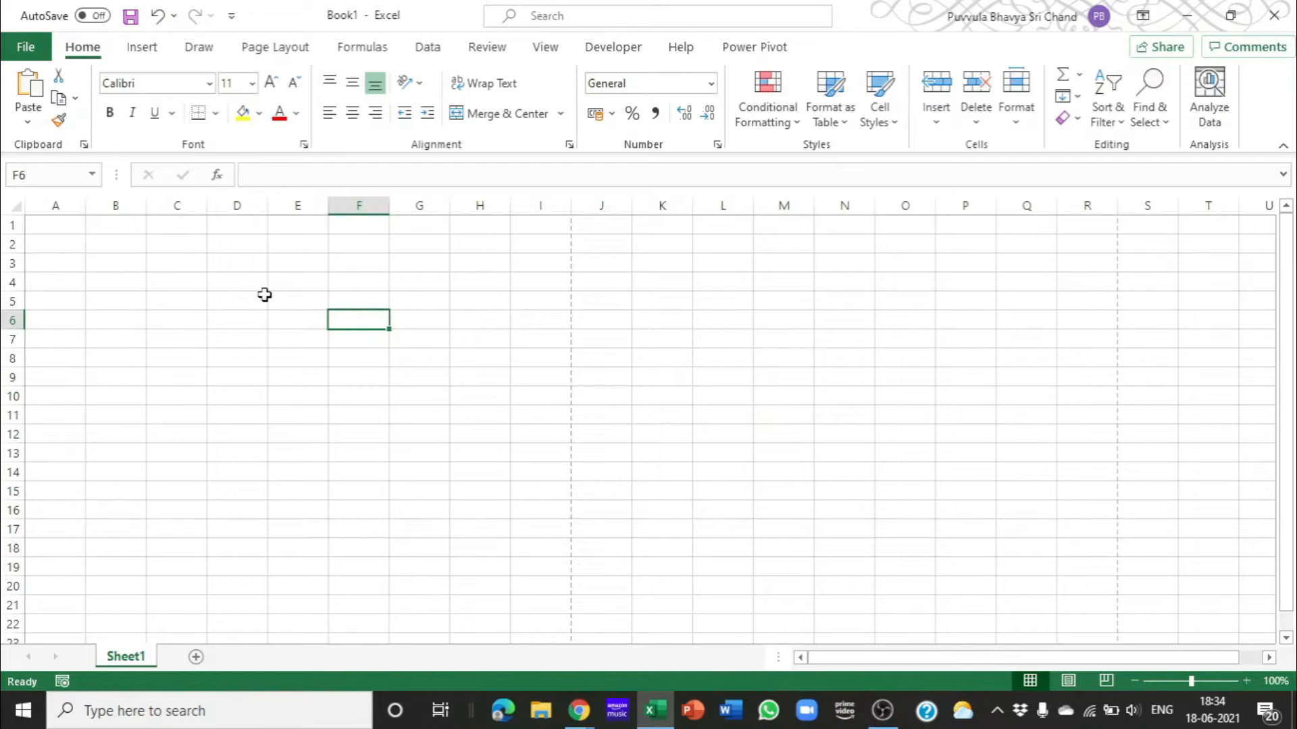
left_click(246, 286)
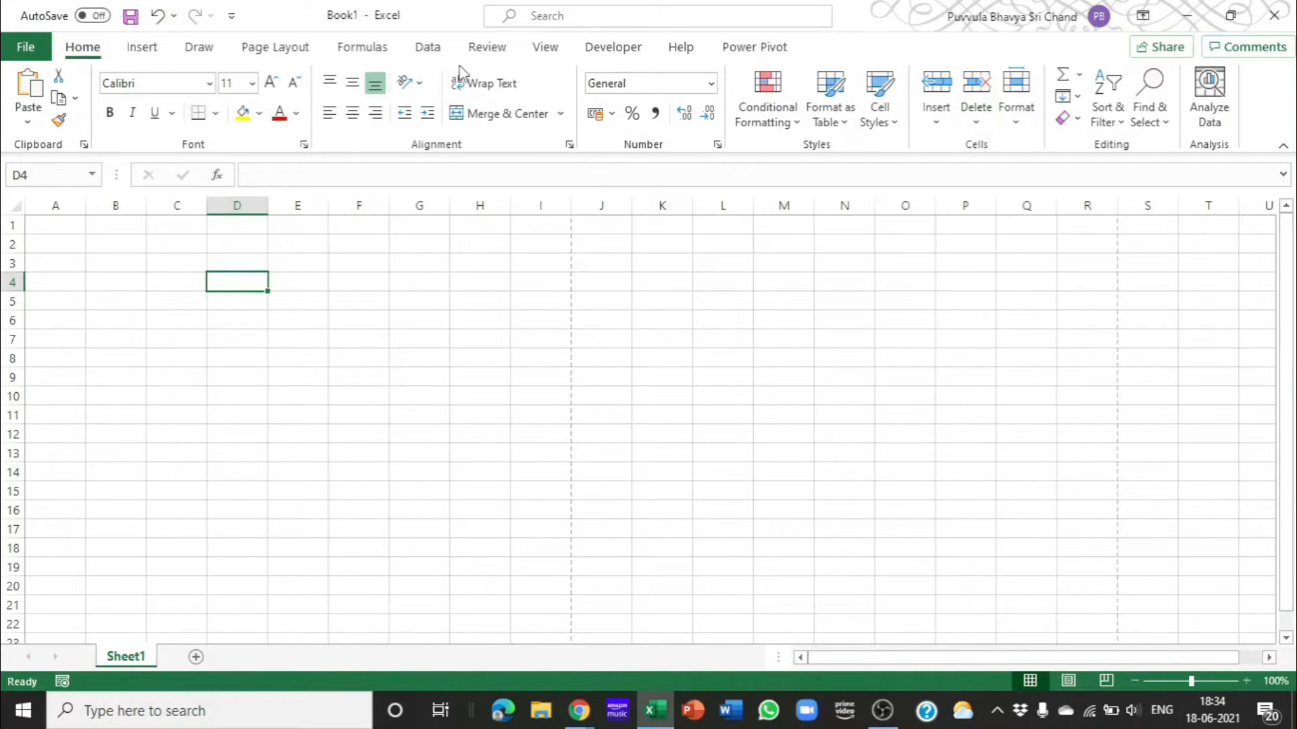
left_click(432, 47)
left_click(850, 100)
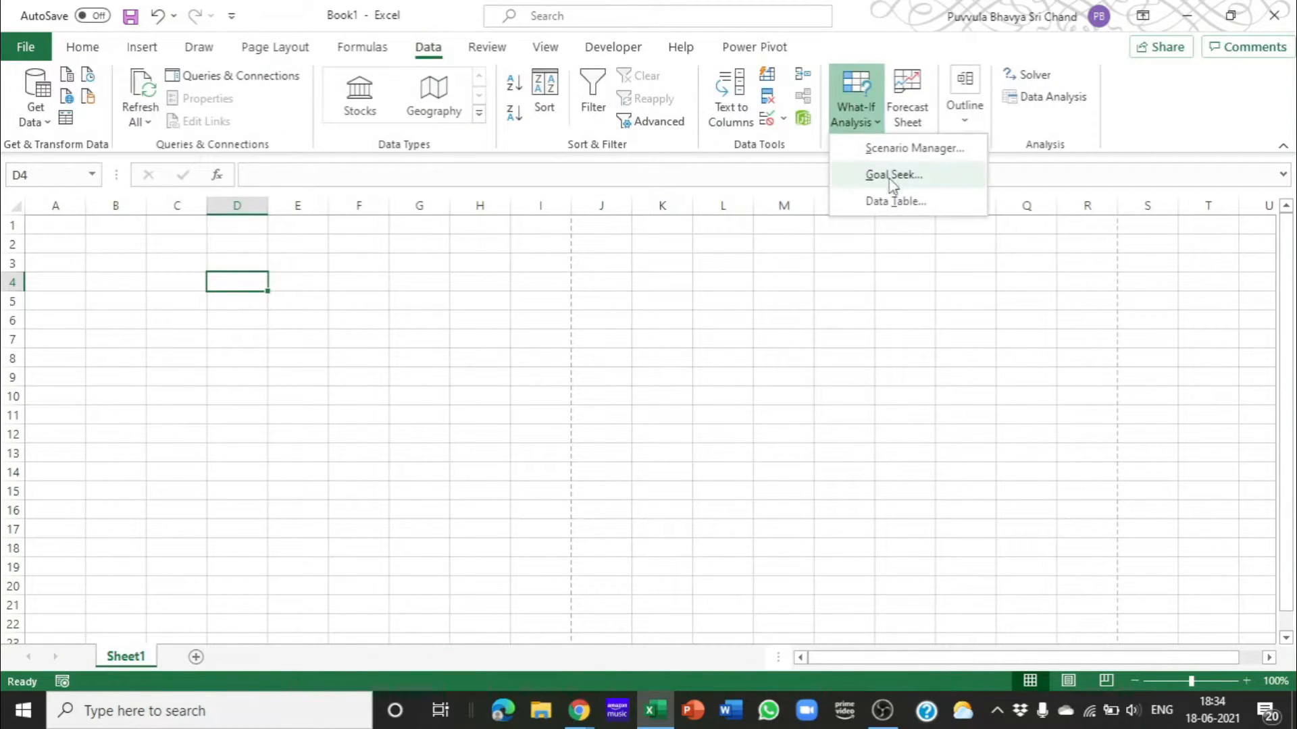
key("Escape")
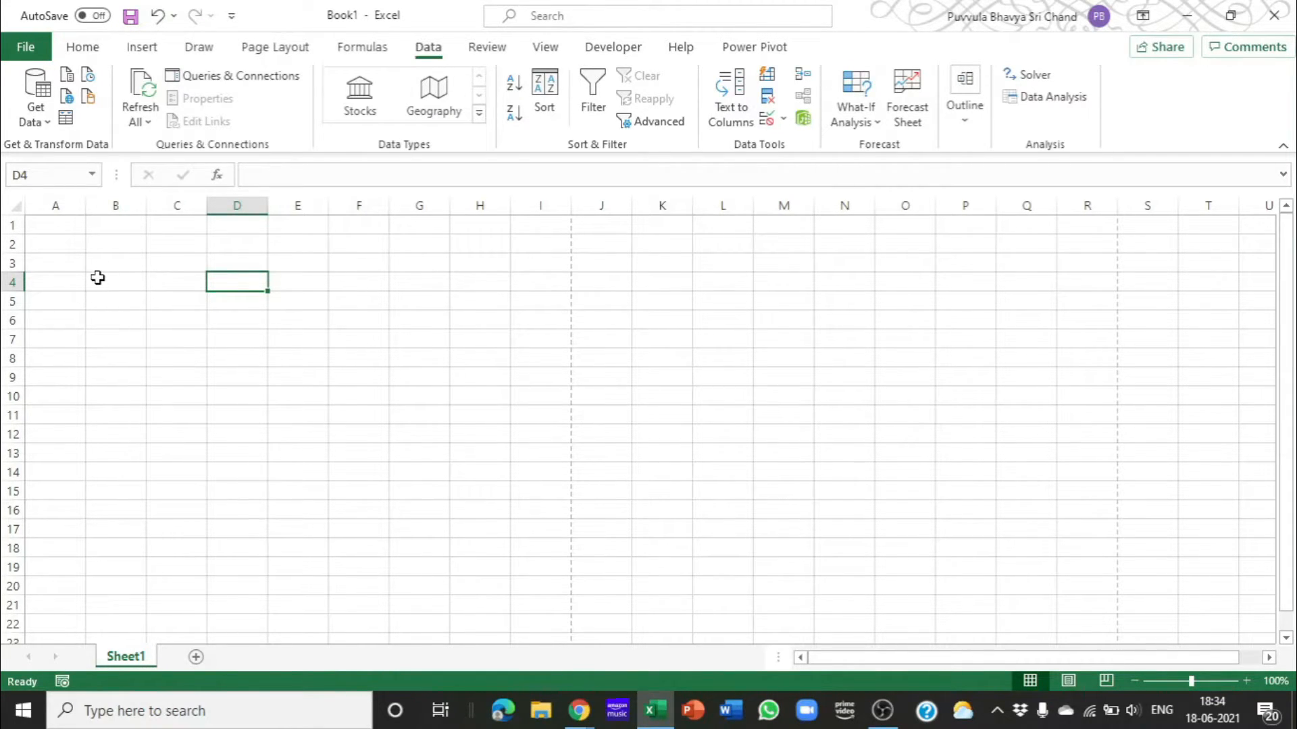
left_click(128, 257)
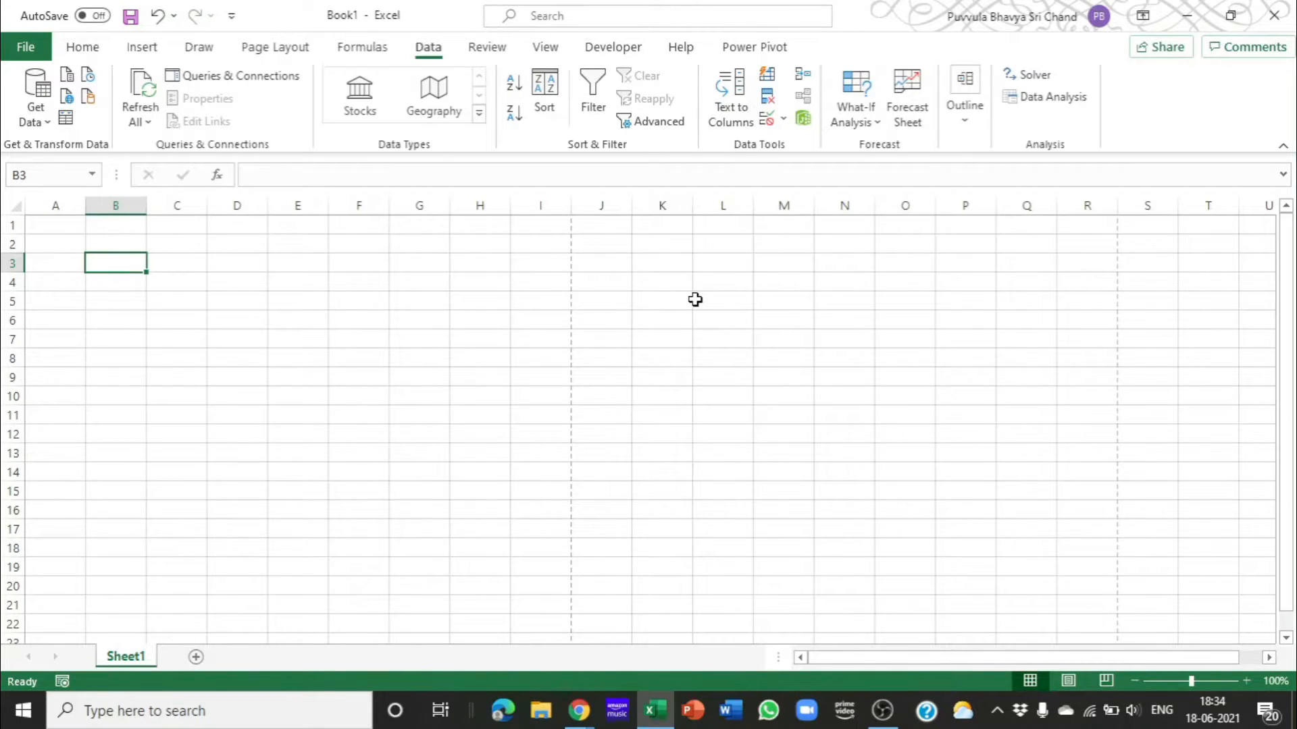
Enter 4 in cell B3 and 2 in cell B2
type("4")
key("Left")
key("Right")
key("Up")
type("2")
left_click(608, 319)
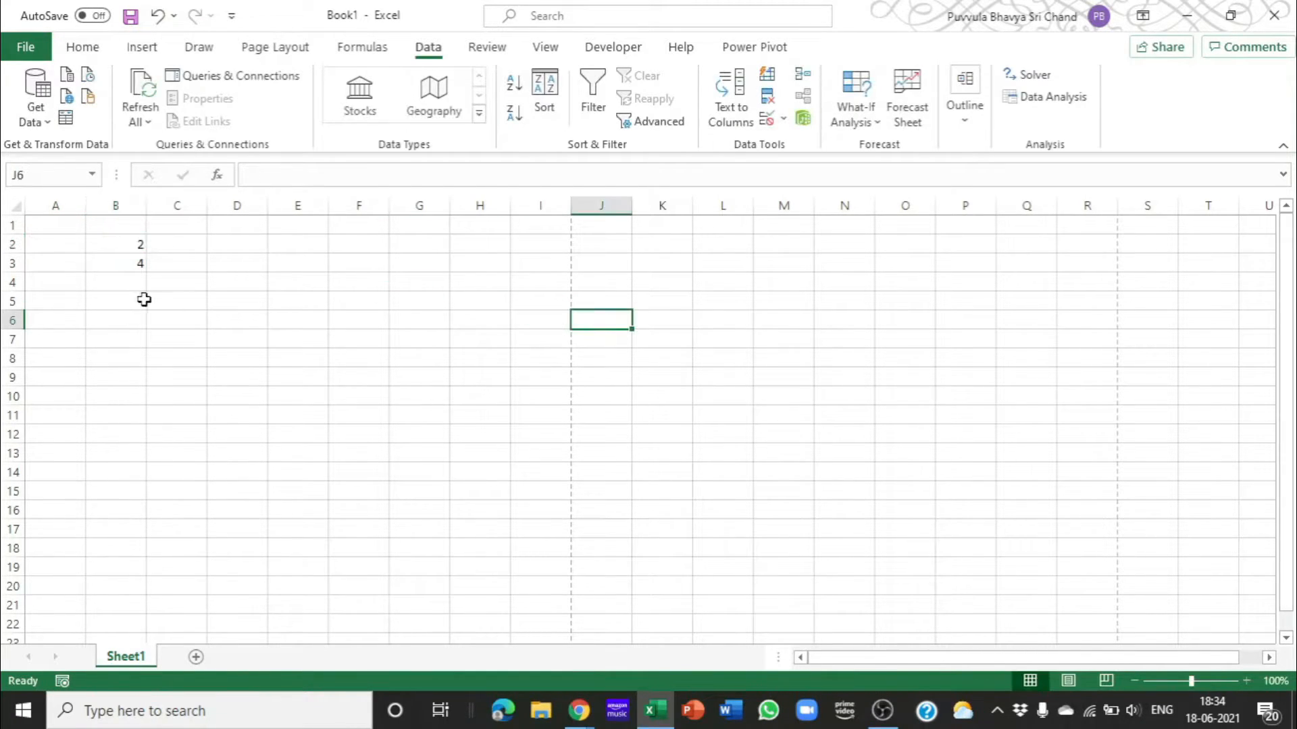
Enter the formula =B2*B3 in cell B5
left_click(139, 298)
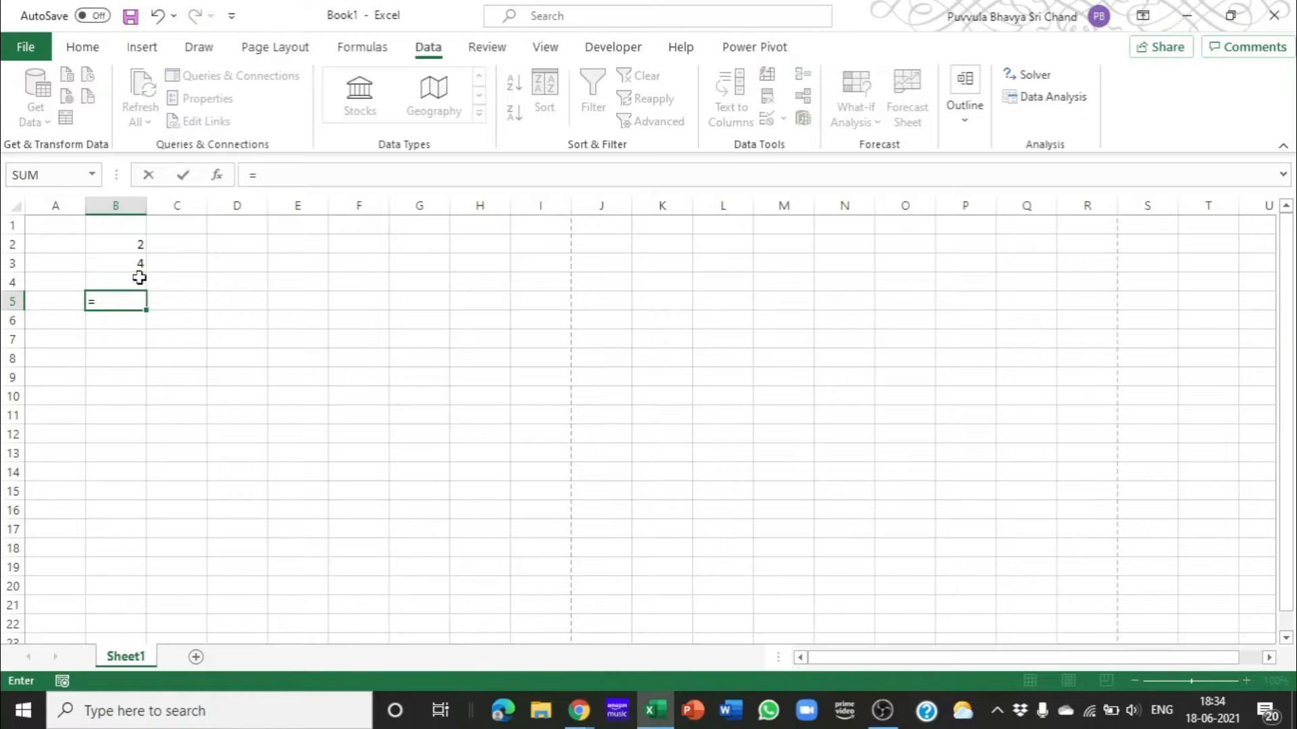
left_click(133, 242)
type("*")
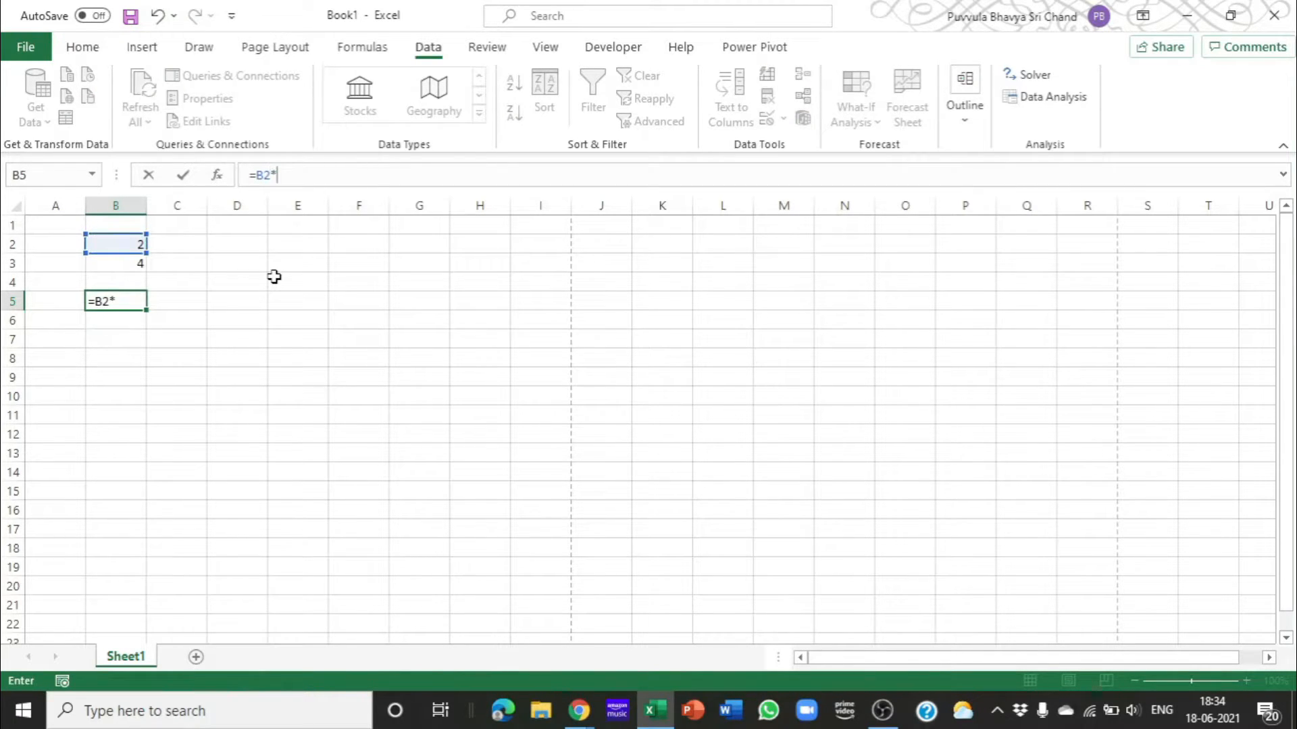
left_click(140, 264)
key("Return")
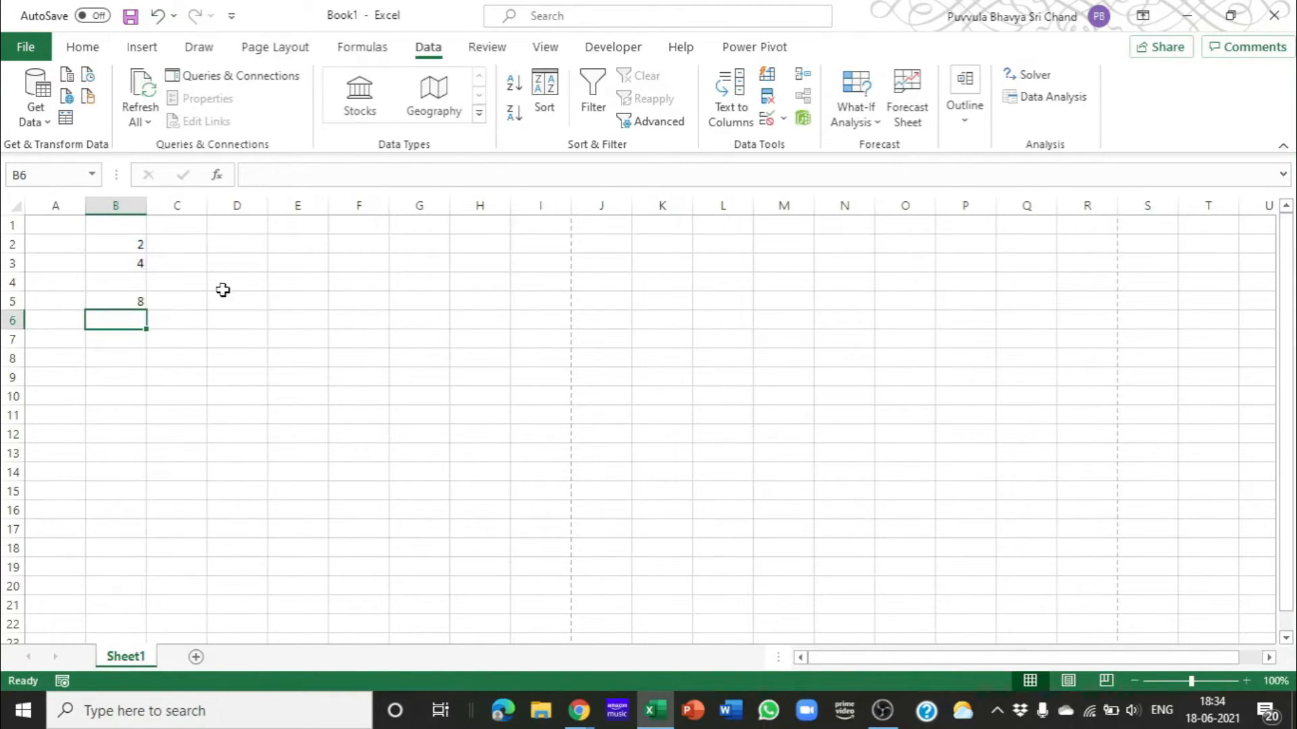
Enter the values 2, 4, 6, 8 and 10 across cells E8 to I8
left_click(225, 356)
left_click(286, 365)
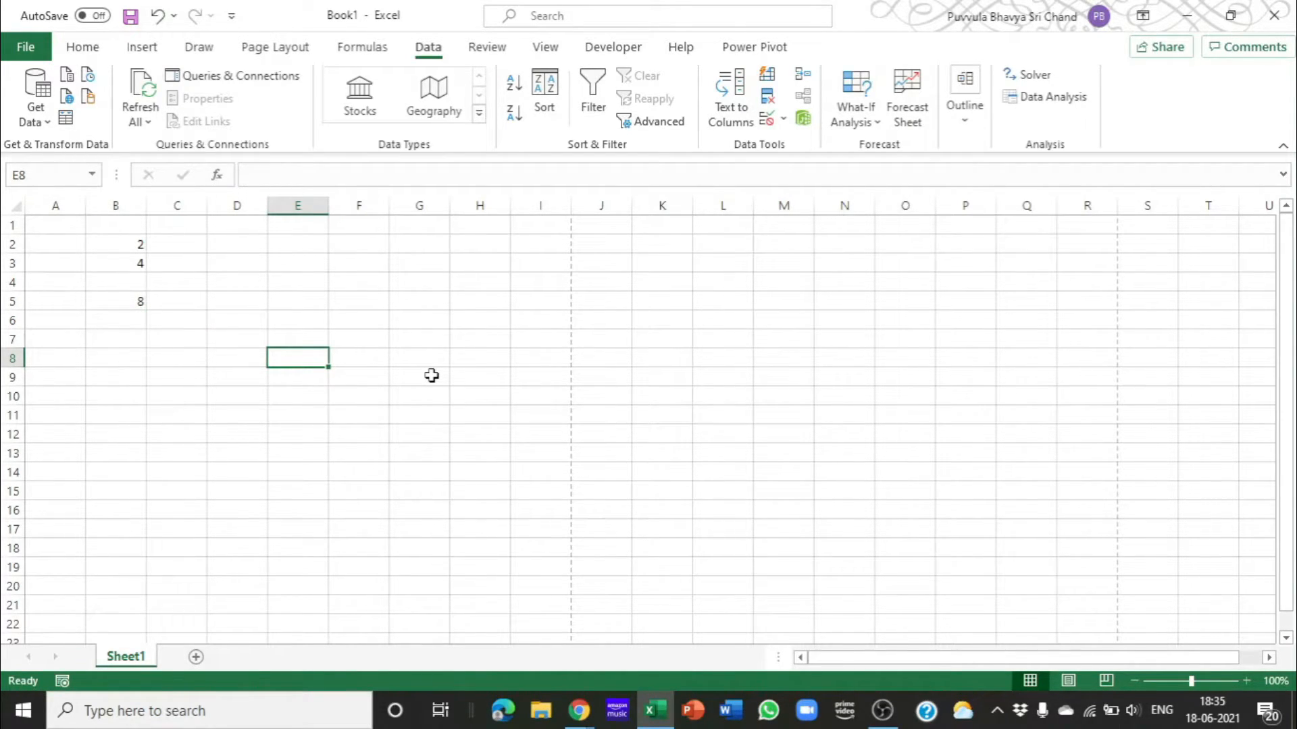
type("2")
key("Tab")
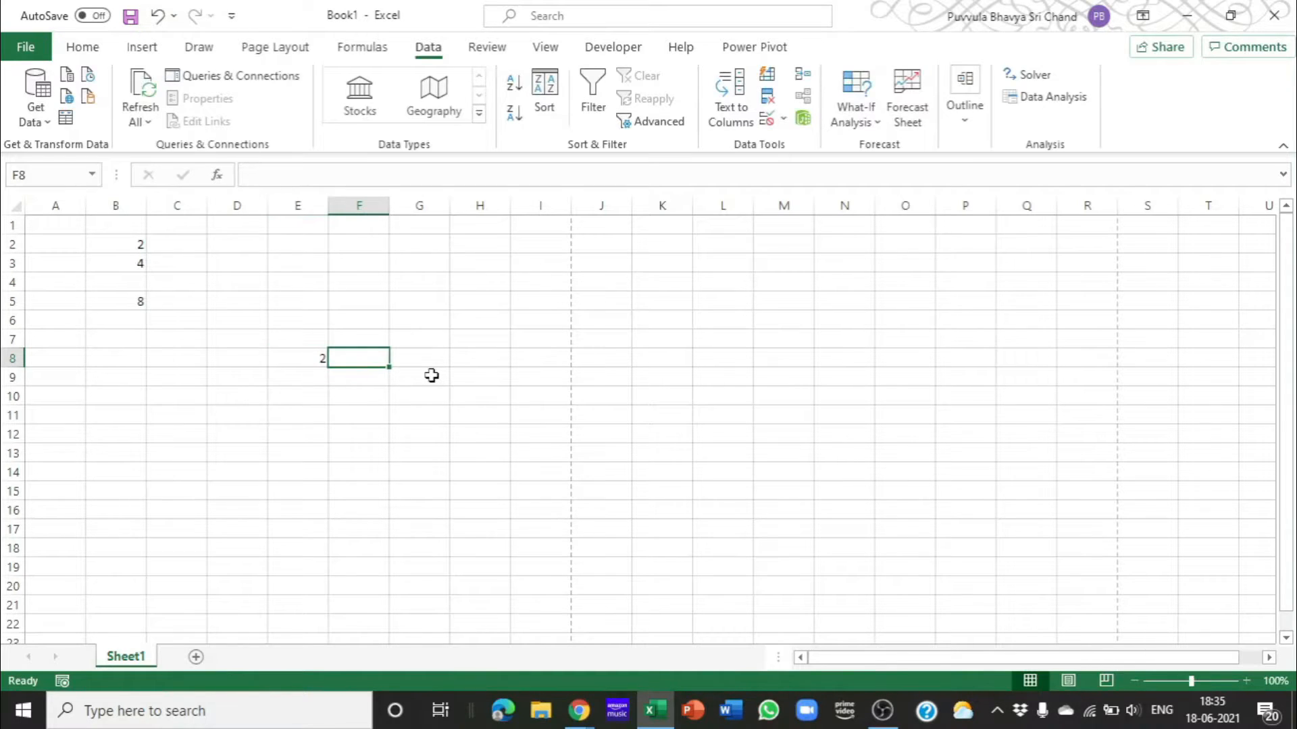
type("4")
key("Tab")
type("6")
key("Tab")
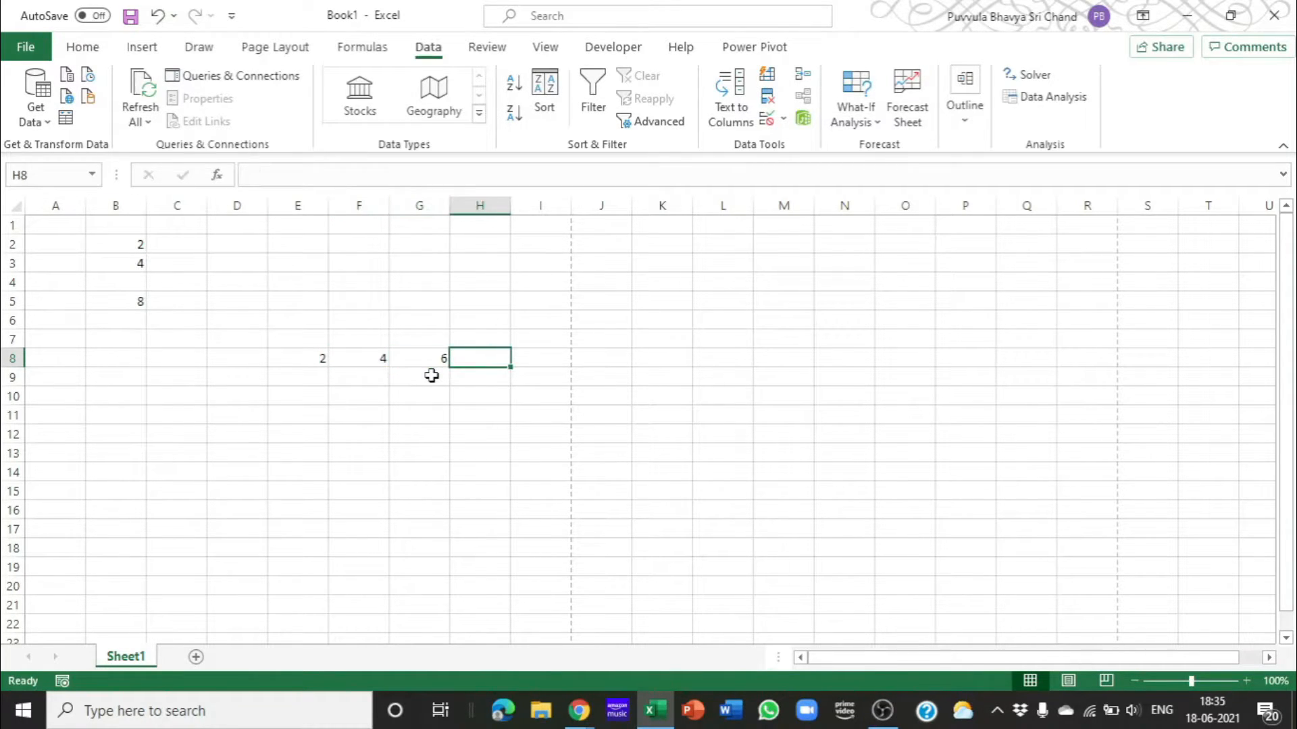
type("8")
key("Tab")
type("10")
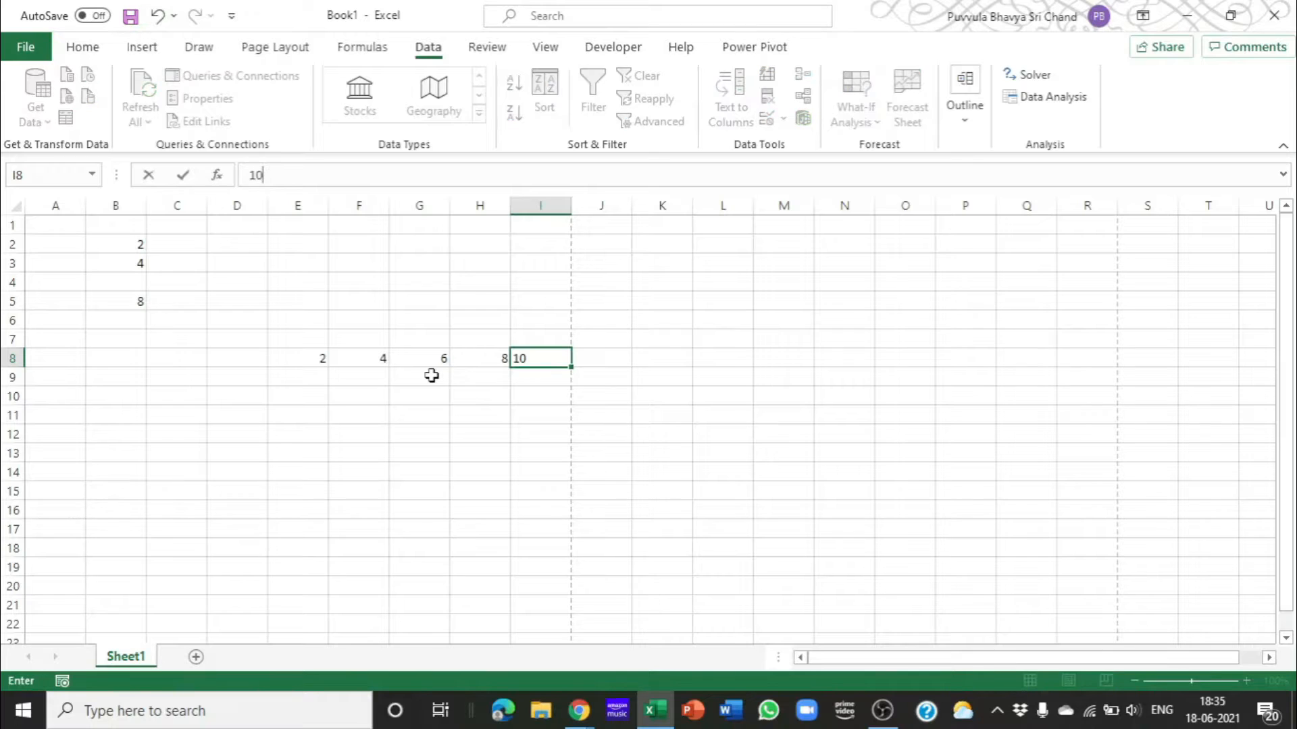
key("Left")
Enter the values 2, 4, 6, 8 and 10 down cells D9 to D13
key("Left")
key("Left")
key("Left")
key("Left")
key("Down")
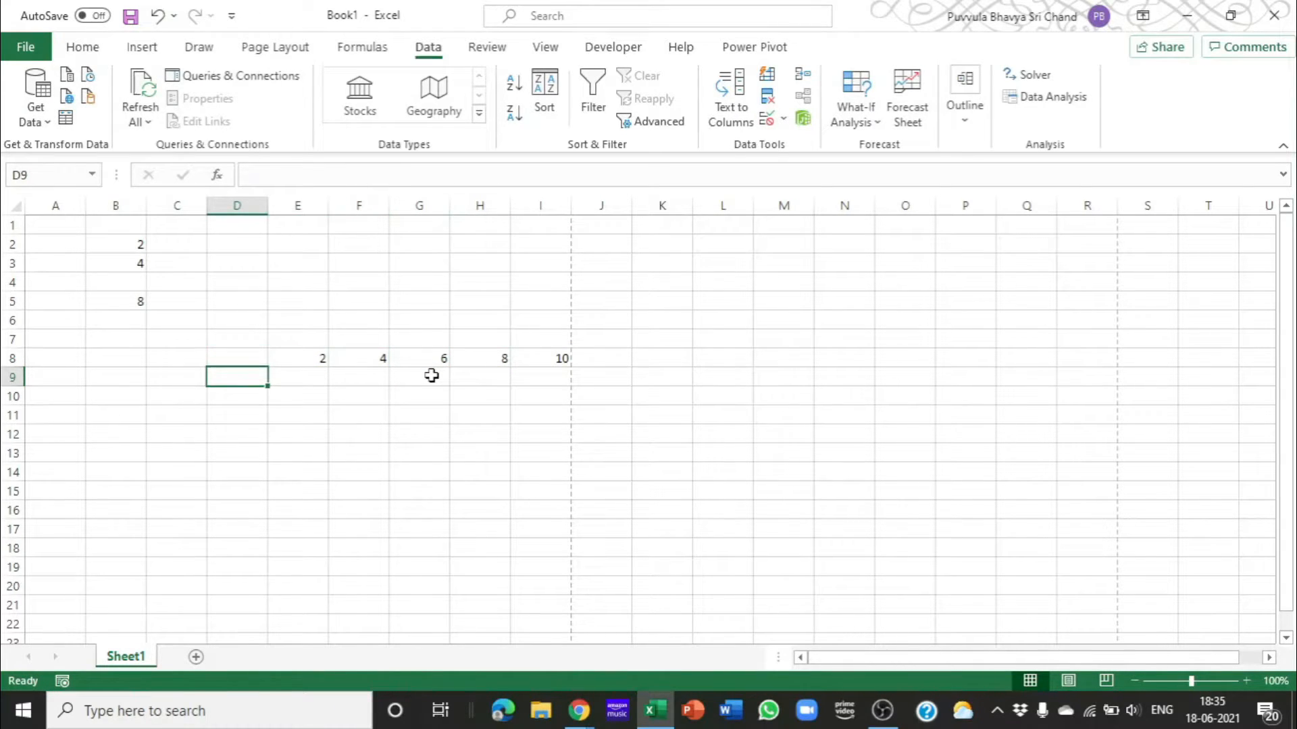
type("1")
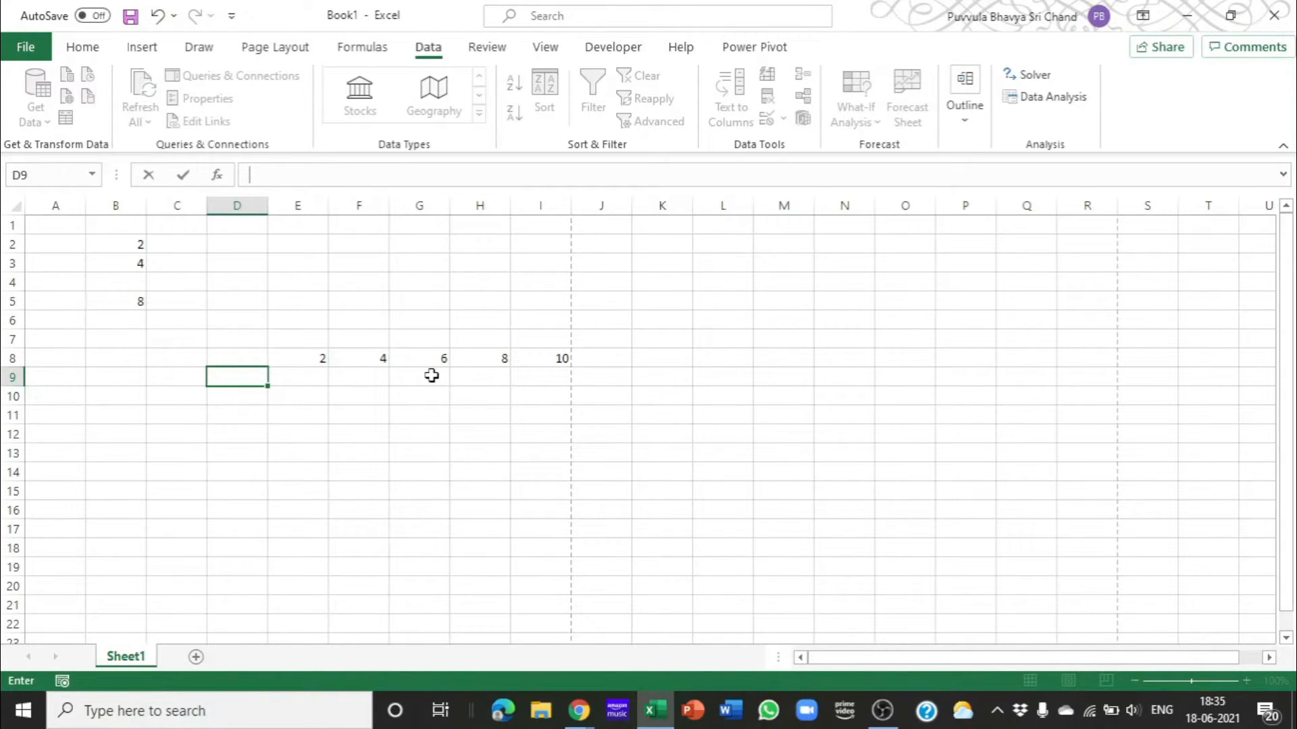
key("Right")
key("Down")
key("Left")
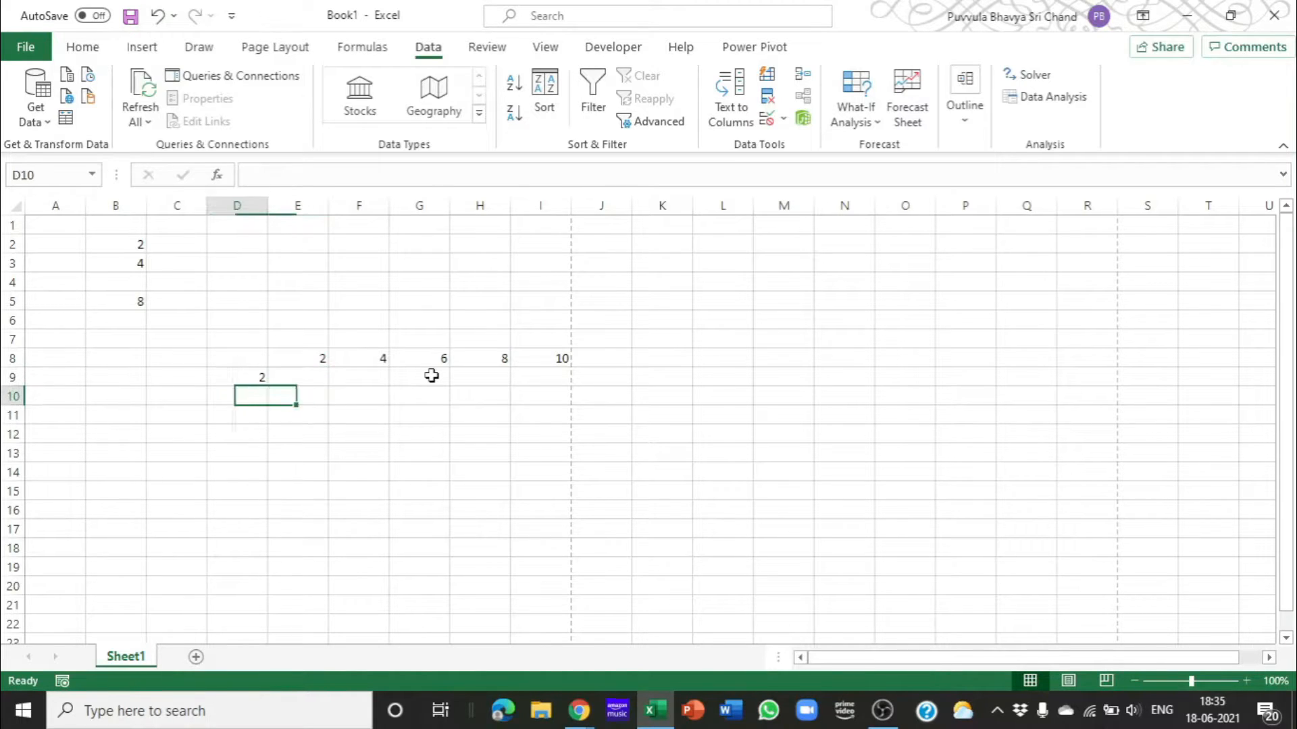
type("4")
key("Return")
type("6")
key("Return")
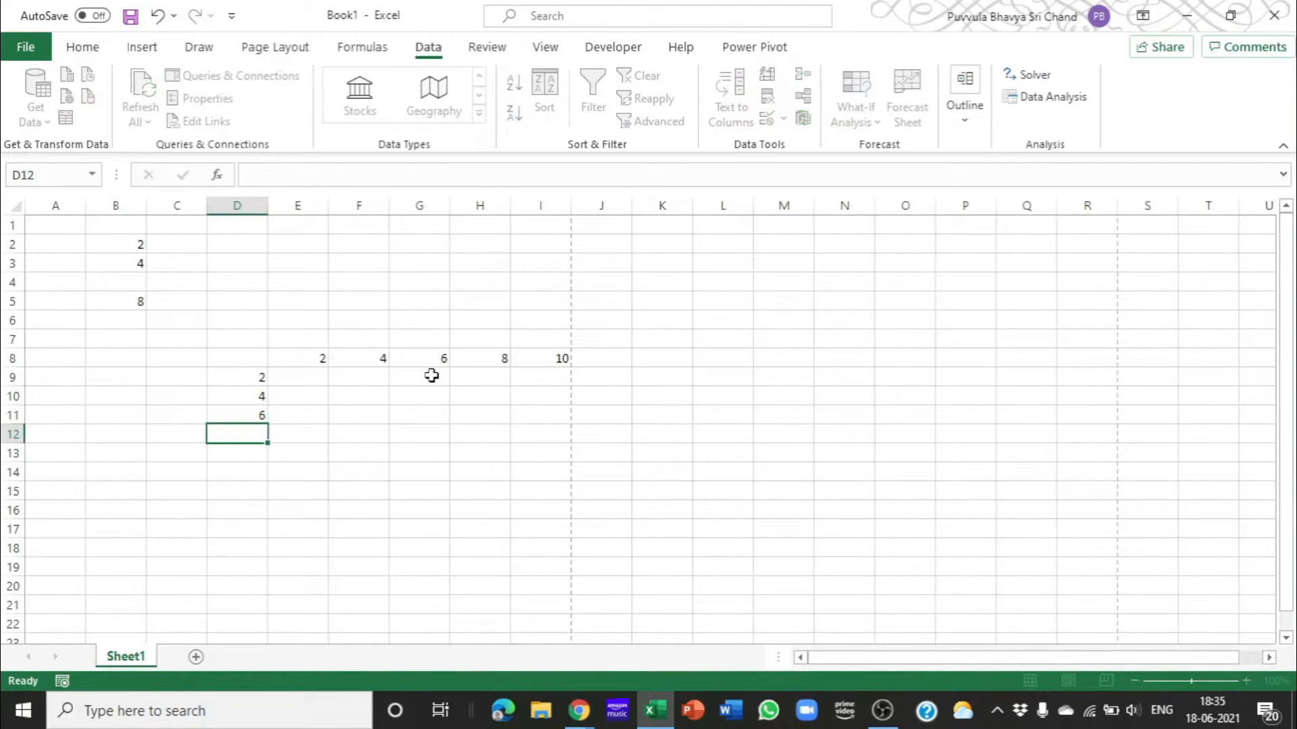
type("8")
key("Return")
type("10")
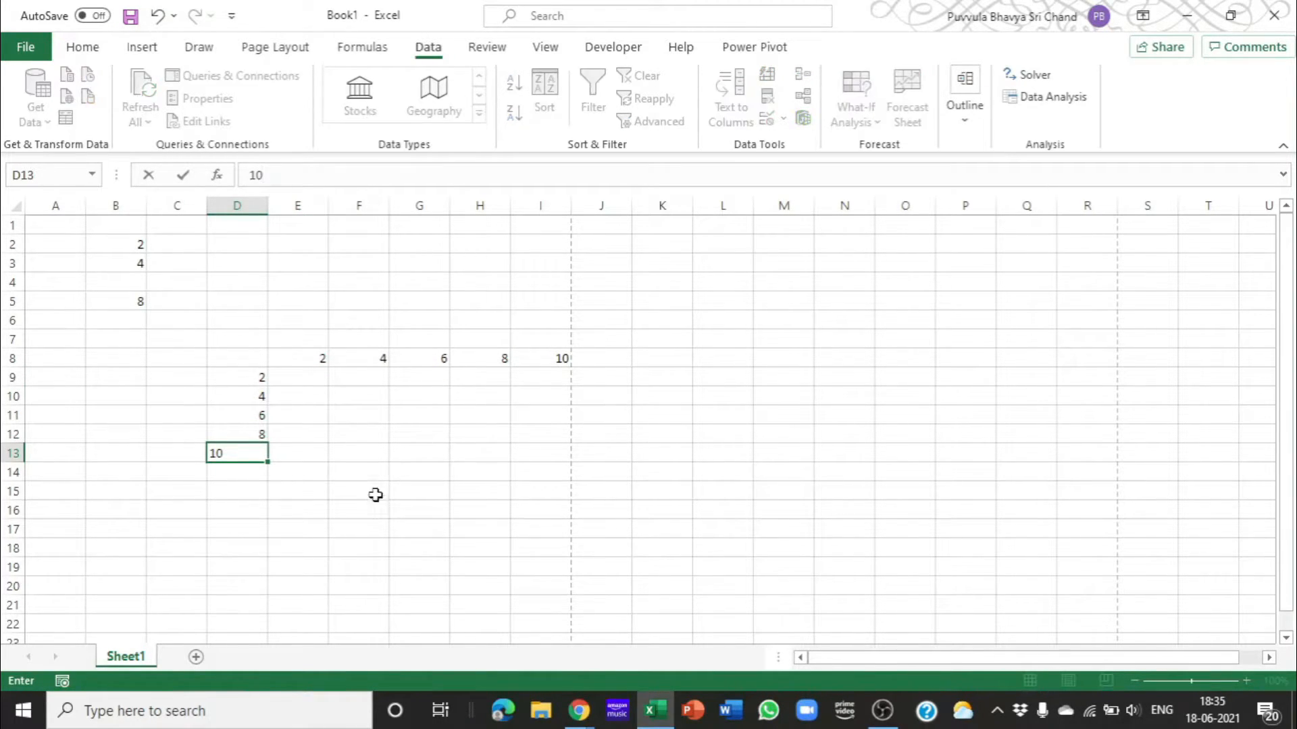
left_click(373, 495)
left_click(254, 347)
left_click(256, 365)
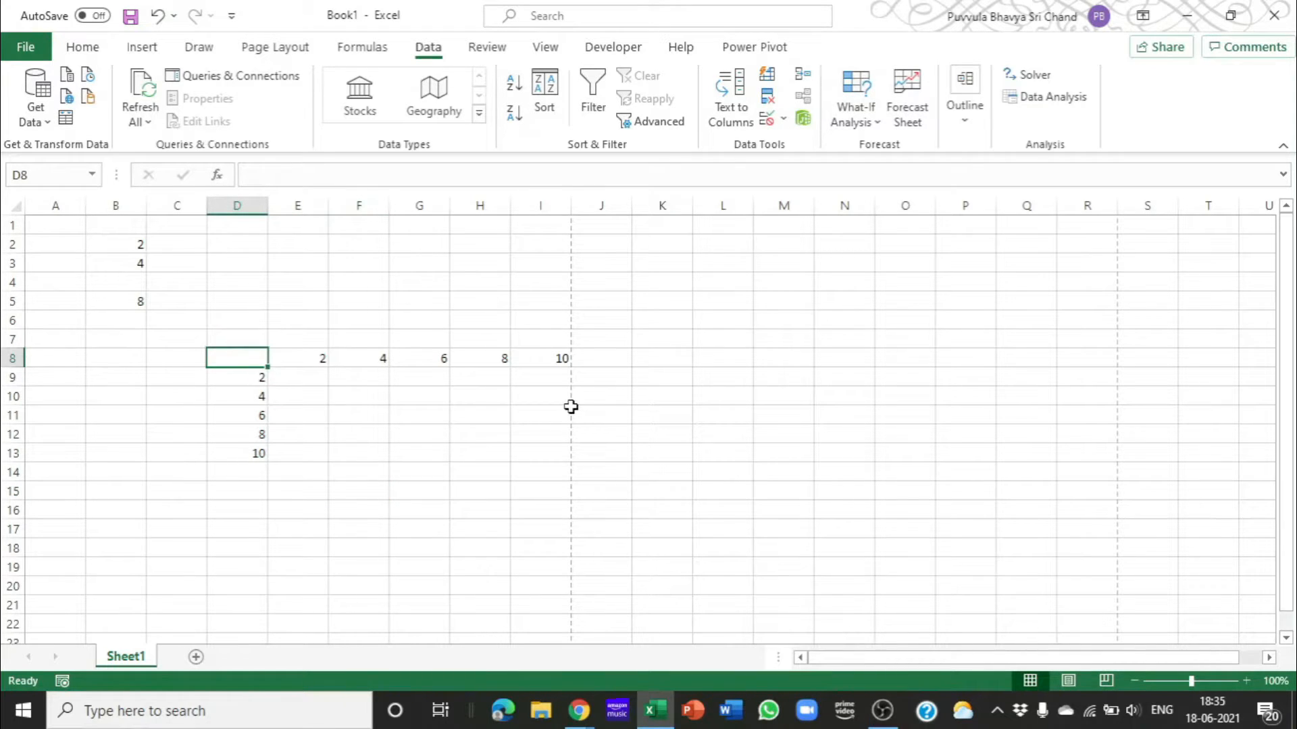
type("=")
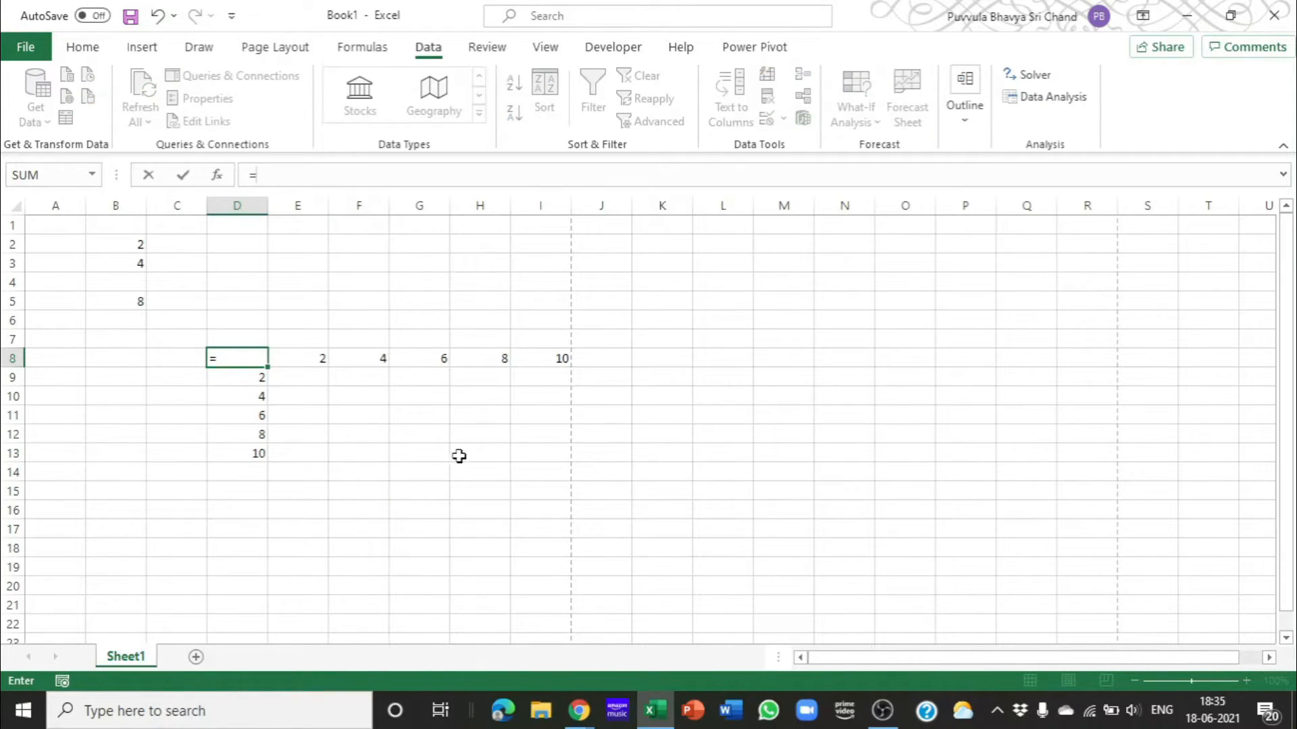
key("BackSpace")
left_click(297, 529)
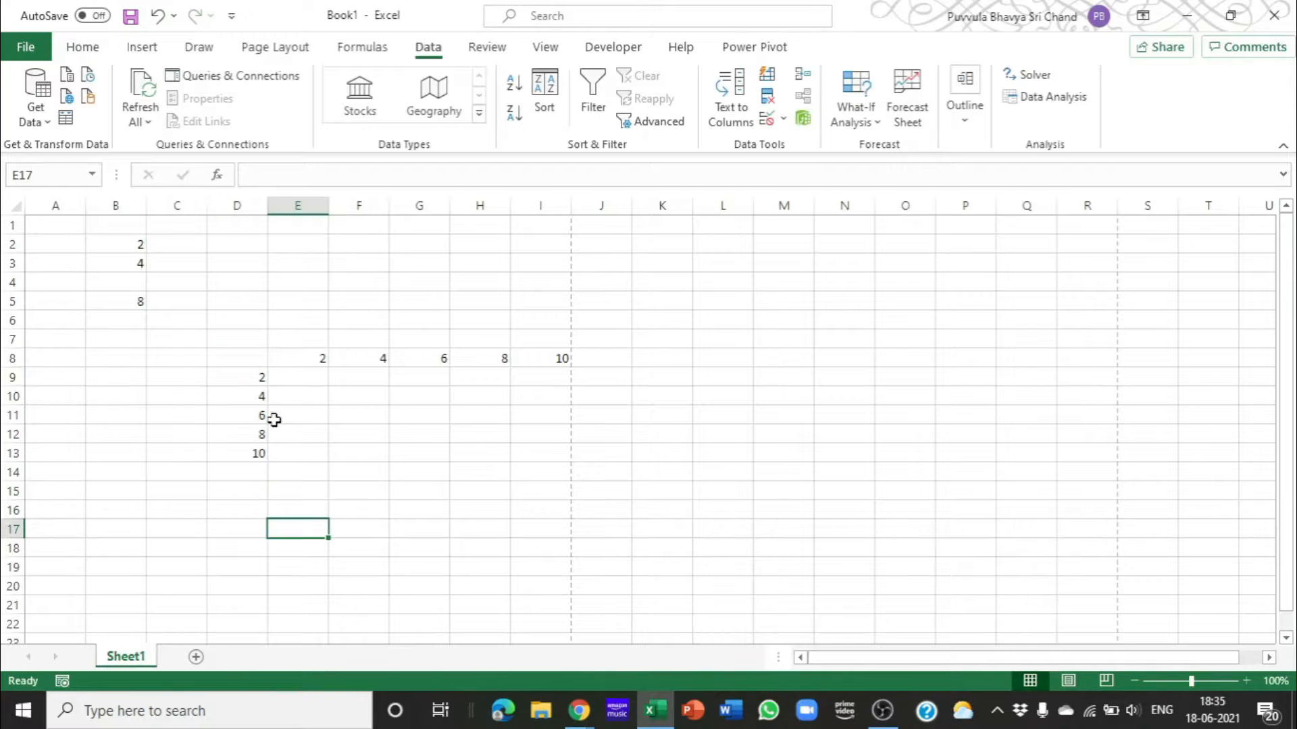
Link corner cell D8 to the product cell with the formula =B5
left_click(230, 360)
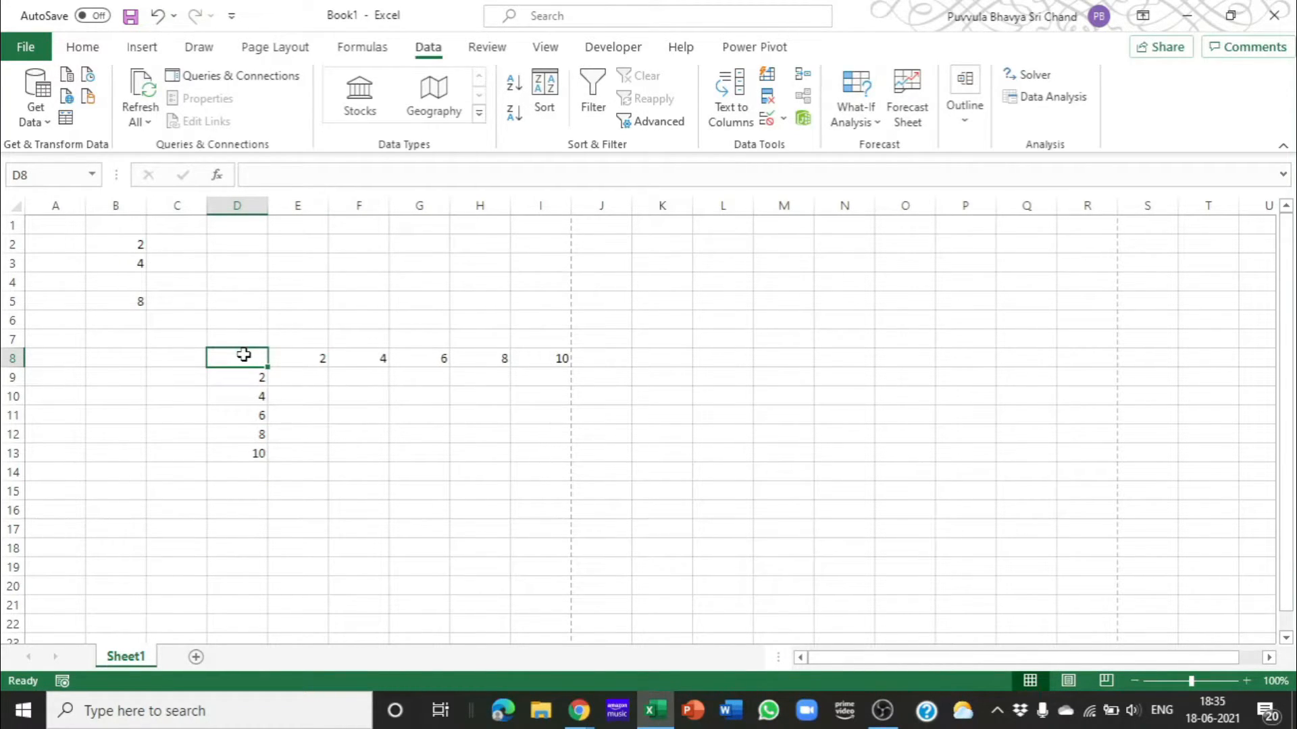
type("=")
left_click(138, 301)
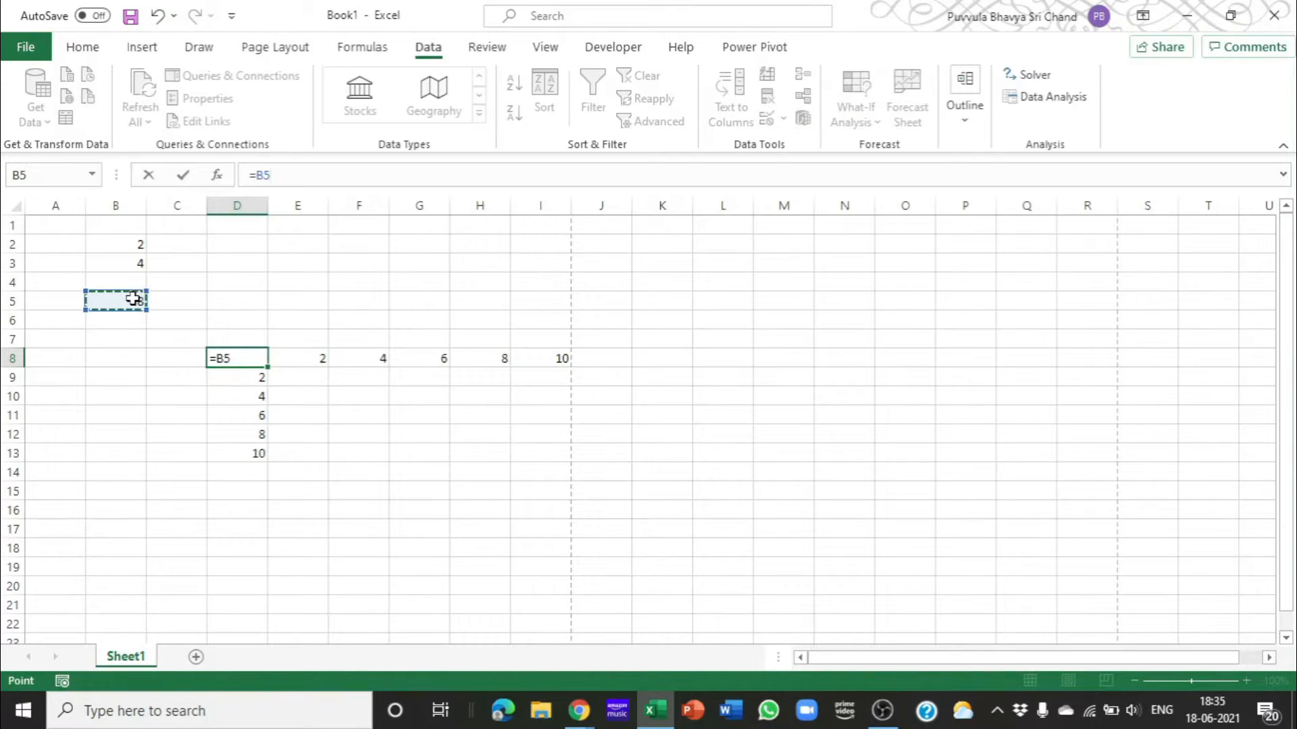
key("Return")
left_click(253, 354)
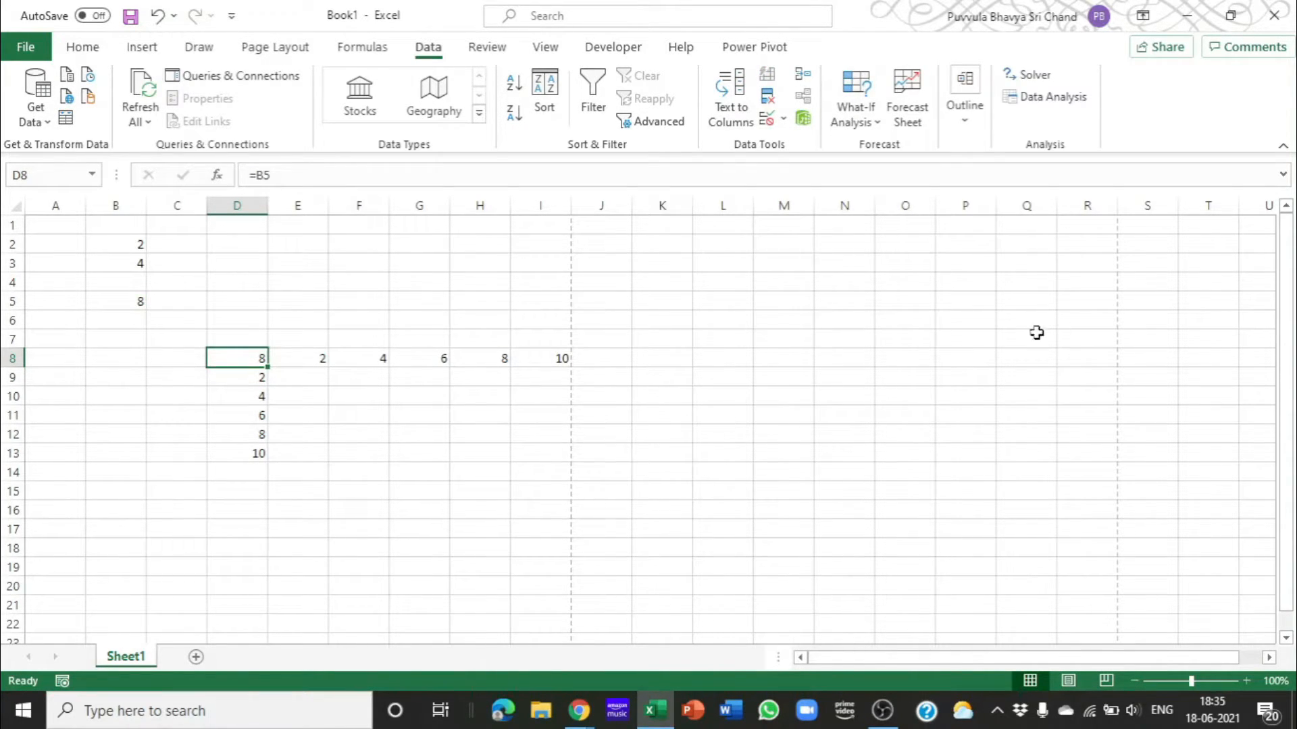
Create a What-If data table over D8:I13 with B2 as row input cell and B3 as column input cell
left_click_drag(261, 361, 549, 454)
left_click(854, 114)
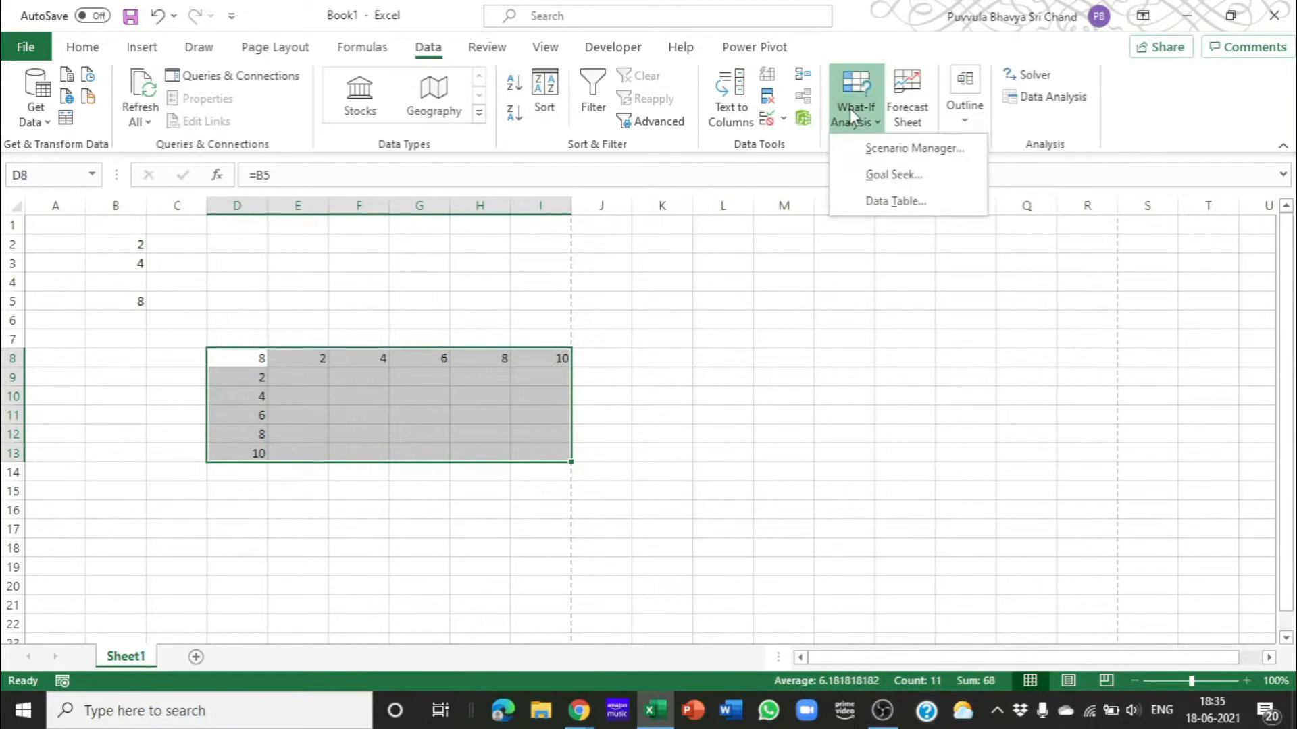
left_click(880, 202)
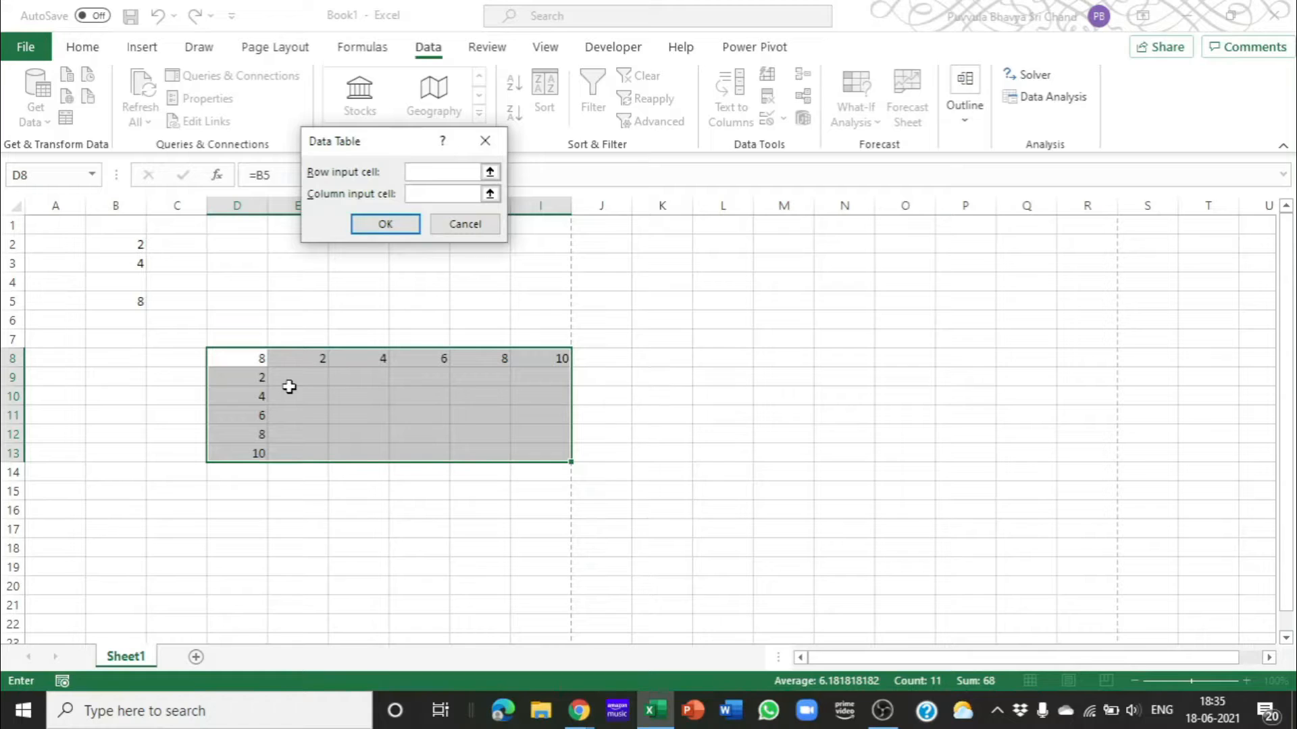
left_click(110, 244)
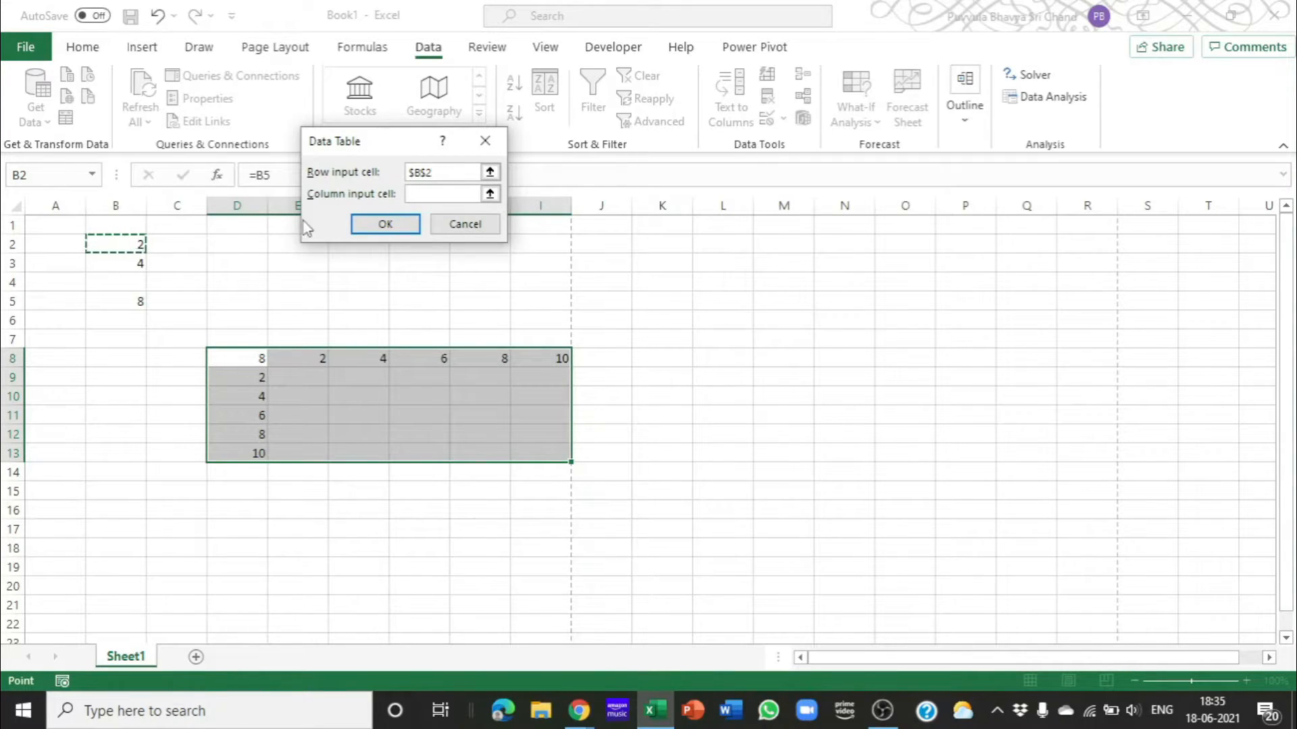
left_click(445, 196)
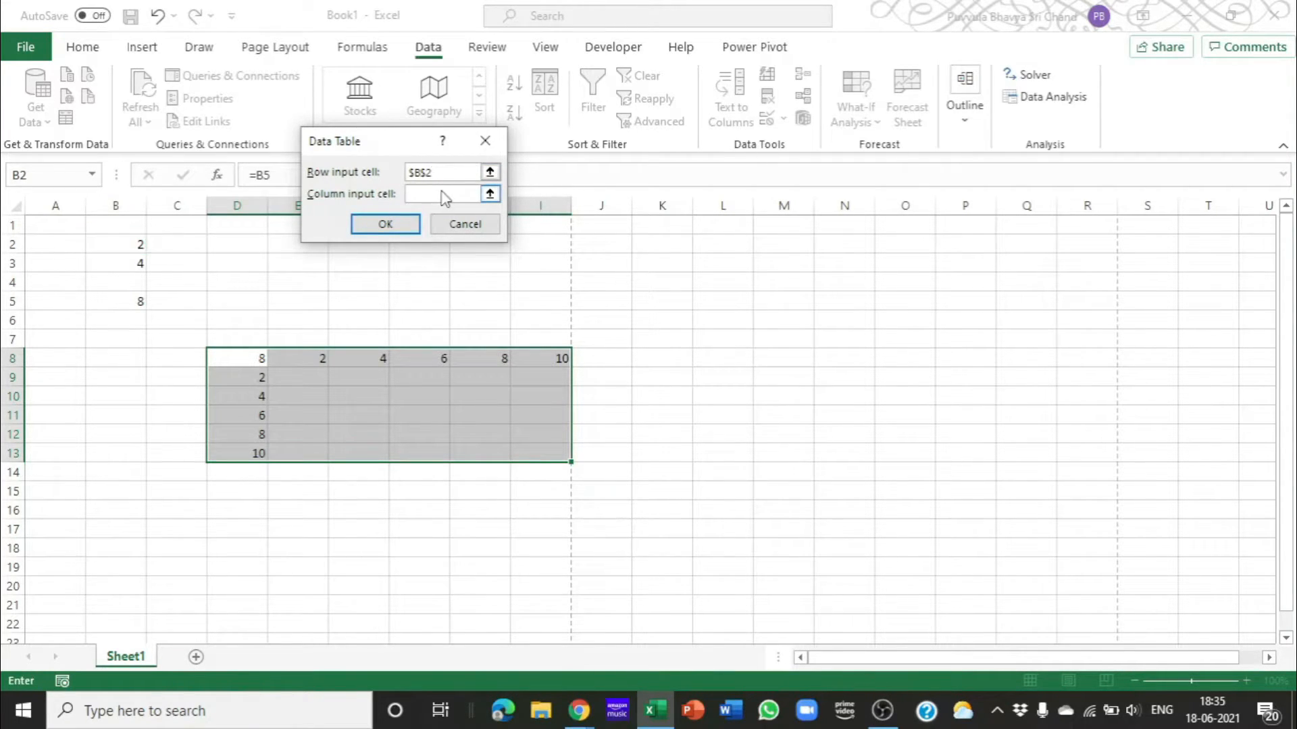
left_click(132, 264)
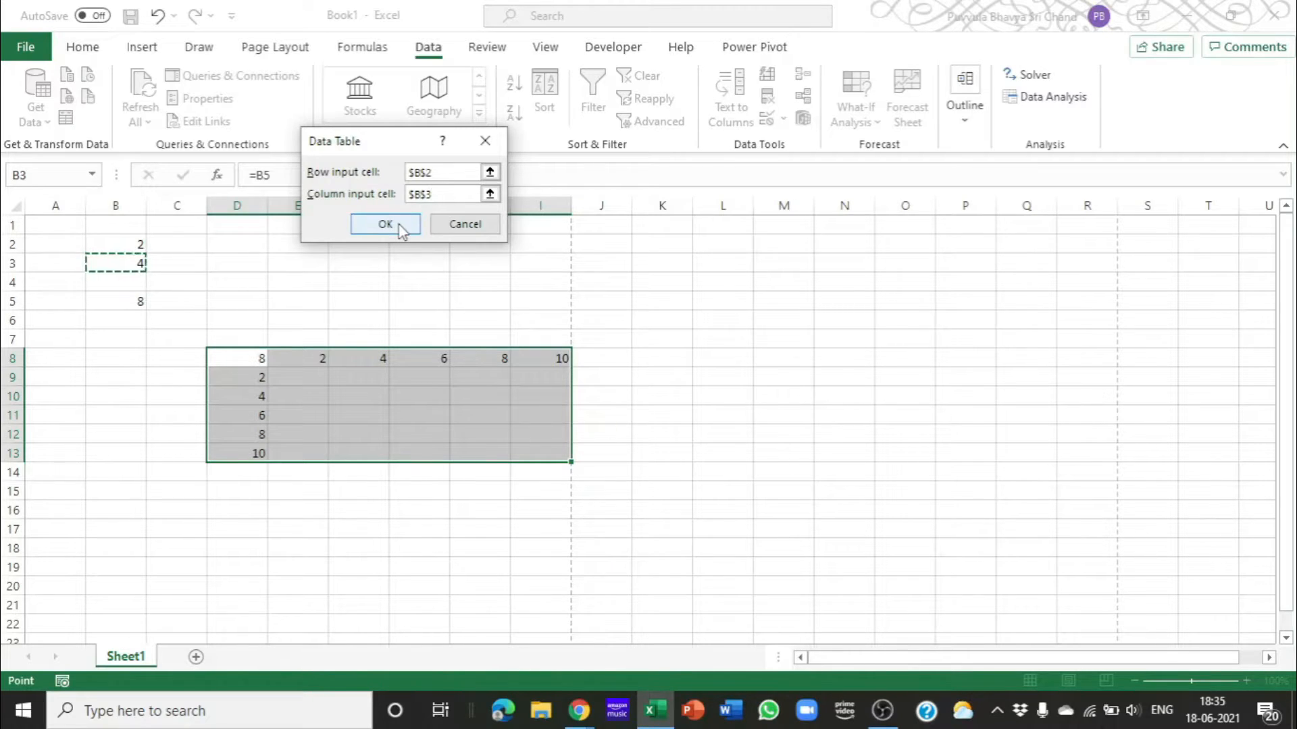
left_click(399, 224)
left_click(398, 509)
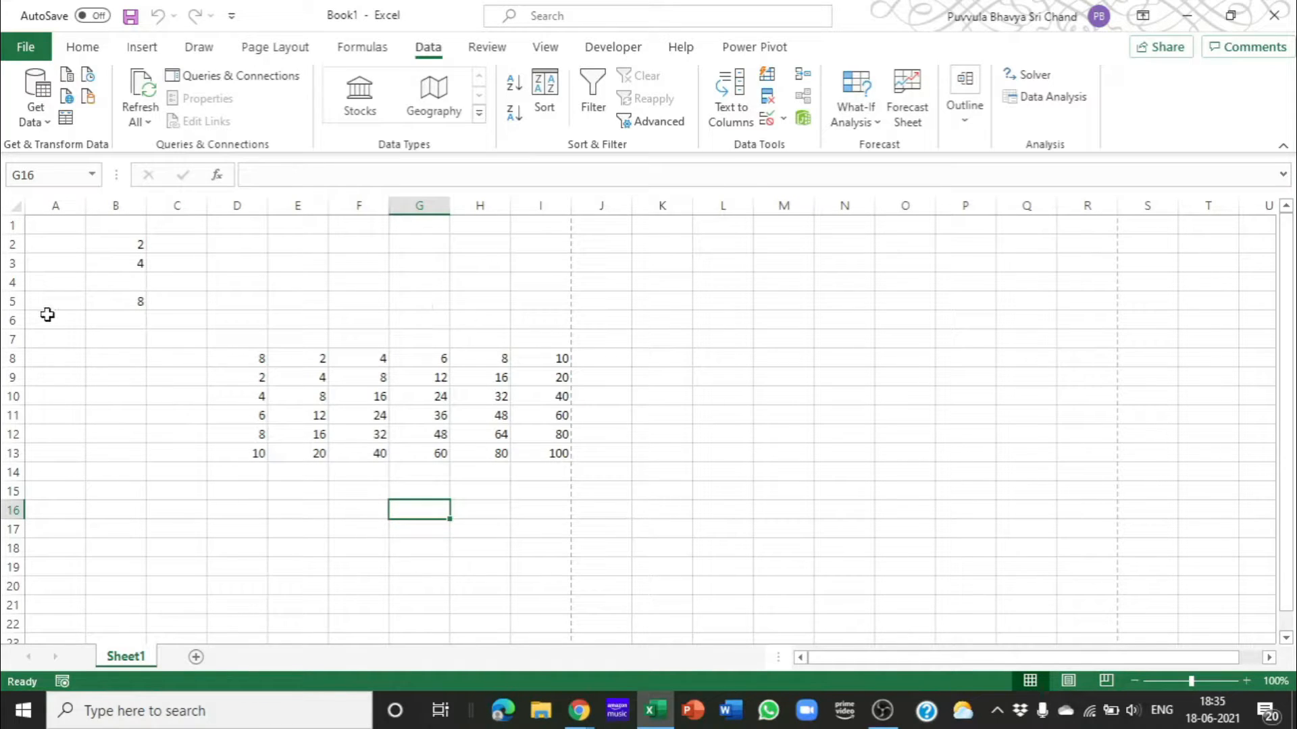
Change the formula in cell B5 to =B2+B3
left_click(123, 301)
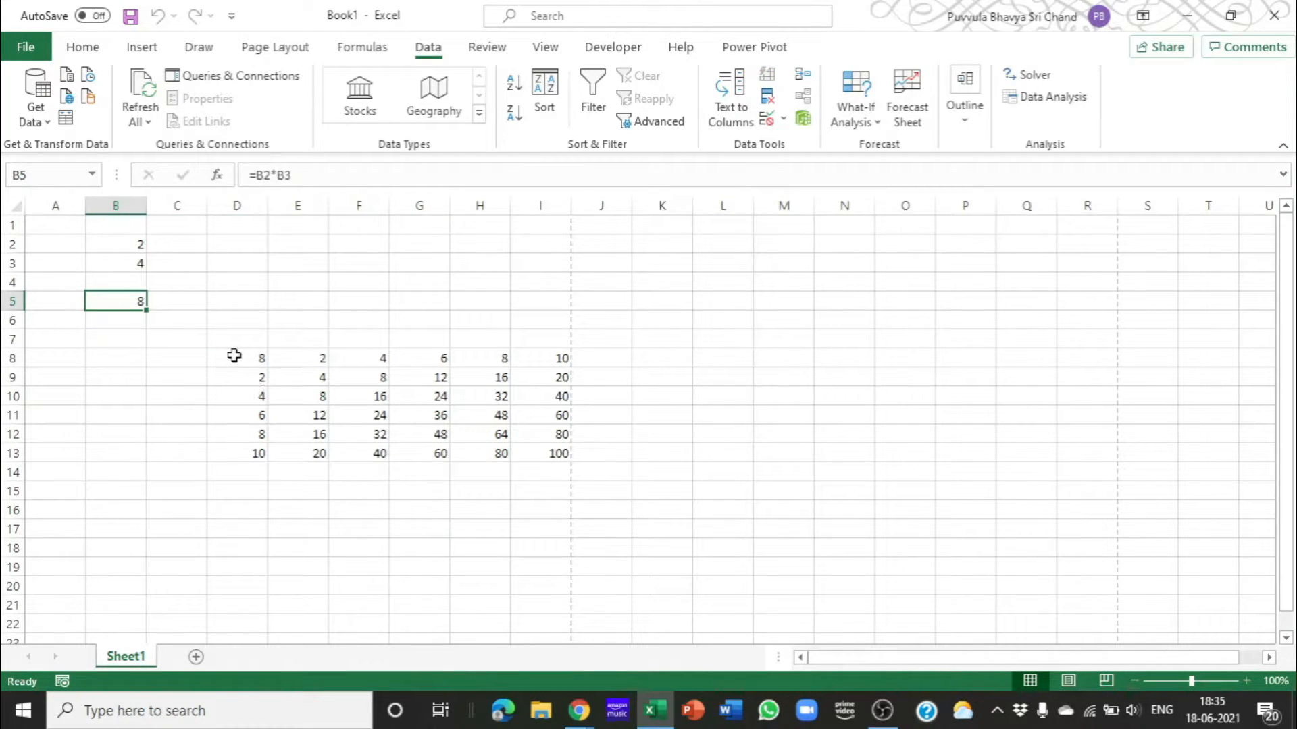
left_click(274, 175)
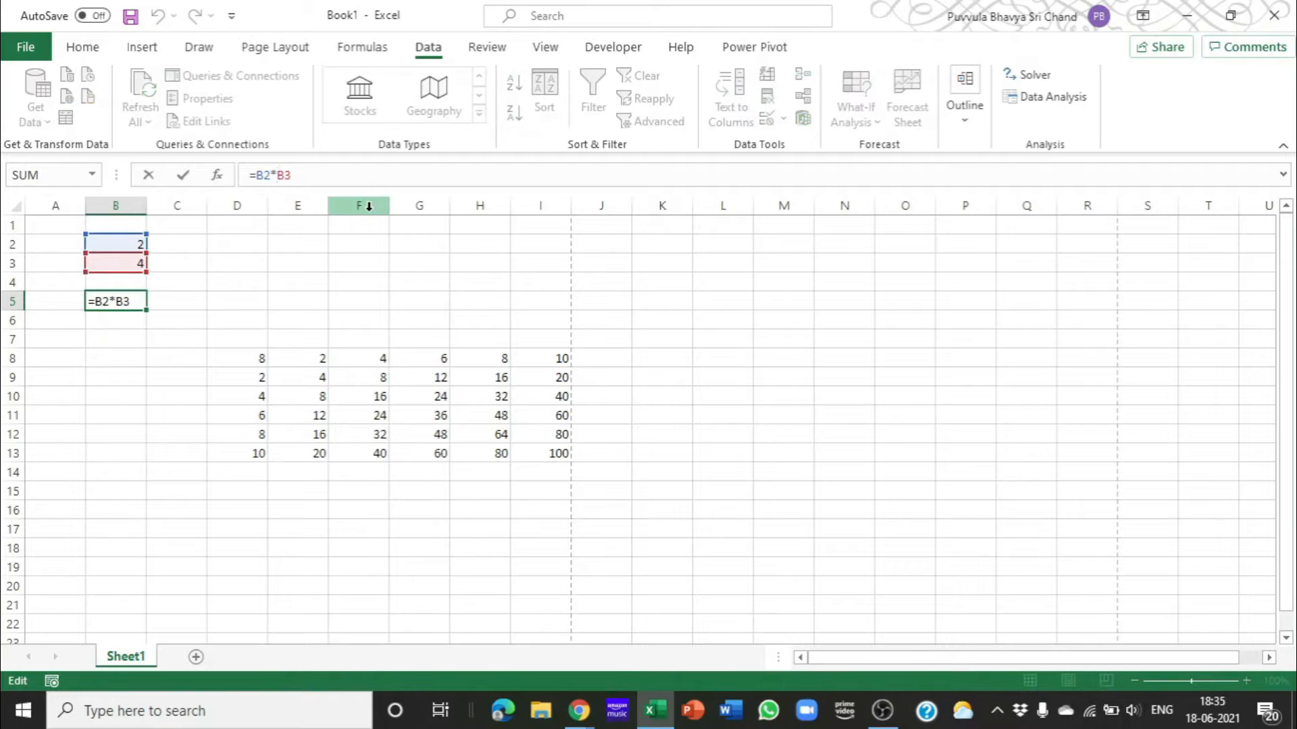
key("BackSpace")
type("+")
key("Return")
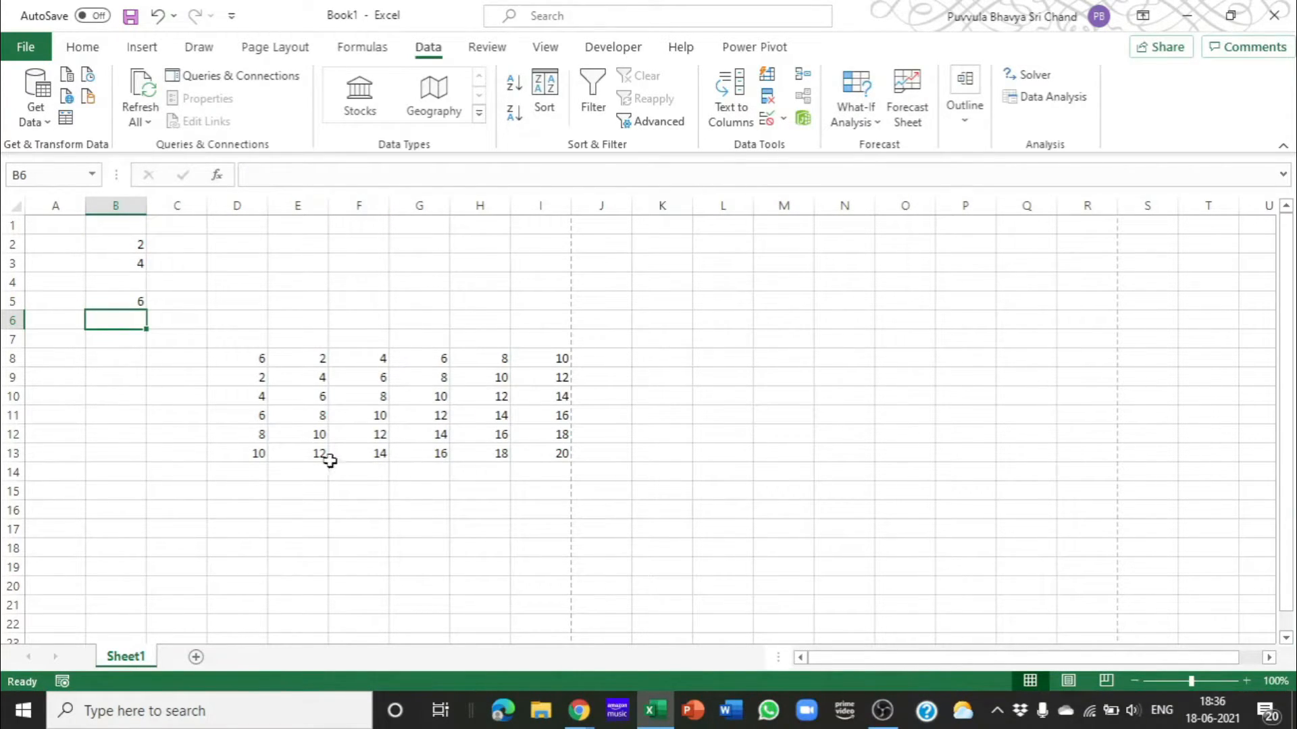
Replace the formula in cell B5 with the division =B3/B2
left_click(113, 300)
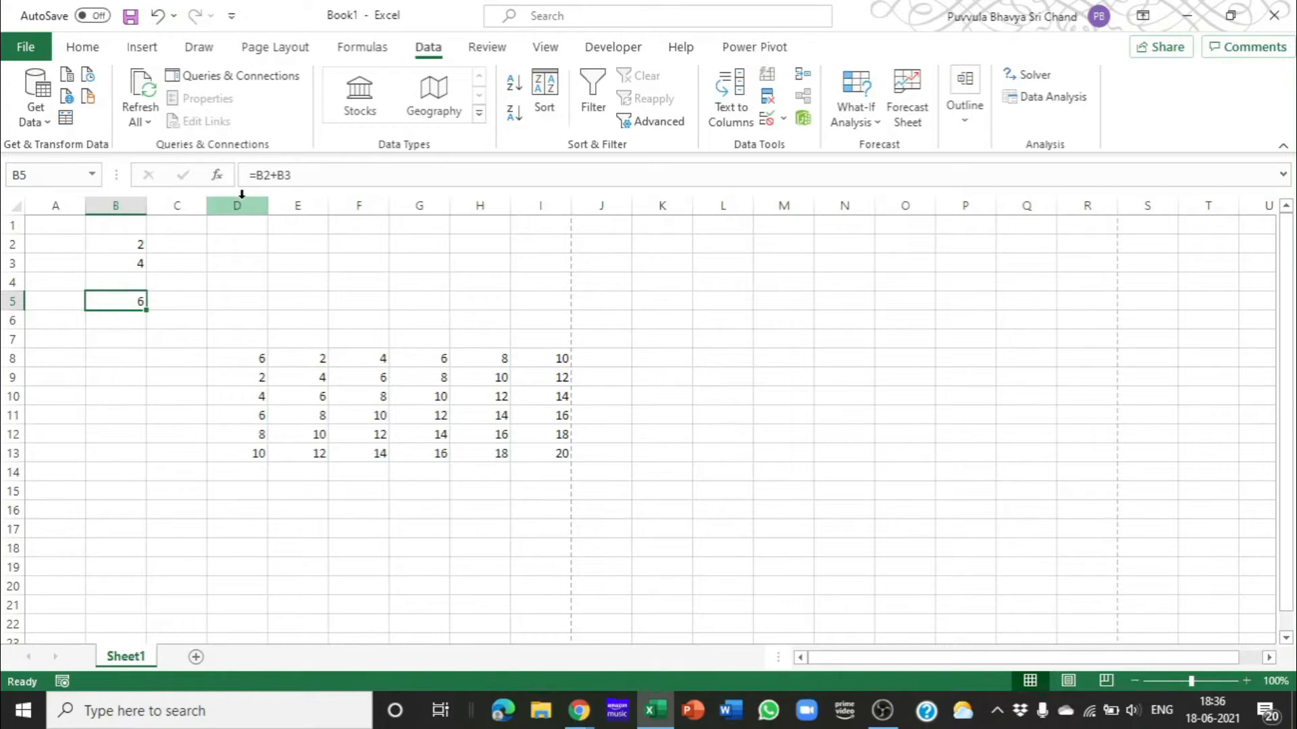
left_click_drag(331, 181, 255, 176)
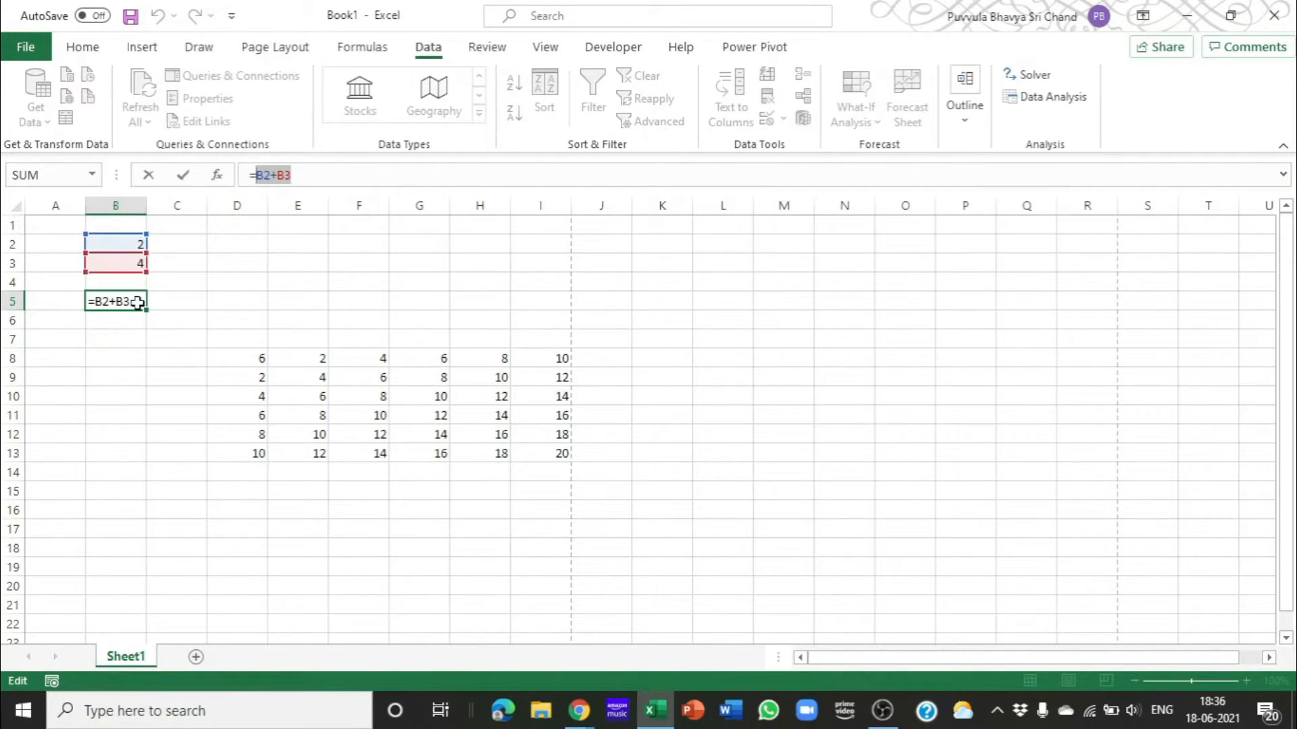
left_click(124, 265)
type("/")
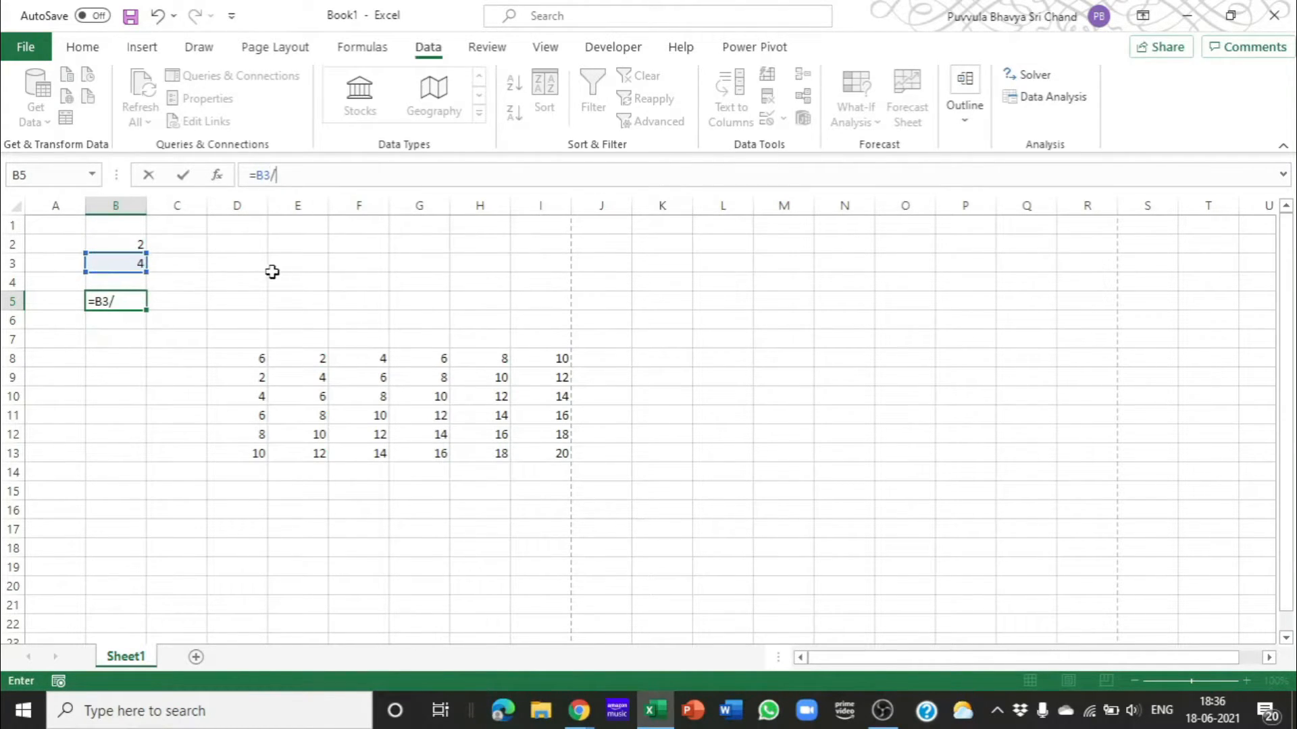
left_click(127, 245)
key("Return")
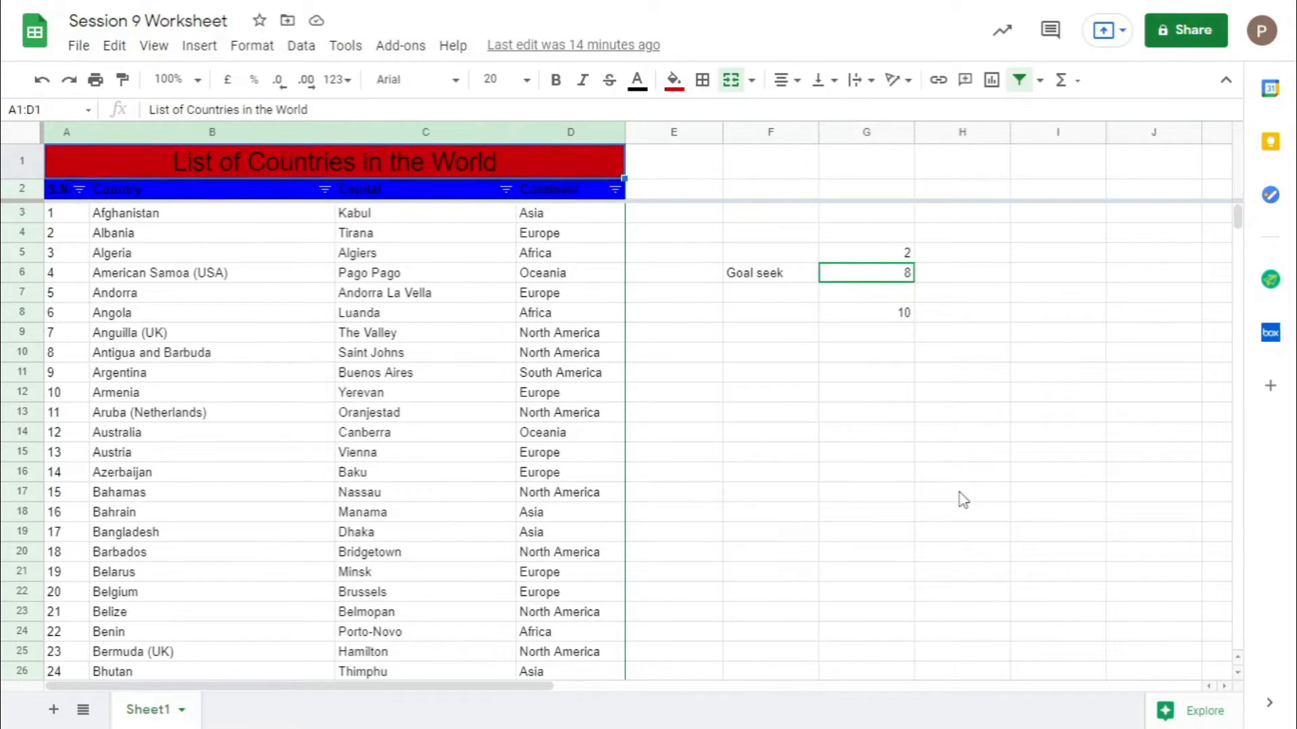
Open the Goal Seek add-on and set its target cell to G8, the cell holding the sum formula
left_click(392, 47)
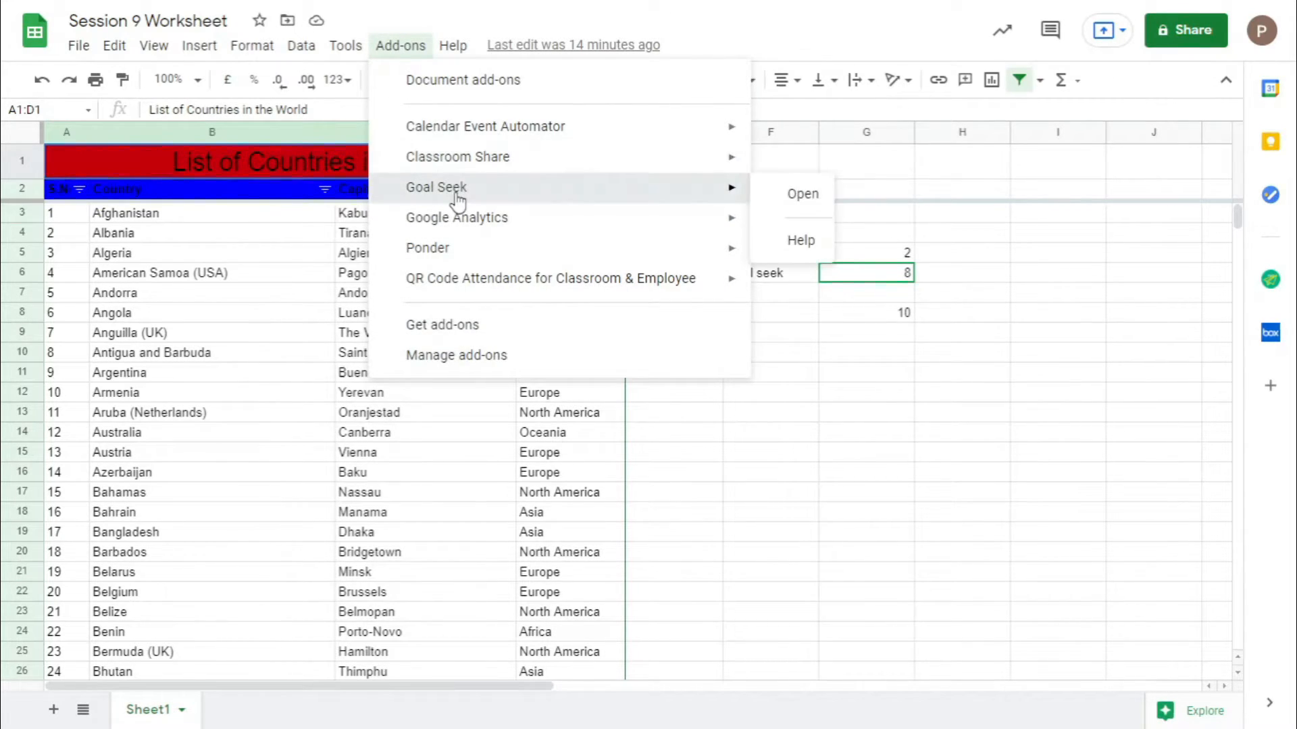
left_click(787, 195)
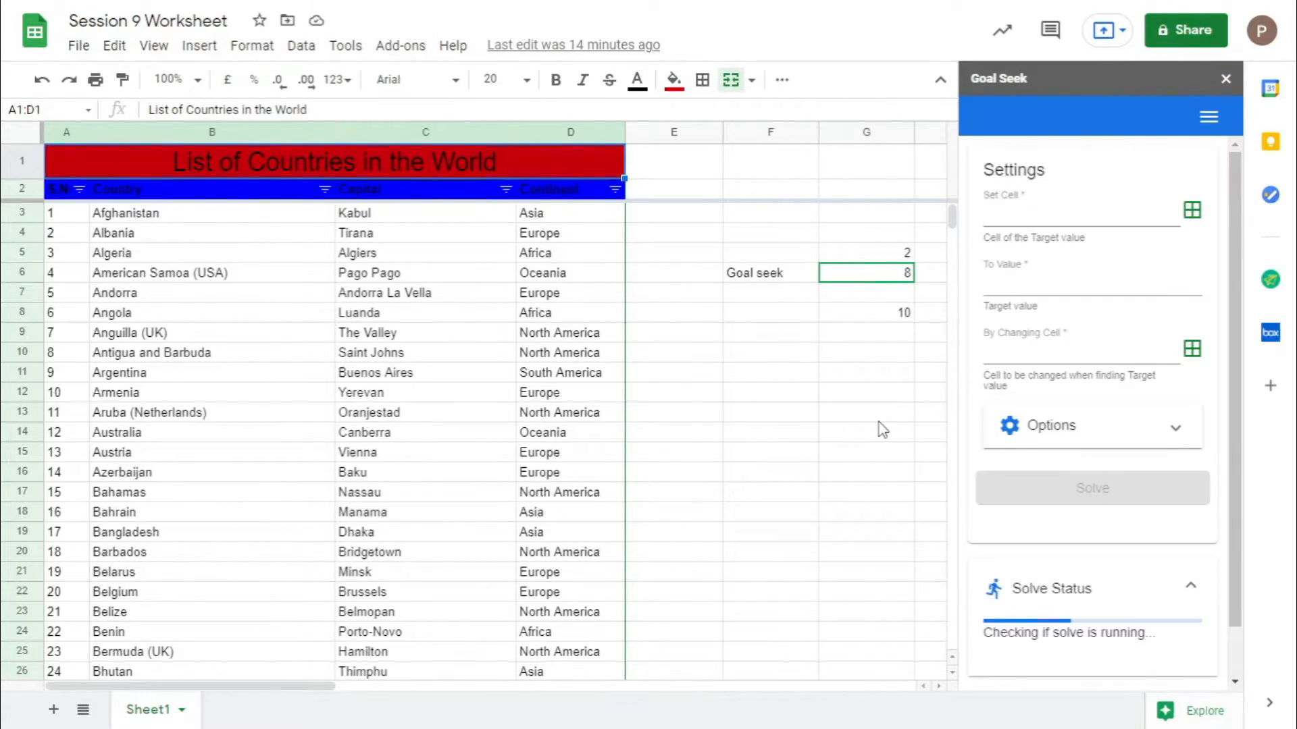
left_click(1051, 208)
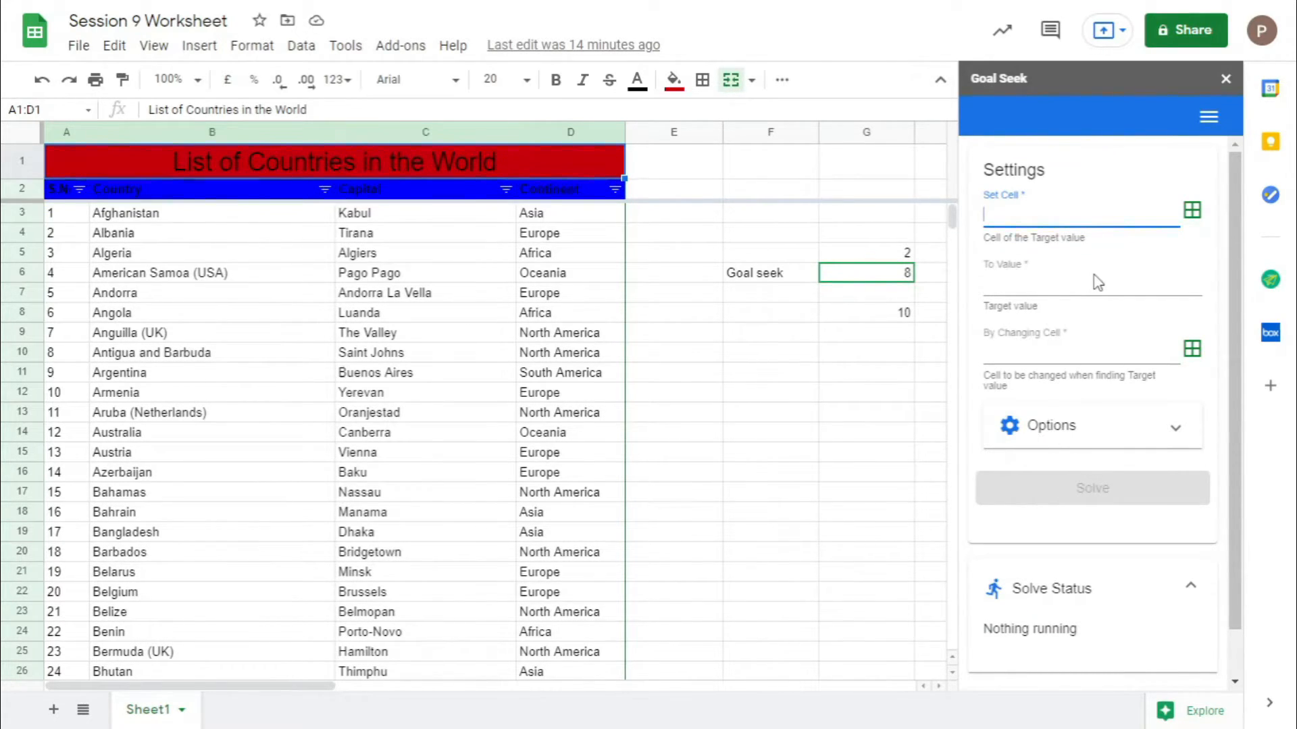
left_click(905, 277)
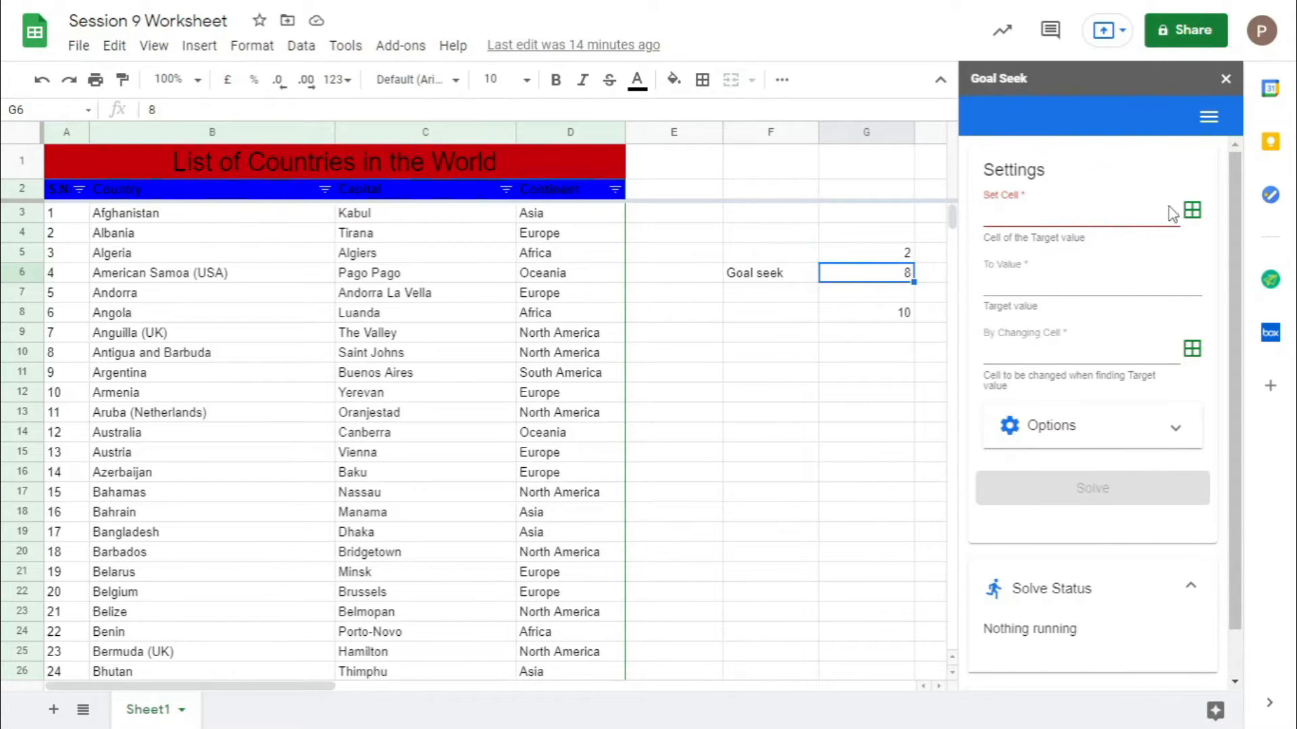
left_click(1192, 210)
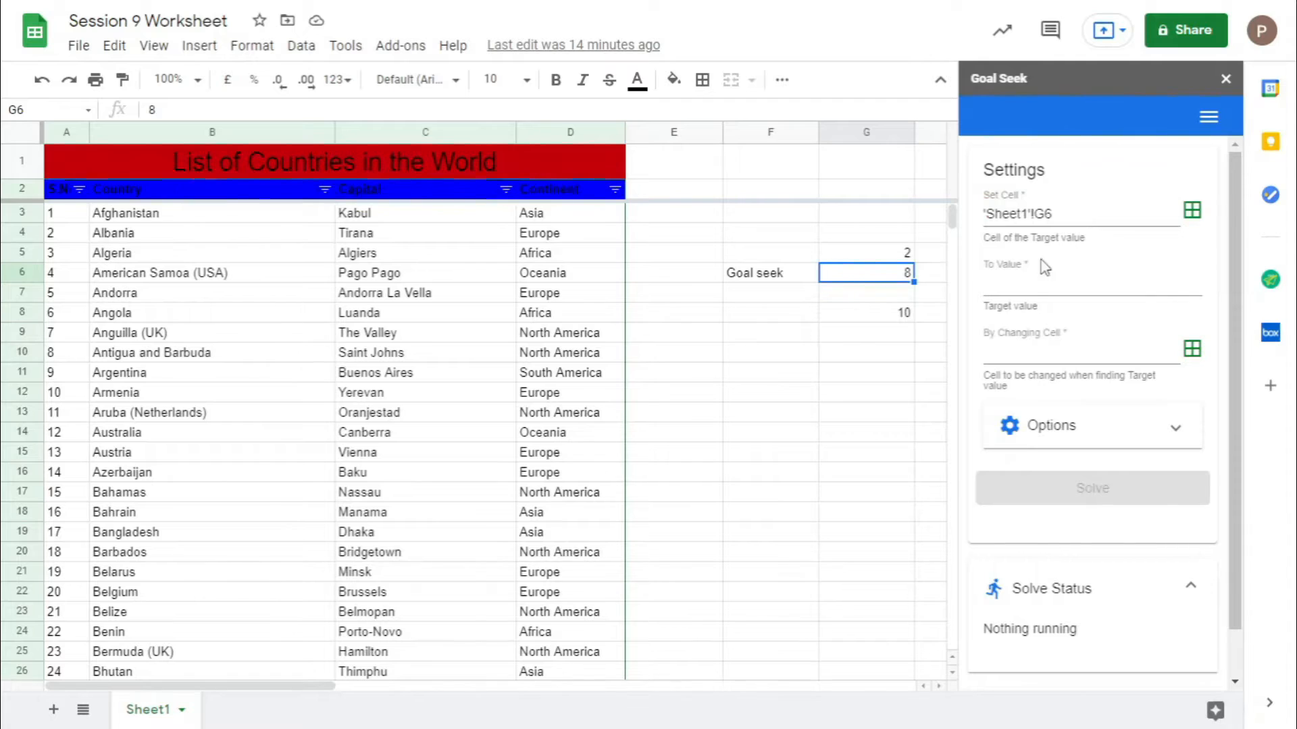
left_click(905, 314)
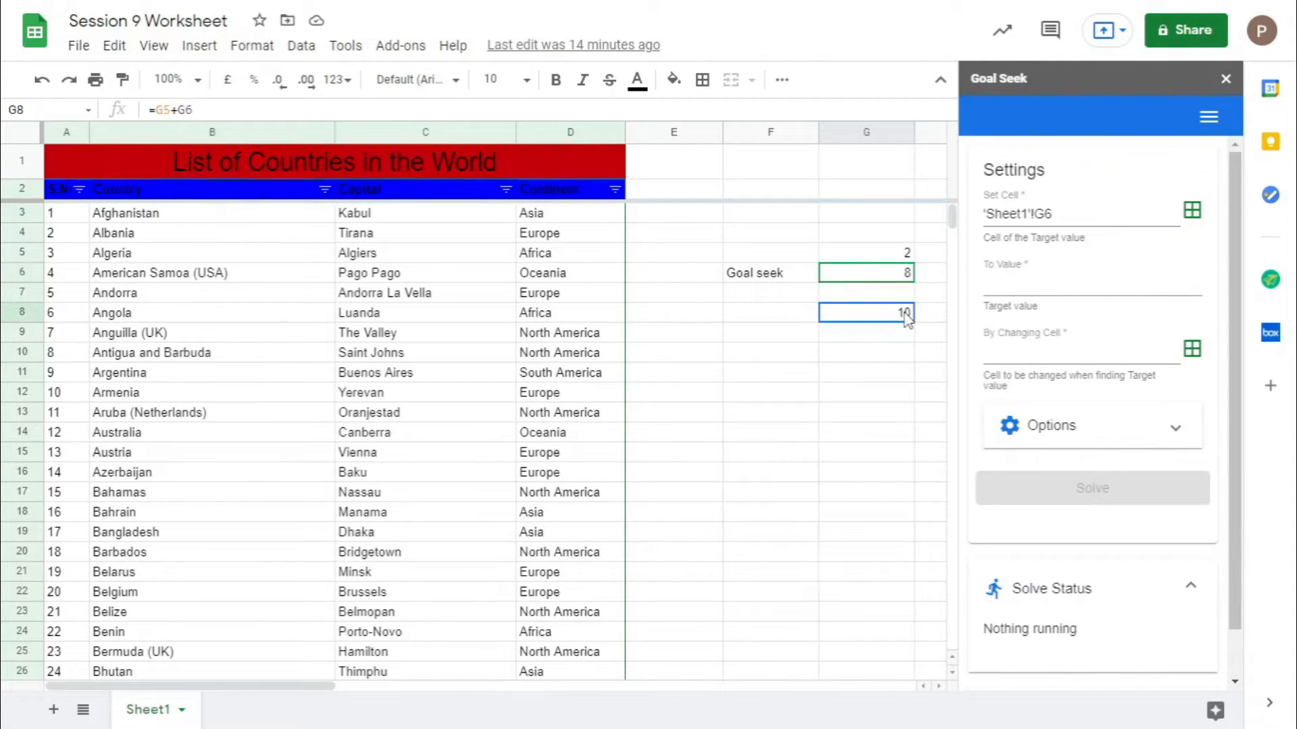
left_click(1191, 221)
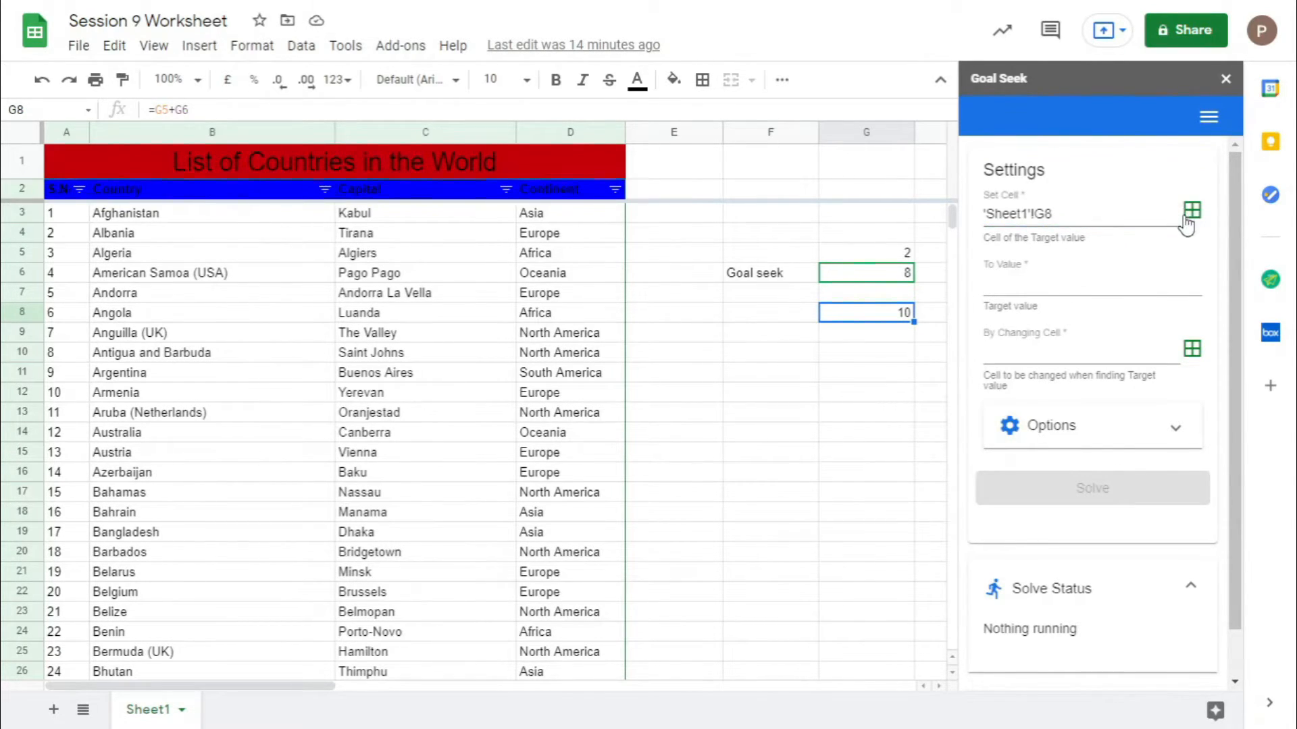
Solve the goal seek for a target value of 15 by changing cell G6, and close the add-on
left_click(1051, 283)
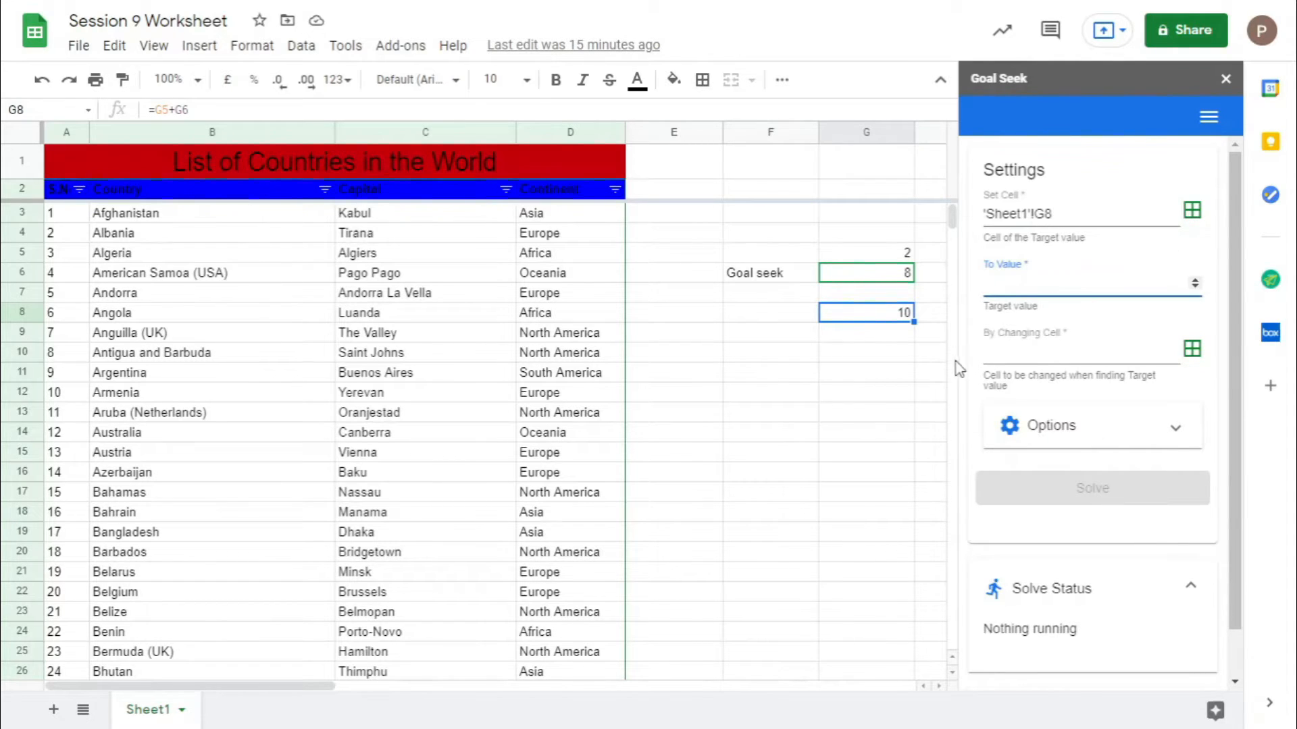
left_click(1008, 349)
left_click(870, 275)
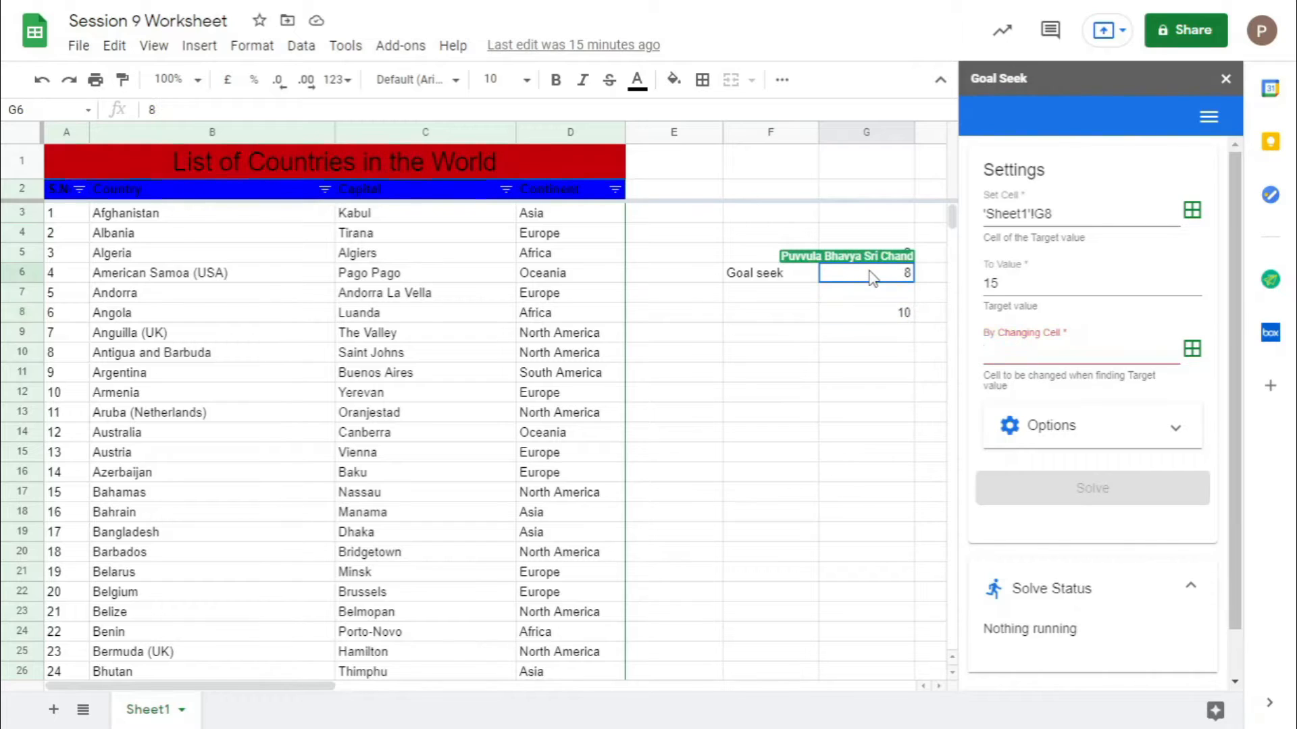
left_click(1192, 349)
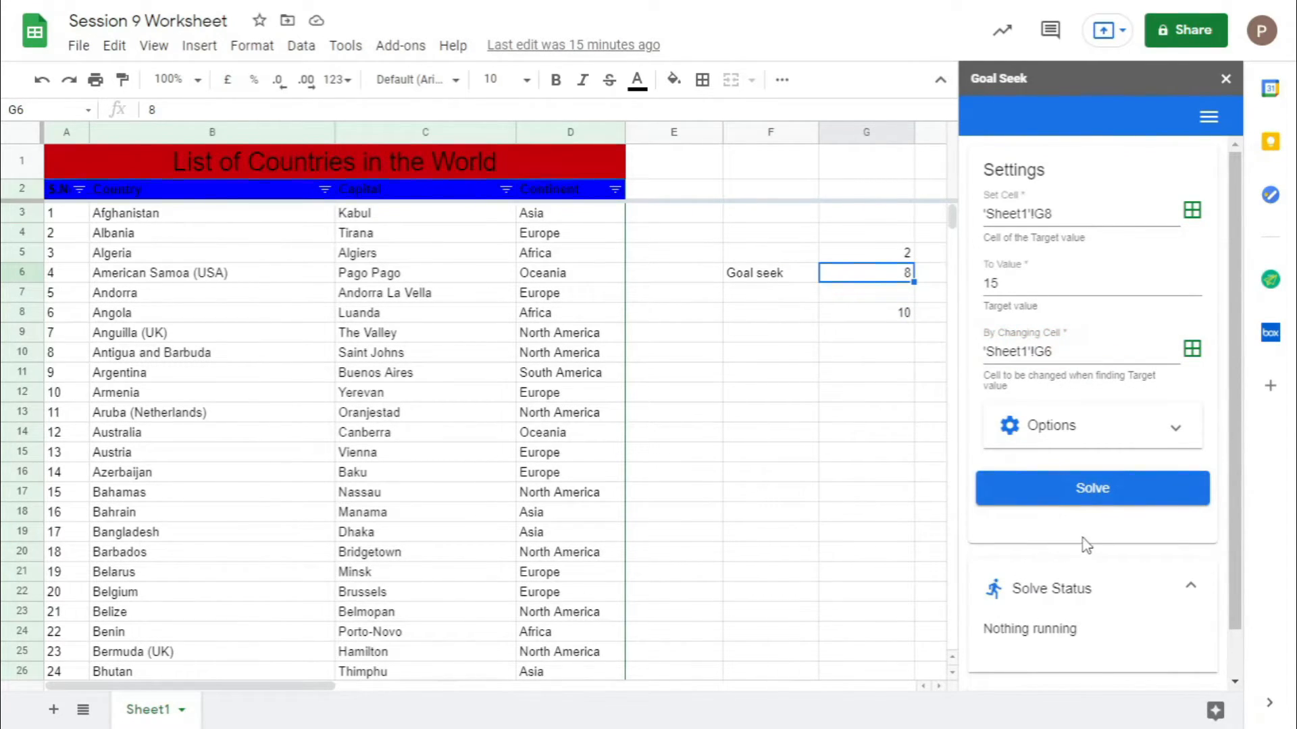
left_click(1078, 500)
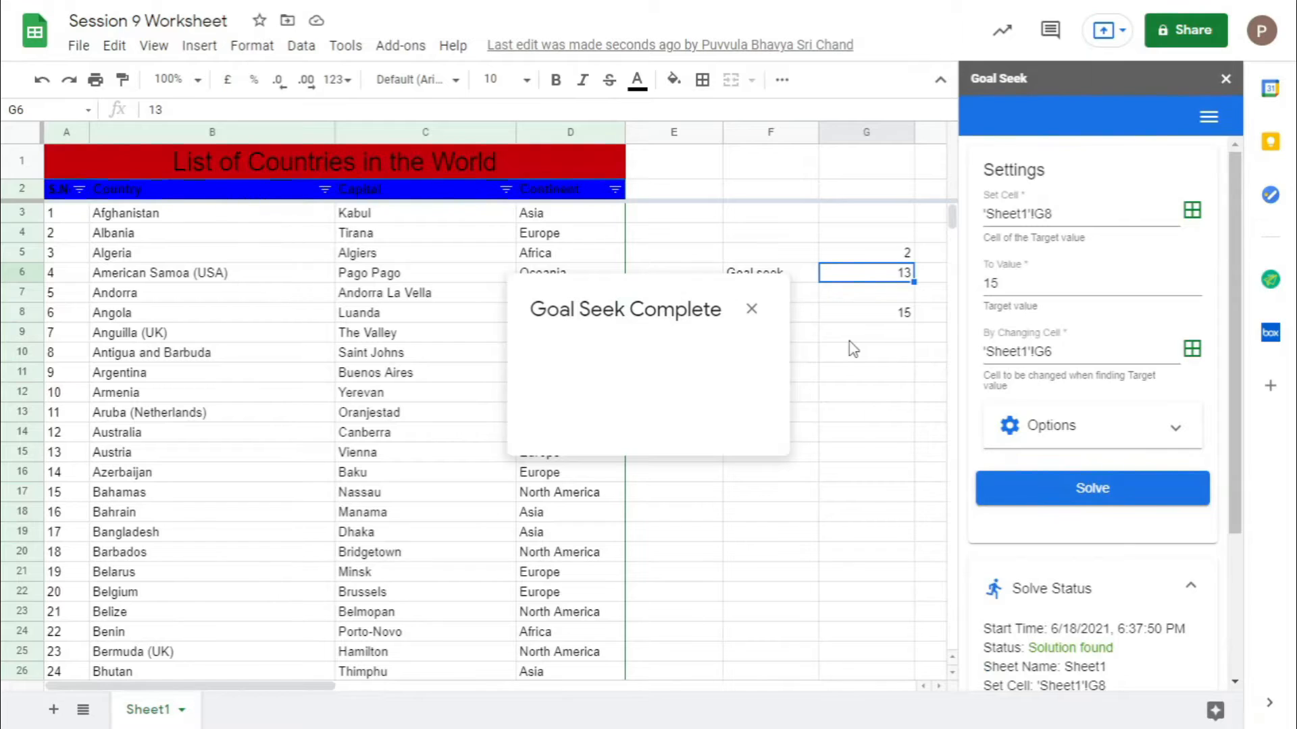
left_click(751, 309)
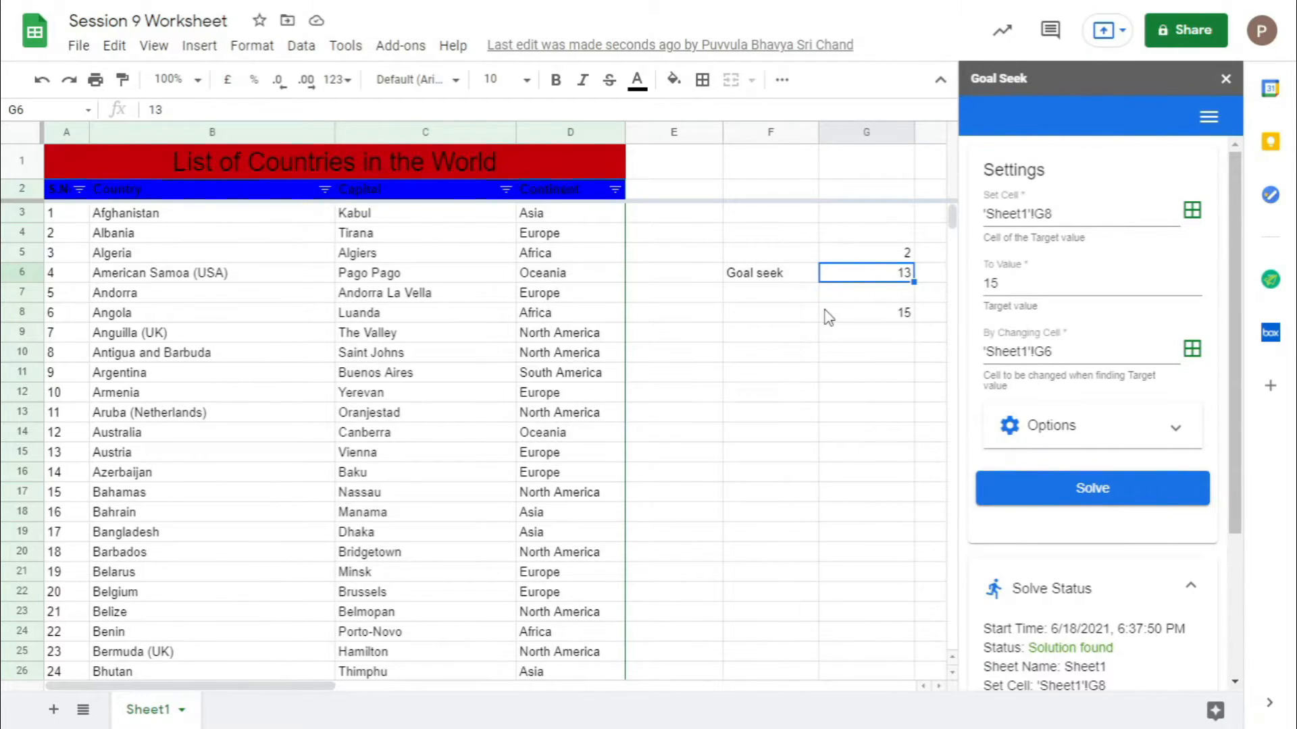
left_click(841, 314)
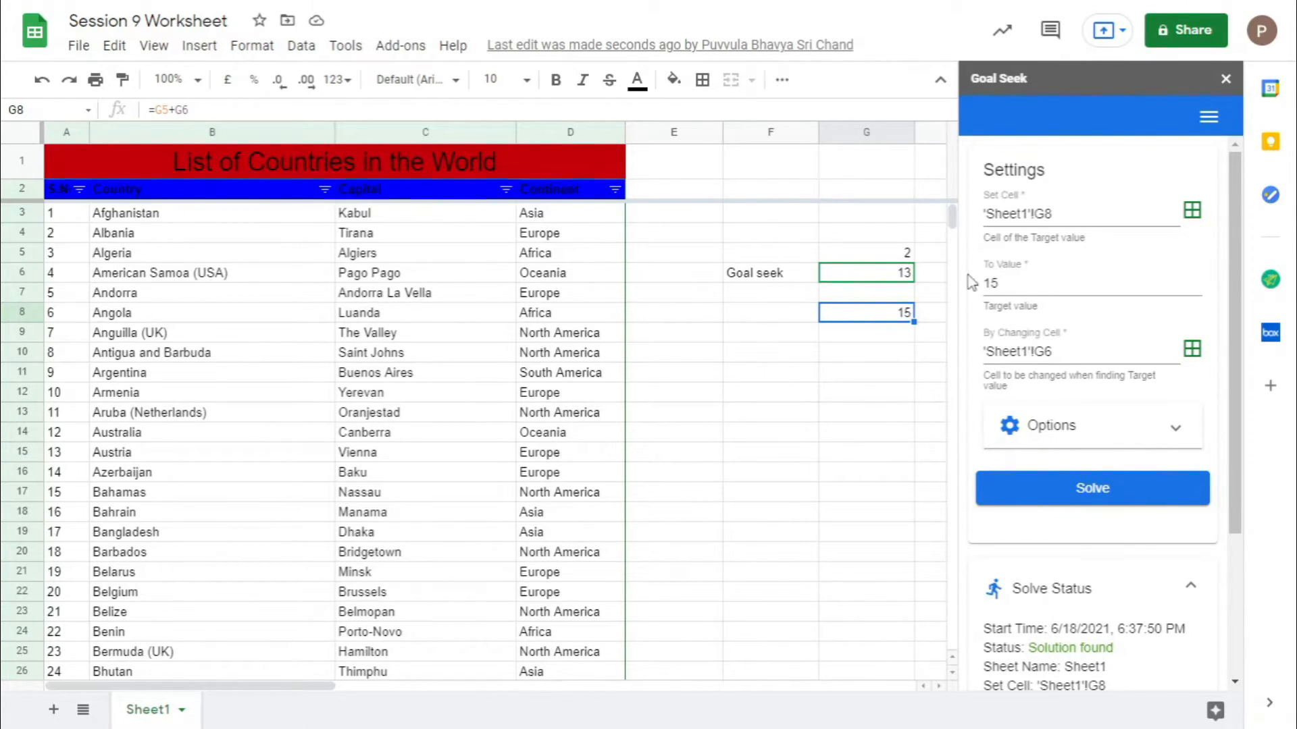
left_click(1226, 78)
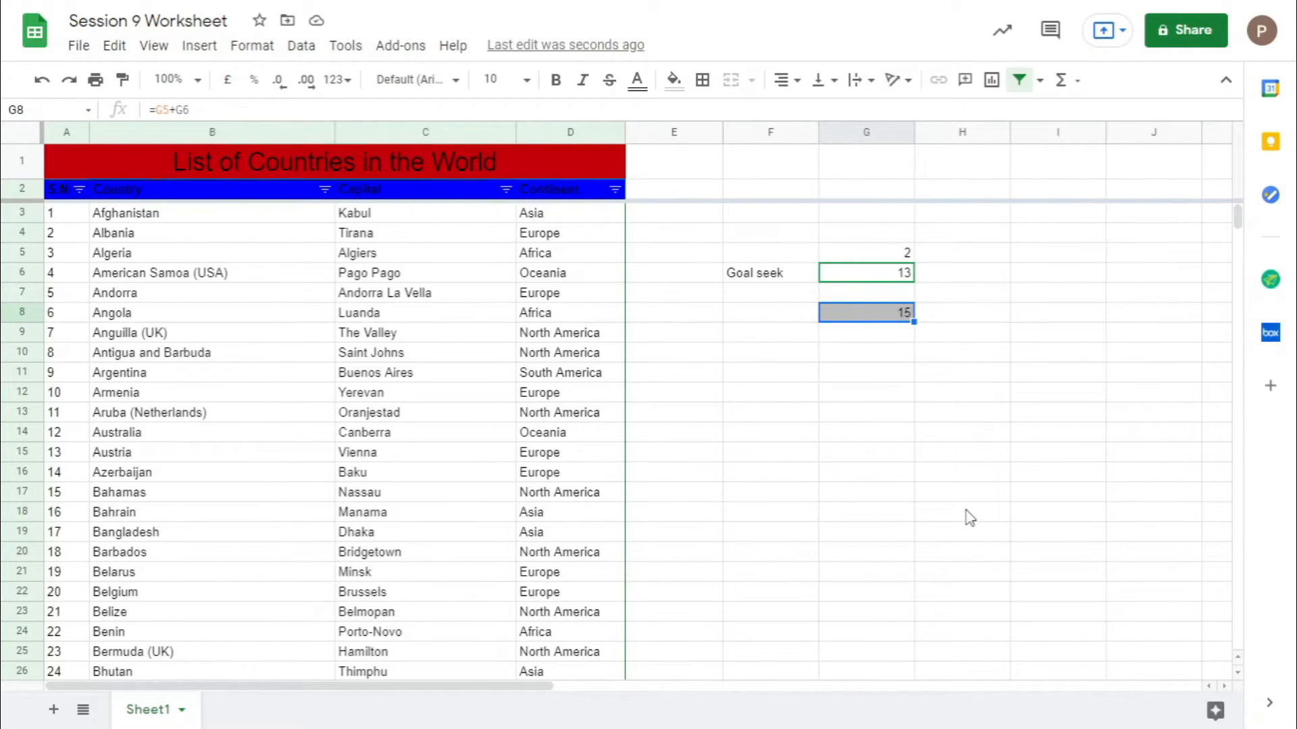
Insert a slicer on the country list with the data range Sheet1!B3:D238
left_click(870, 447)
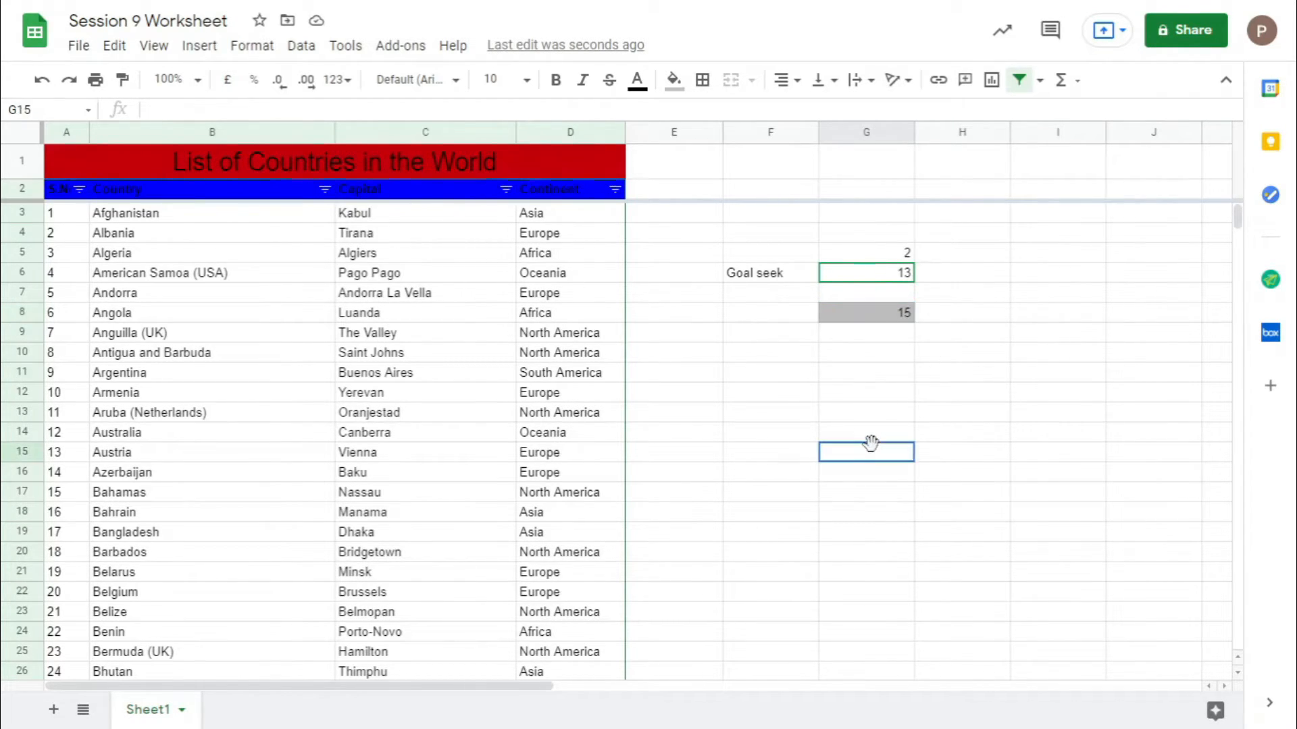
left_click(262, 57)
left_click(295, 51)
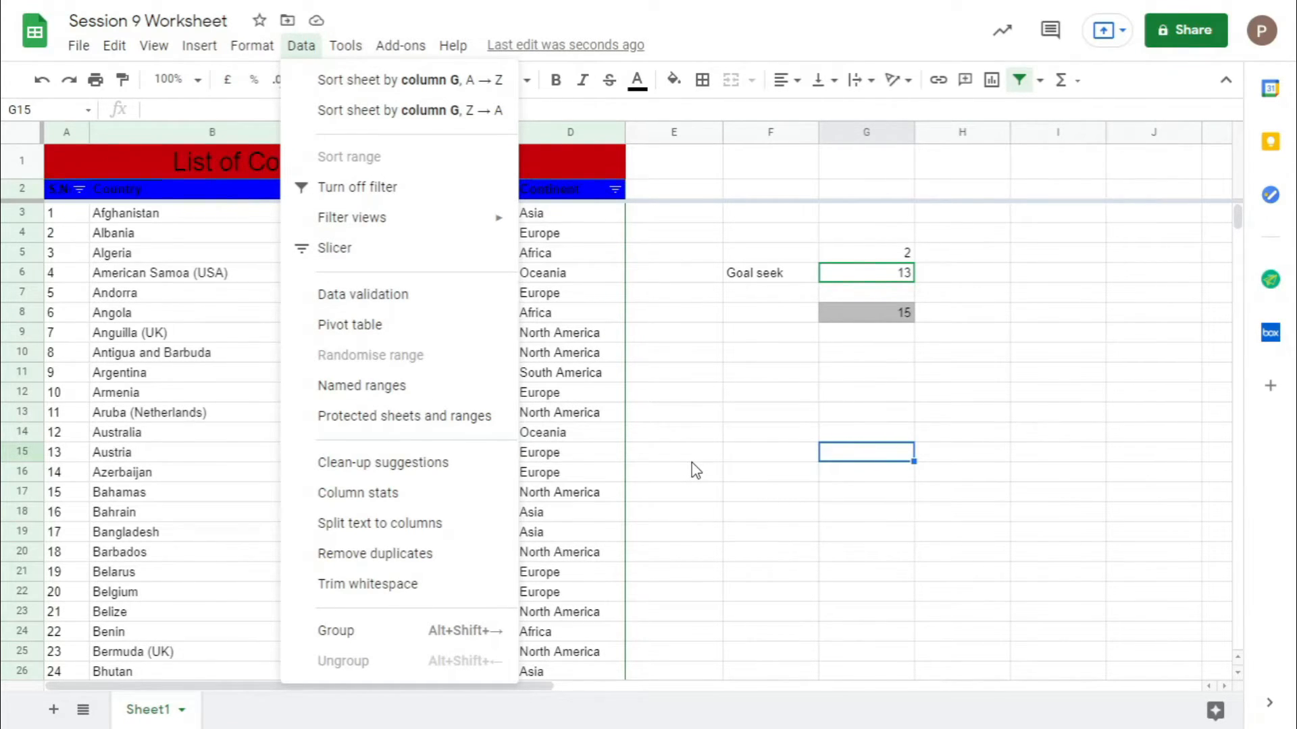
left_click(405, 257)
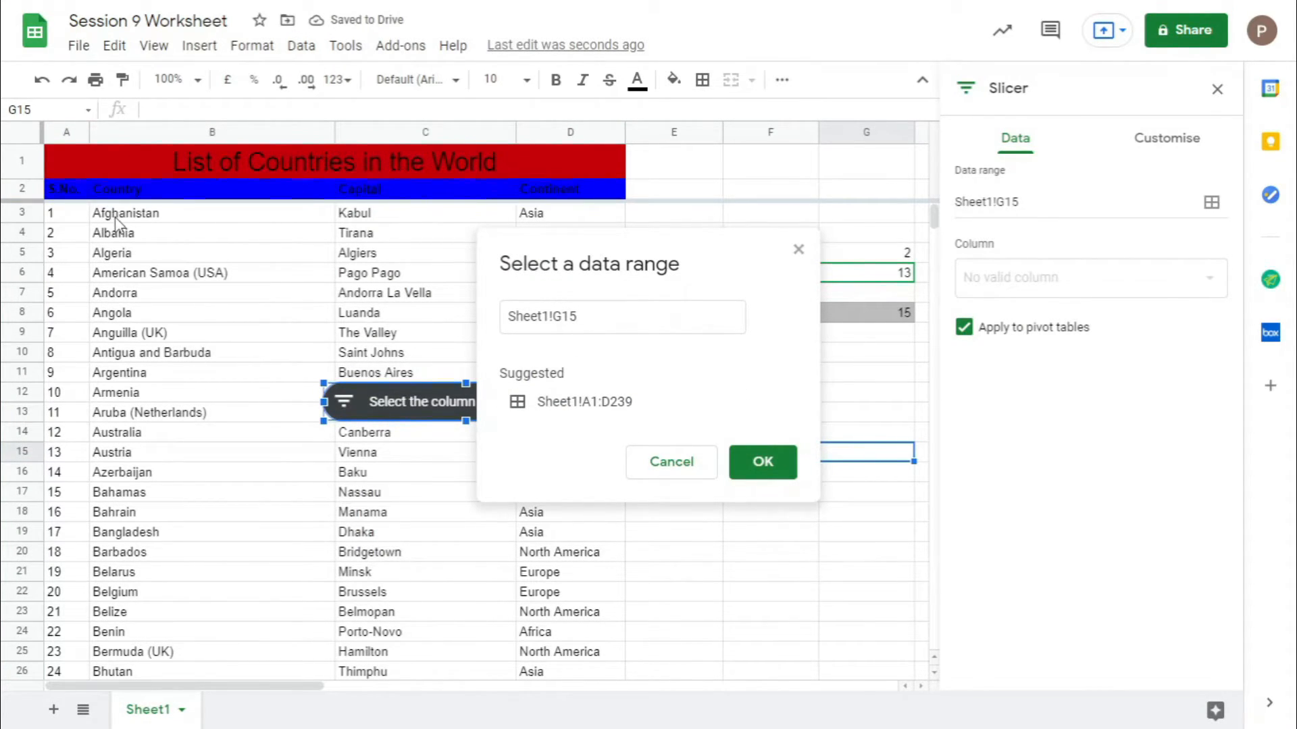
left_click_drag(116, 223, 566, 432)
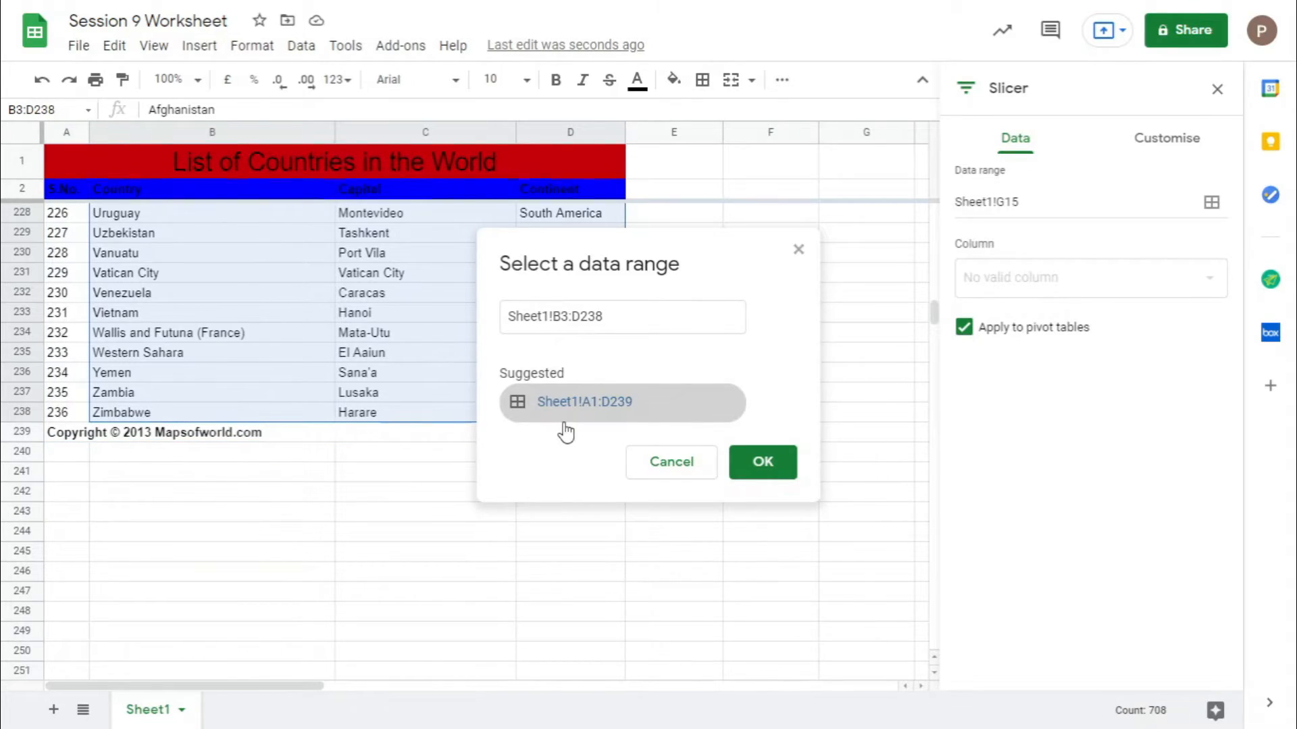
left_click(759, 465)
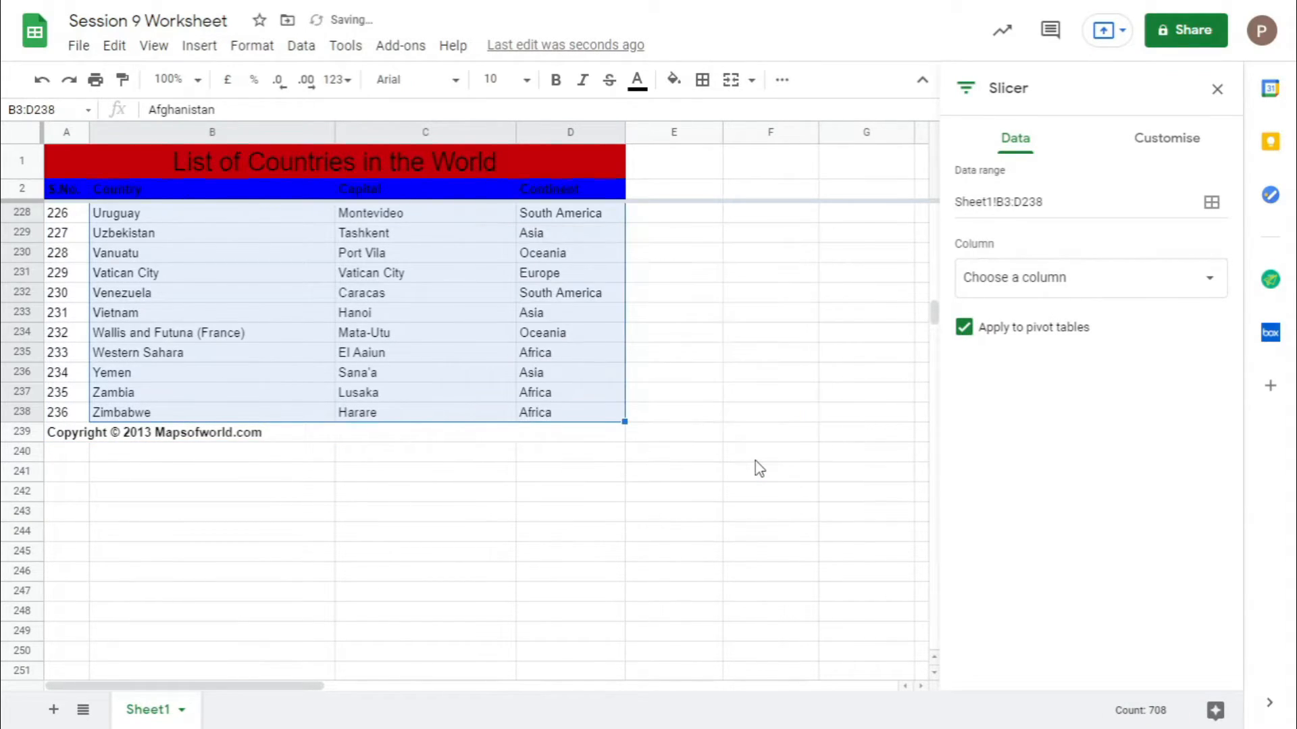
scroll(755, 463, "up", 20)
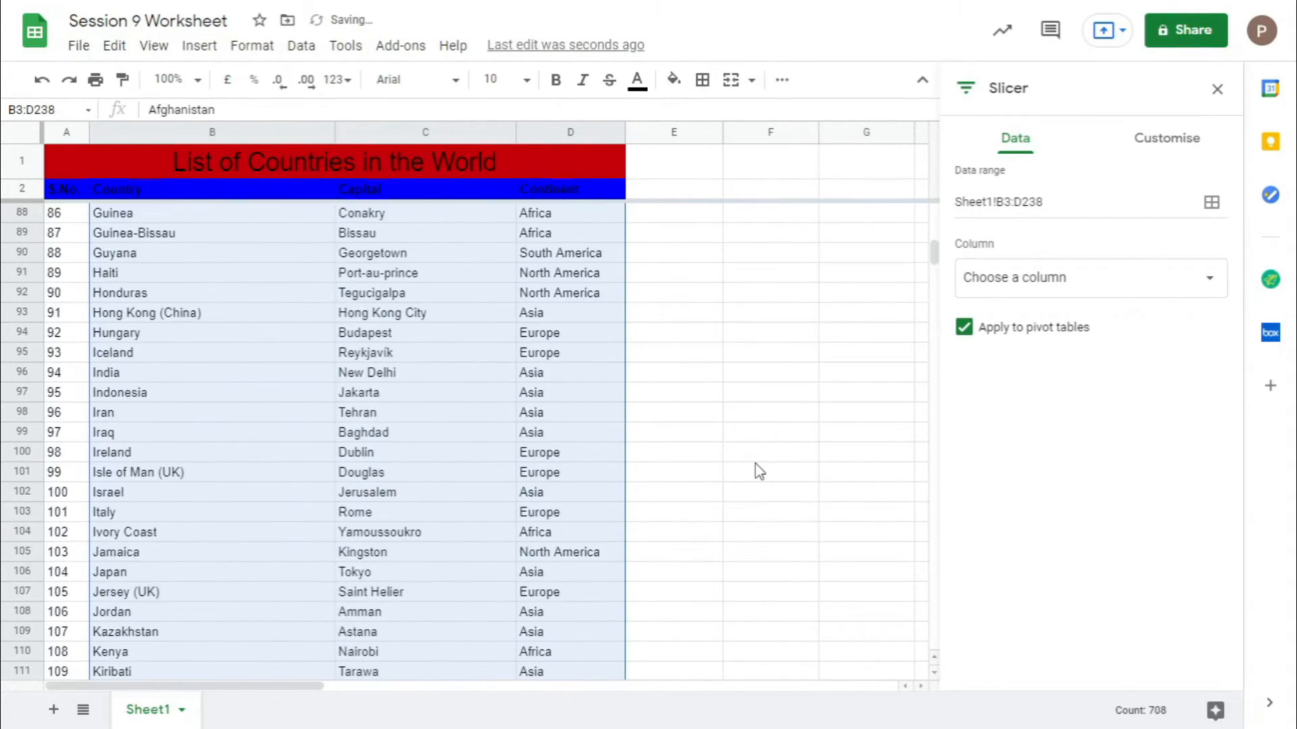
scroll(755, 463, "up", 20)
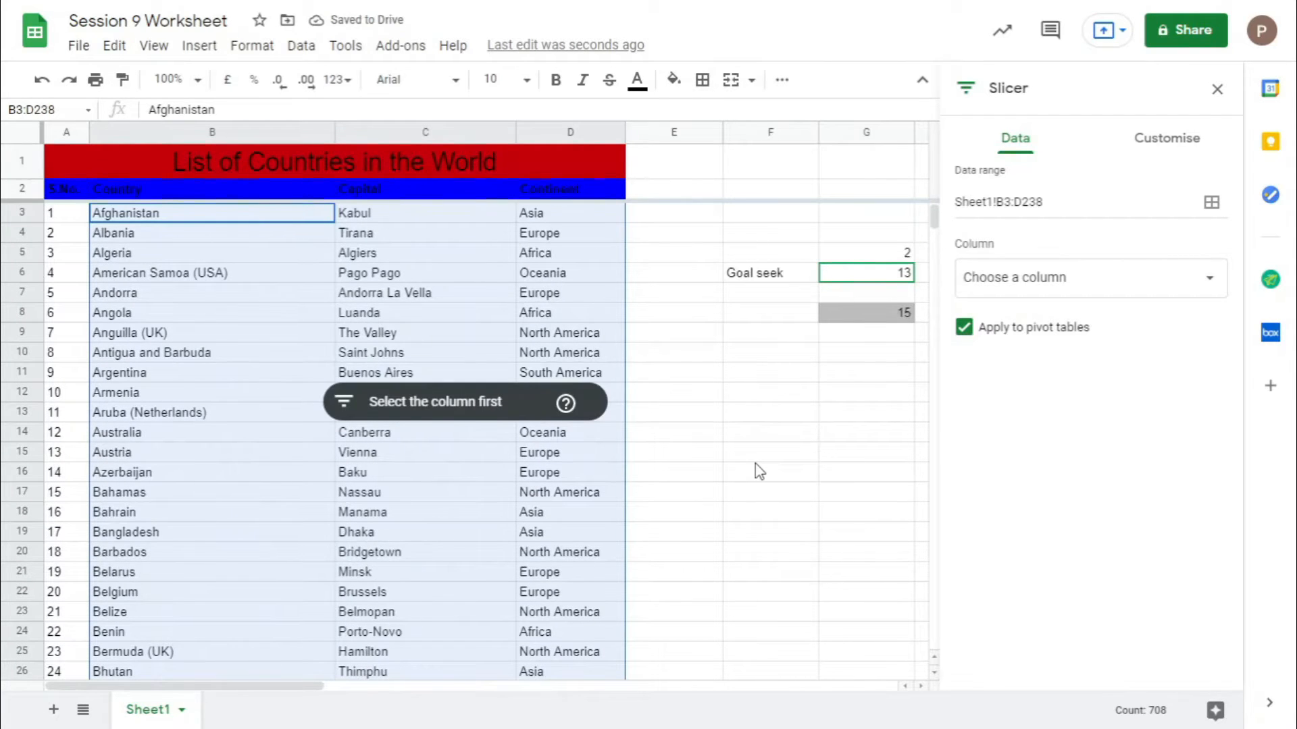
Set the slicer's filter column to Kabul, the capitals column of its data range
left_click(437, 405)
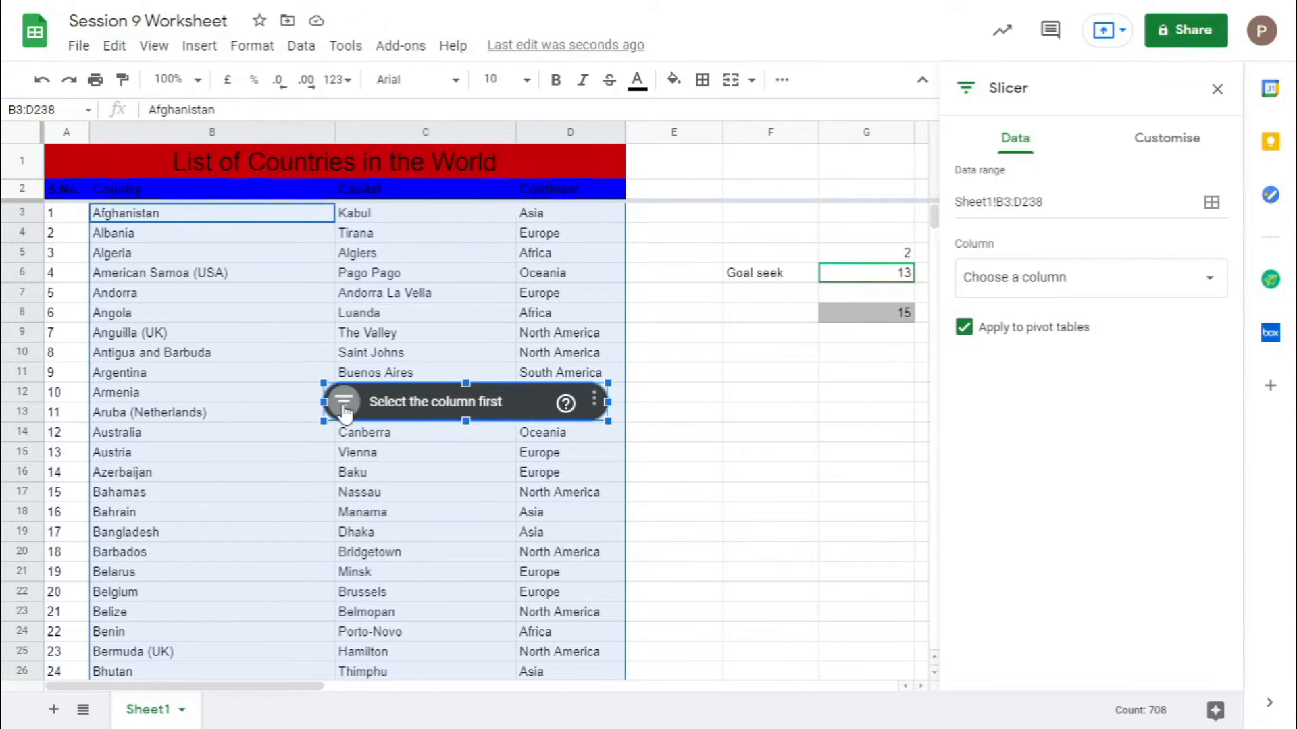
left_click(343, 406)
left_click(341, 409)
left_click(338, 414)
left_click(482, 416)
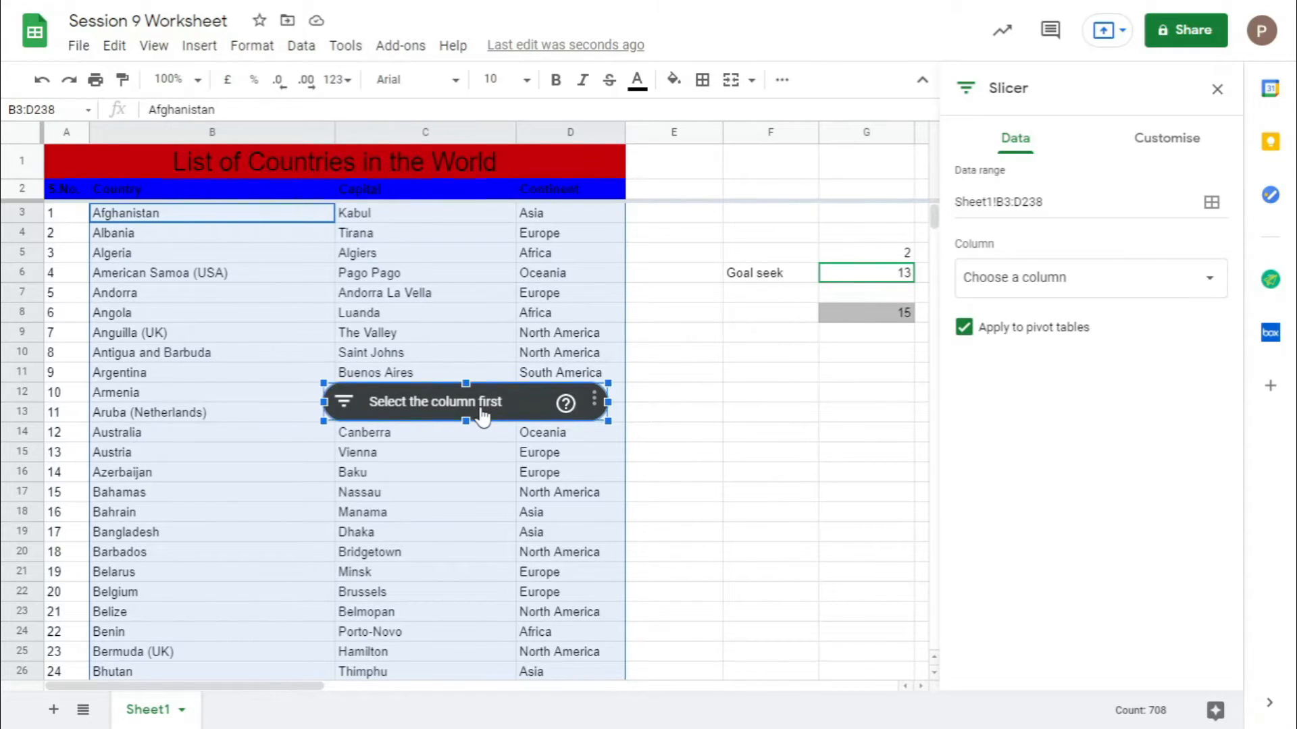
left_click(1080, 289)
left_click(1079, 281)
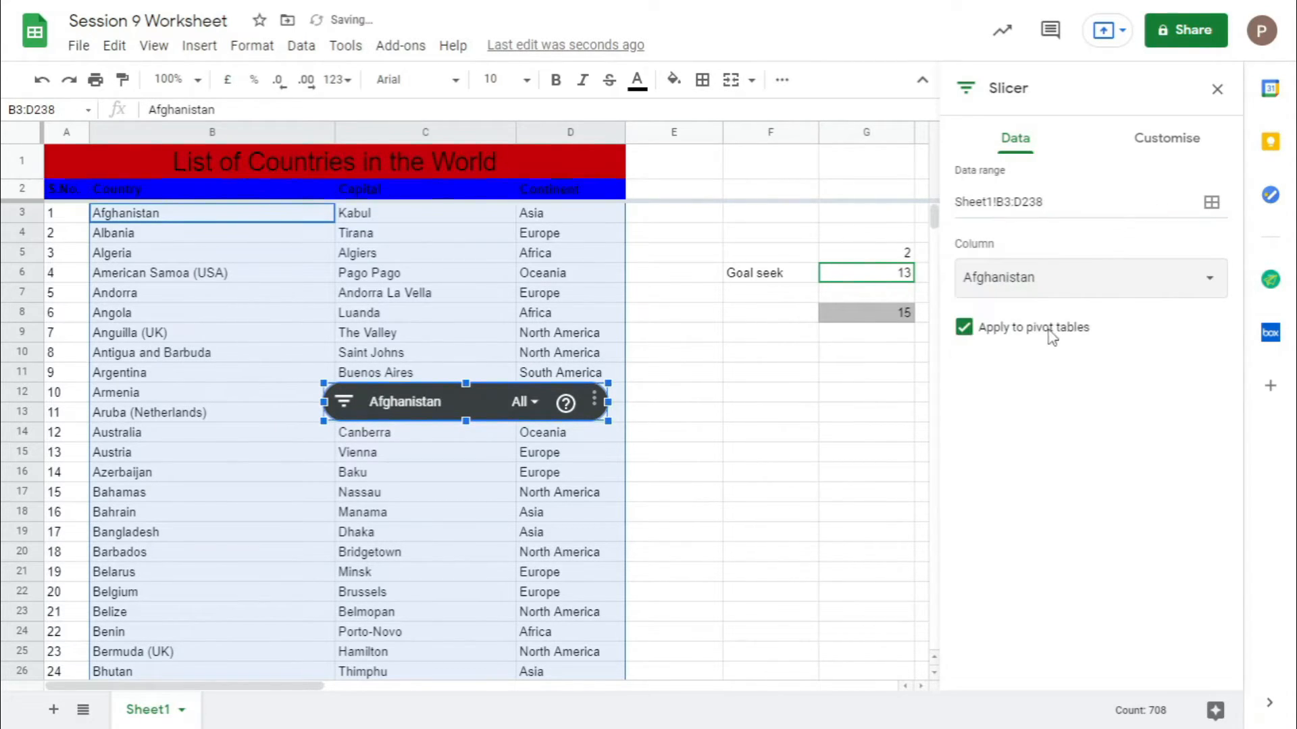
left_click(1033, 292)
left_click(1045, 304)
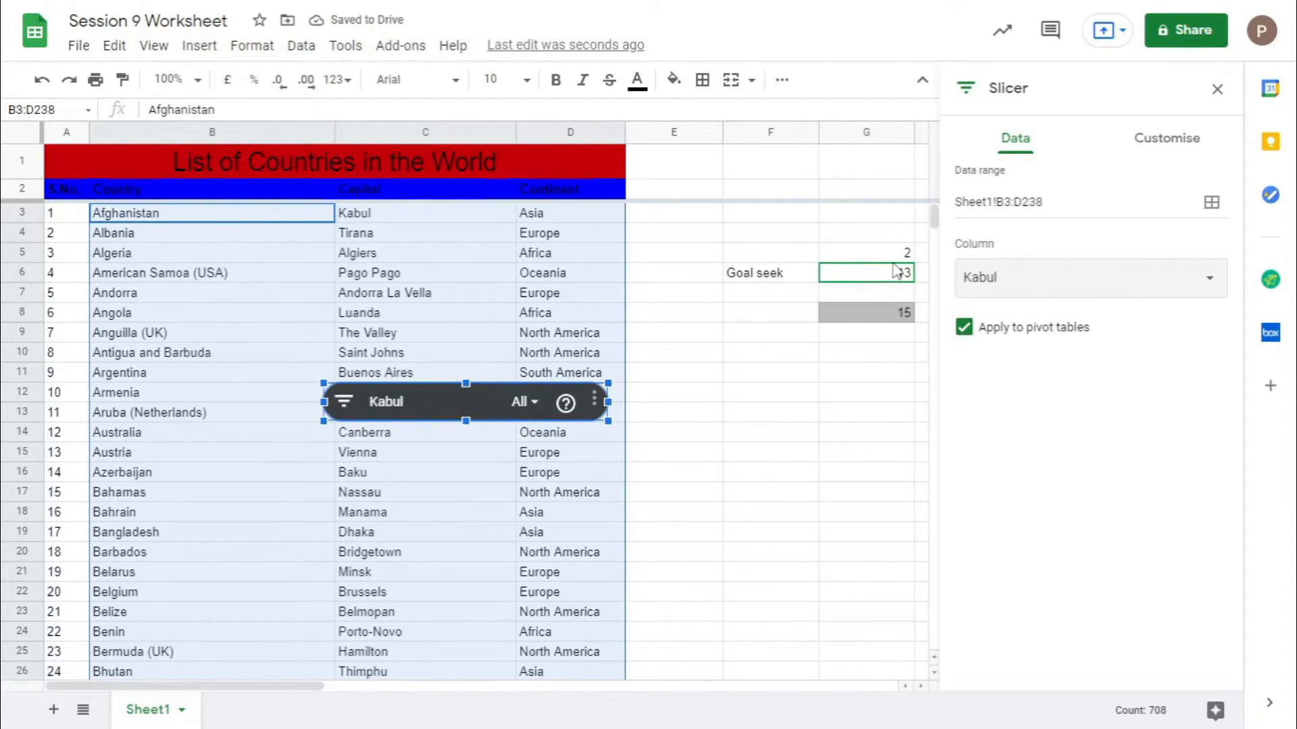
Extend the slicer's data range to Sheet1!B2:D238 so that it includes the header row
left_click(1011, 201)
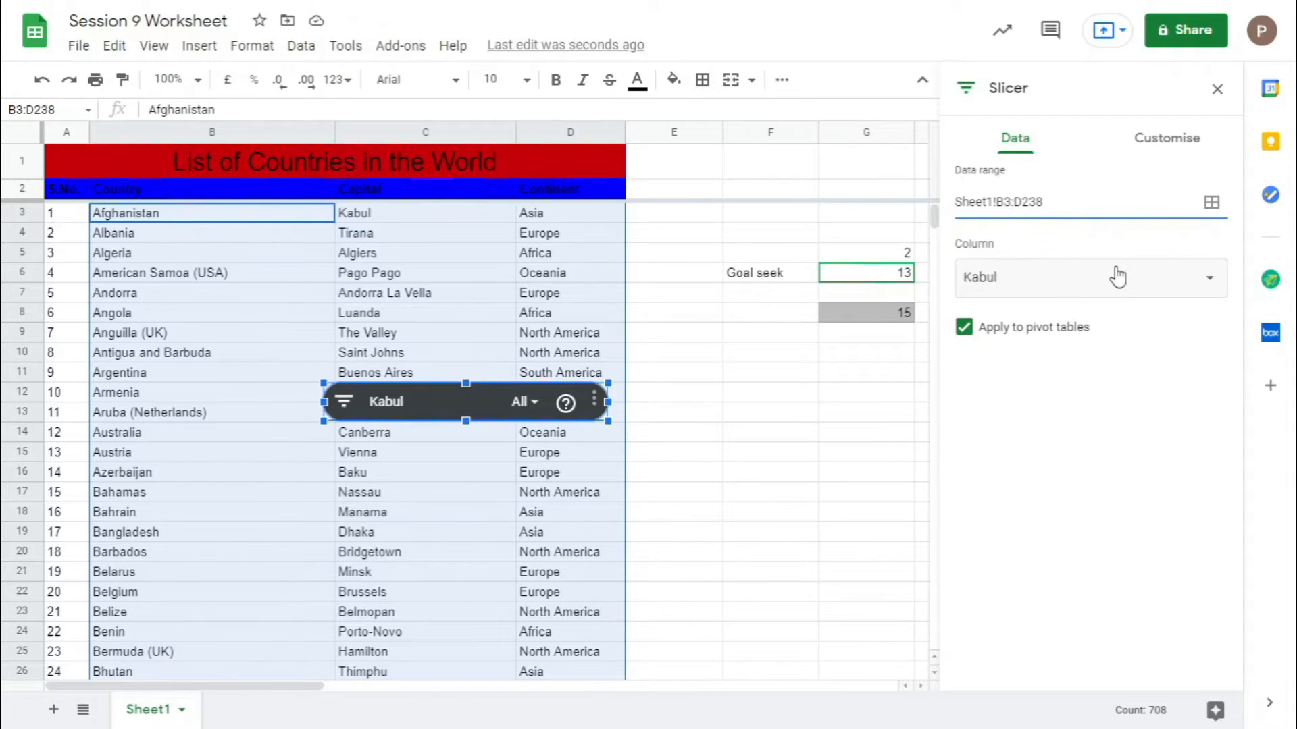
left_click(1147, 456)
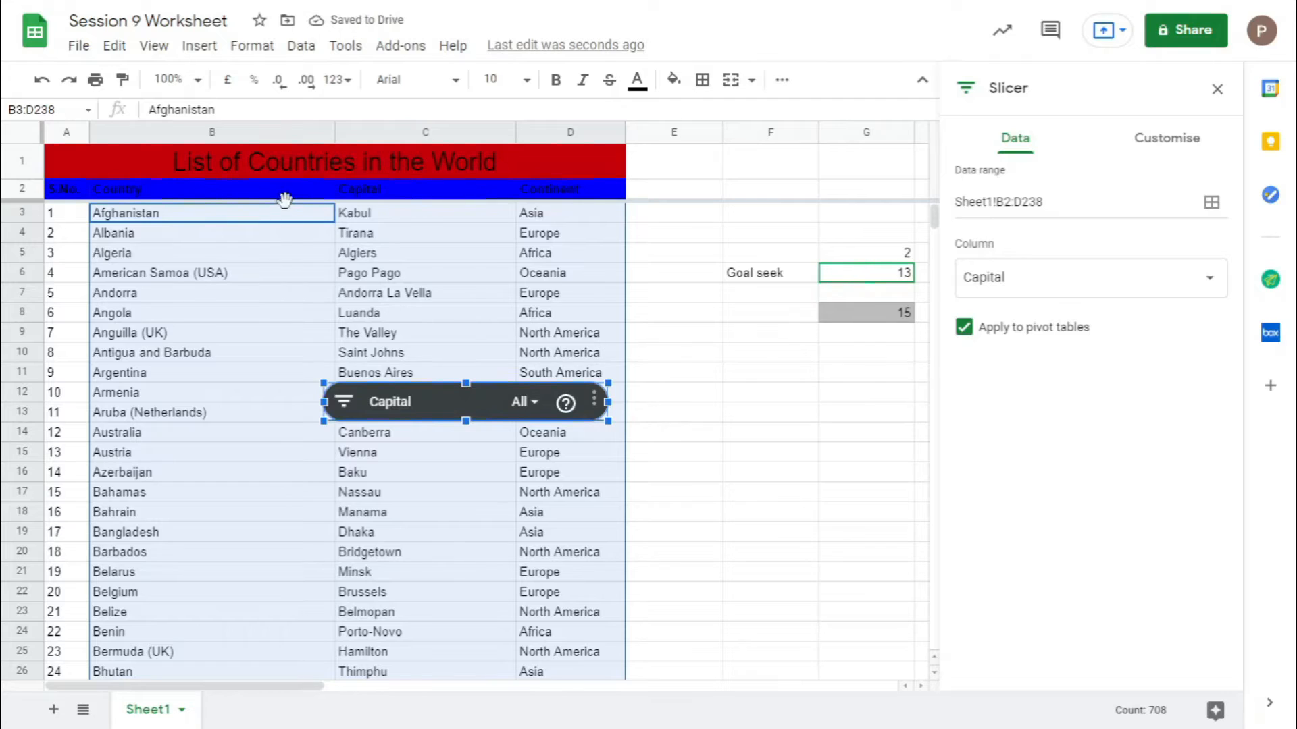
left_click(388, 279)
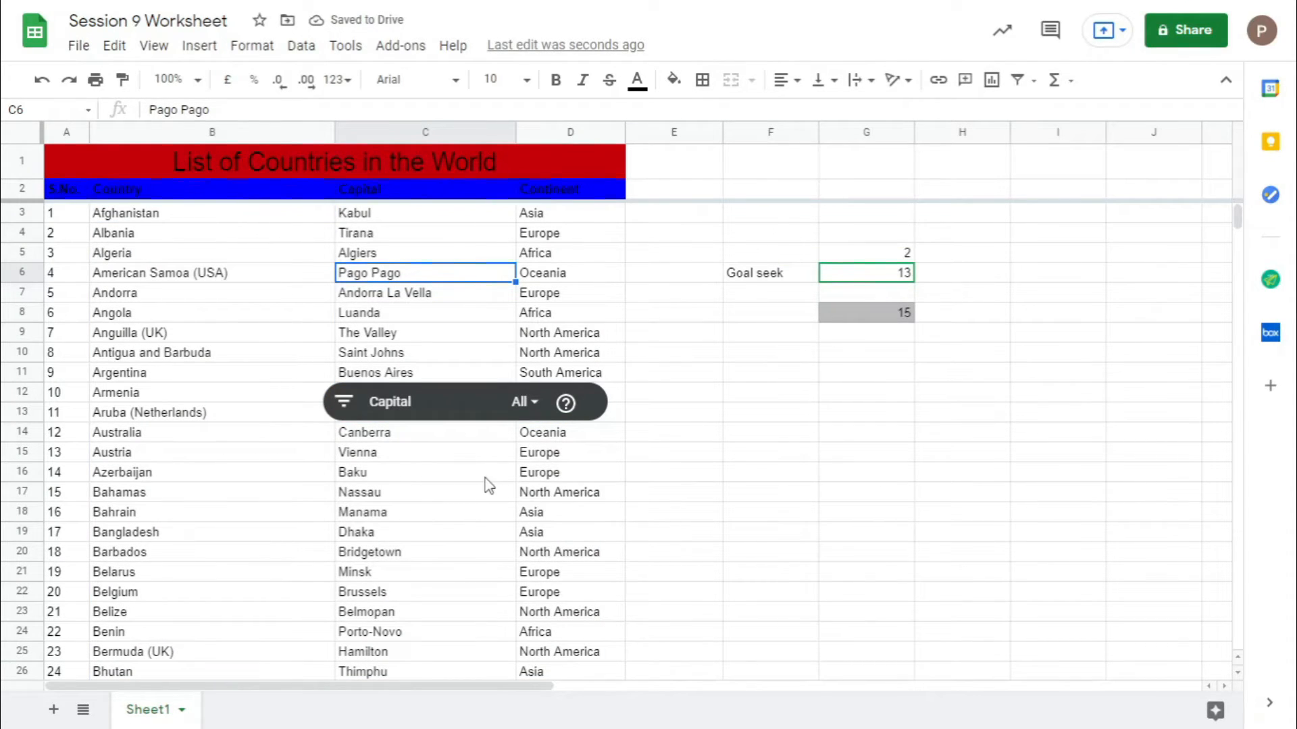
Open the Capital slicer's value list and move the slicer off the country table to around columns H to J
left_click(486, 417)
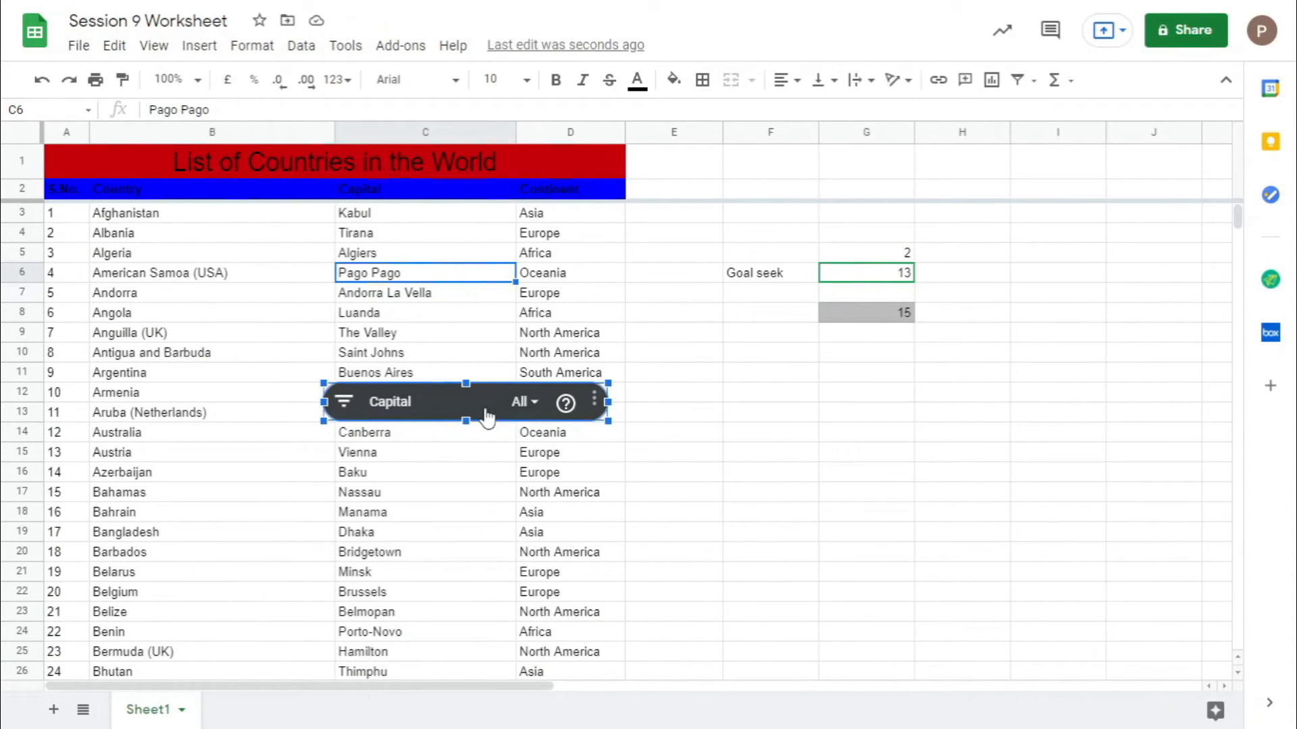
left_click(524, 402)
scroll(509, 637, "down", 2)
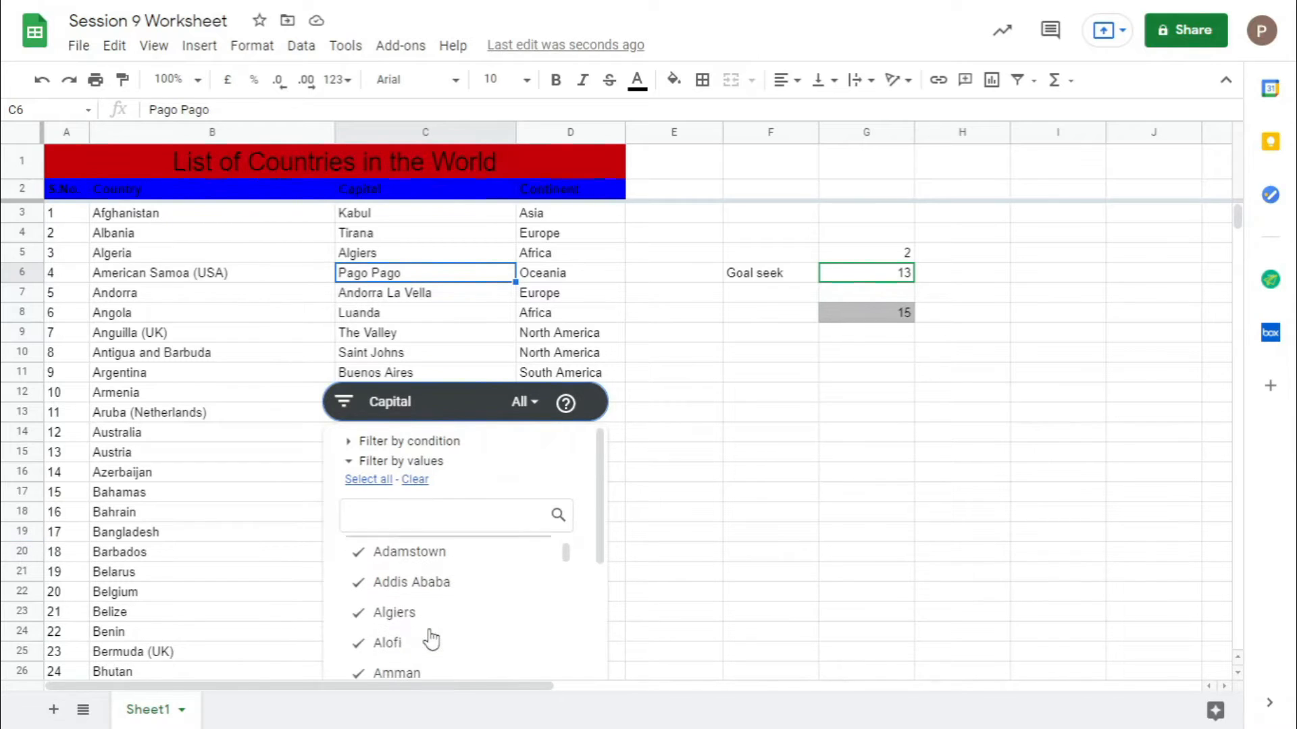
scroll(426, 607, "up", 2)
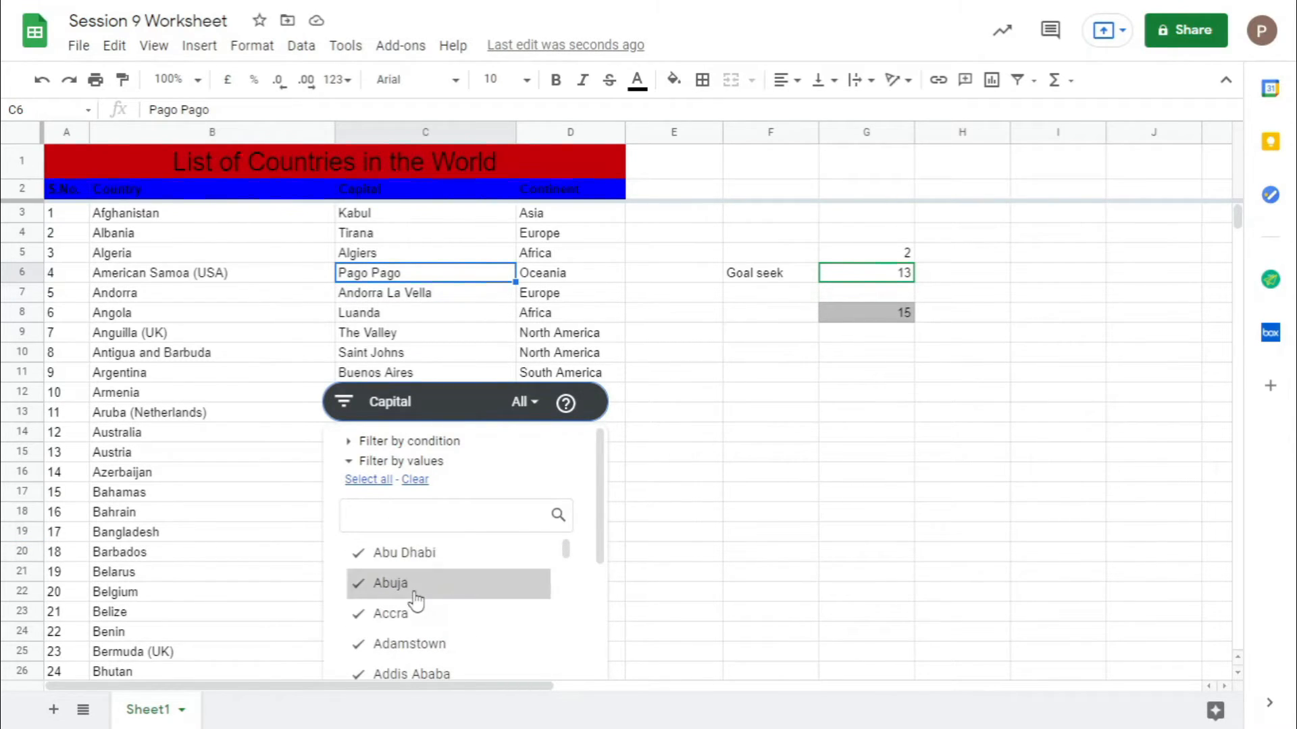
left_click(424, 419)
left_click_drag(424, 419, 989, 270)
left_click(939, 238)
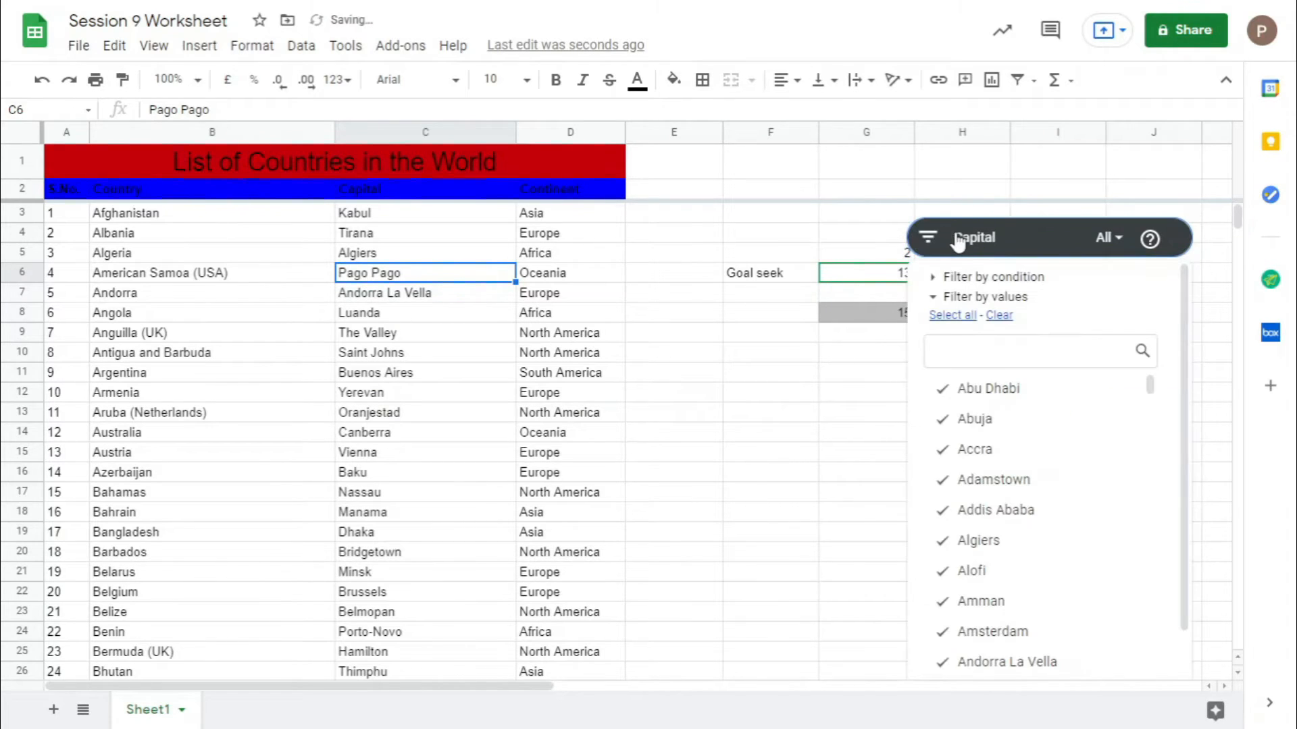
Try to limit the Capital slicer to Abuja only and browse its list of capitals
scroll(1051, 505, "down", 2)
scroll(1010, 469, "up", 2)
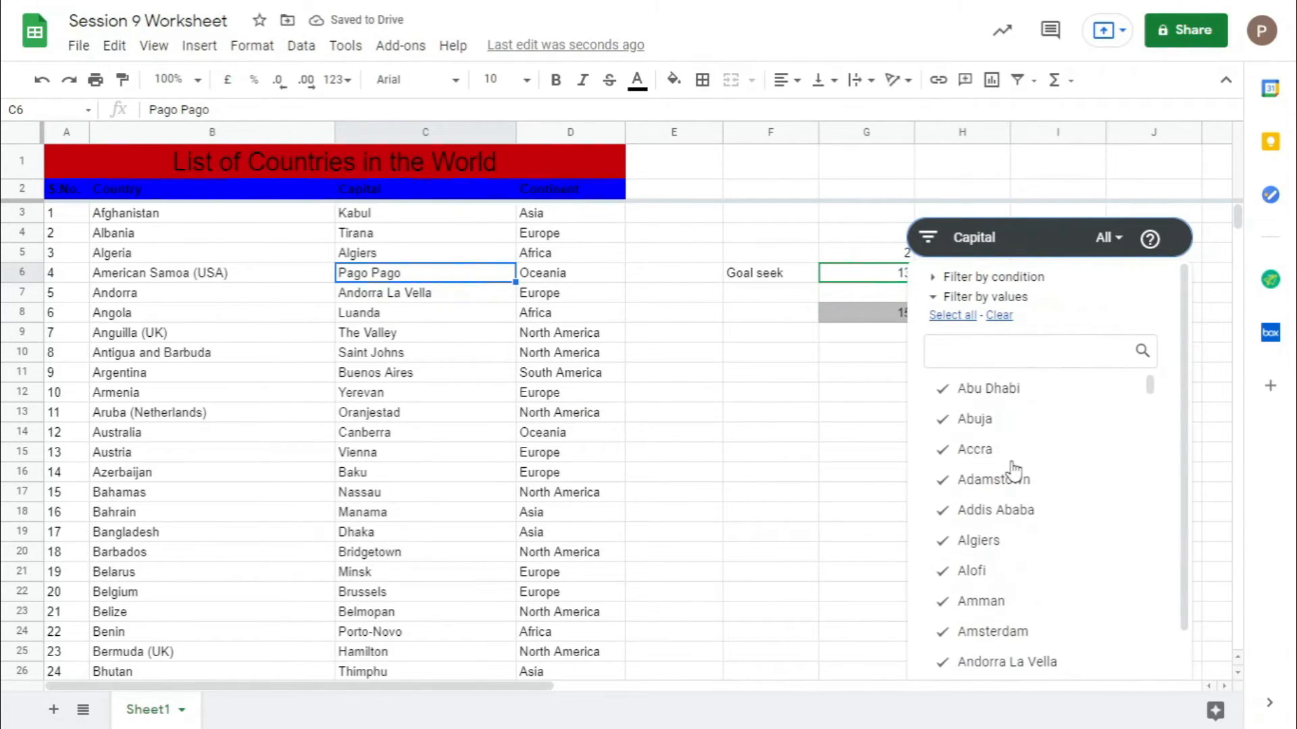
left_click(1005, 317)
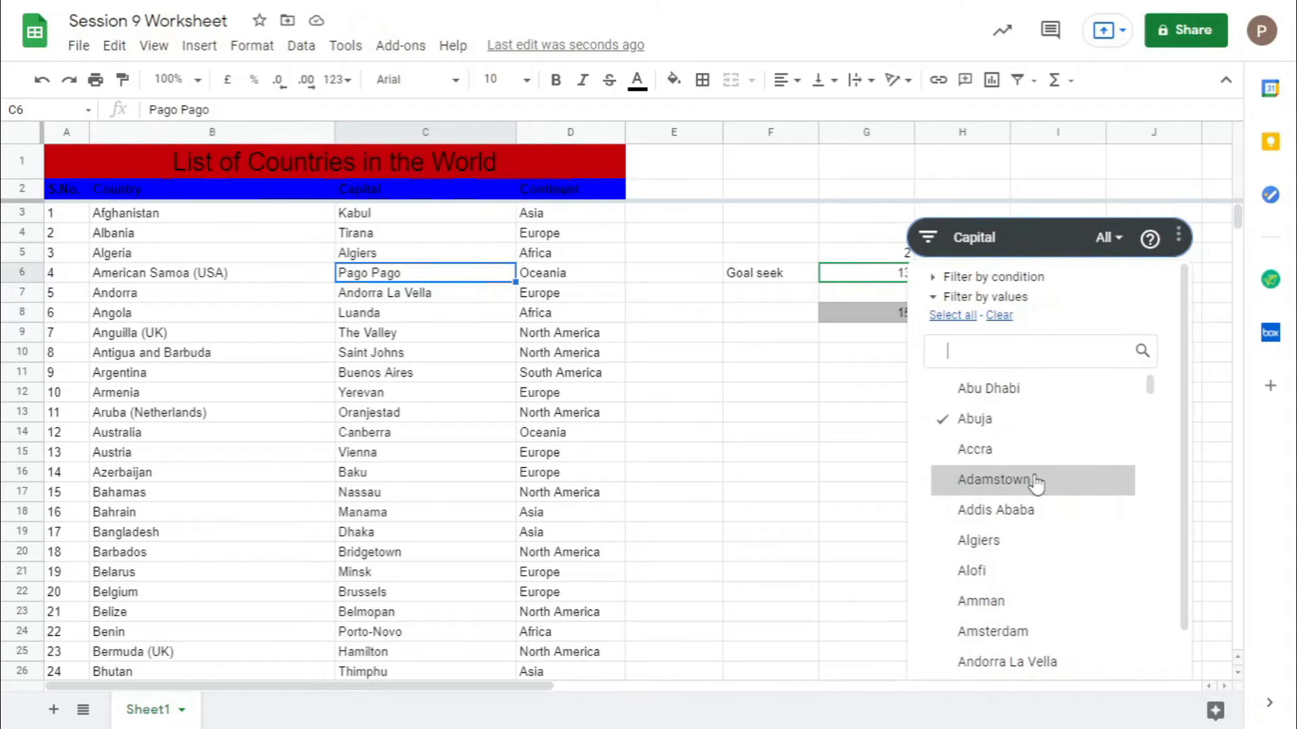
scroll(1045, 492, "down", 10)
scroll(1046, 493, "up", 10)
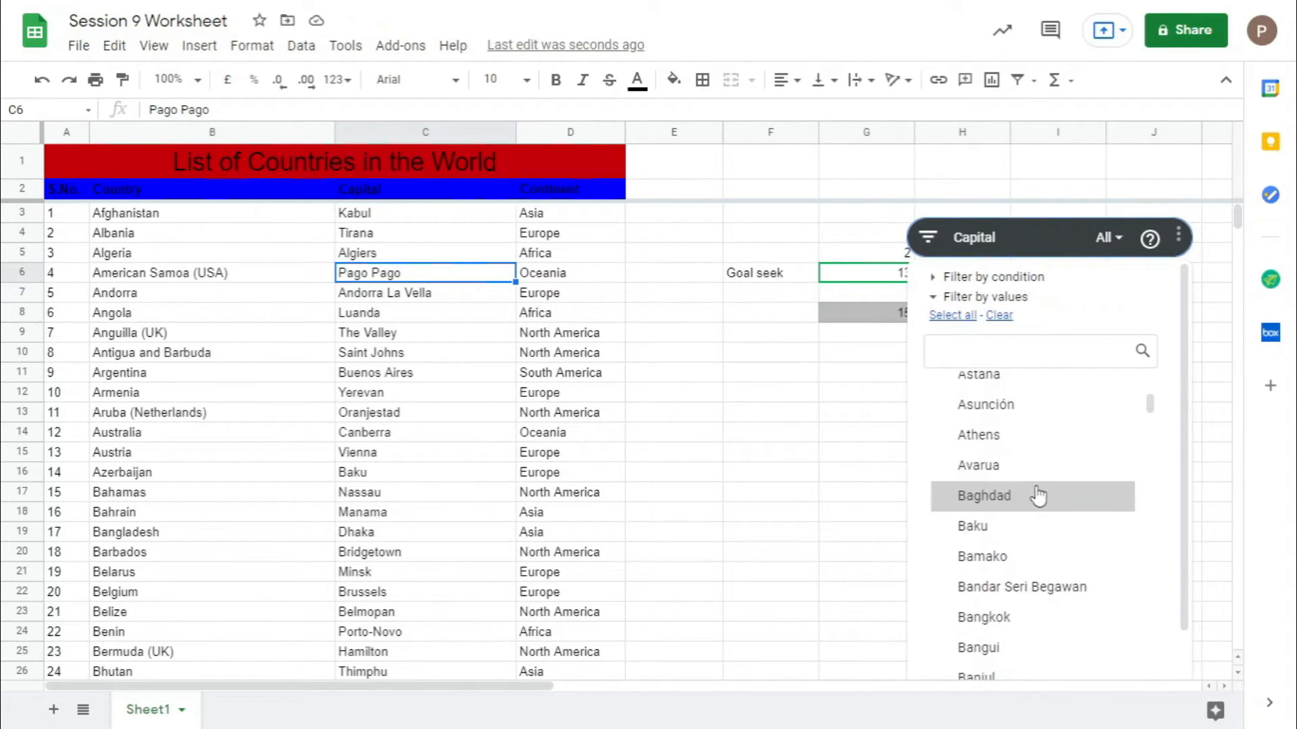
left_click(1103, 253)
left_click(1100, 243)
left_click(1150, 244)
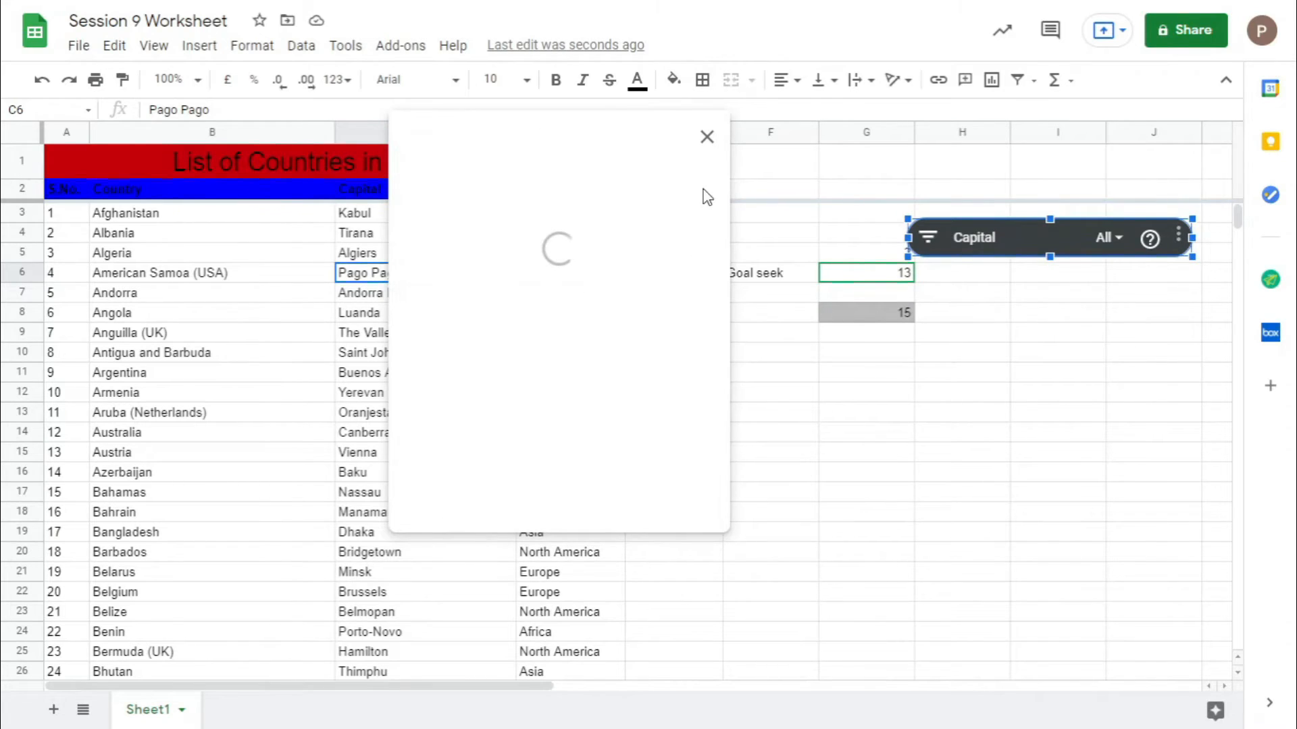
left_click(706, 139)
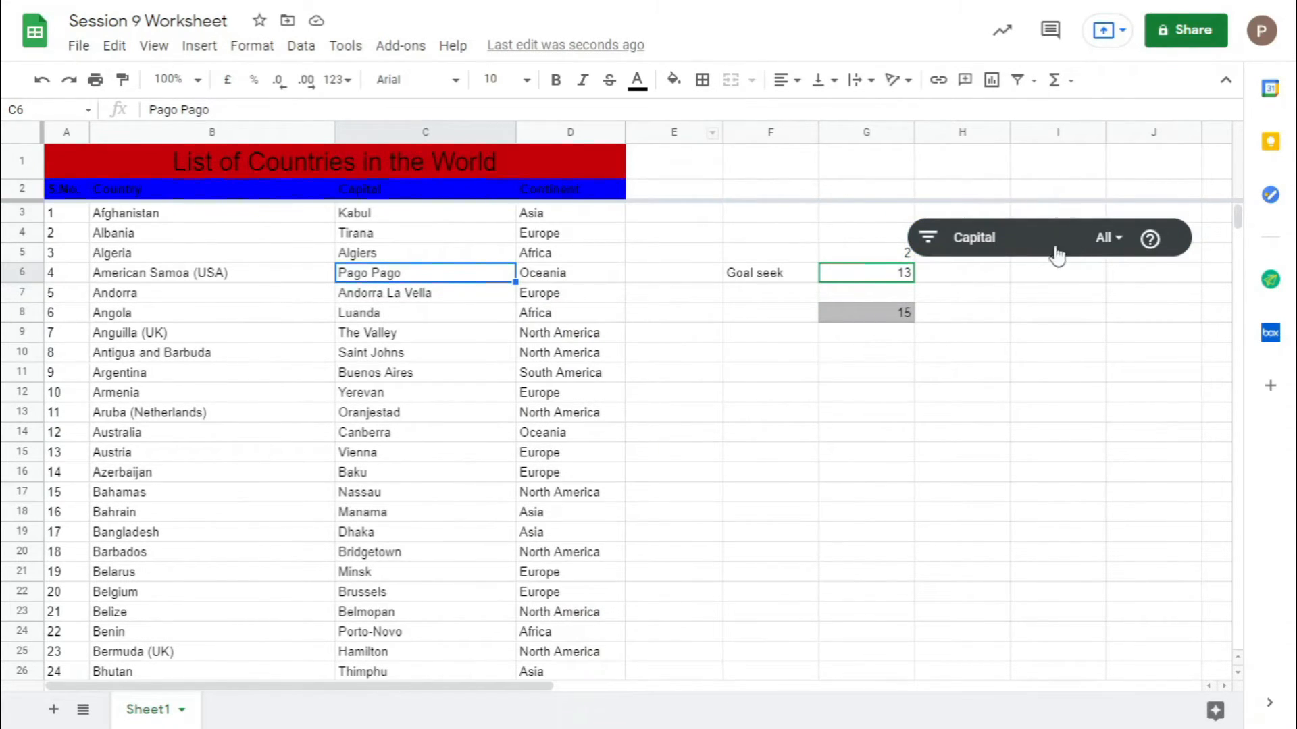
Open the Capital slicer's settings and move the slicer to around columns F to I
left_click(987, 242)
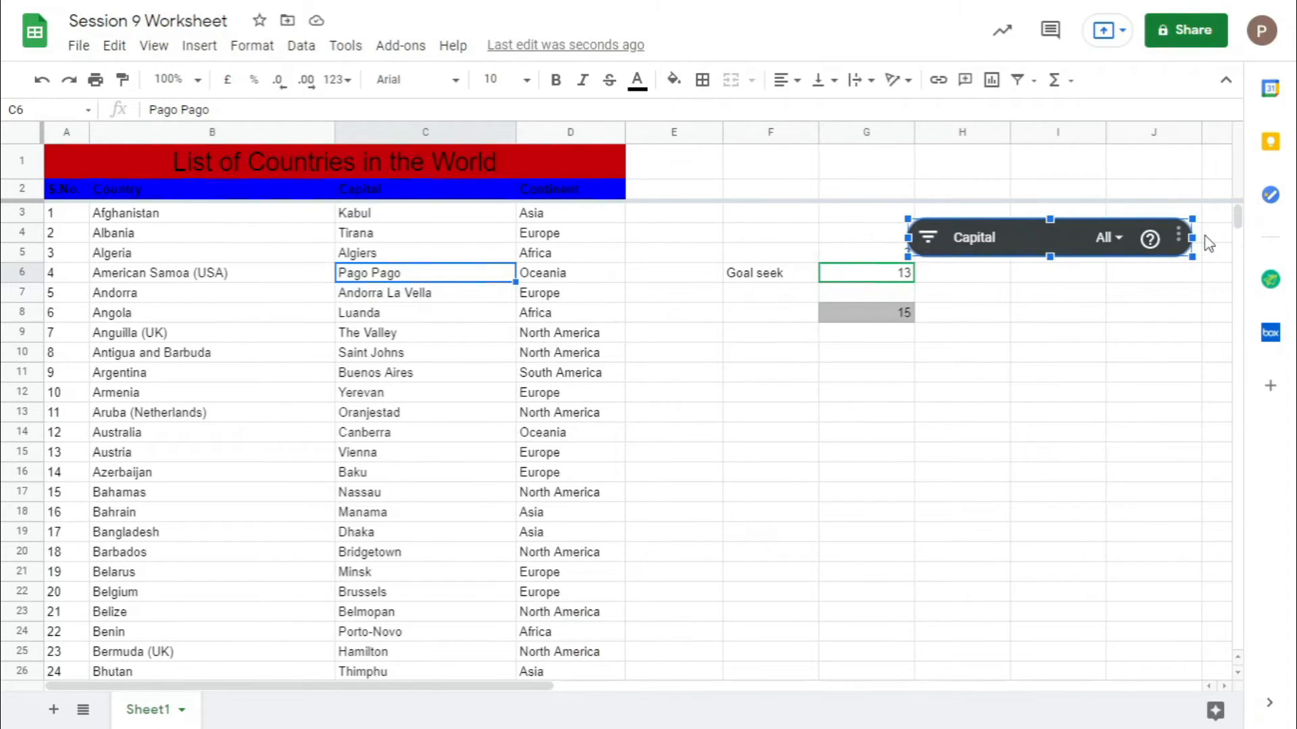
left_click(1183, 236)
left_click(1183, 237)
left_click(1185, 241)
left_click(1118, 269)
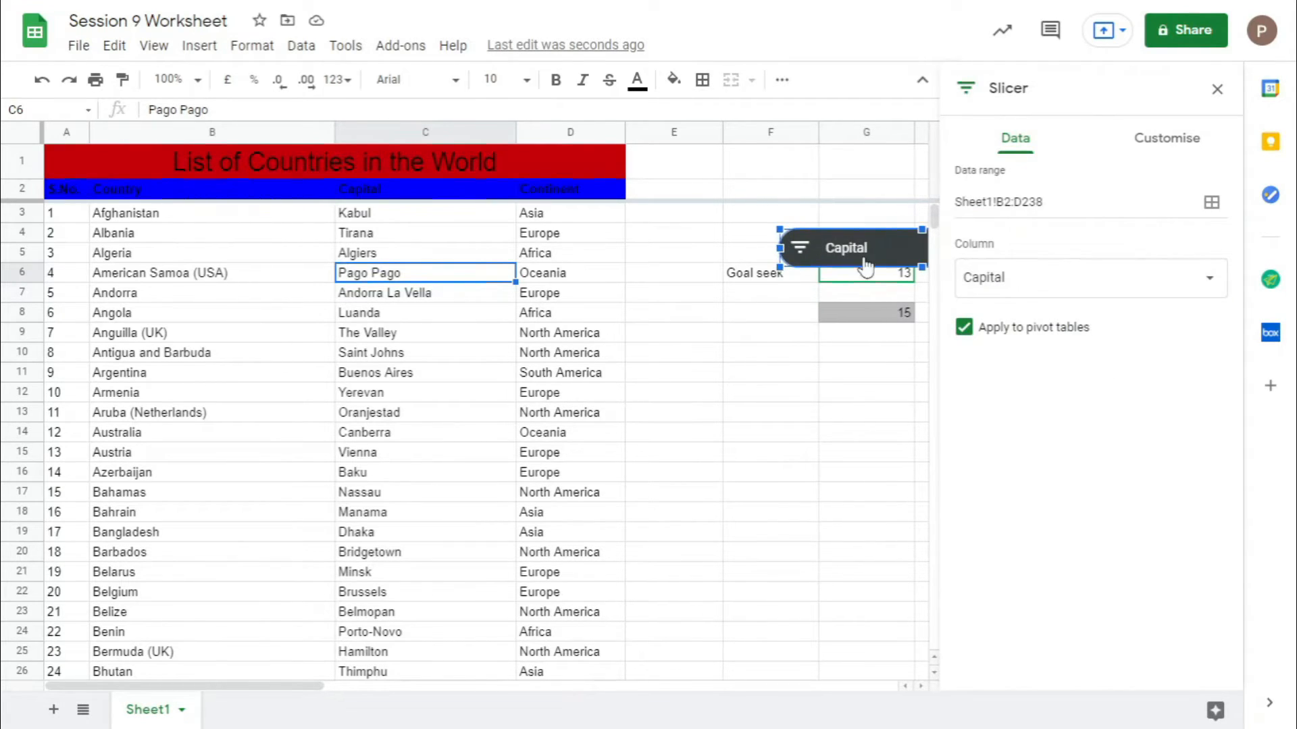
Set the slicer's filter column to Continent and close its settings
left_click(1031, 284)
left_click(1011, 305)
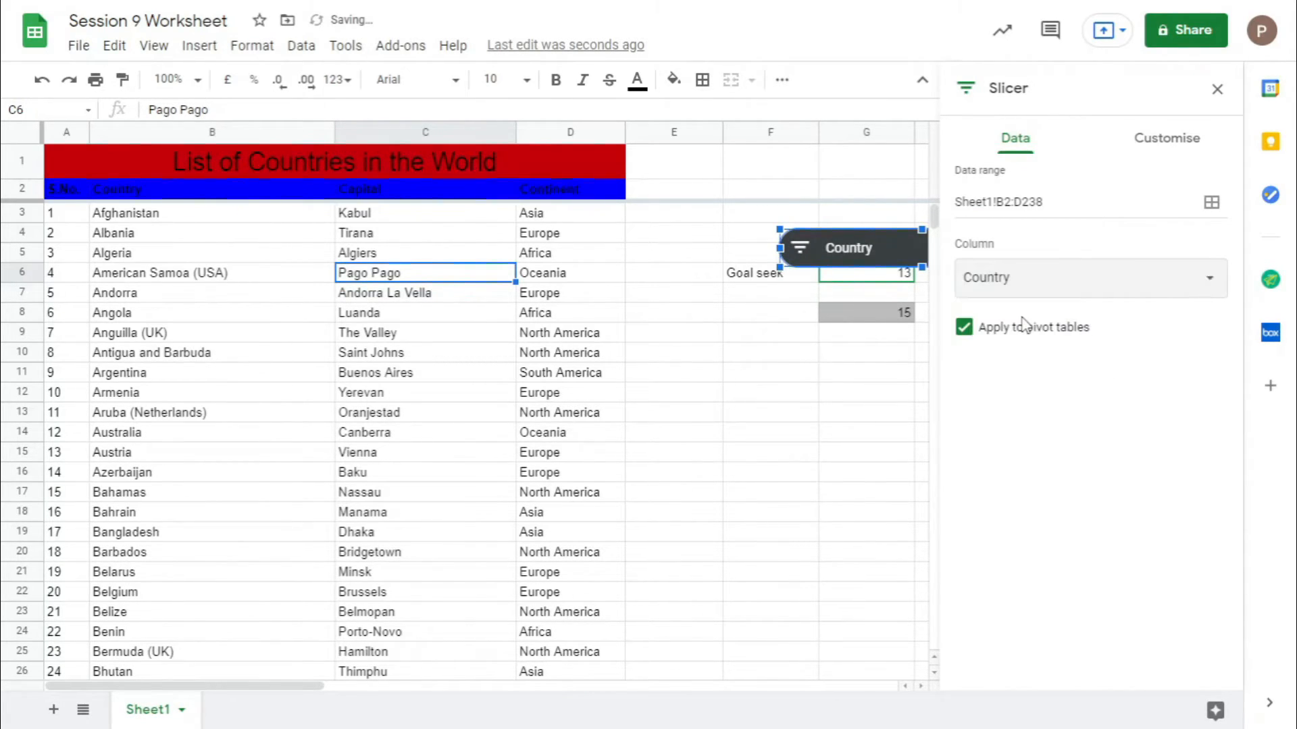
left_click(1022, 299)
left_click(1025, 338)
left_click(1217, 88)
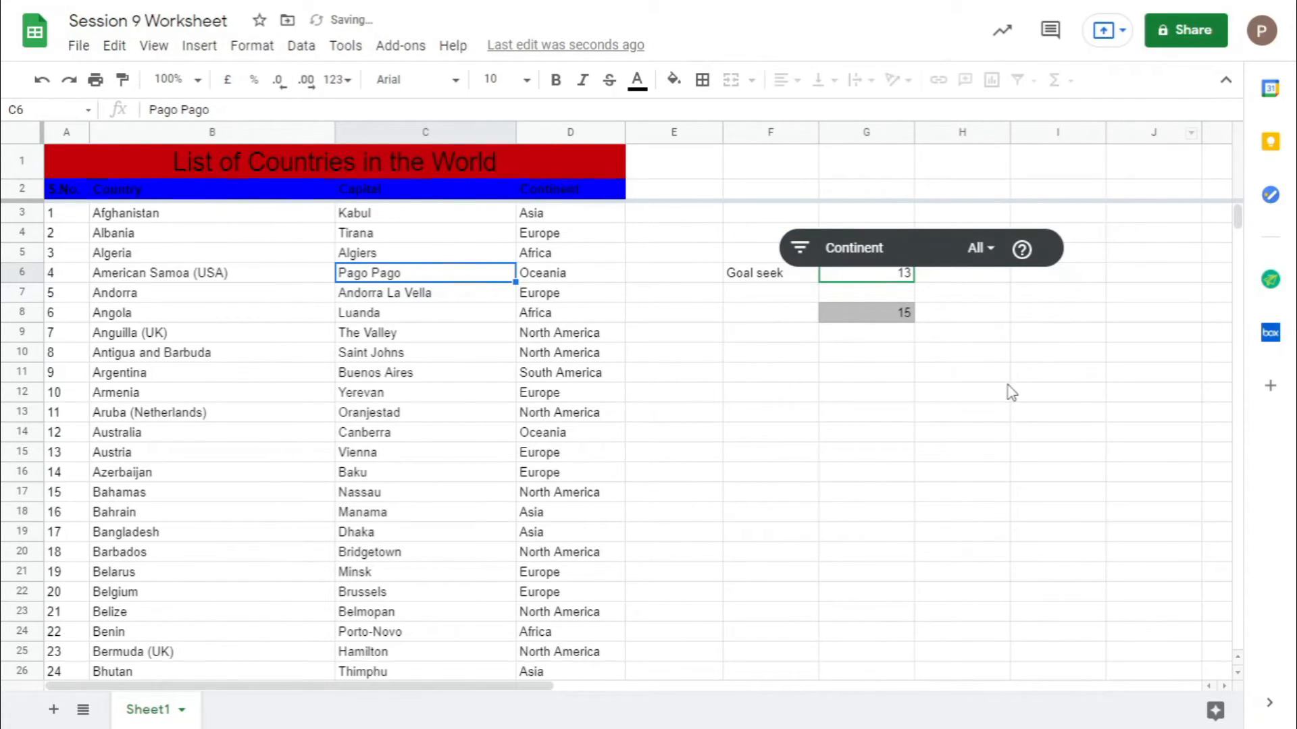
Filter the country list to Asia only with the Continent slicer and look through the remaining rows
left_click(997, 250)
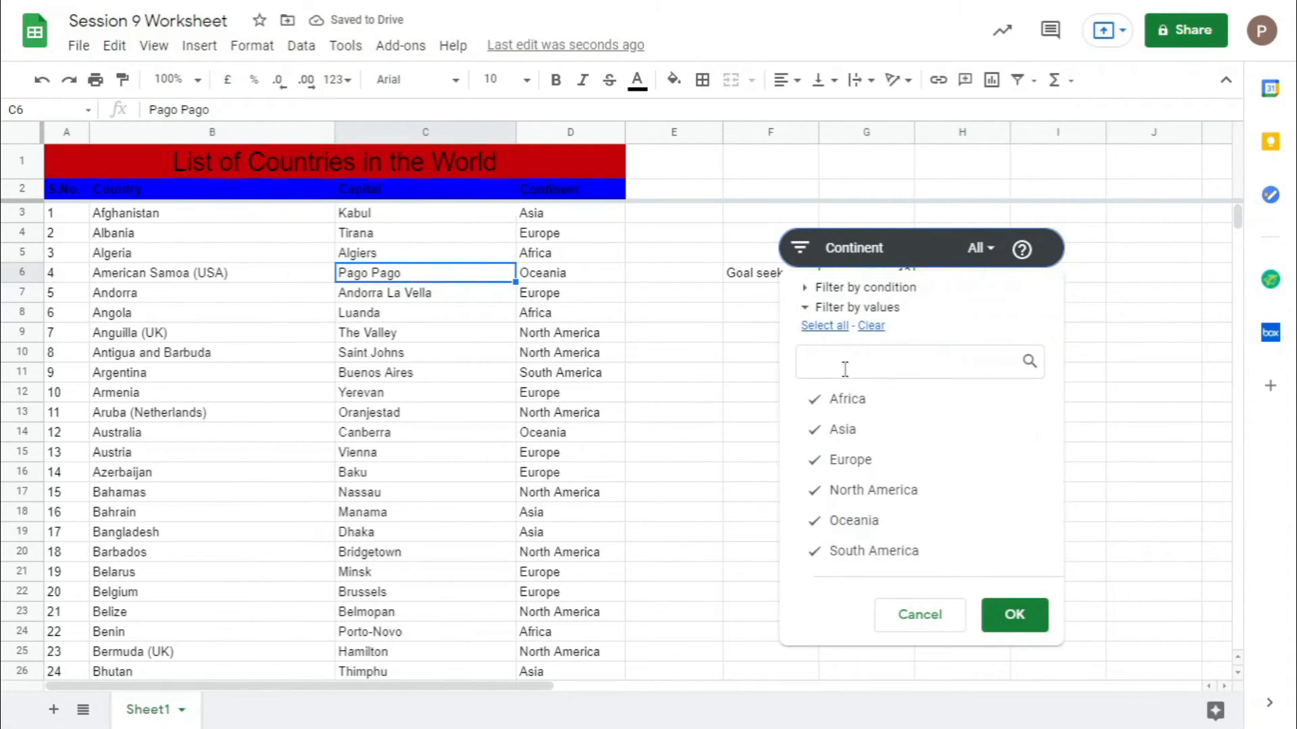
left_click(871, 325)
left_click(858, 432)
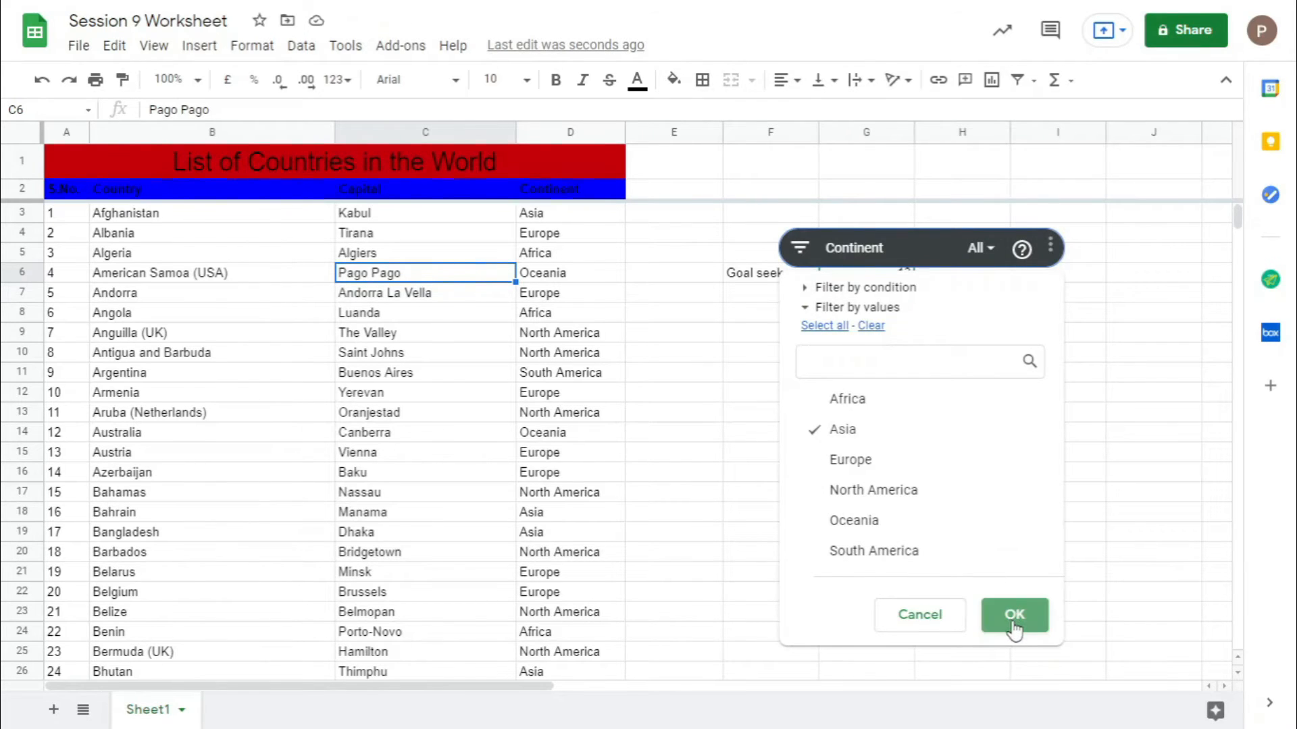
left_click(1013, 616)
scroll(292, 416, "down", 15)
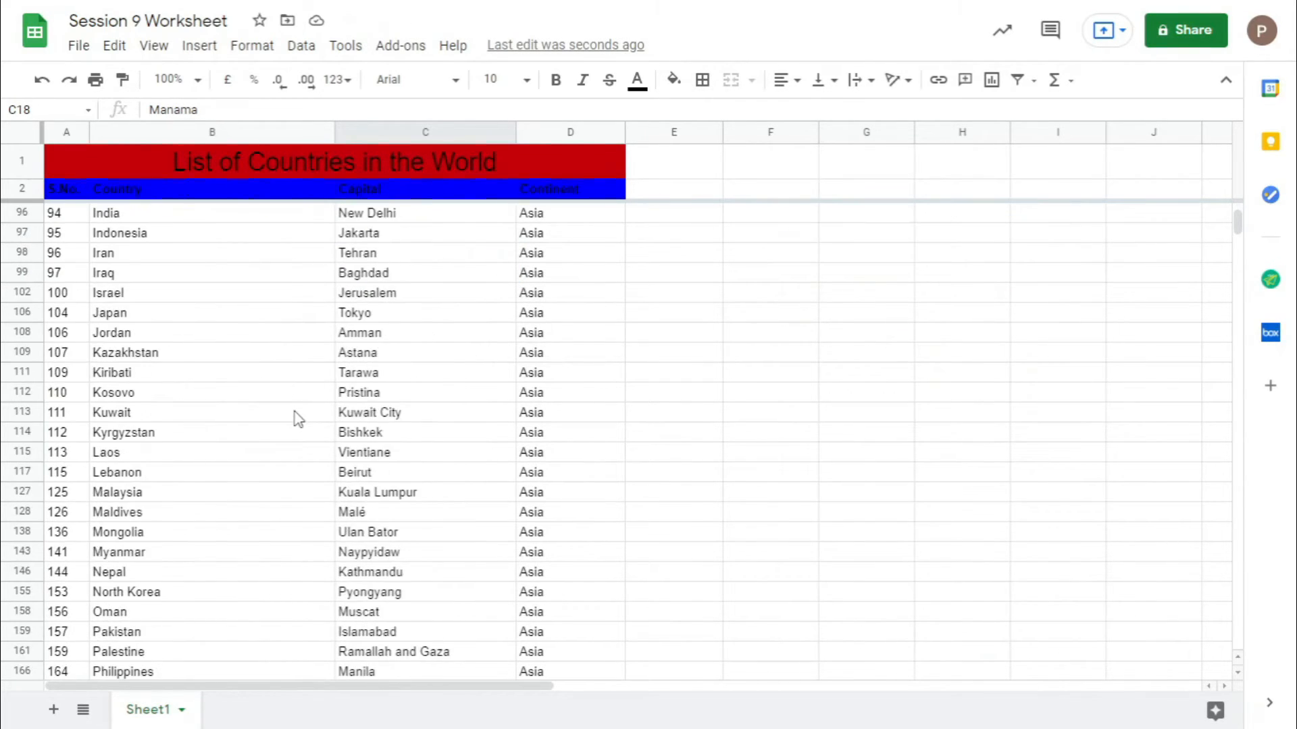
left_click(316, 458)
scroll(318, 462, "up", 1)
scroll(317, 461, "up", 15)
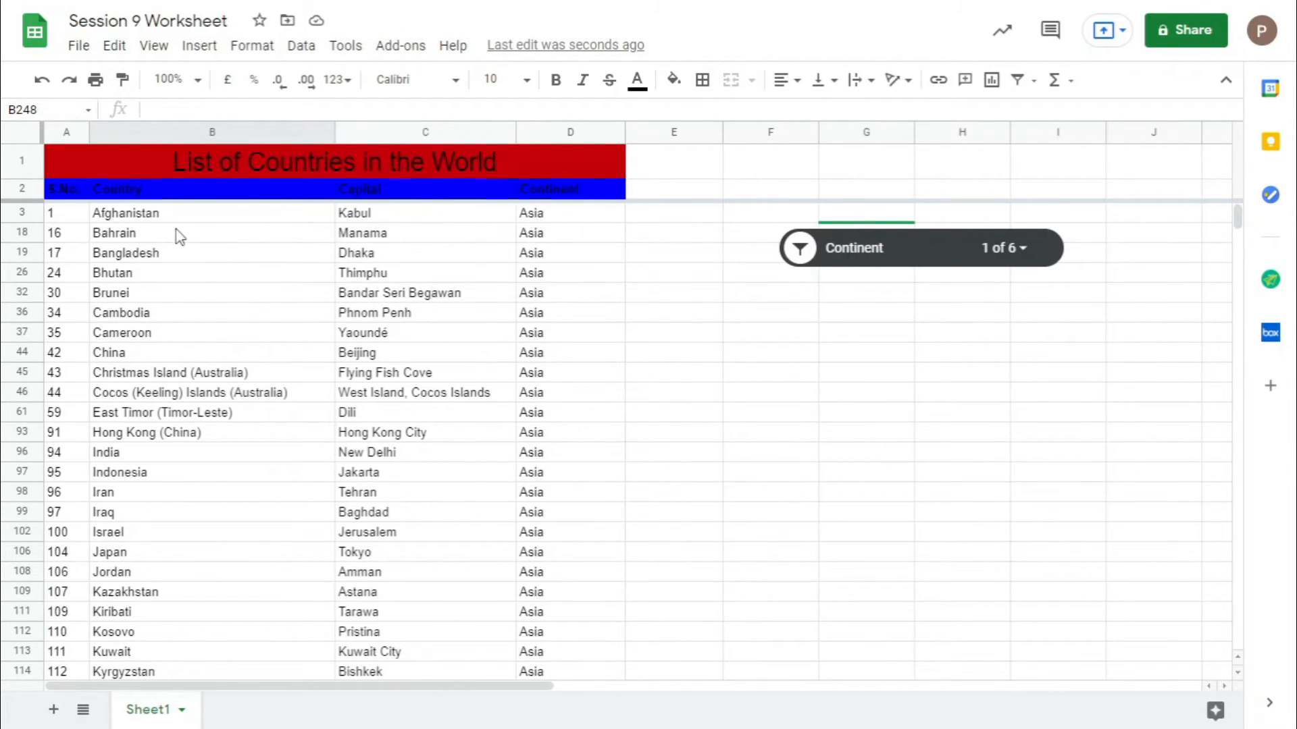
Copy the filtered Afghanistan and Bahrain rows (A3:D18) and paste them at cell F45
left_click_drag(75, 212, 566, 248)
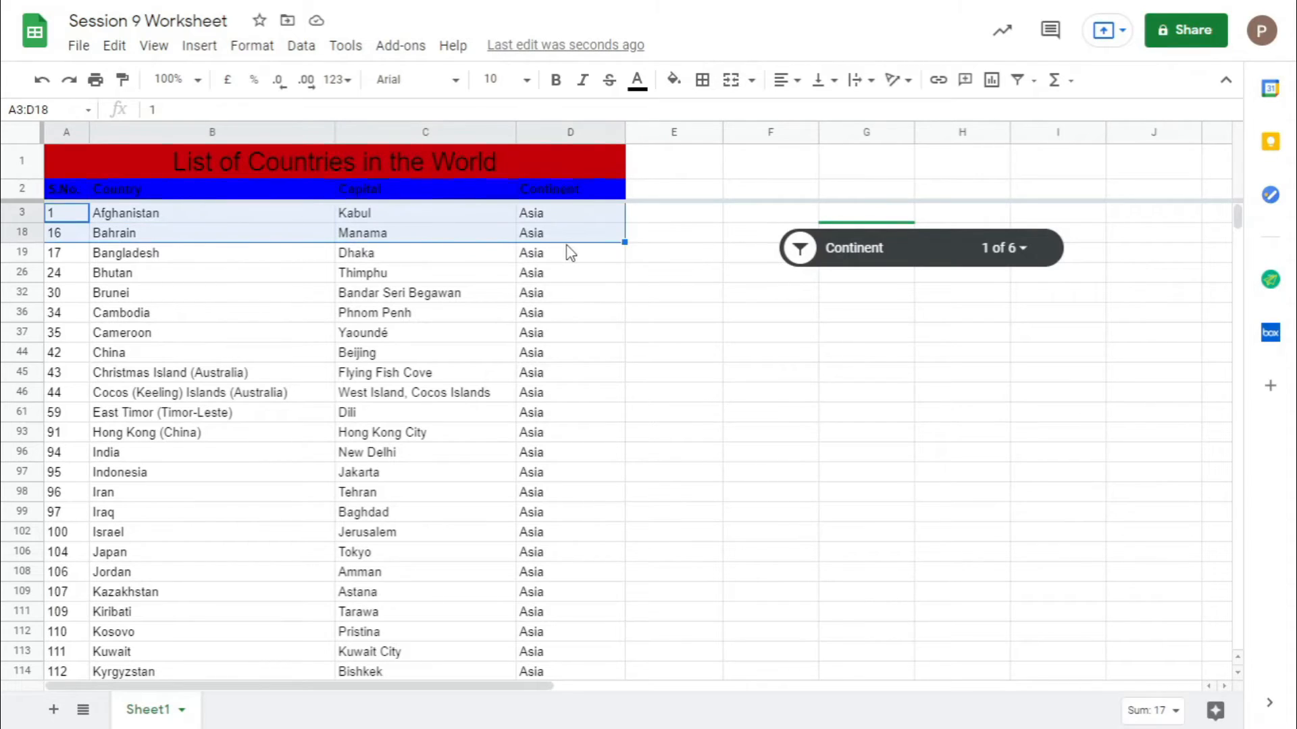
right_click(559, 243)
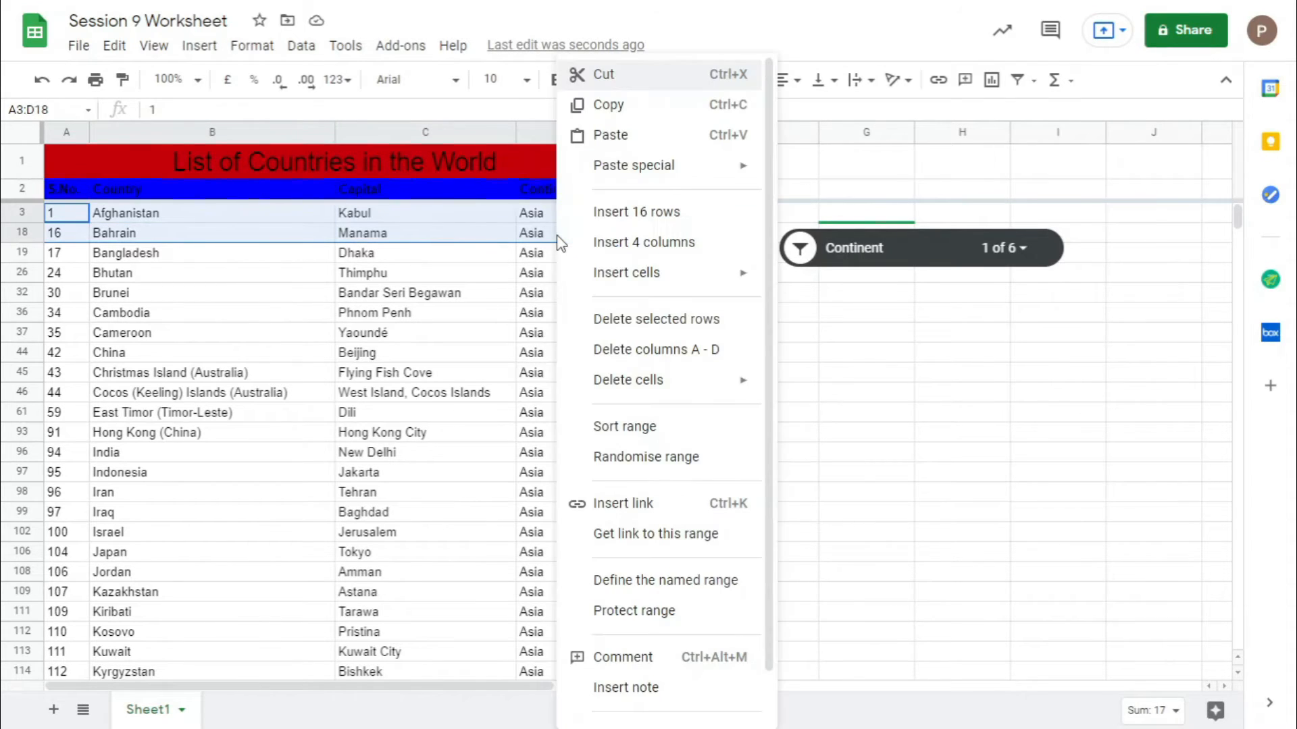
left_click(633, 117)
left_click(769, 374)
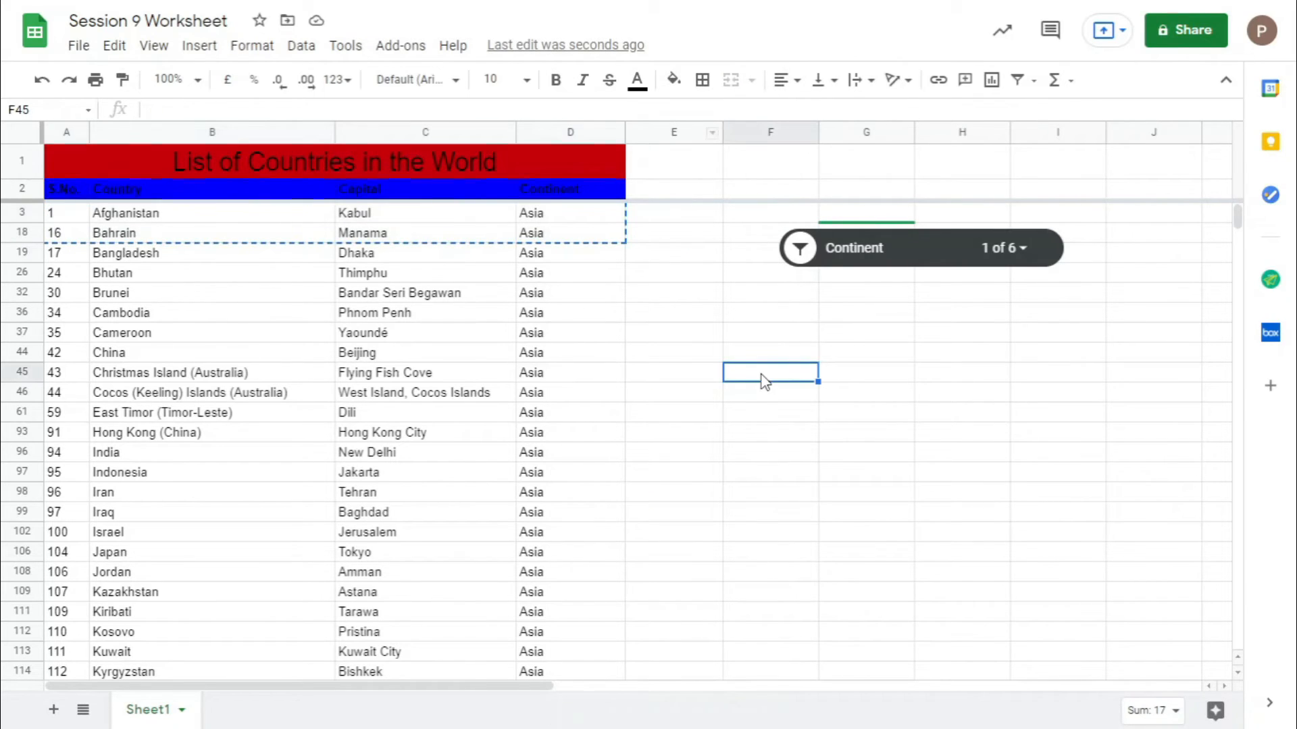
key("ctrl+v")
left_click(812, 440)
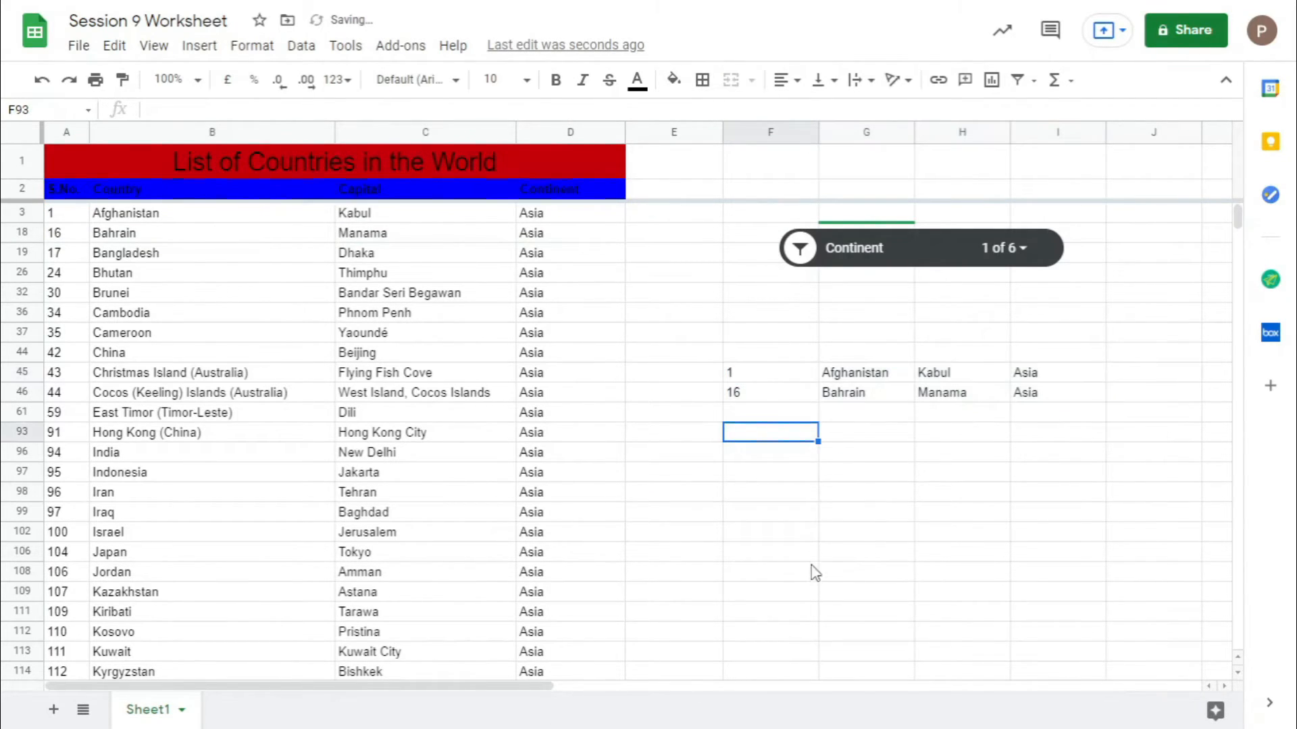
Delete the pasted Afghanistan and Bahrain rows in F45:I46
left_click_drag(752, 377, 1076, 391)
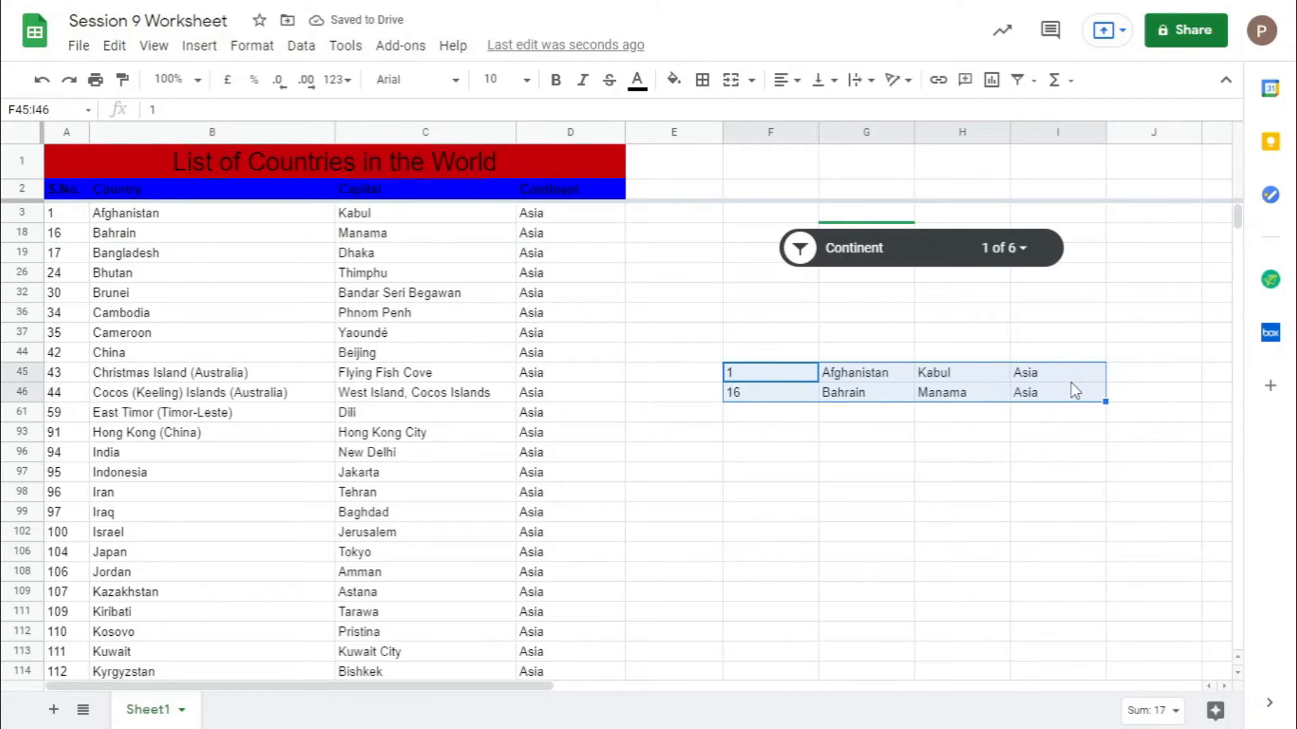
key("Delete")
left_click(920, 524)
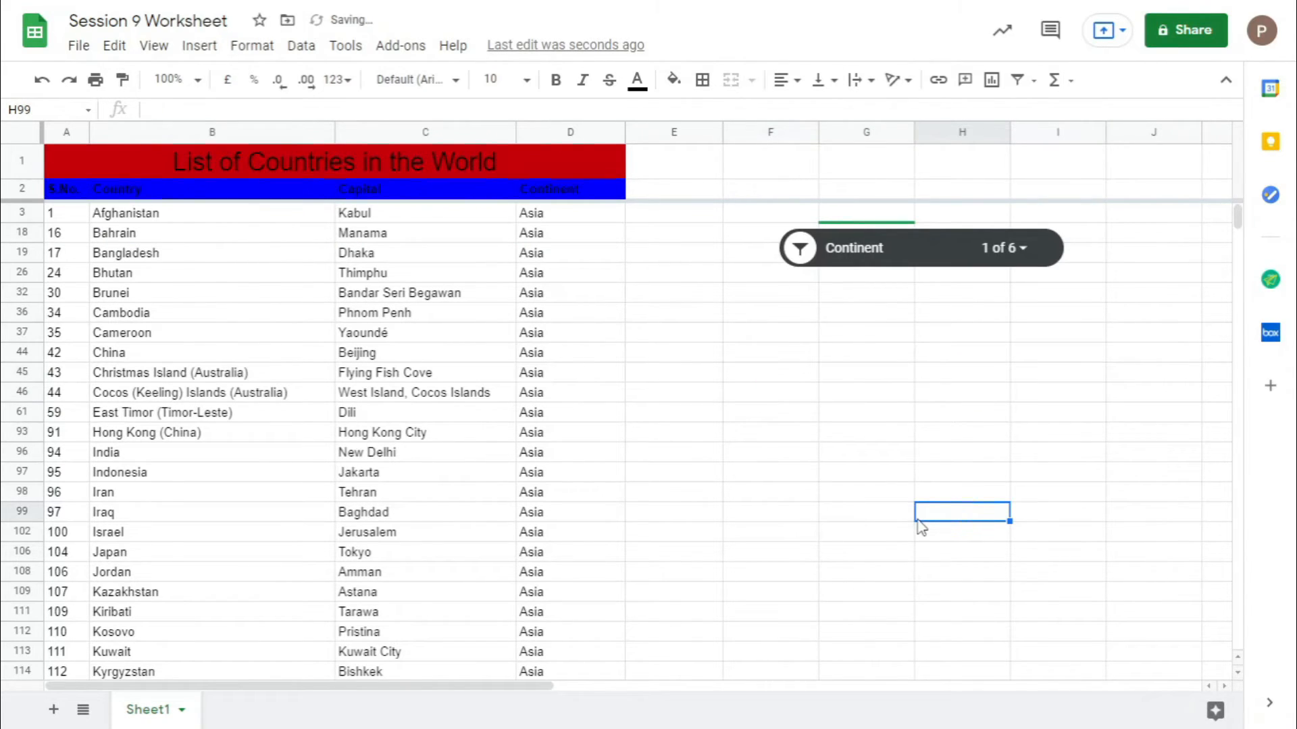
left_click(701, 498)
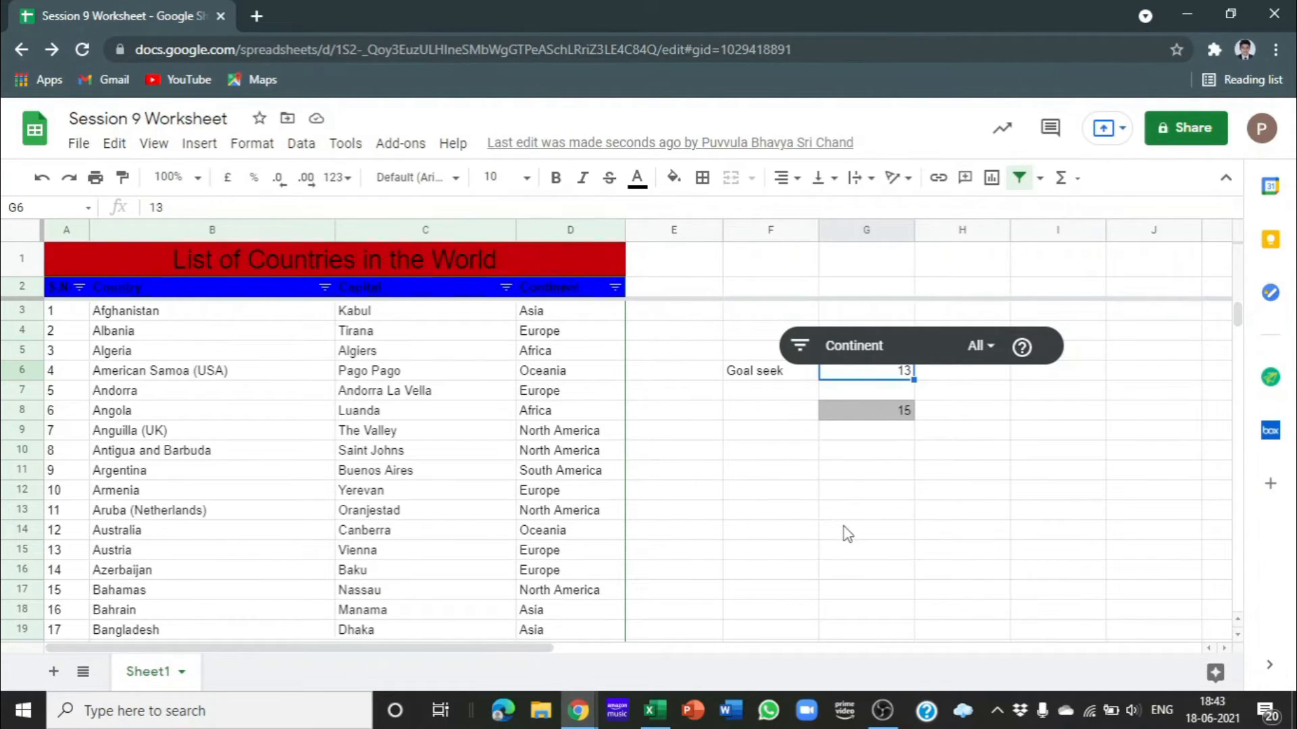
Switch the browser to full-screen view with the country list's first rows in sight
scroll(1045, 457, "down", 1)
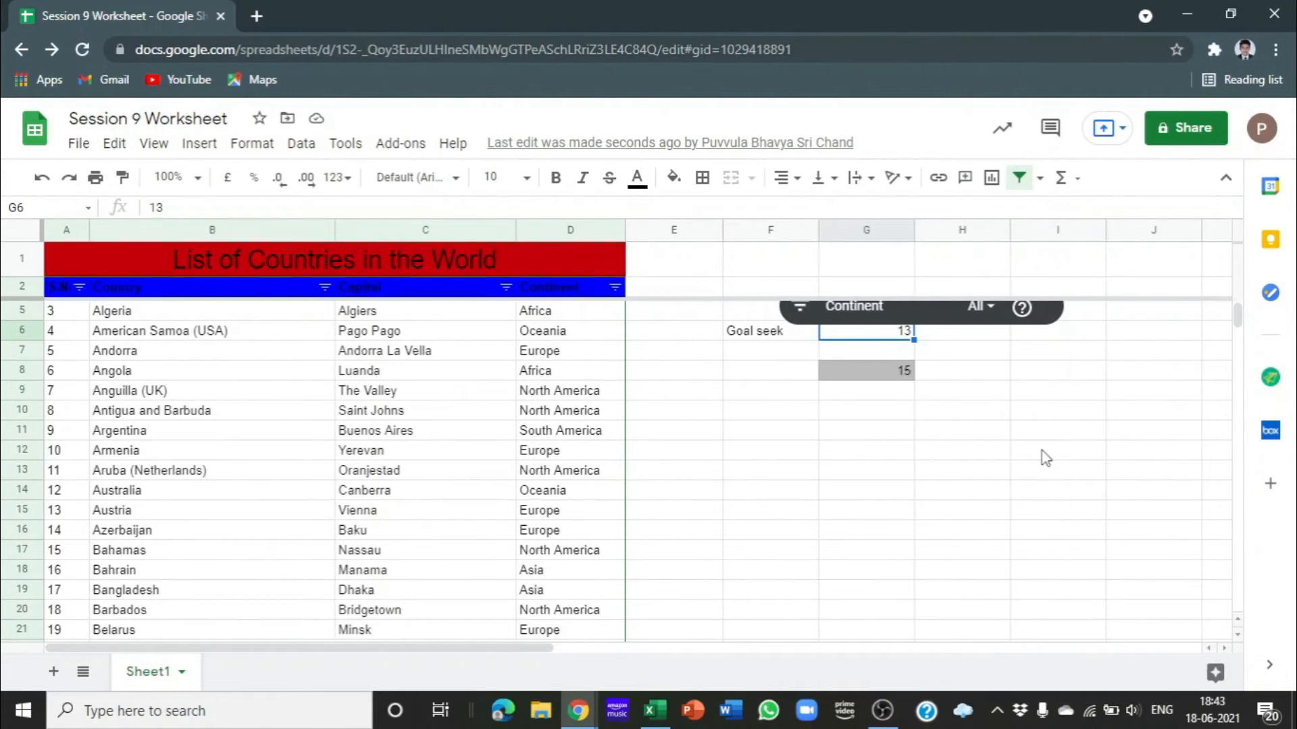
key("F11")
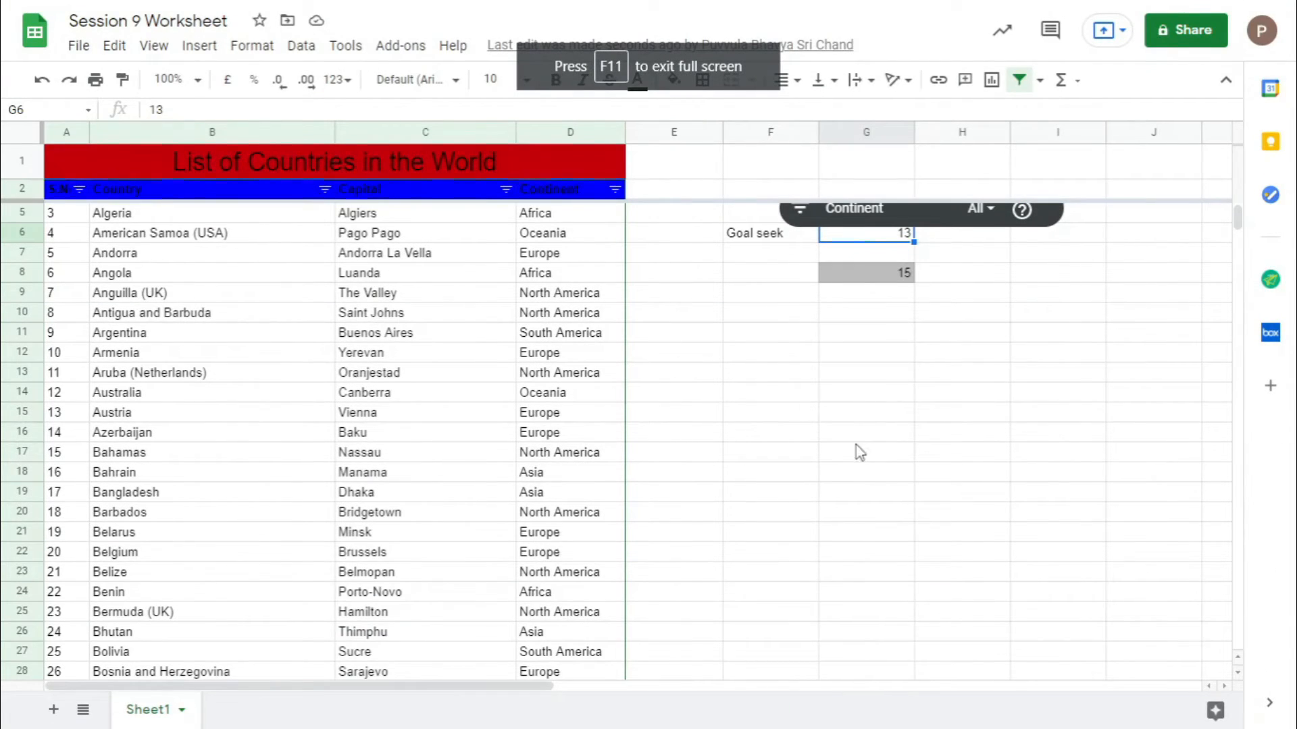
scroll(868, 462, "up", 1)
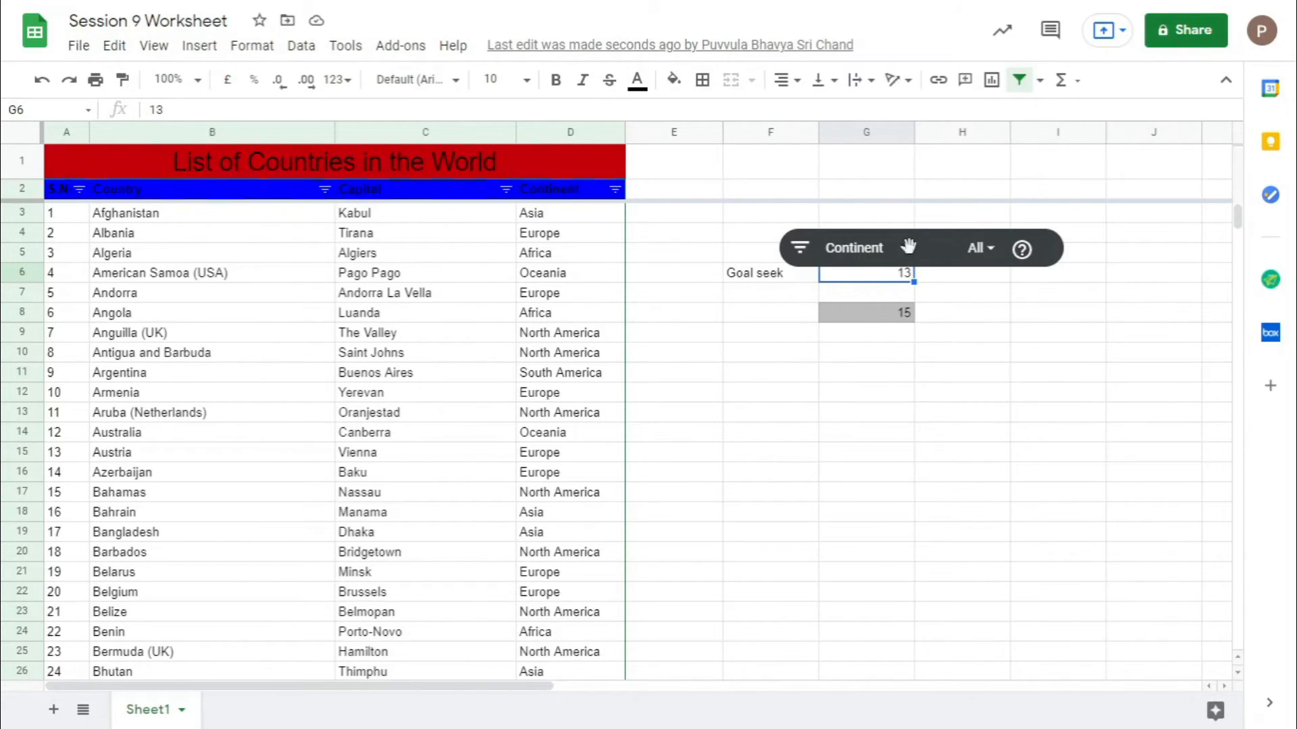
Examine the Continent slicer's settings and its available filter columns
left_click(998, 246)
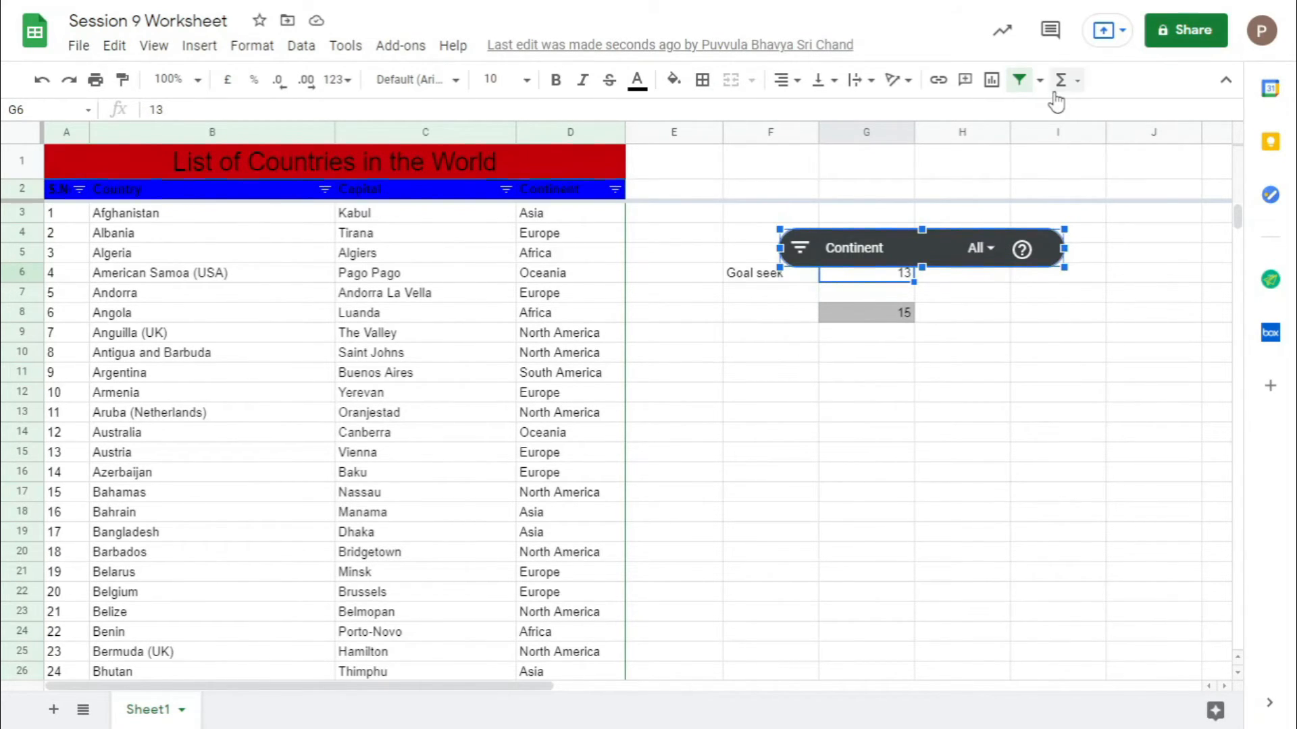
double_click(1060, 241)
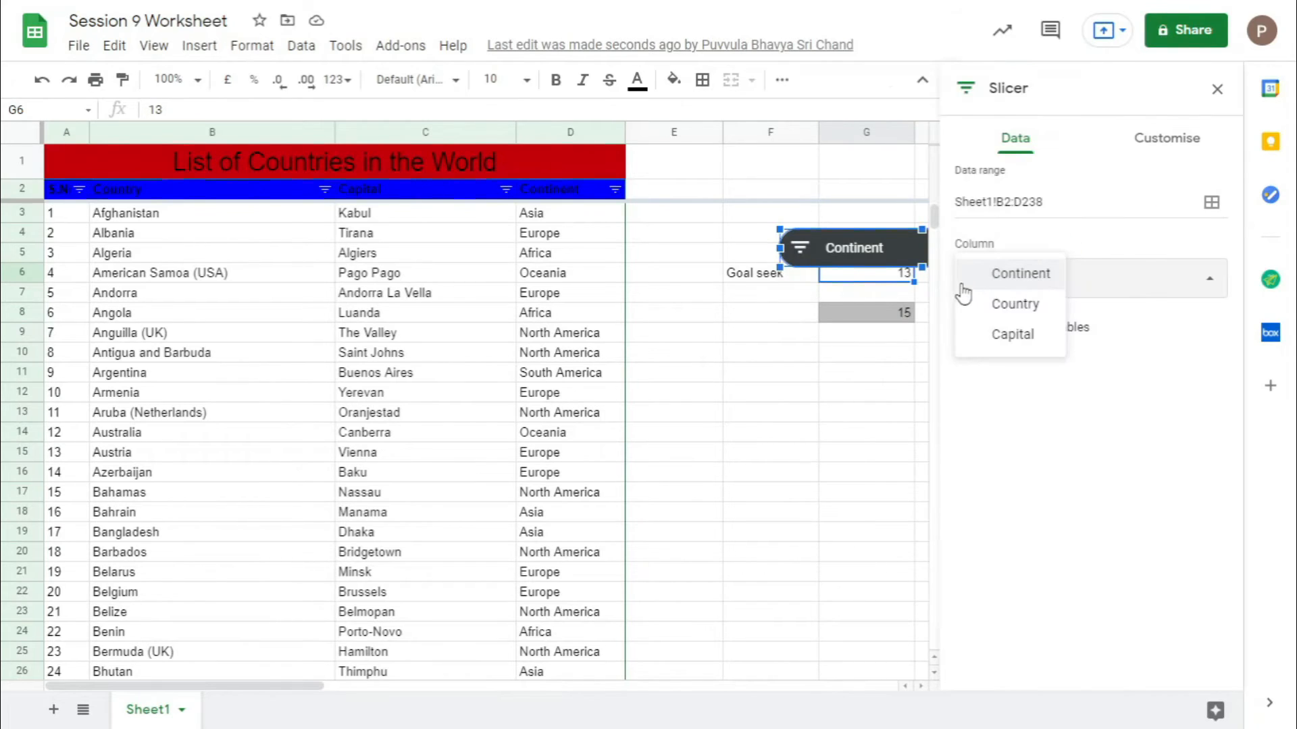
left_click(1111, 306)
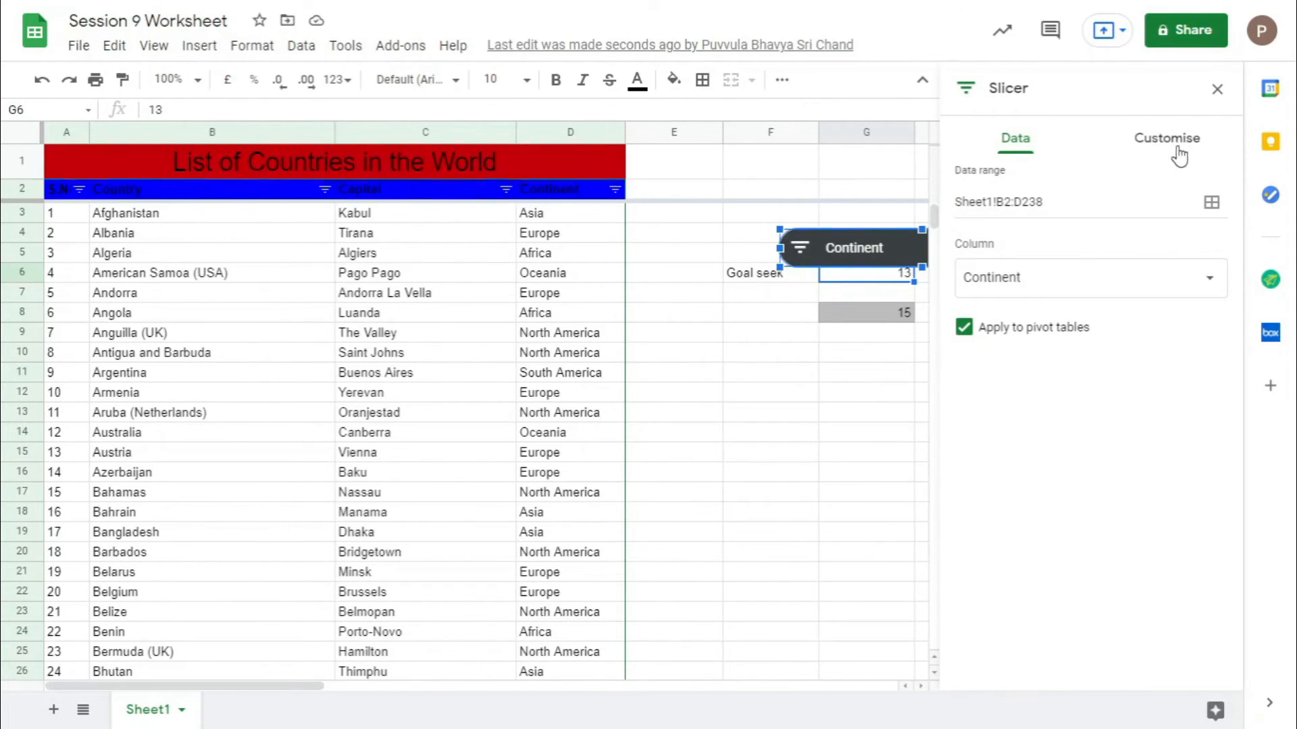
left_click(825, 356)
Delete the Continent slicer from the sheet
left_click(973, 247)
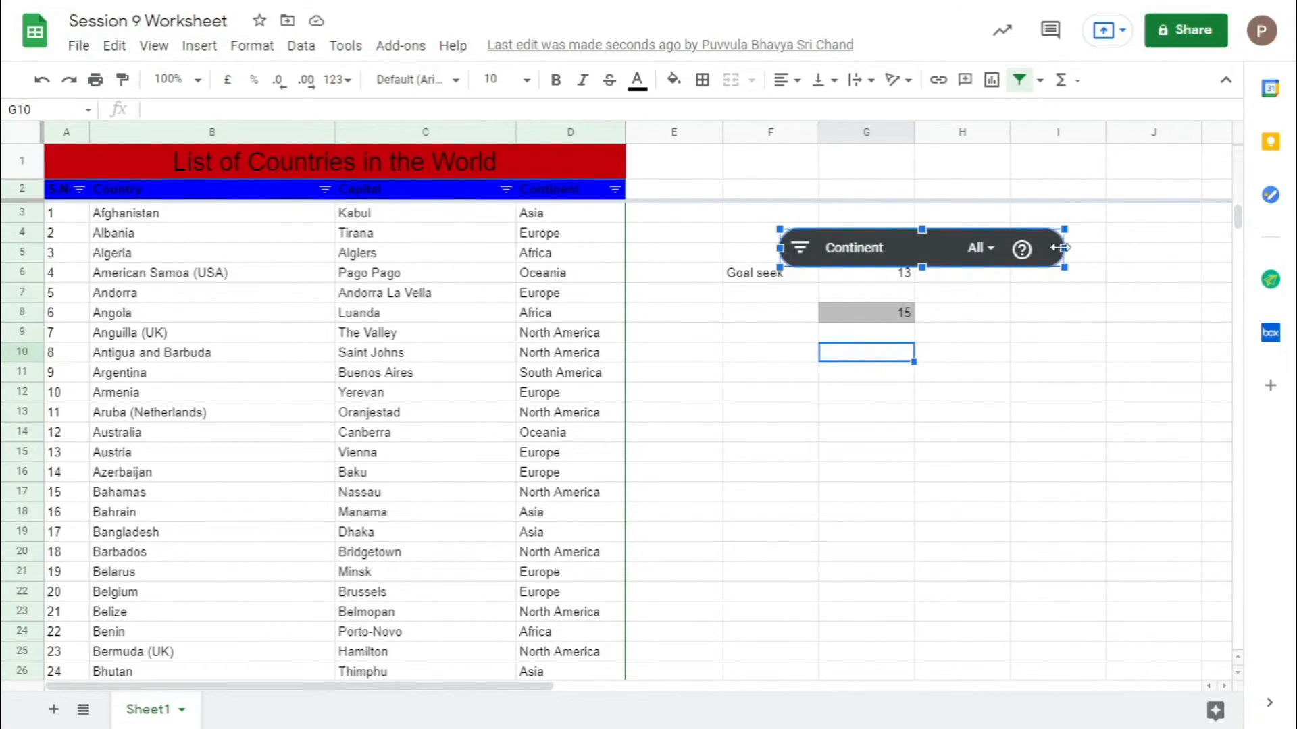
left_click_drag(1061, 248, 1065, 248)
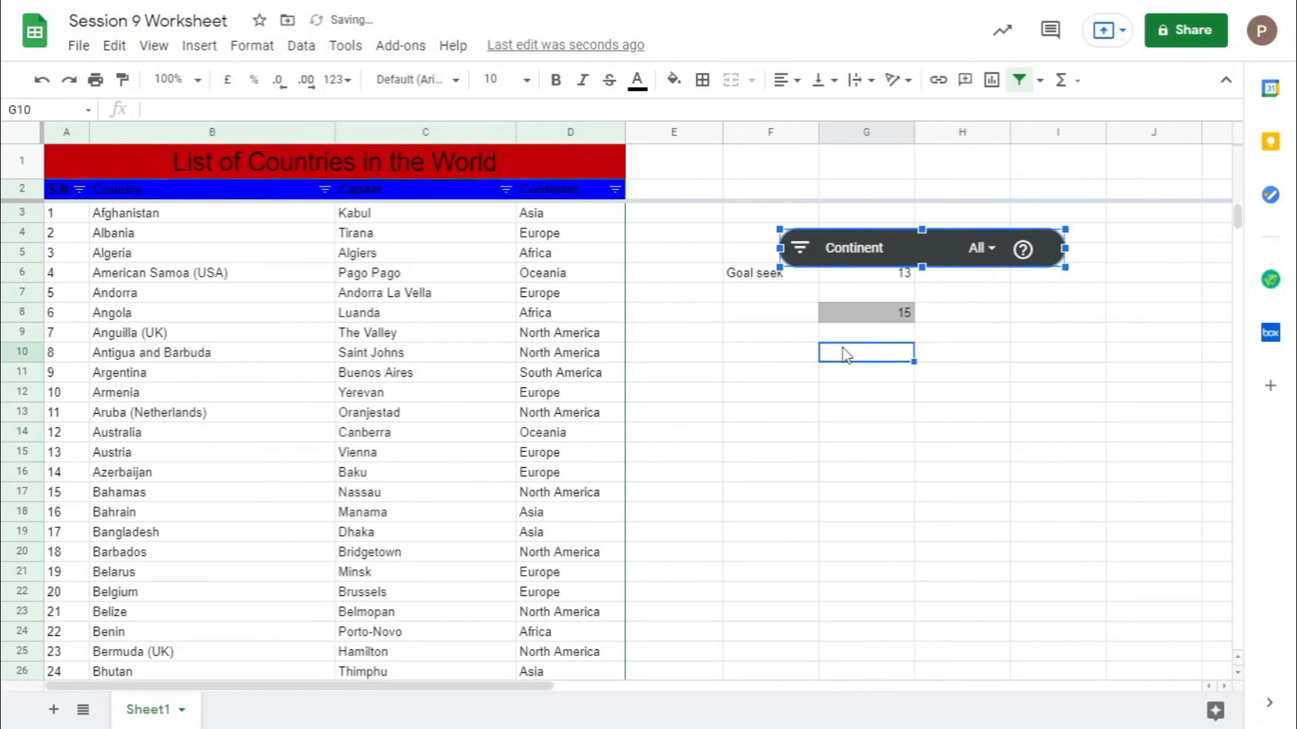
key("Delete")
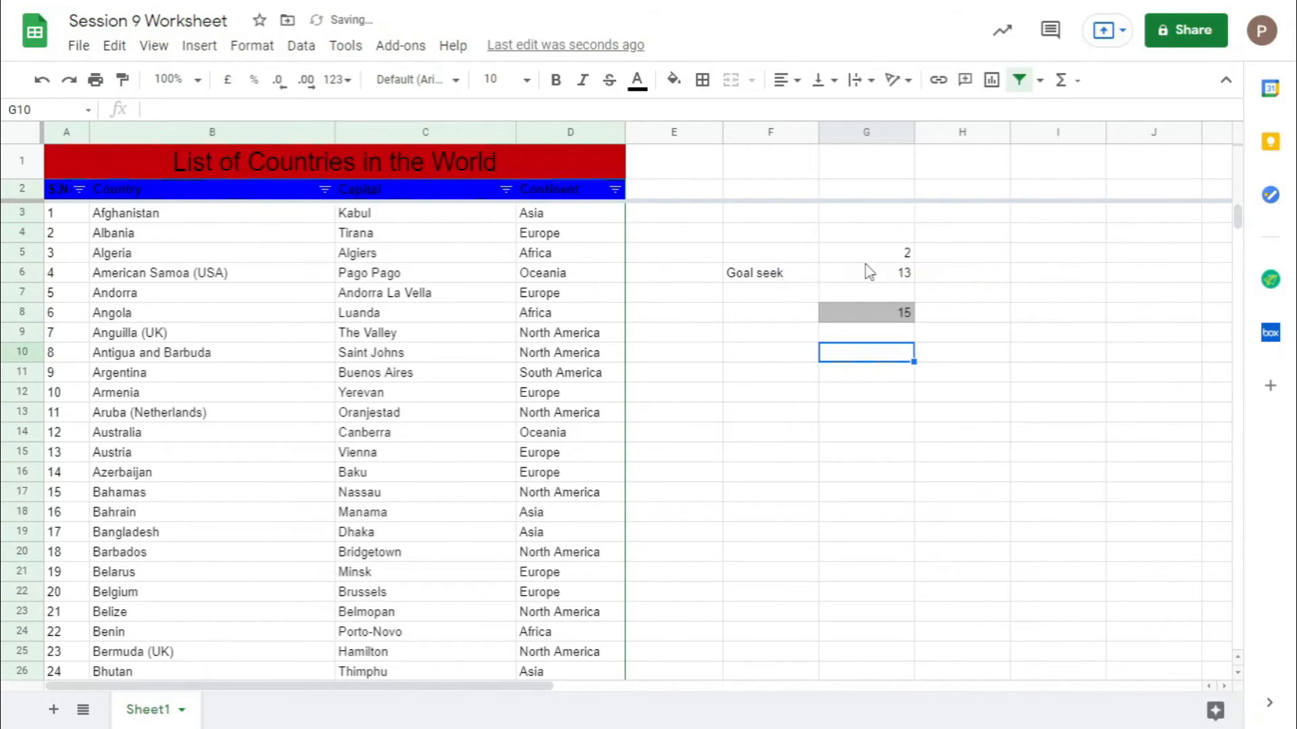
Insert a new slicer with the suggested data range Sheet1!A1:D239
left_click(301, 45)
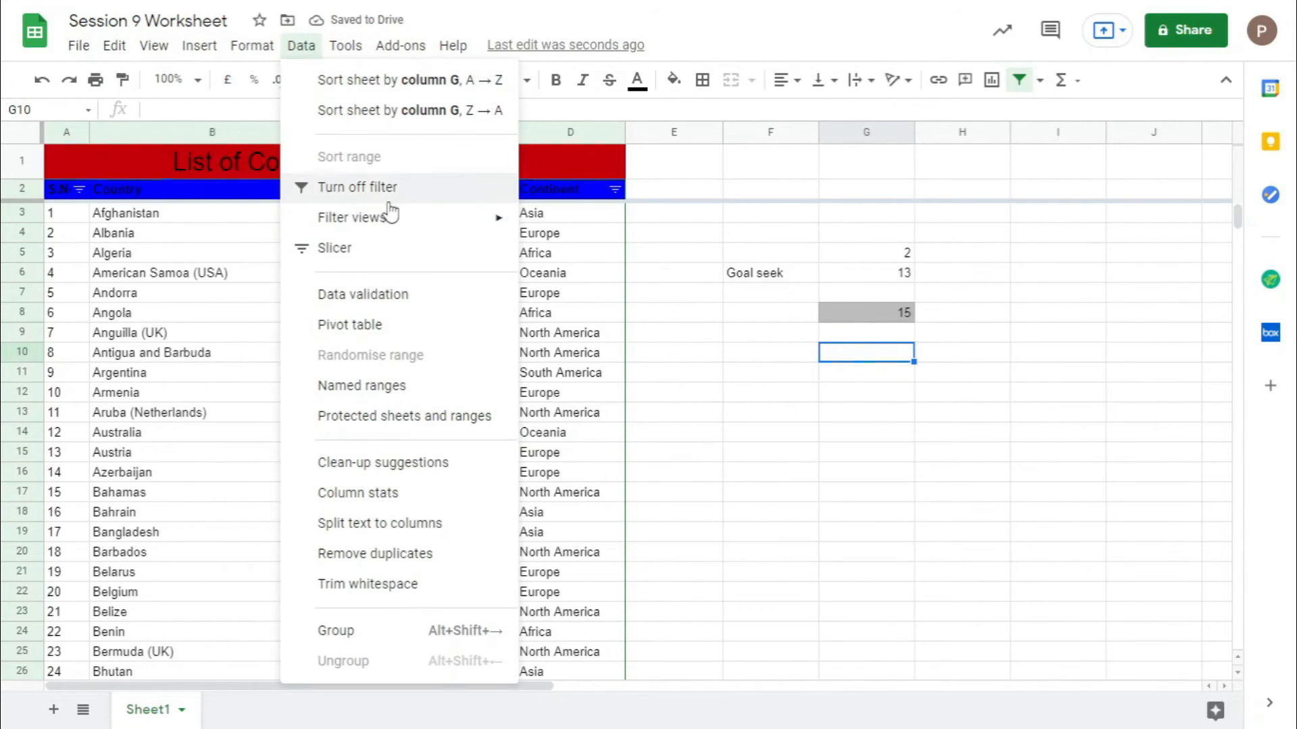
left_click(390, 249)
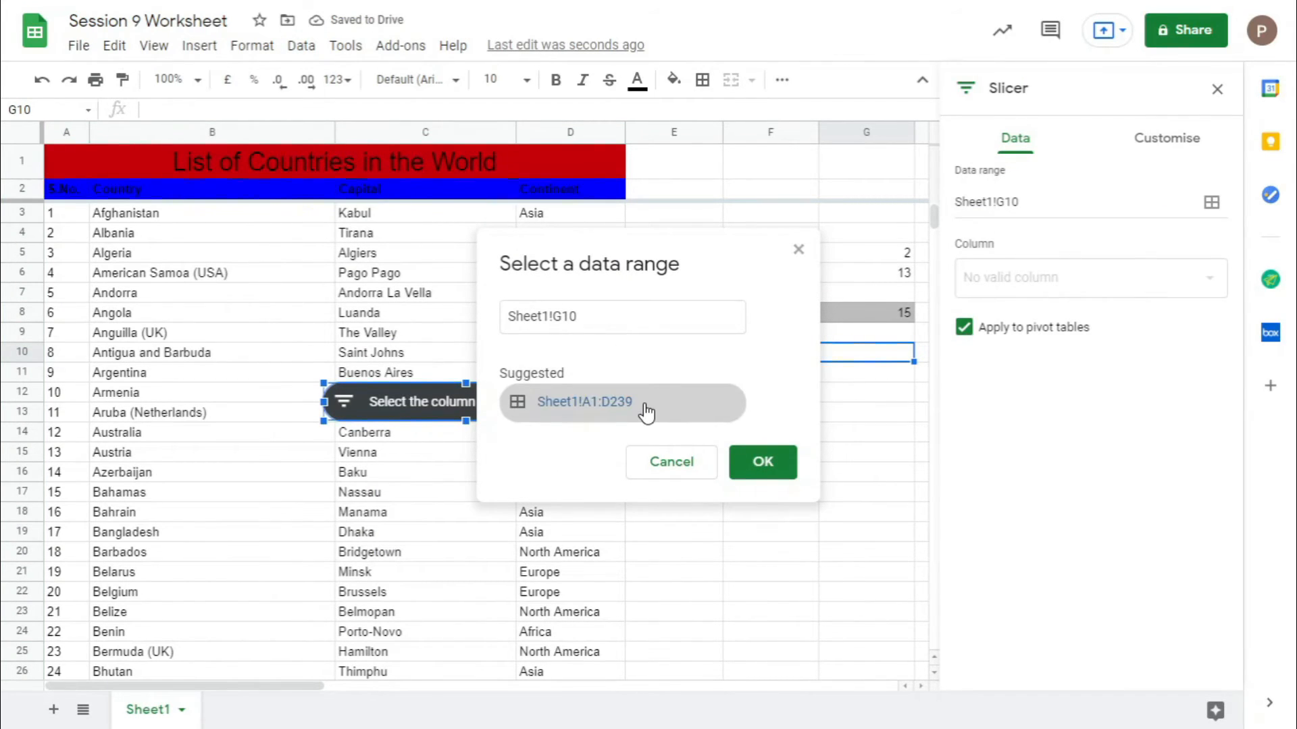
left_click(603, 403)
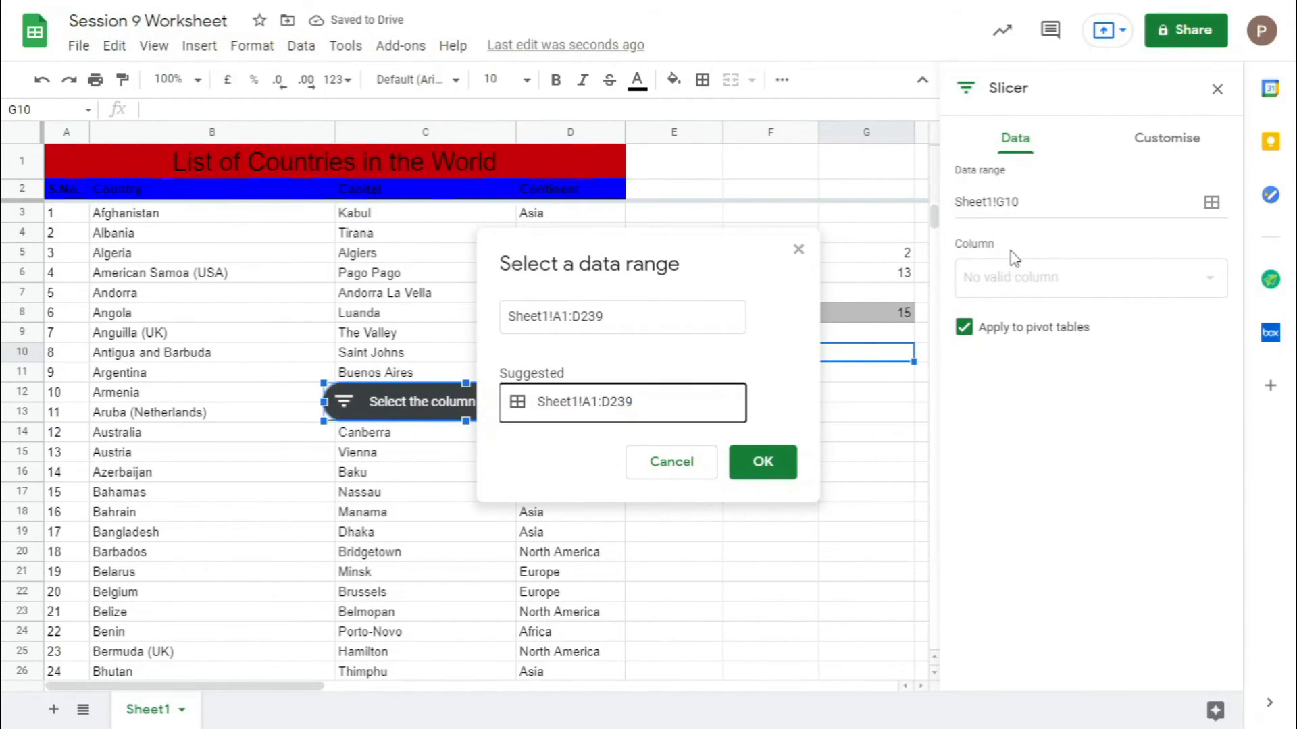
left_click(762, 473)
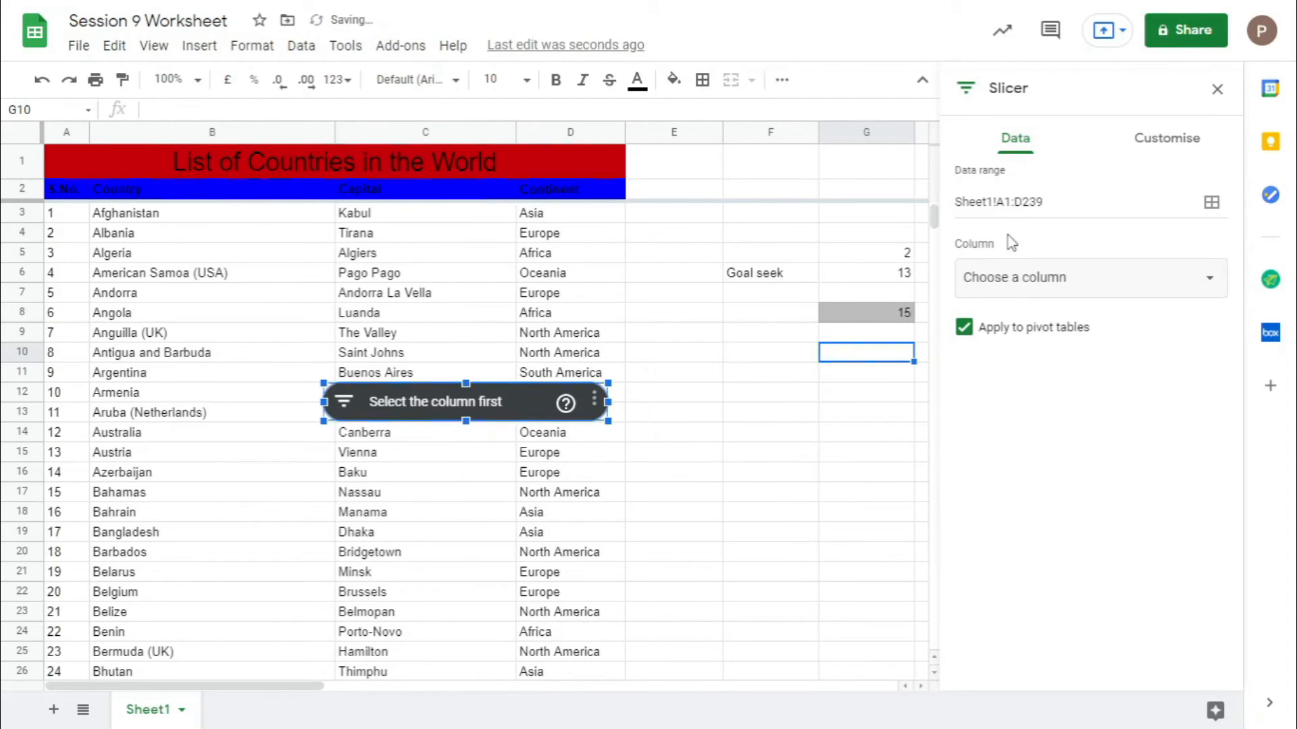
Set the new slicer's data range to Sheet1!B2:D239 and choose Continent as its filter column
left_click(1014, 201)
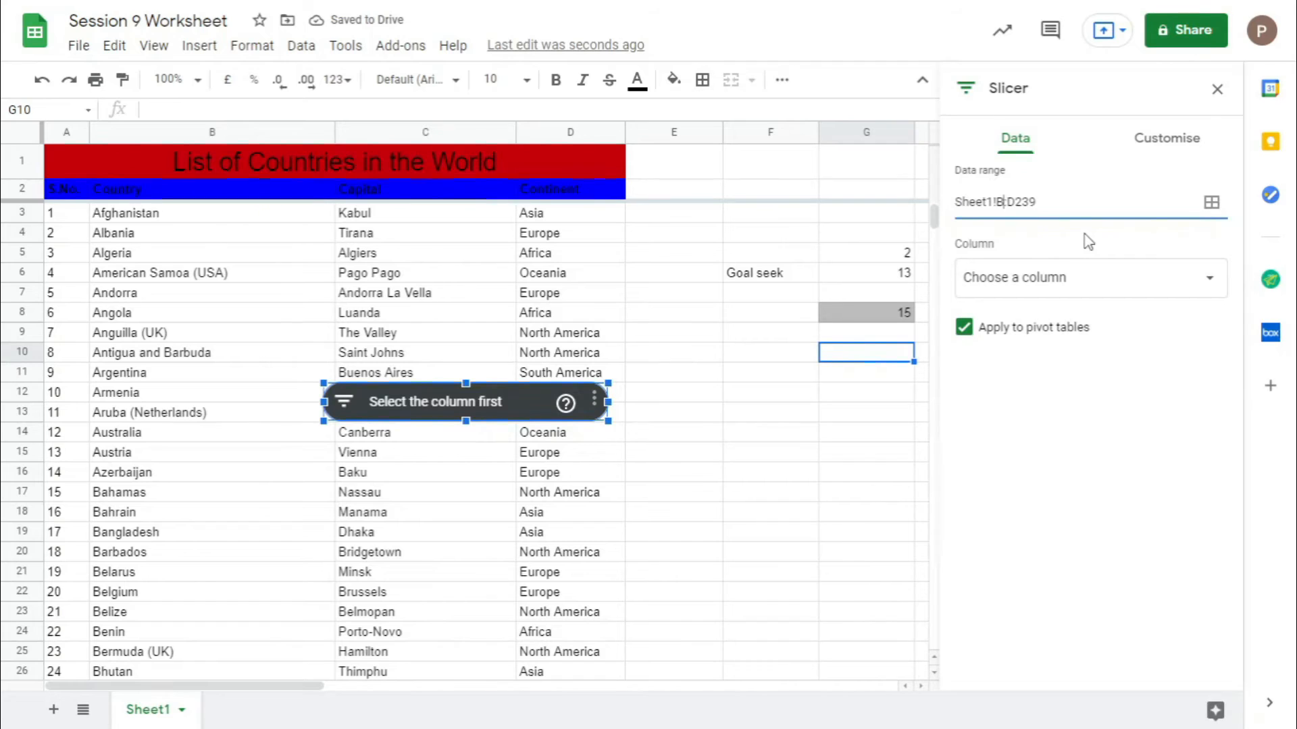
type("2")
left_click(1081, 297)
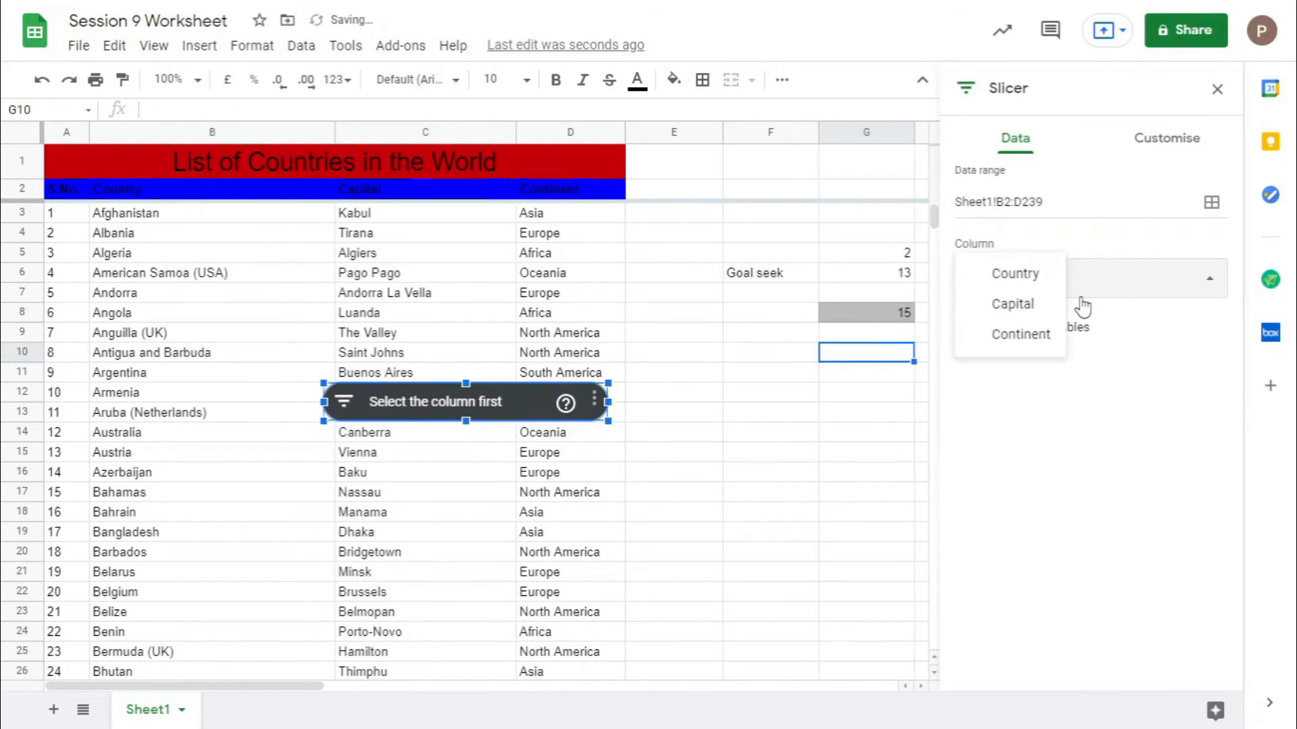
left_click(1038, 337)
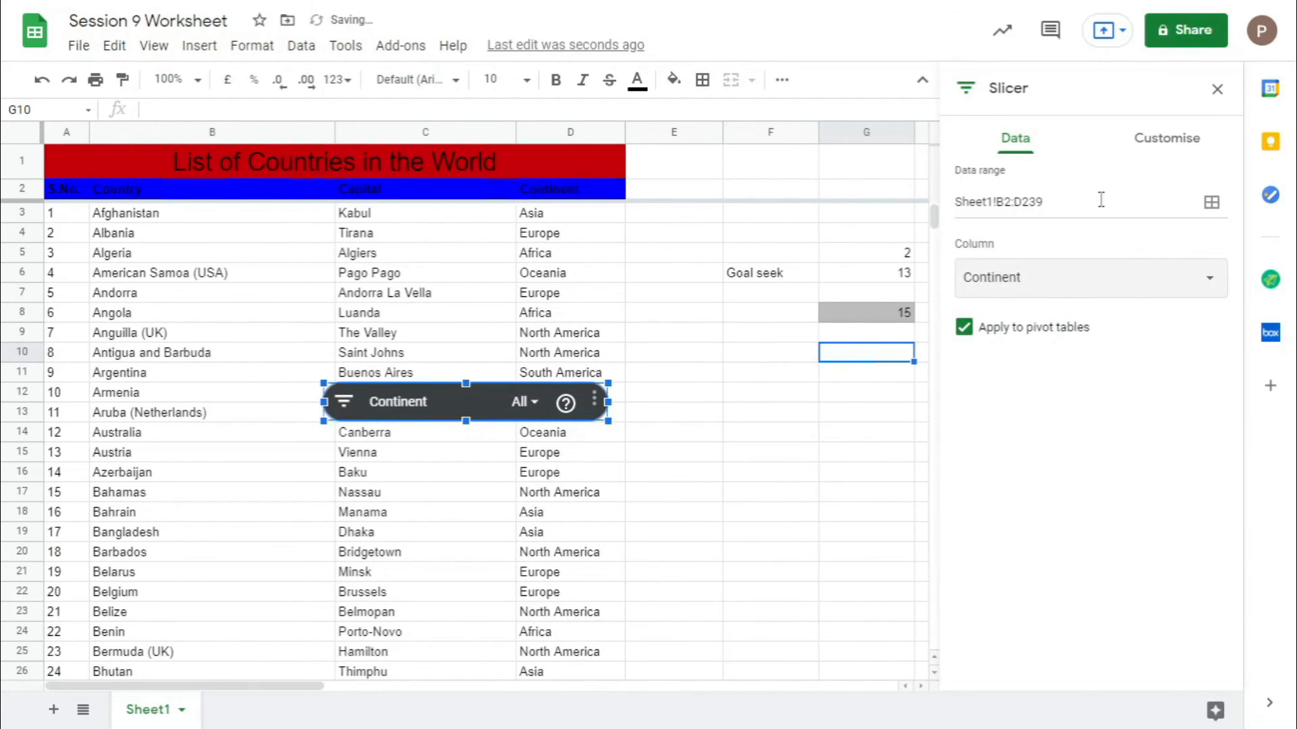
Filter the country list through the Continent slicer so that only Asia is selected
left_click(1163, 139)
left_click(524, 402)
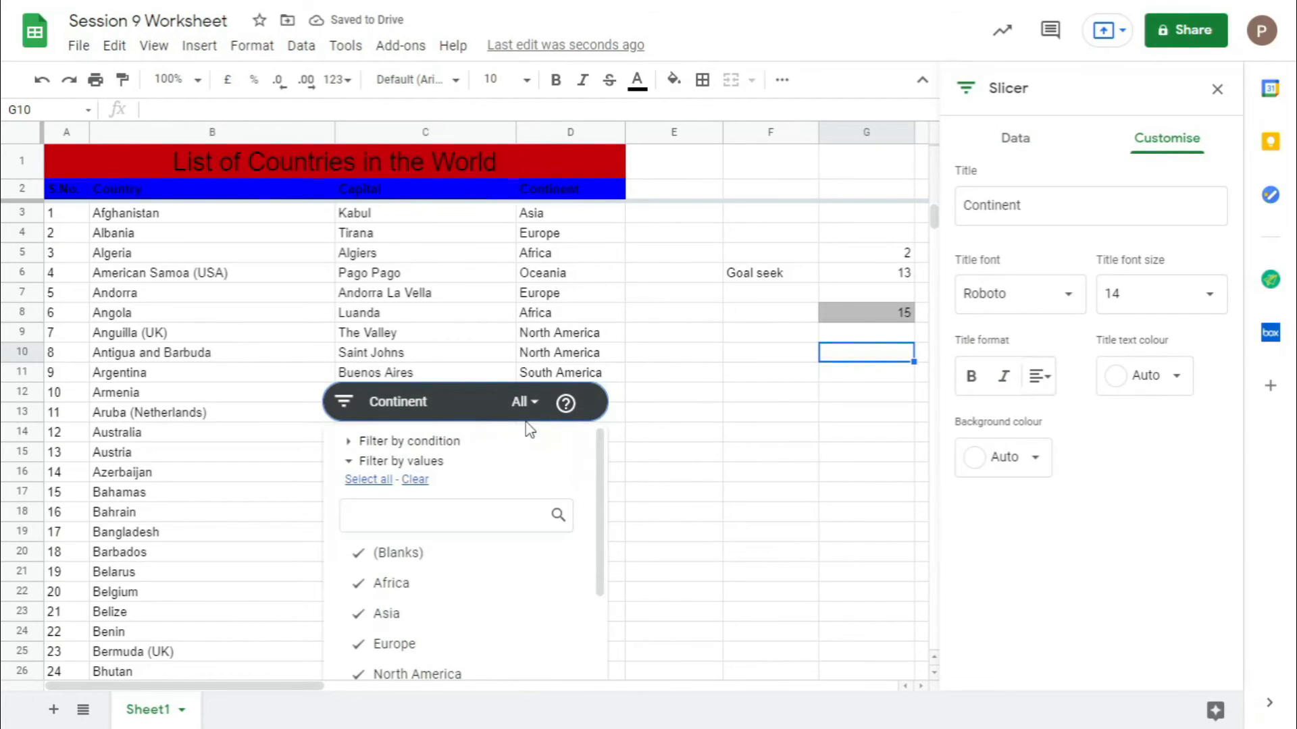
left_click(364, 613)
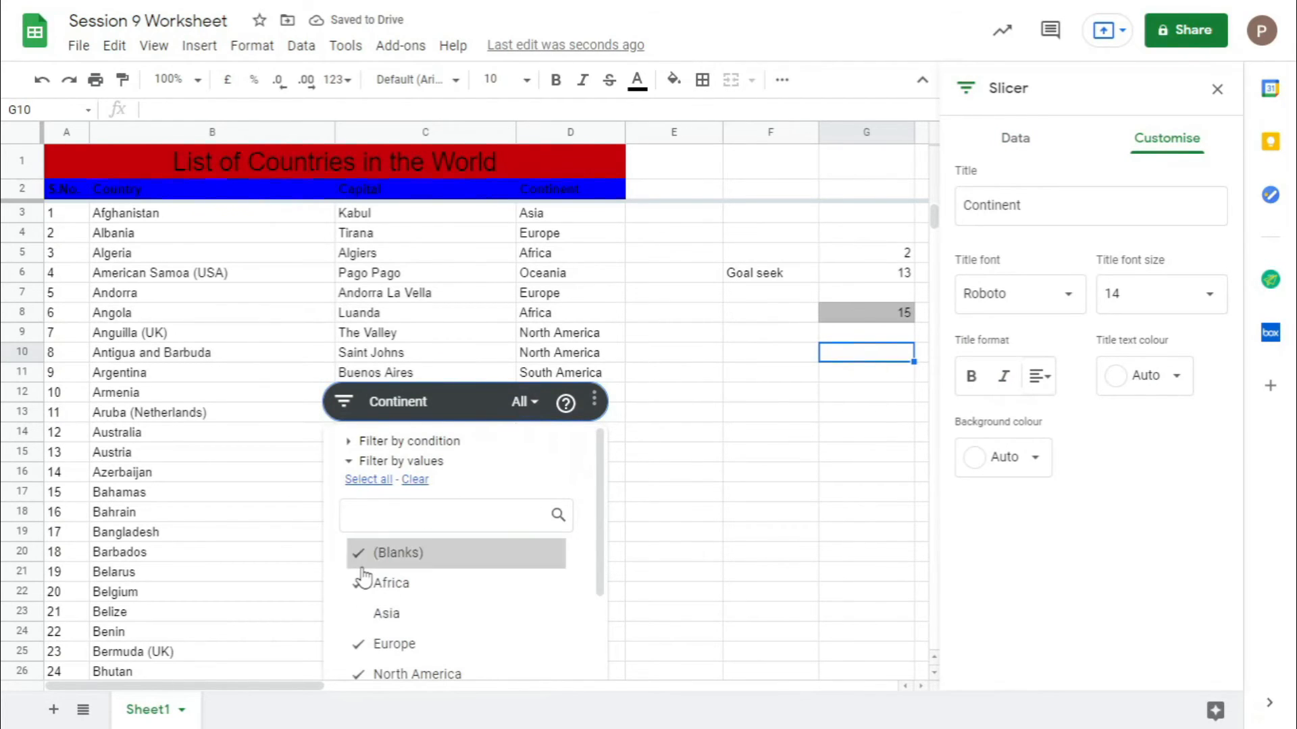
left_click(415, 480)
left_click(386, 614)
scroll(478, 599, "down", 3)
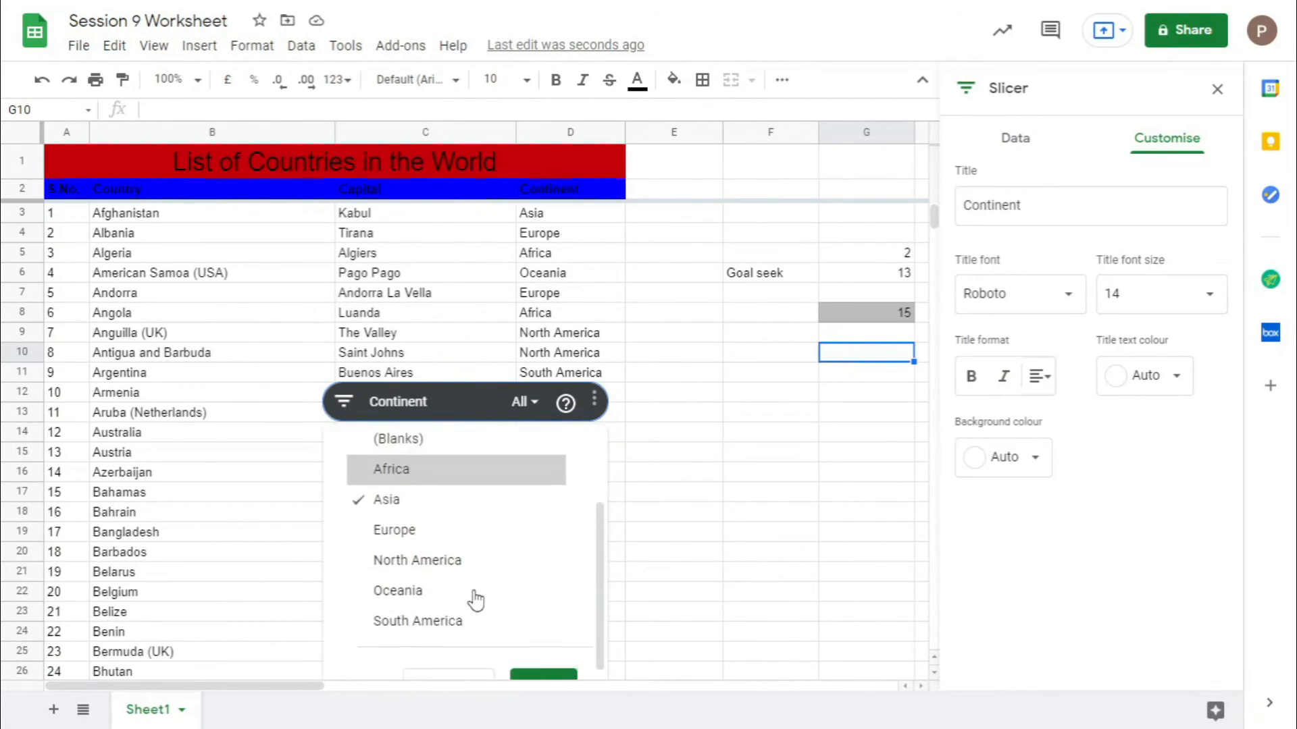
left_click(566, 664)
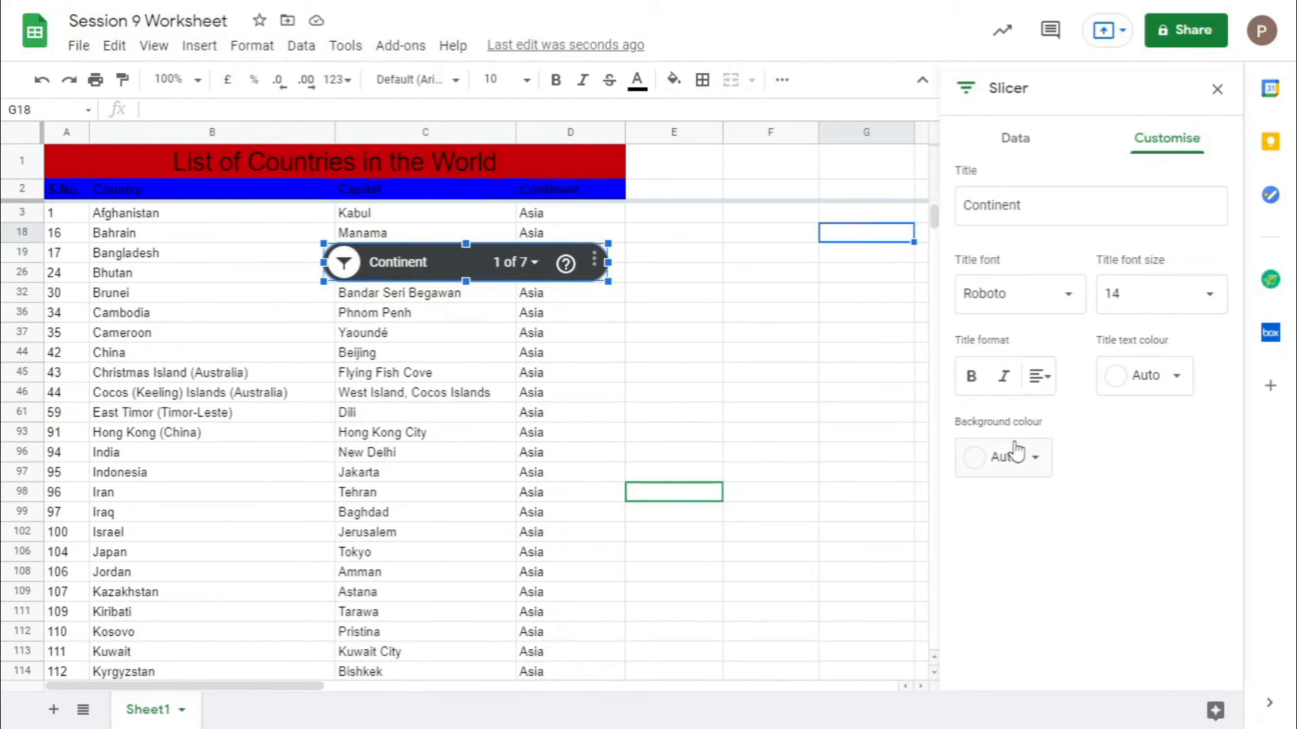
Change the Continent slicer's title font to Impact and look at the available title font sizes
left_click(1066, 201)
left_click(1057, 300)
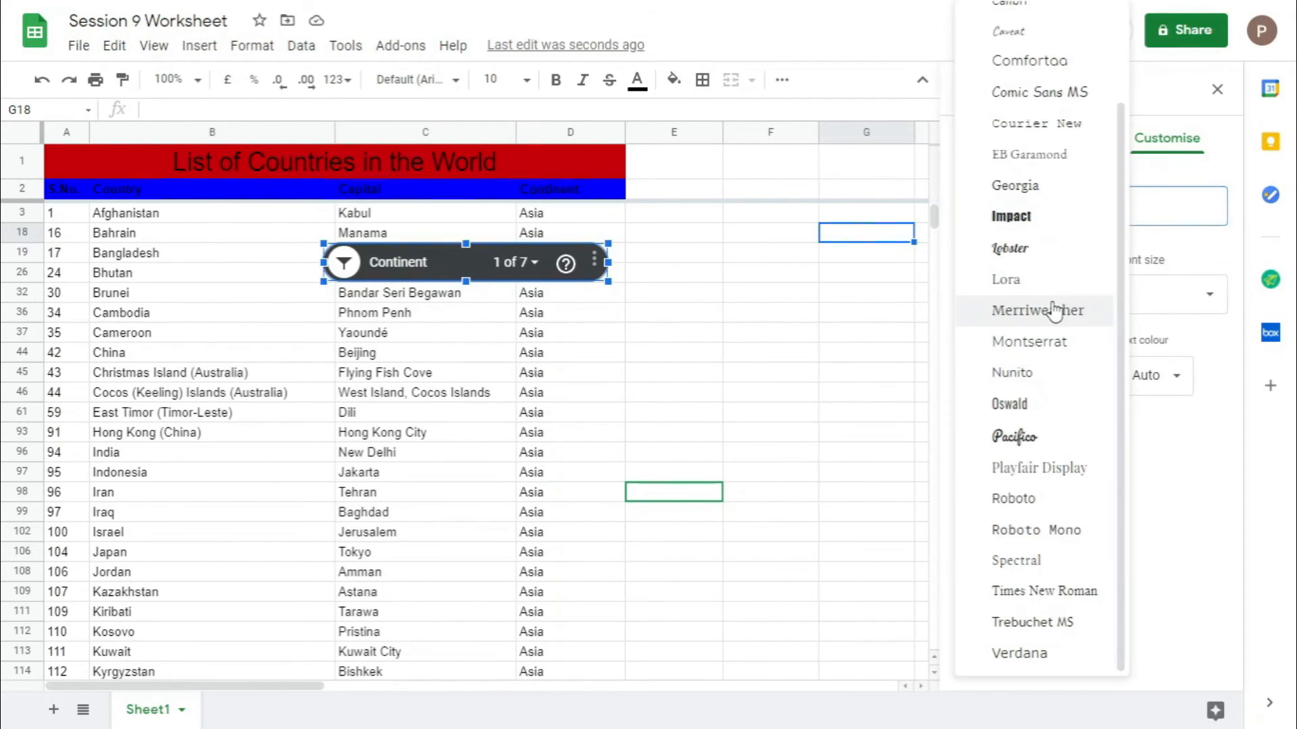
left_click(1009, 215)
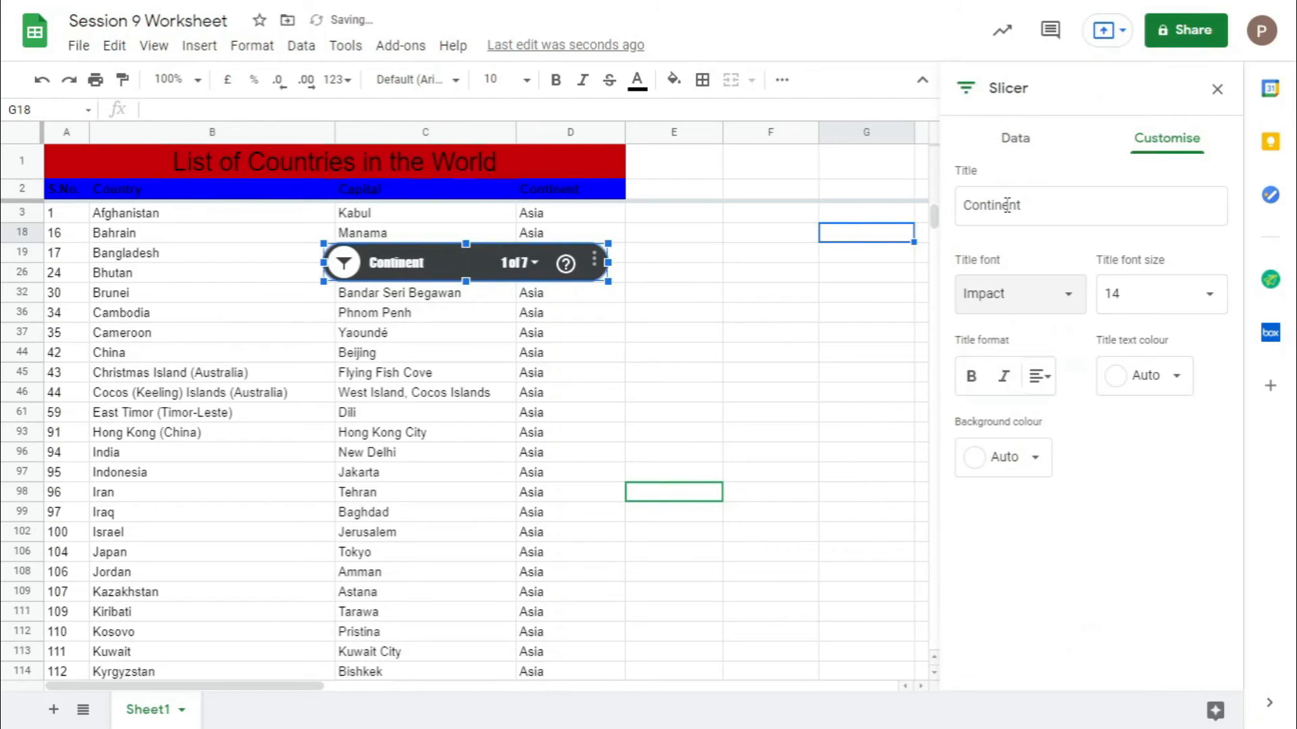
left_click(1169, 307)
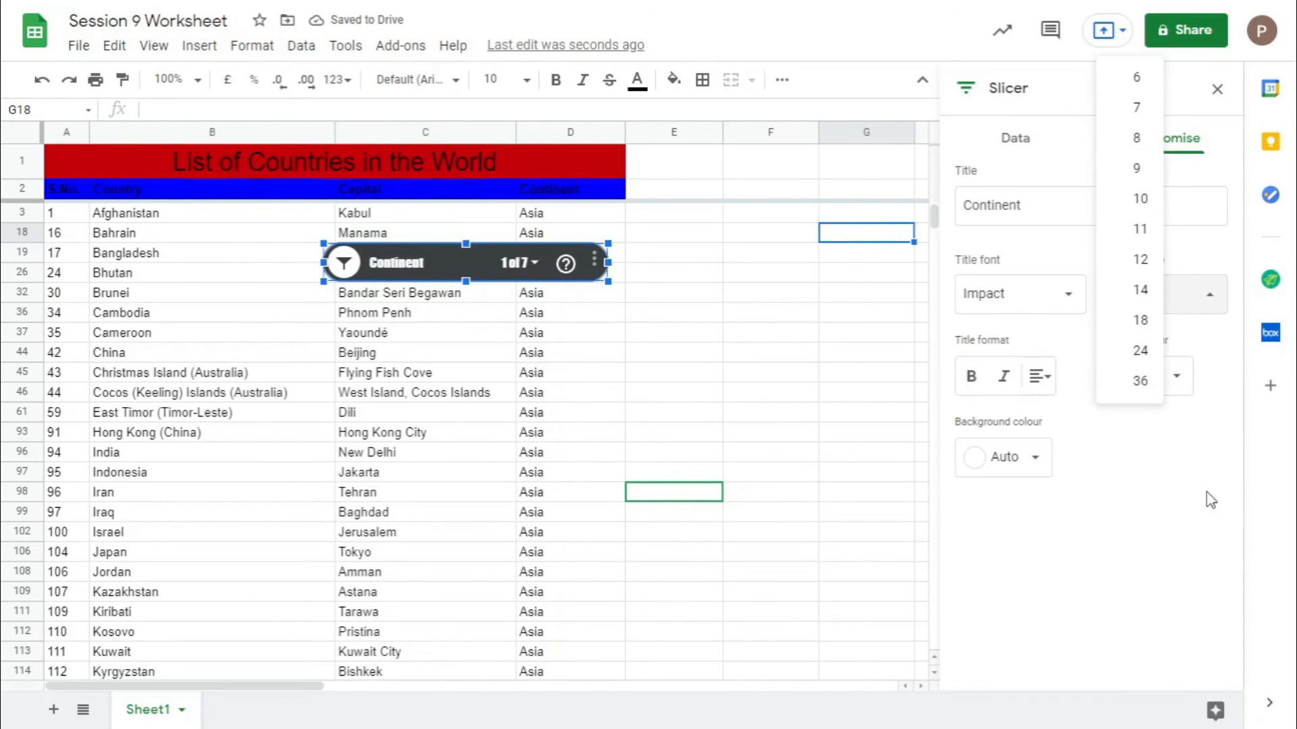
Give the Continent slicer a cyan background and a bright green title text colour
left_click(1011, 466)
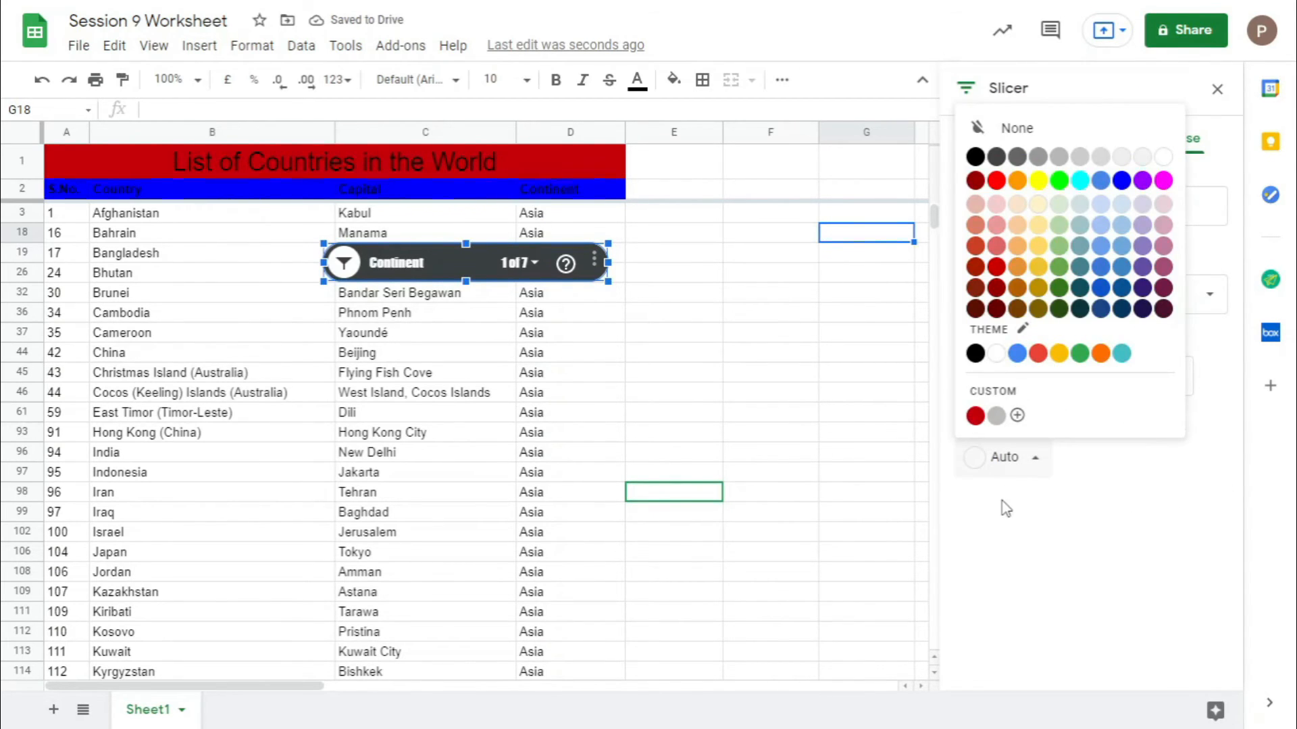
left_click(1080, 181)
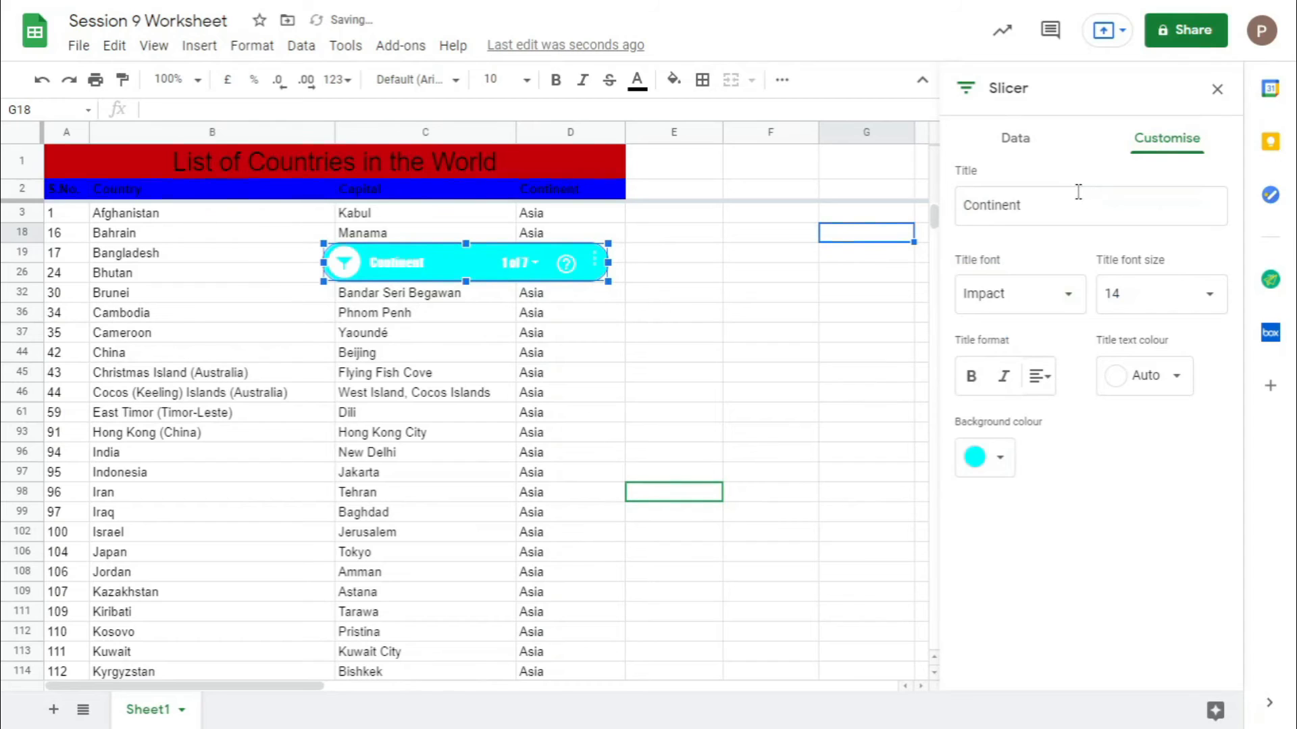
left_click(1156, 383)
left_click(1075, 99)
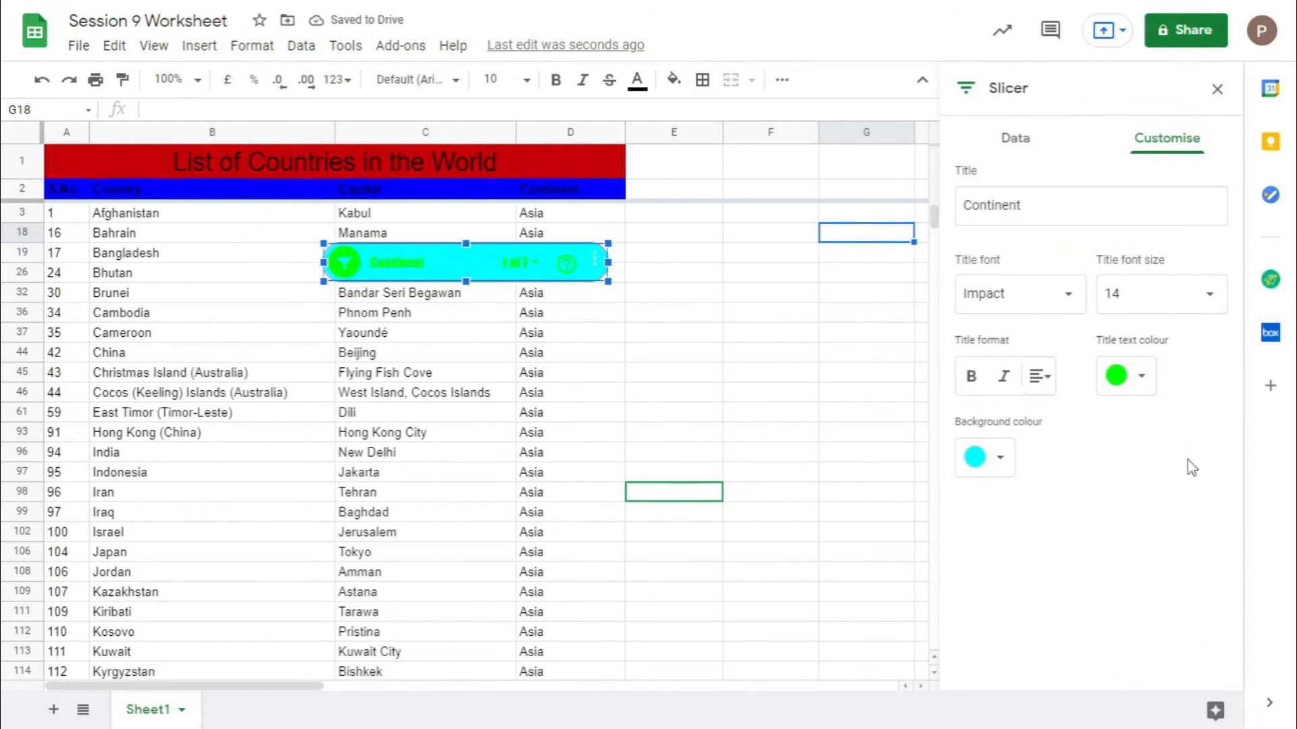
Move the Continent slicer beside the header rows, over columns E to H, and view its filter values without changing them
left_click(406, 236)
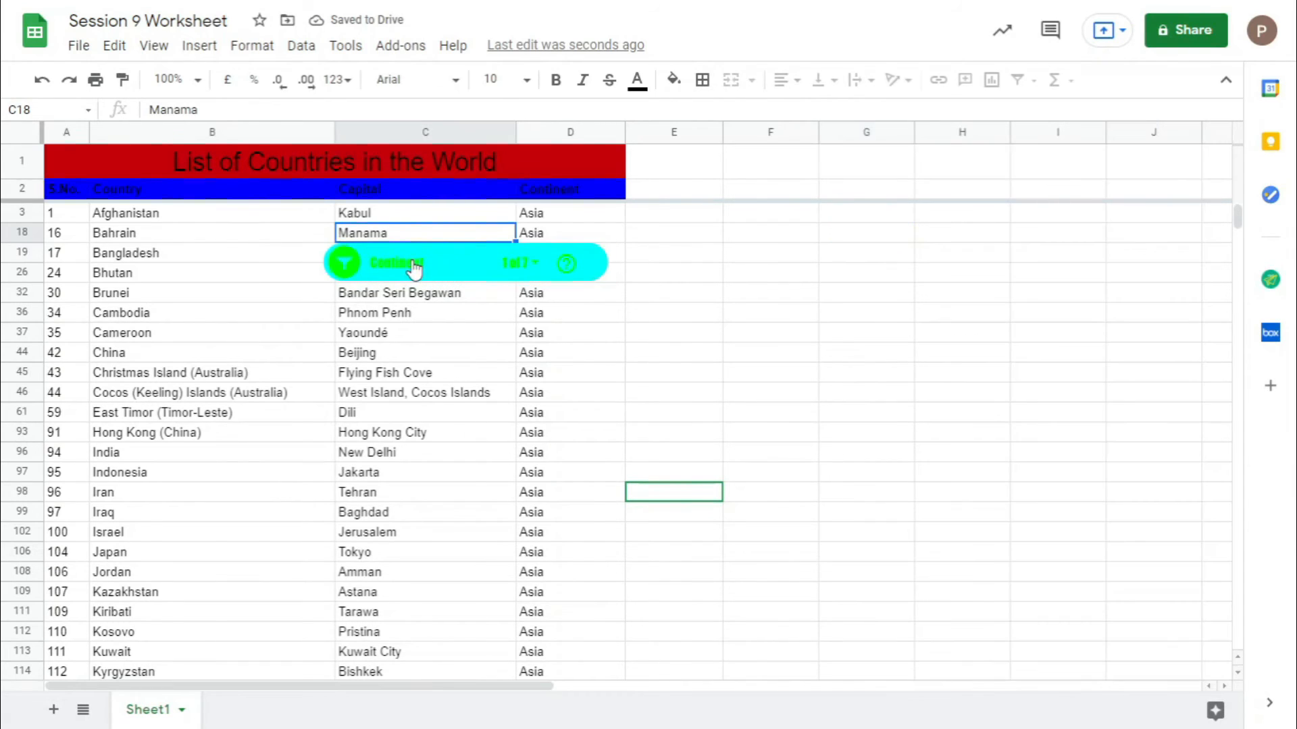
left_click_drag(452, 262, 831, 183)
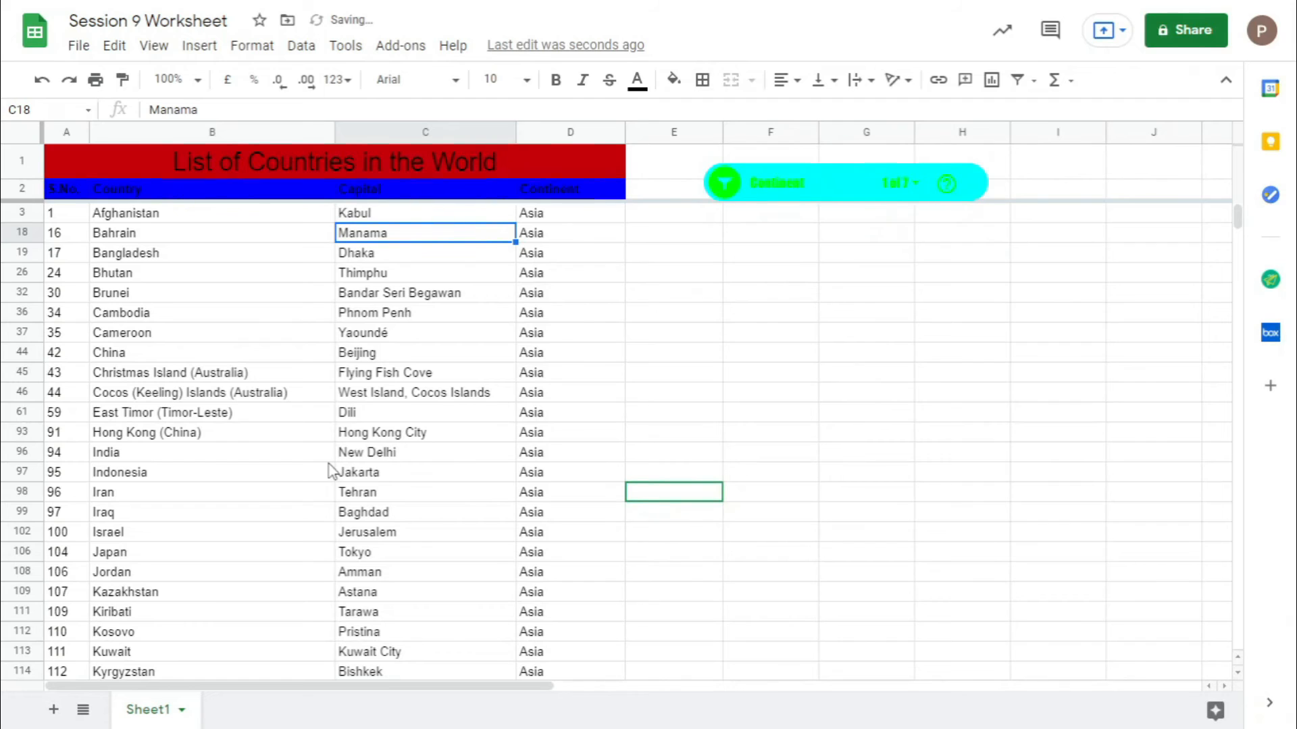
left_click(916, 183)
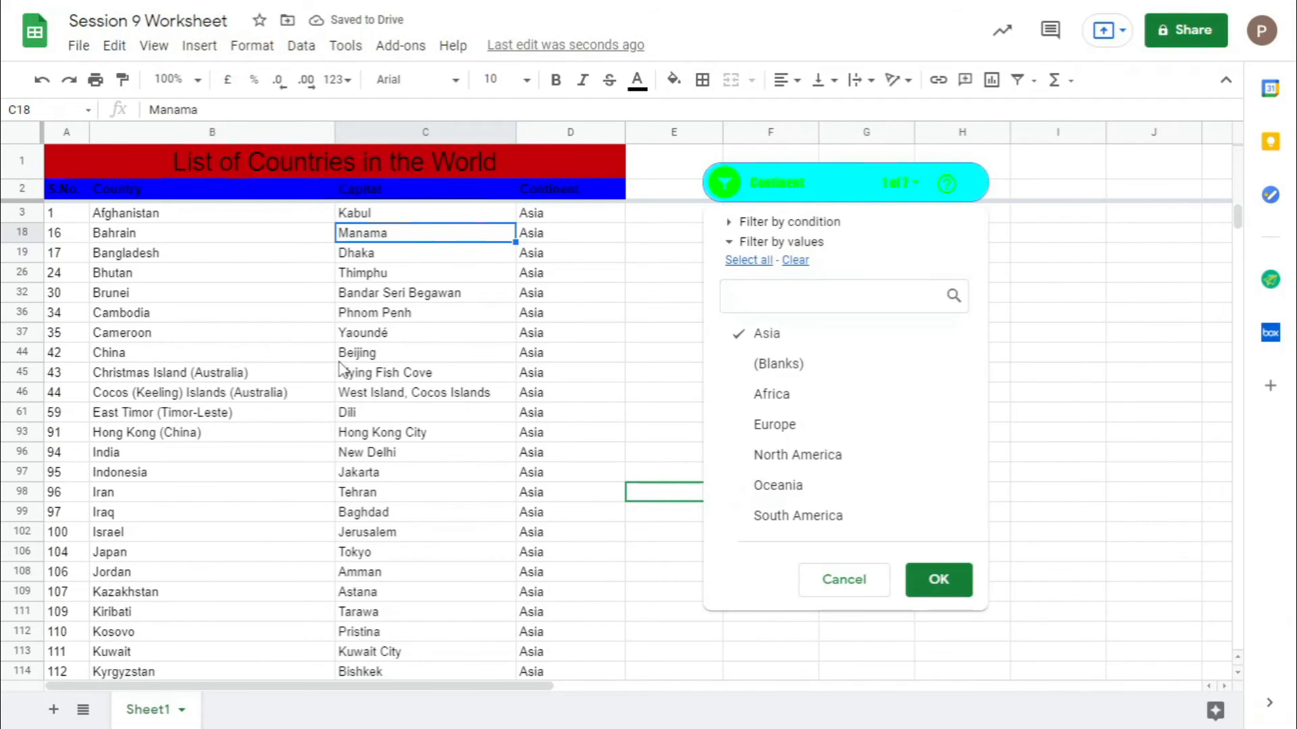
left_click(338, 360)
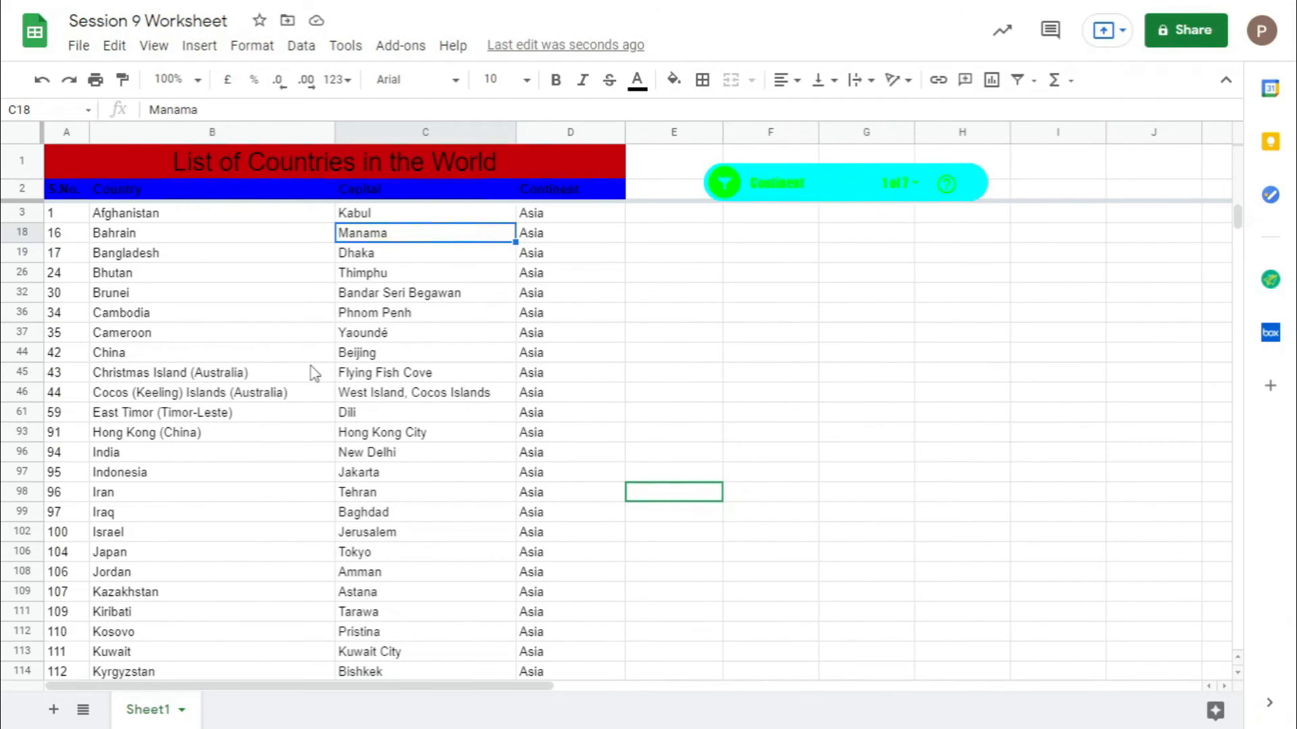